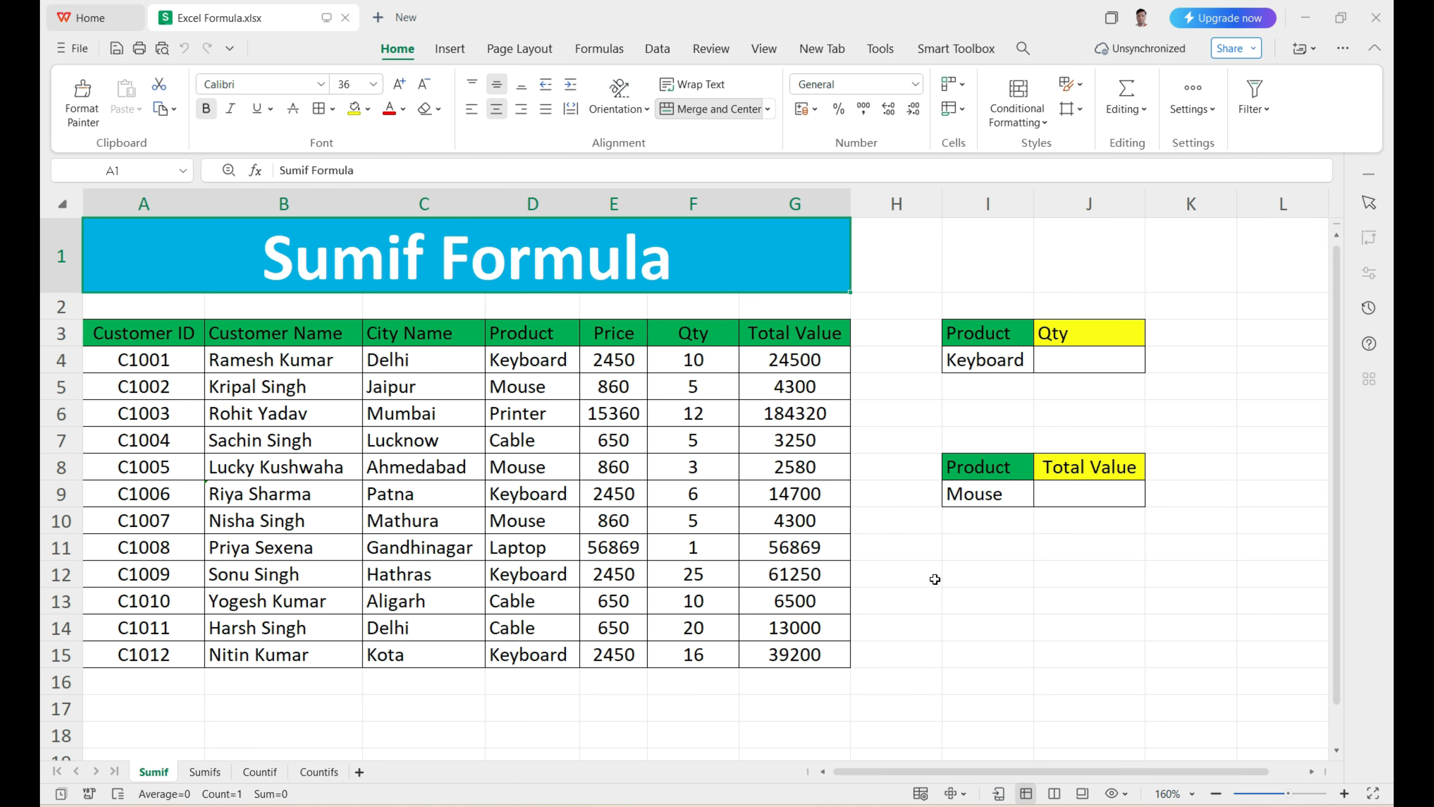
Step: Look through the Sumif, Sumifs, Countif and Countifs sheets, ending on the Sumif sheet
{"action": "left_click", "coordinate": [204, 772]}
{"action": "left_click", "coordinate": [259, 771]}
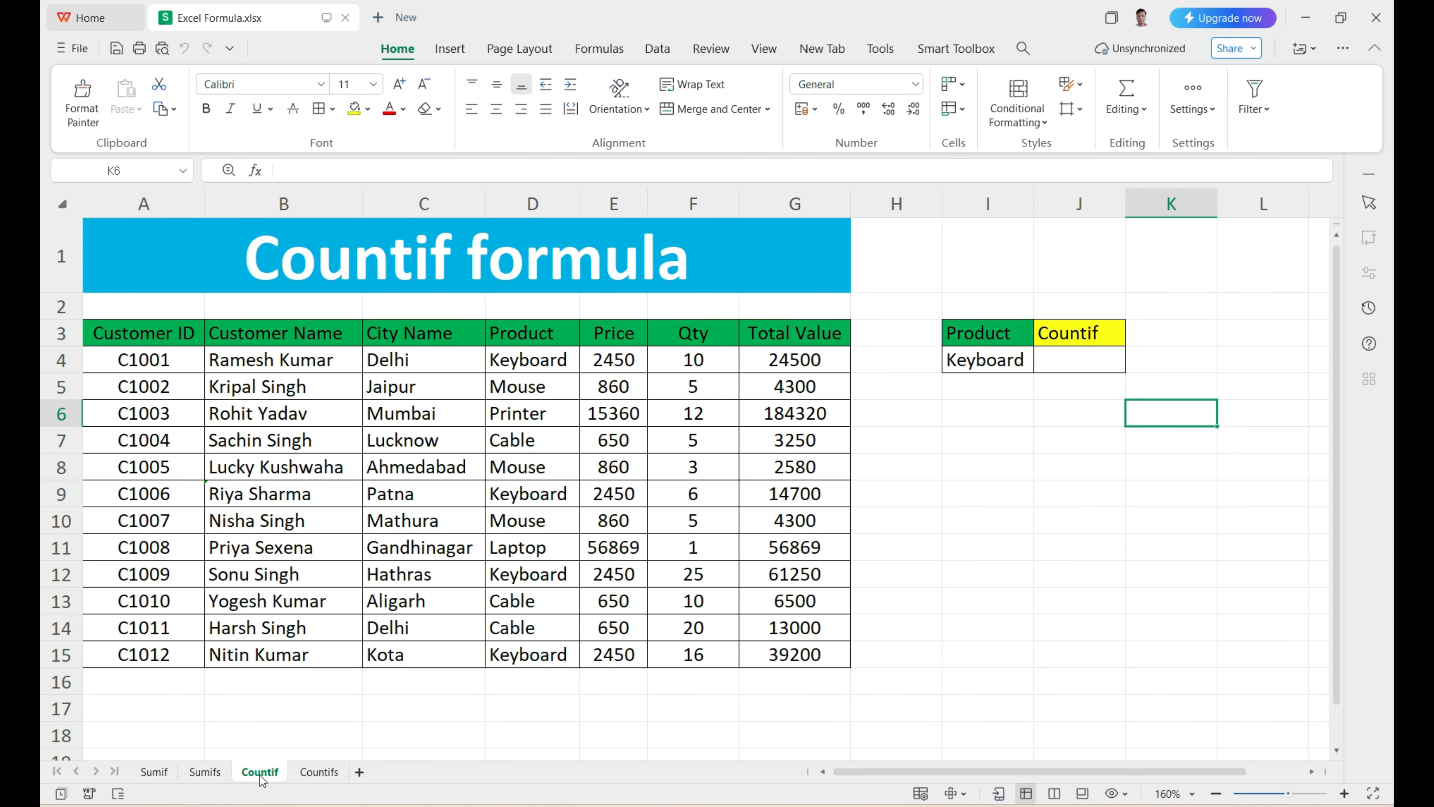
{"action": "left_click", "coordinate": [318, 771]}
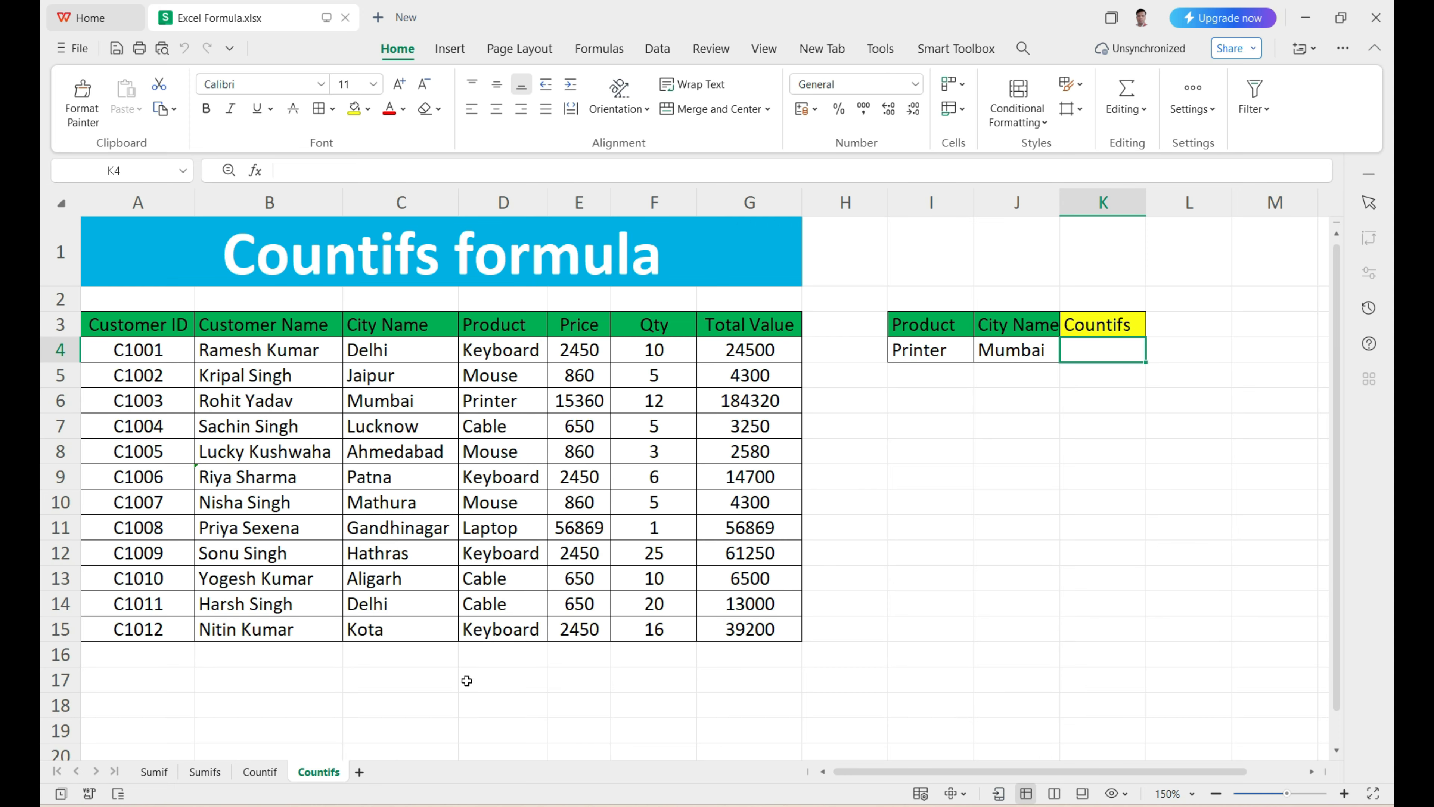
{"action": "left_click", "coordinate": [156, 774]}
{"action": "left_click", "coordinate": [204, 771]}
{"action": "left_click", "coordinate": [260, 772]}
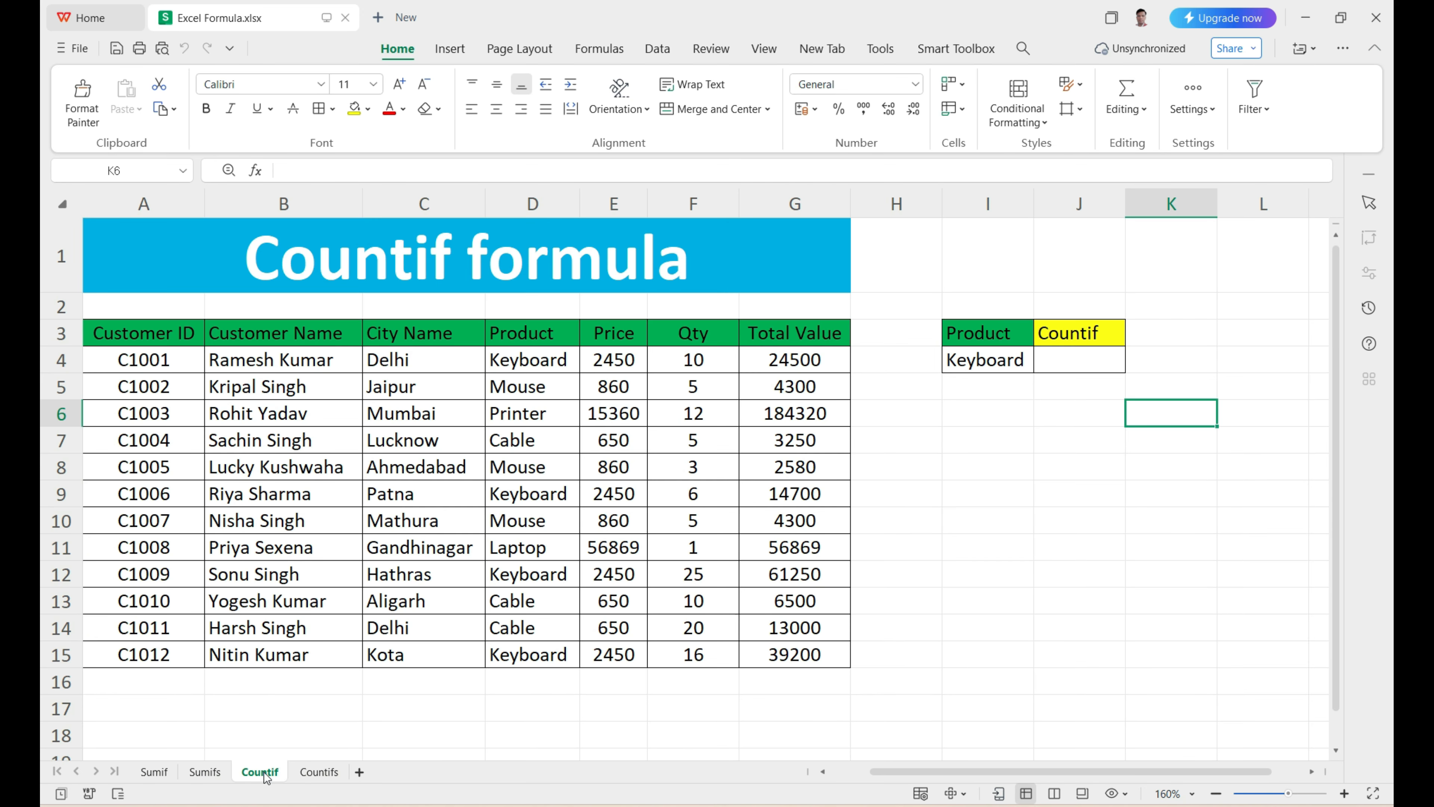
{"action": "left_click", "coordinate": [319, 772]}
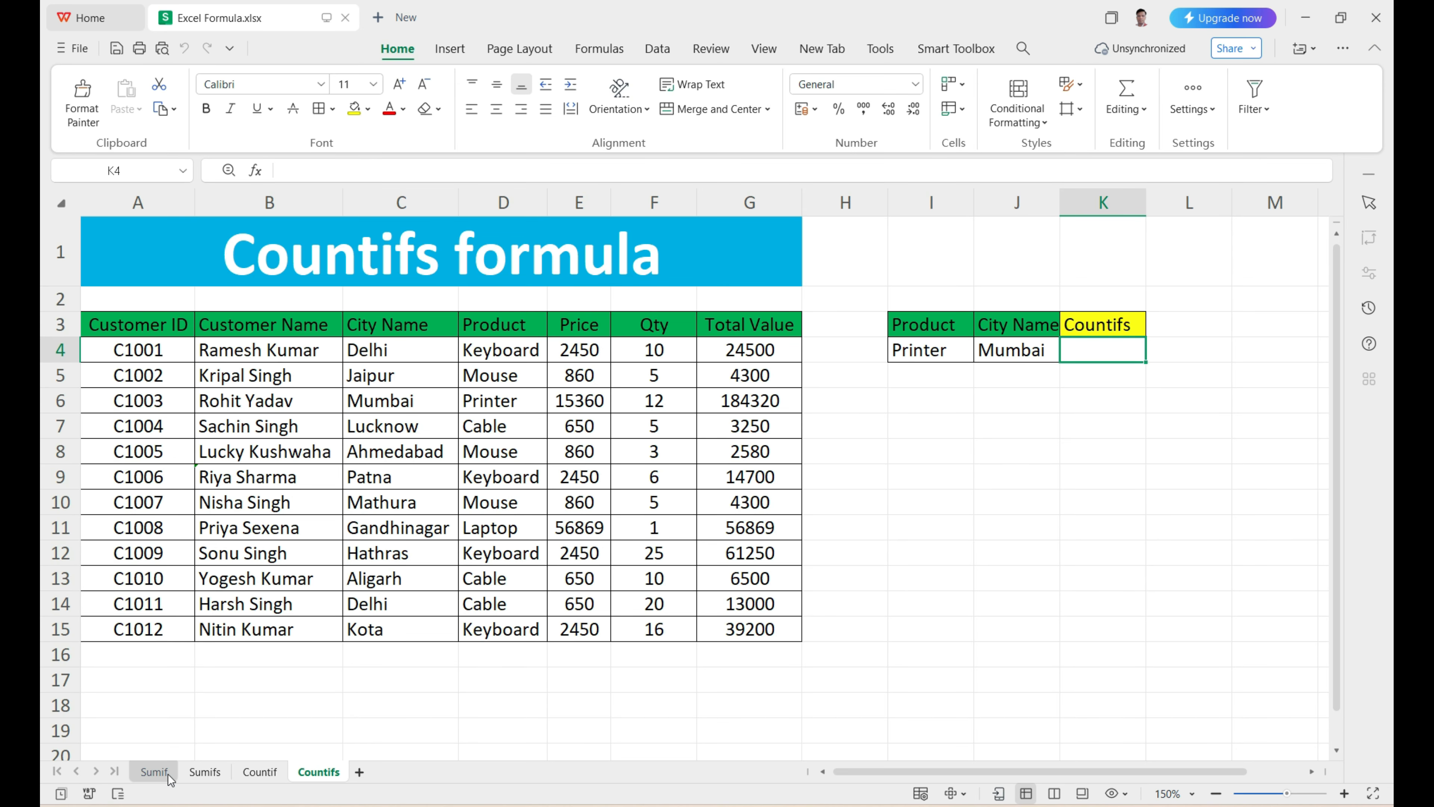
{"action": "left_click", "coordinate": [154, 771]}
Step: Review each column of the Sumif sheet's data table, from Customer ID through Total Value
{"action": "left_click_drag", "start_coordinate": [700, 407], "coordinate": [780, 530]}
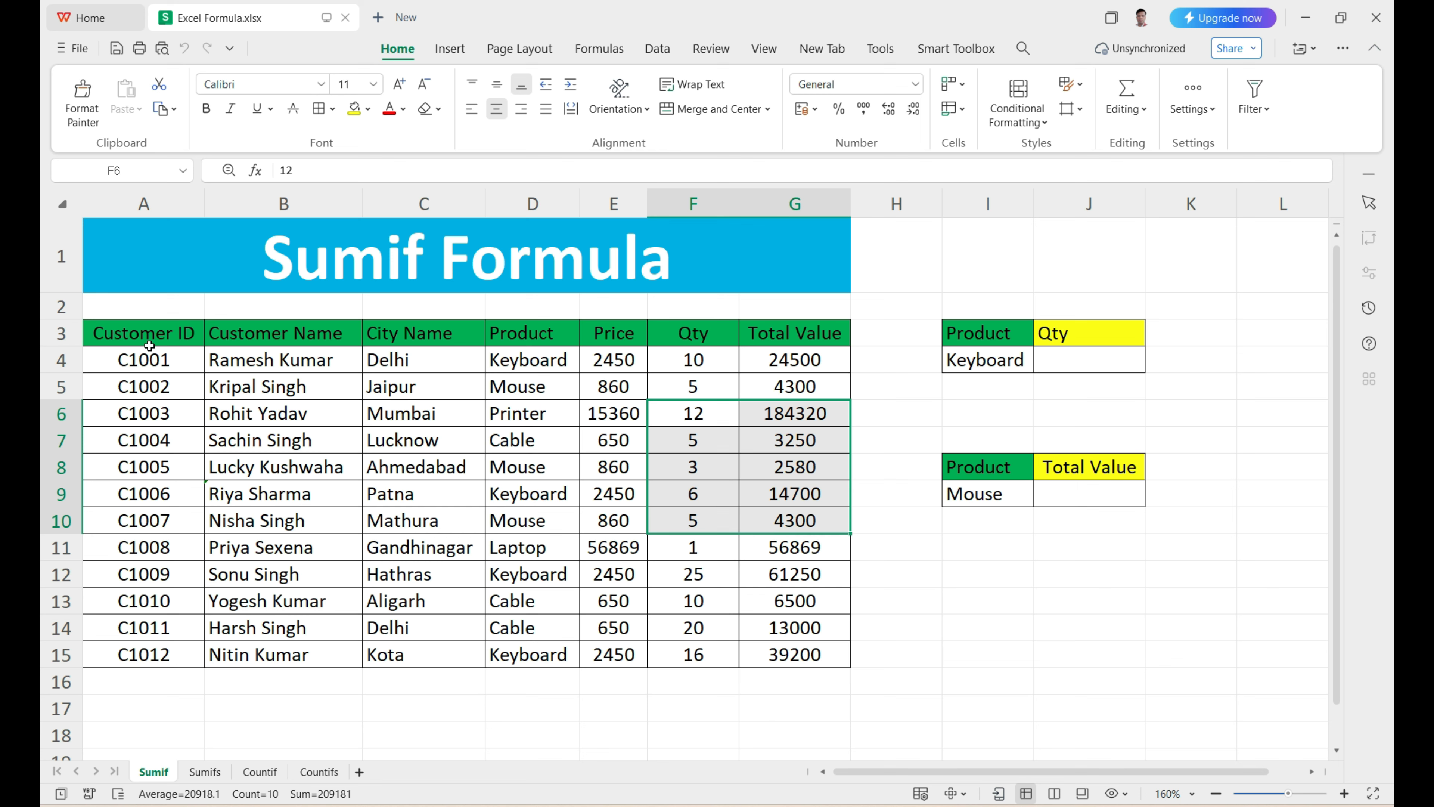
{"action": "left_click", "coordinate": [181, 339]}
{"action": "key", "text": "ctrl+shift+Down"}
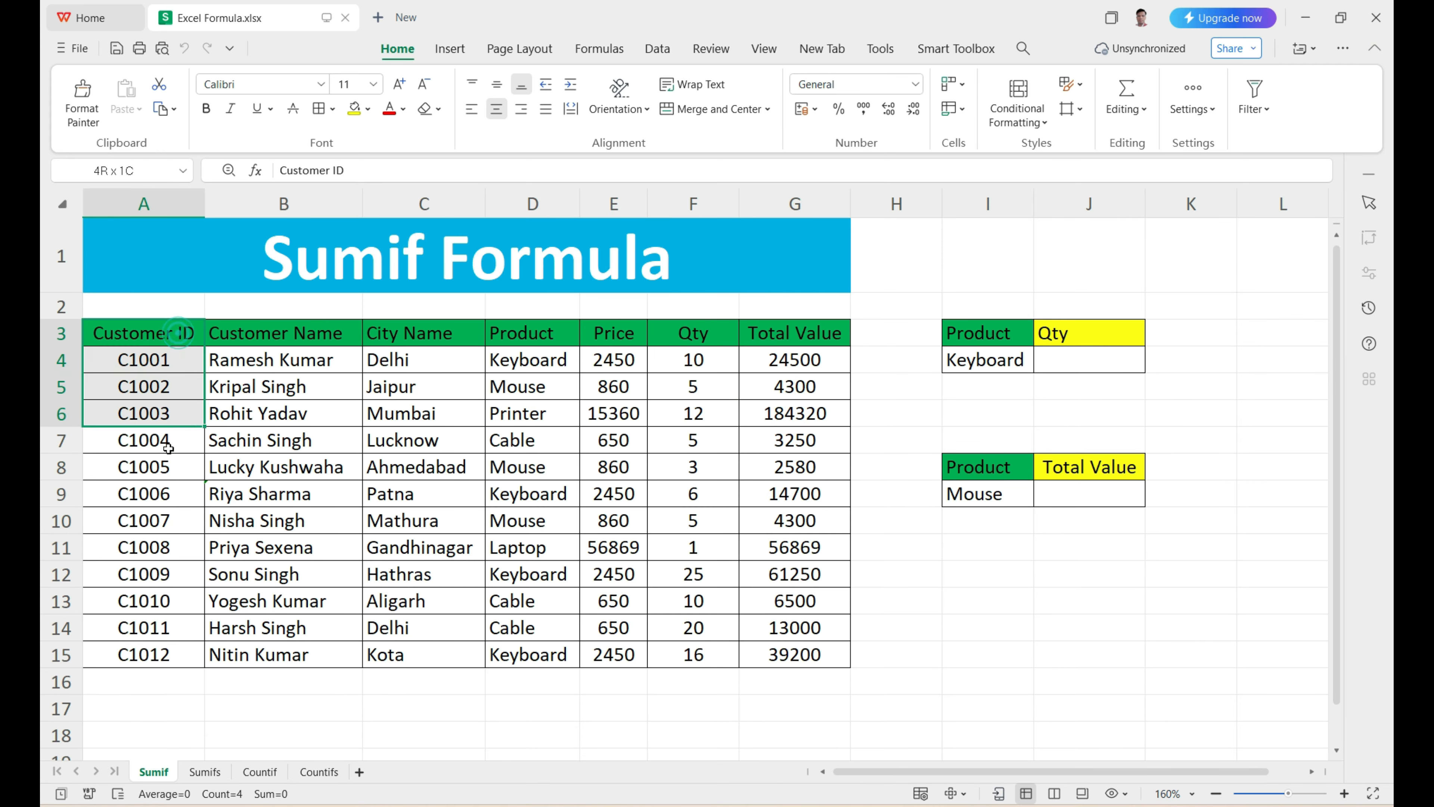
{"action": "left_click", "coordinate": [302, 337]}
{"action": "key", "text": "ctrl+shift+Down"}
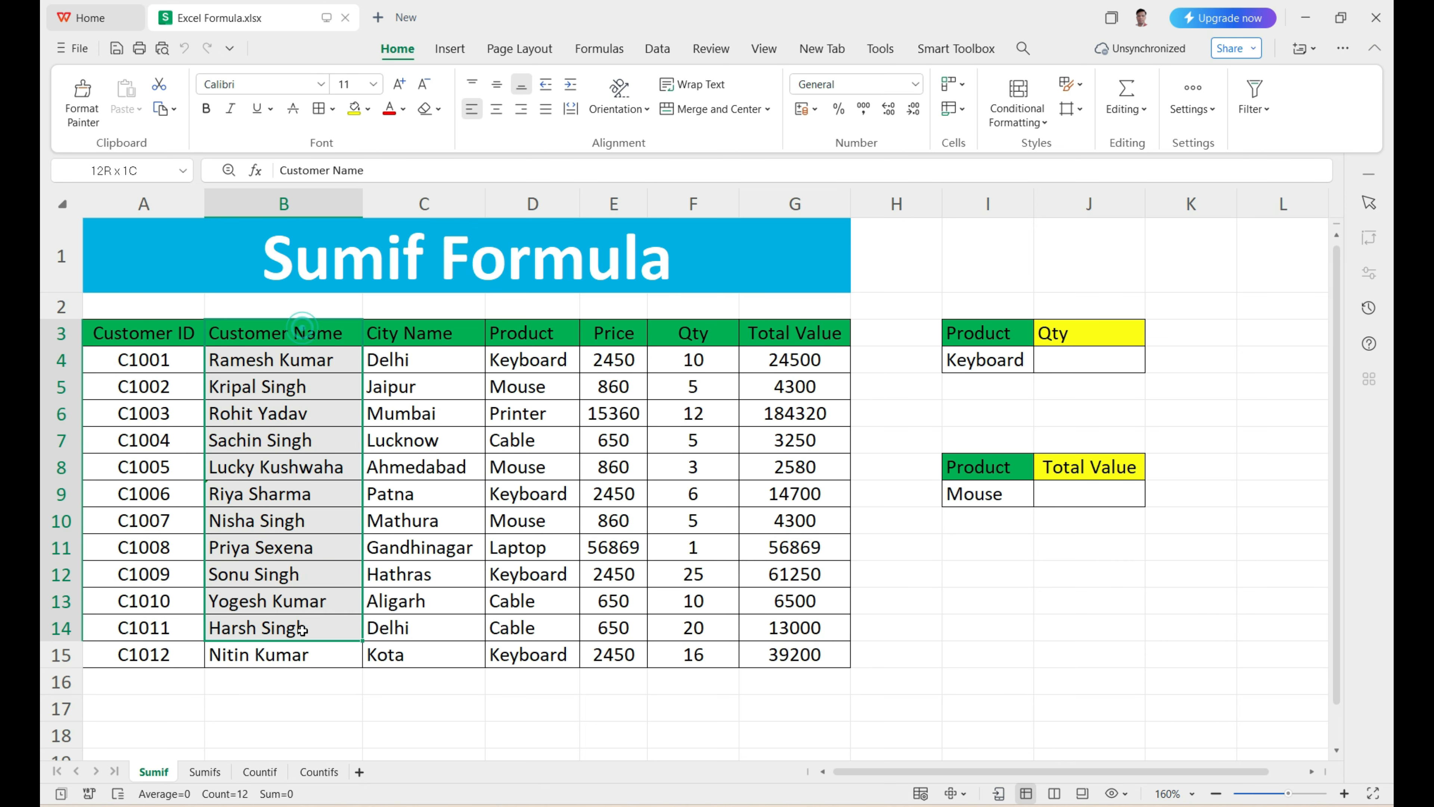
{"action": "left_click", "coordinate": [414, 339]}
{"action": "key", "text": "ctrl+shift+Down"}
{"action": "left_click_drag", "start_coordinate": [519, 341], "coordinate": [525, 547]}
{"action": "left_click_drag", "start_coordinate": [613, 339], "coordinate": [605, 525]}
{"action": "left_click_drag", "start_coordinate": [693, 338], "coordinate": [695, 521]}
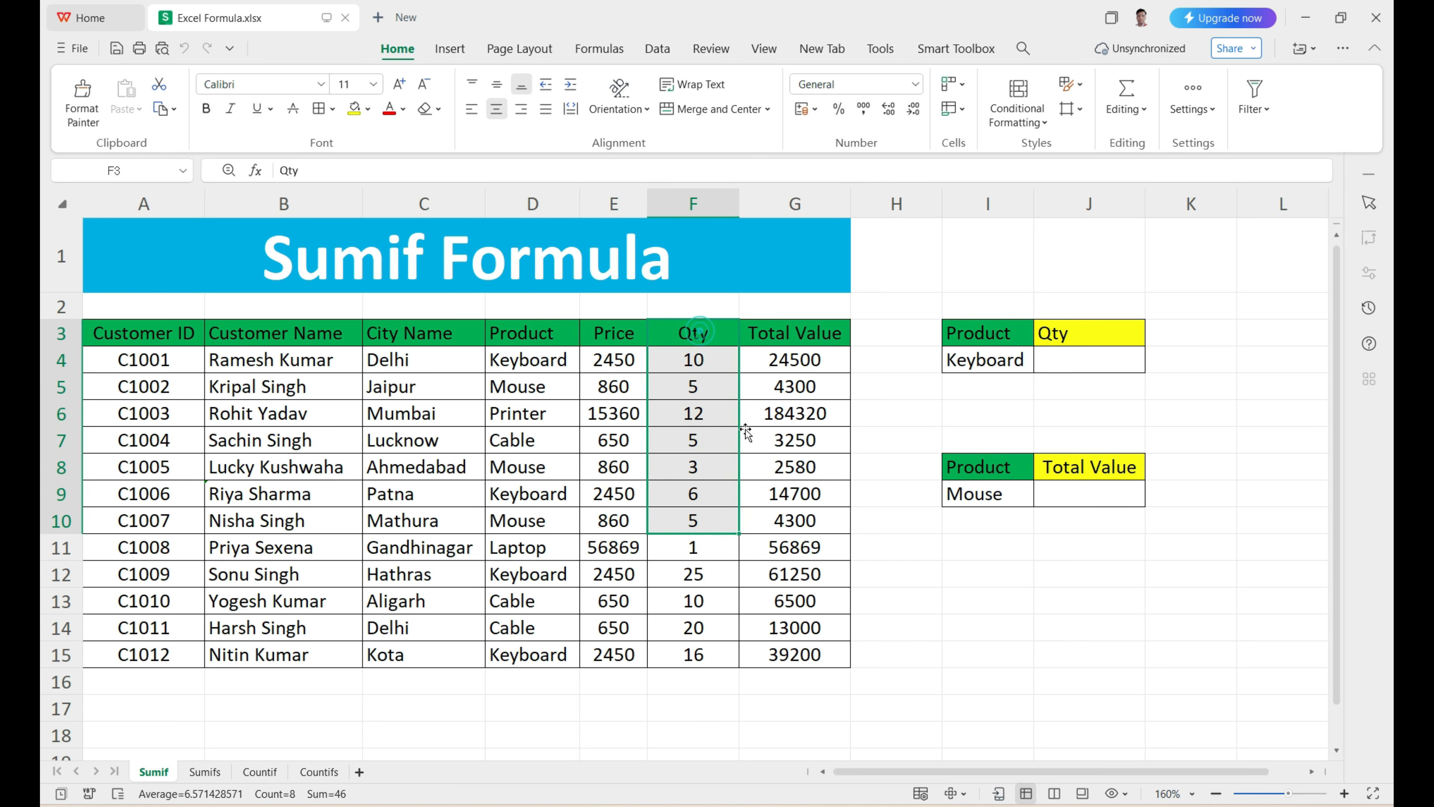
{"action": "left_click_drag", "start_coordinate": [796, 338], "coordinate": [804, 547]}
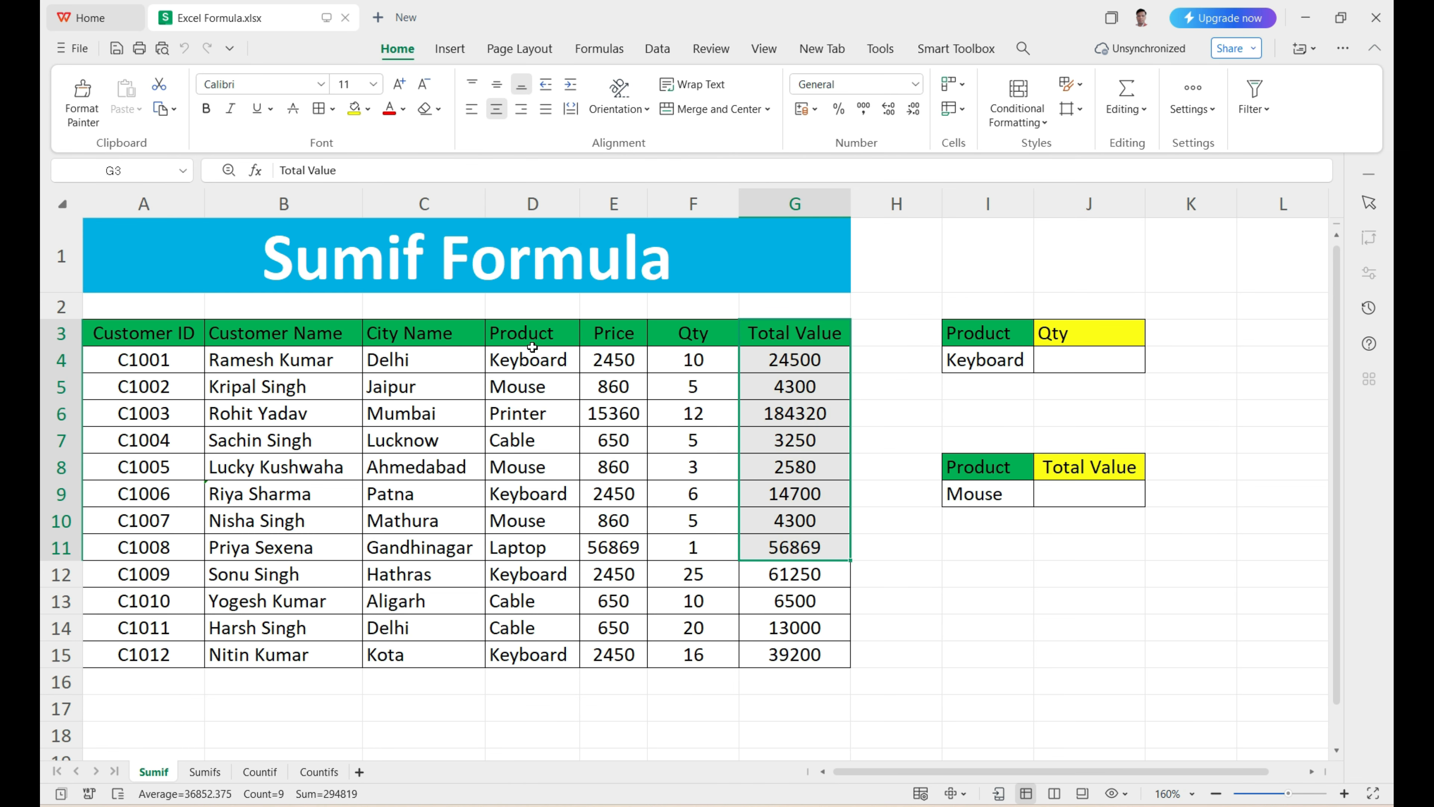
Step: Examine the entries in the Product column together with the Keyboard criterion in I4 and its Qty cell
{"action": "left_click_drag", "start_coordinate": [532, 359], "coordinate": [530, 648]}
{"action": "left_click", "coordinate": [985, 359]}
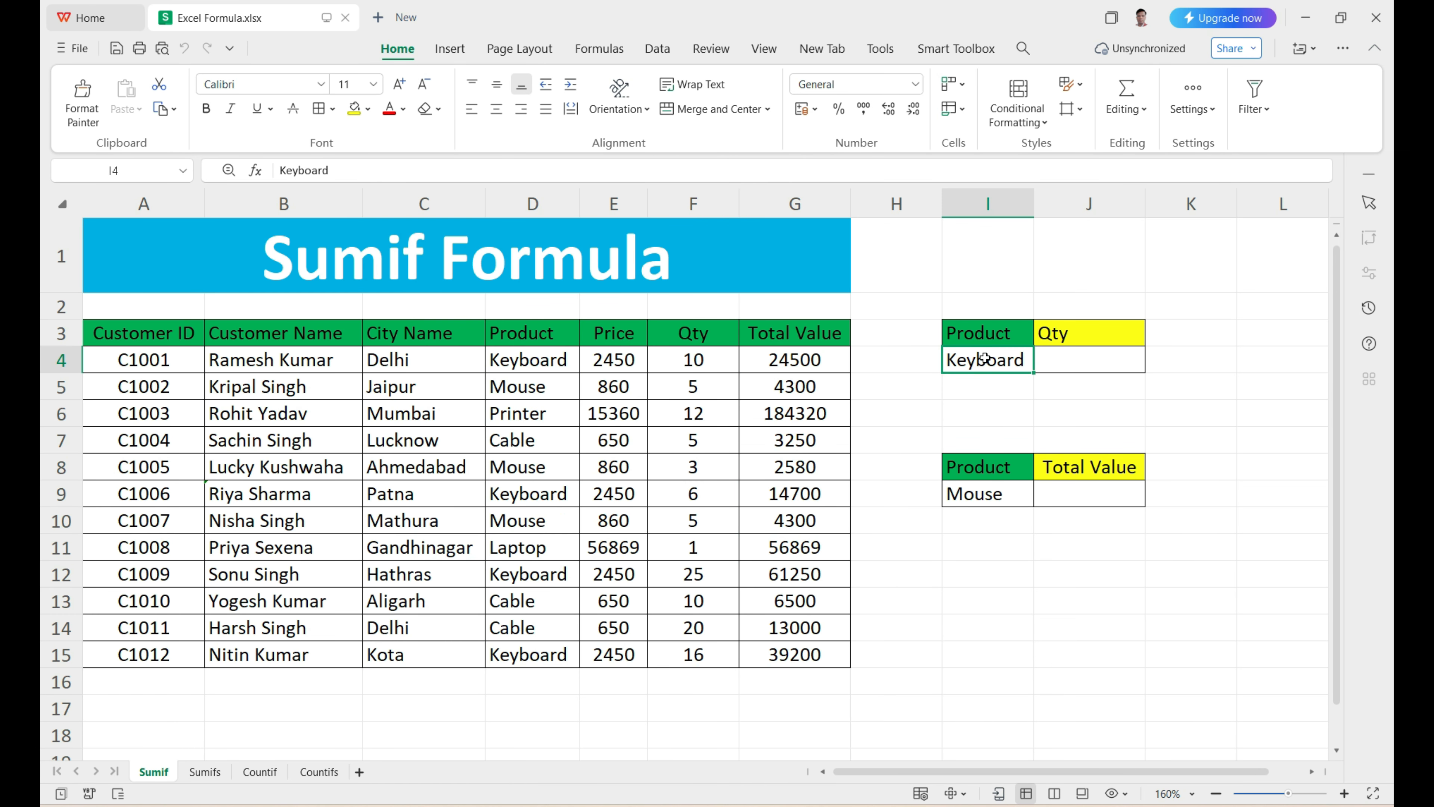
{"action": "left_click", "coordinate": [1079, 363]}
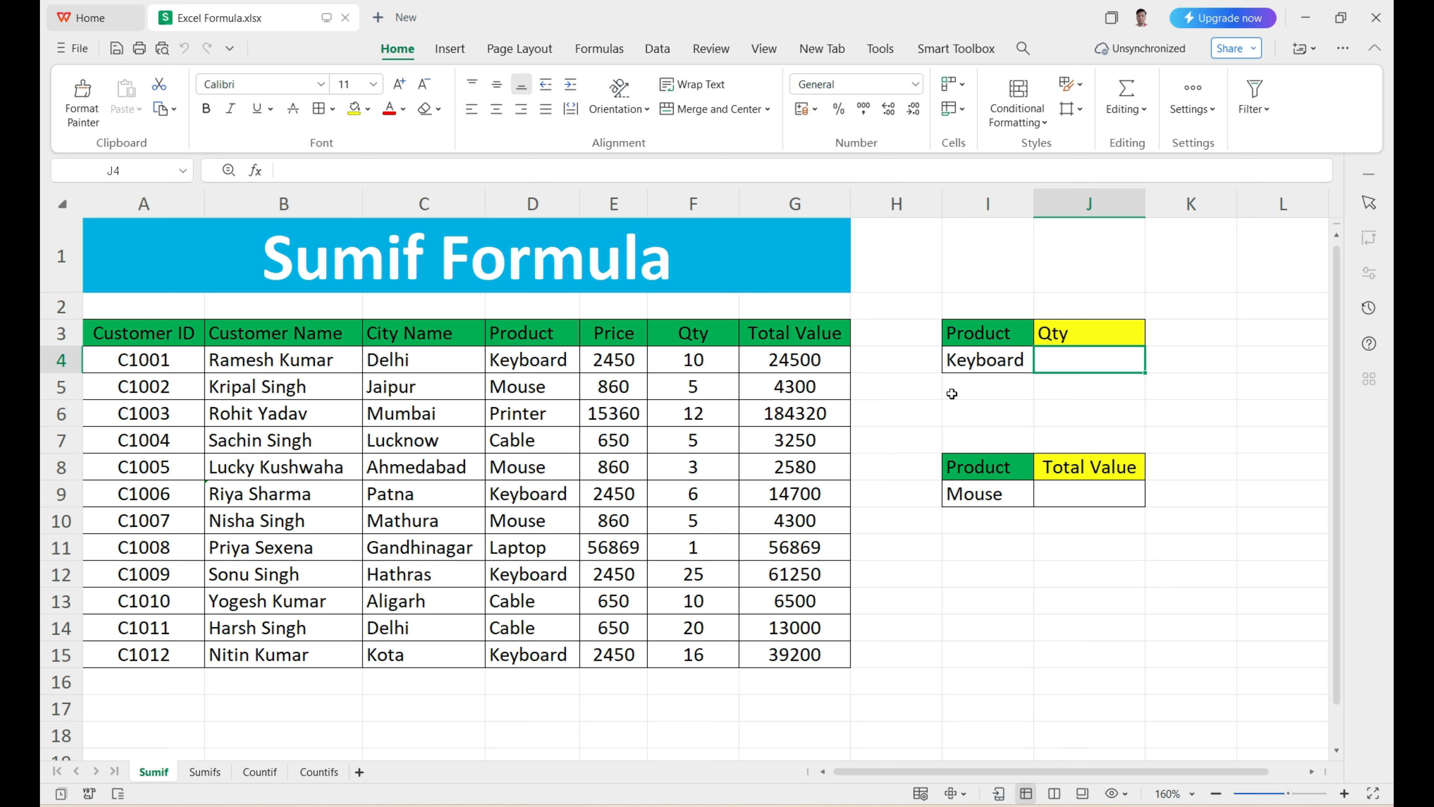
{"action": "left_click_drag", "start_coordinate": [515, 335], "coordinate": [513, 506]}
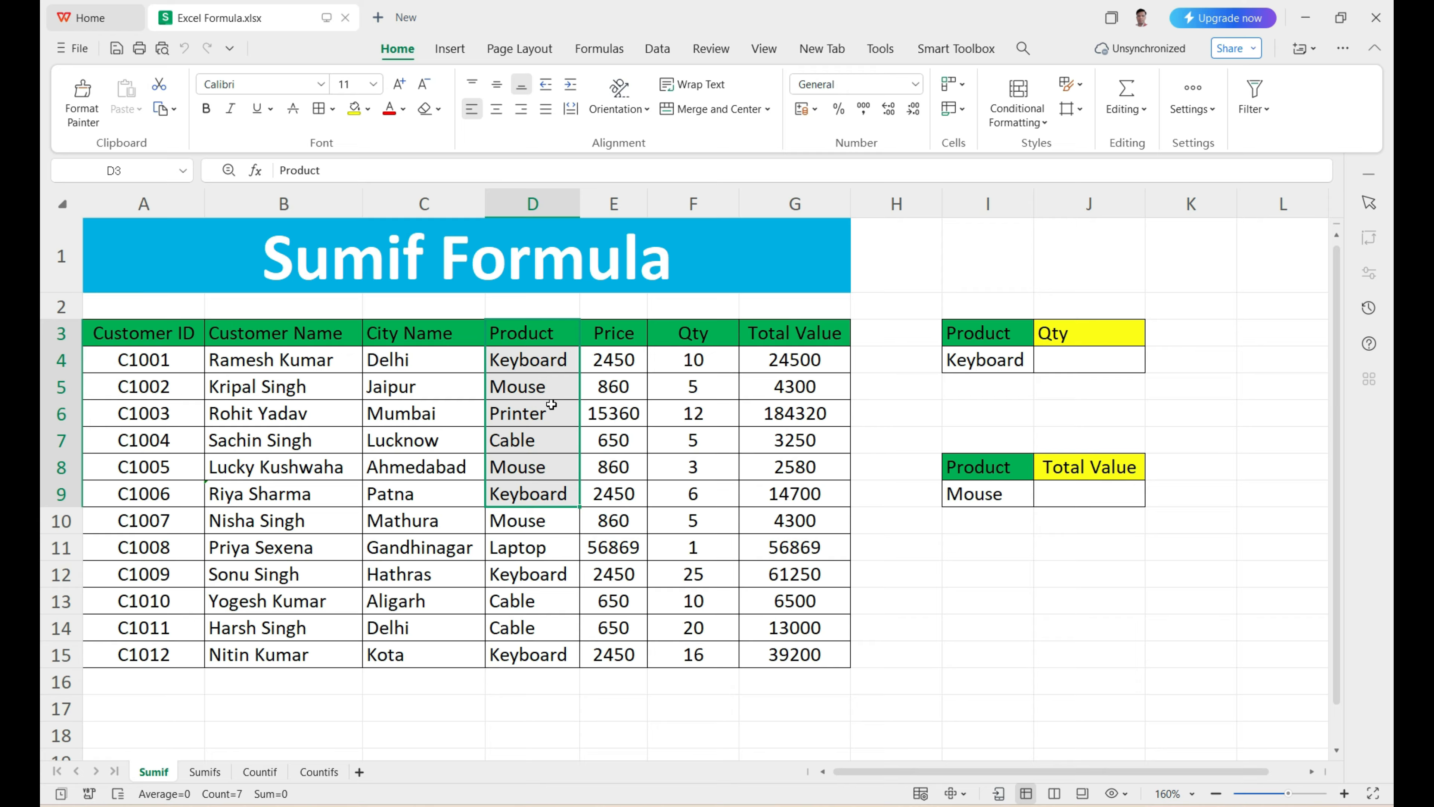
{"action": "left_click", "coordinate": [534, 390]}
{"action": "left_click", "coordinate": [534, 415]}
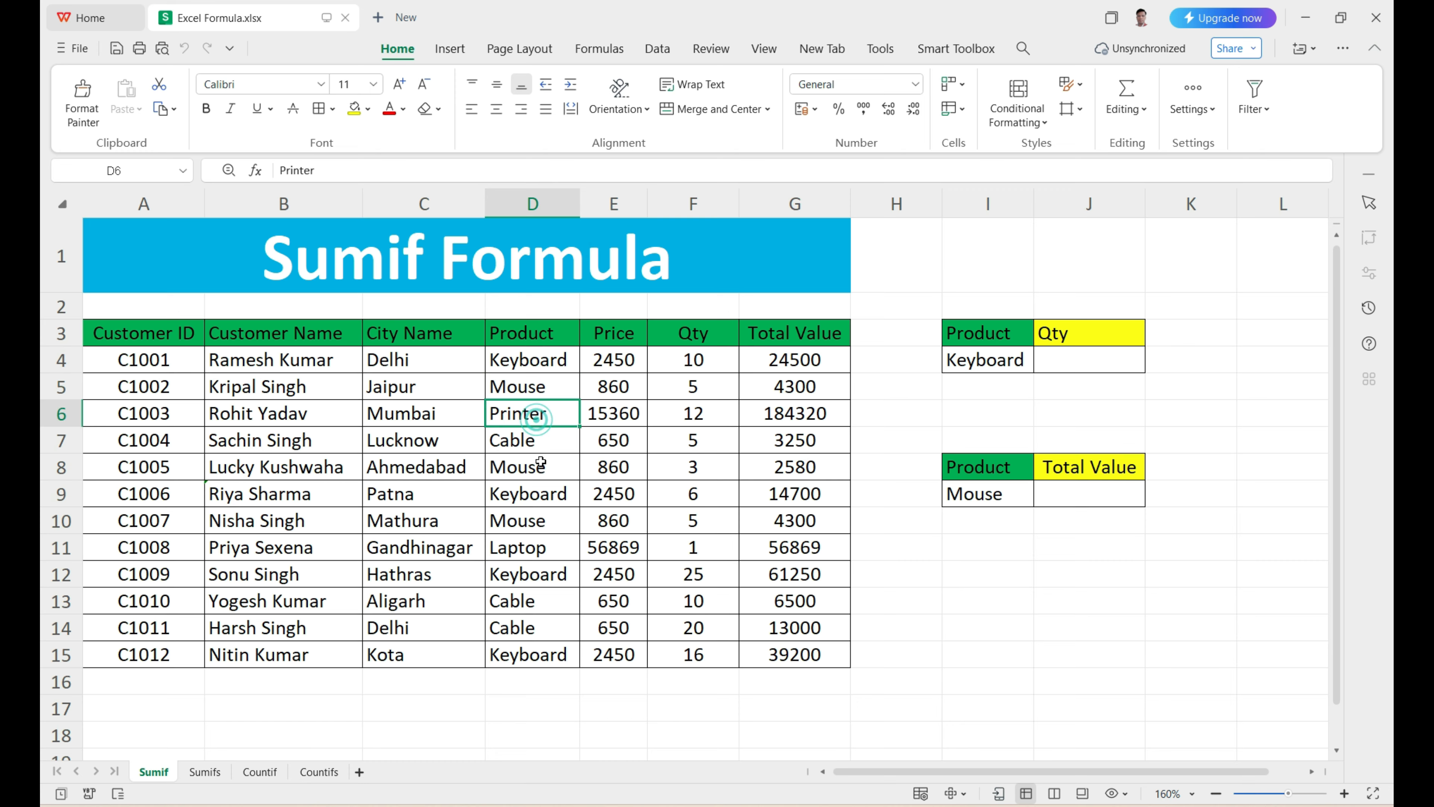
{"action": "left_click", "coordinate": [540, 446]}
{"action": "left_click", "coordinate": [986, 366]}
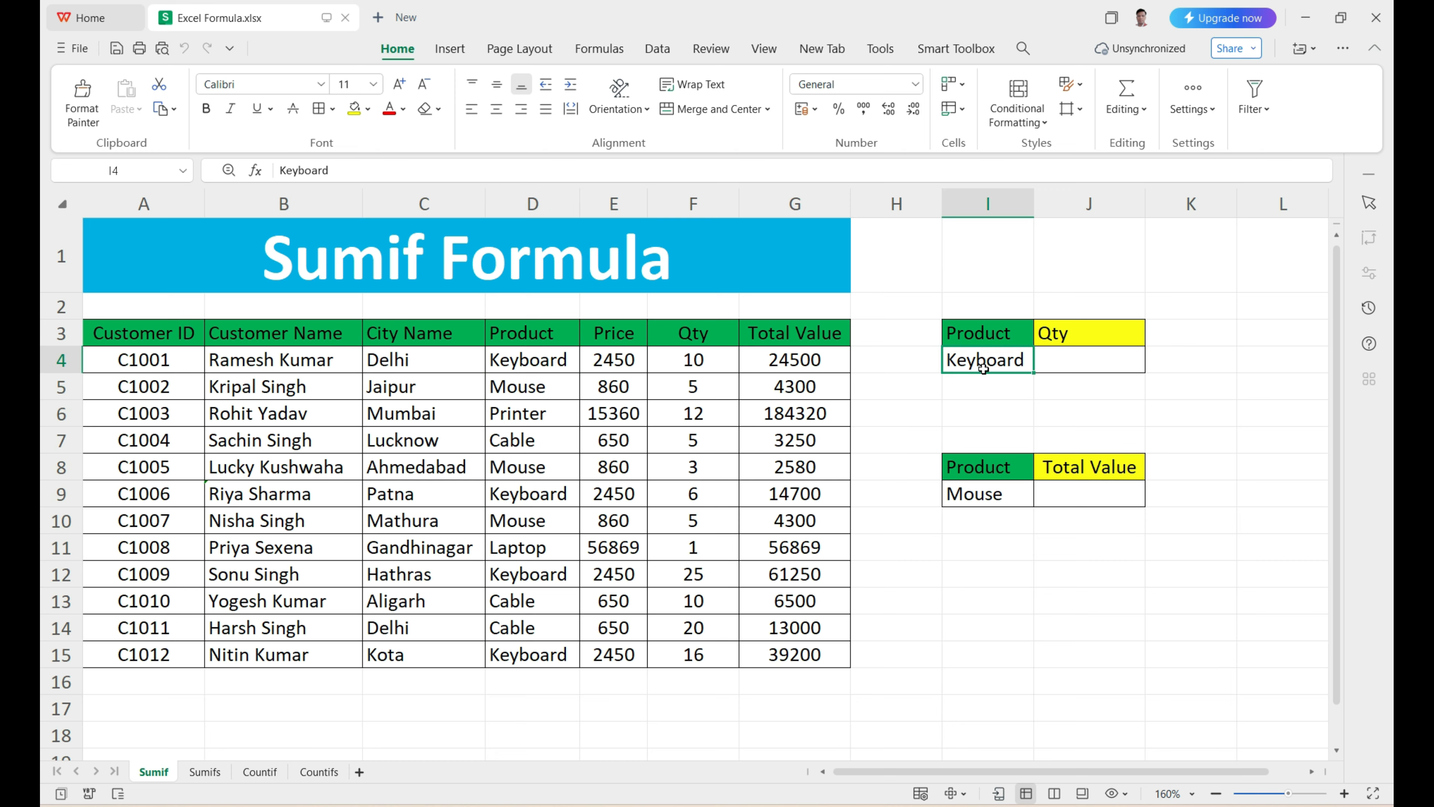
Step: Start a SUMIF formula in J4 with the Product column D3:D15 as the criteria range
{"action": "left_click", "coordinate": [1084, 363]}
{"action": "left_click", "coordinate": [1084, 363]}
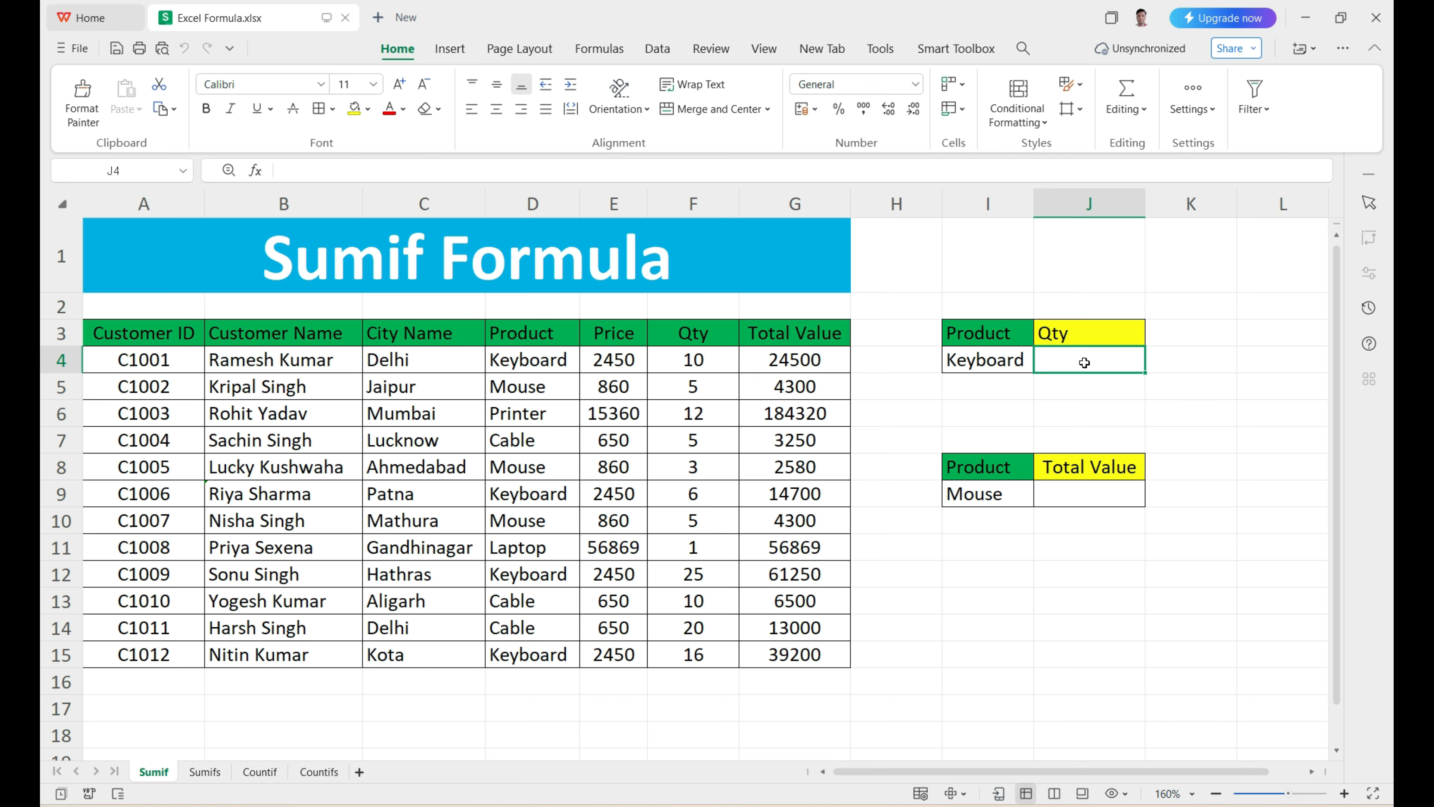
{"action": "type", "text": "="}
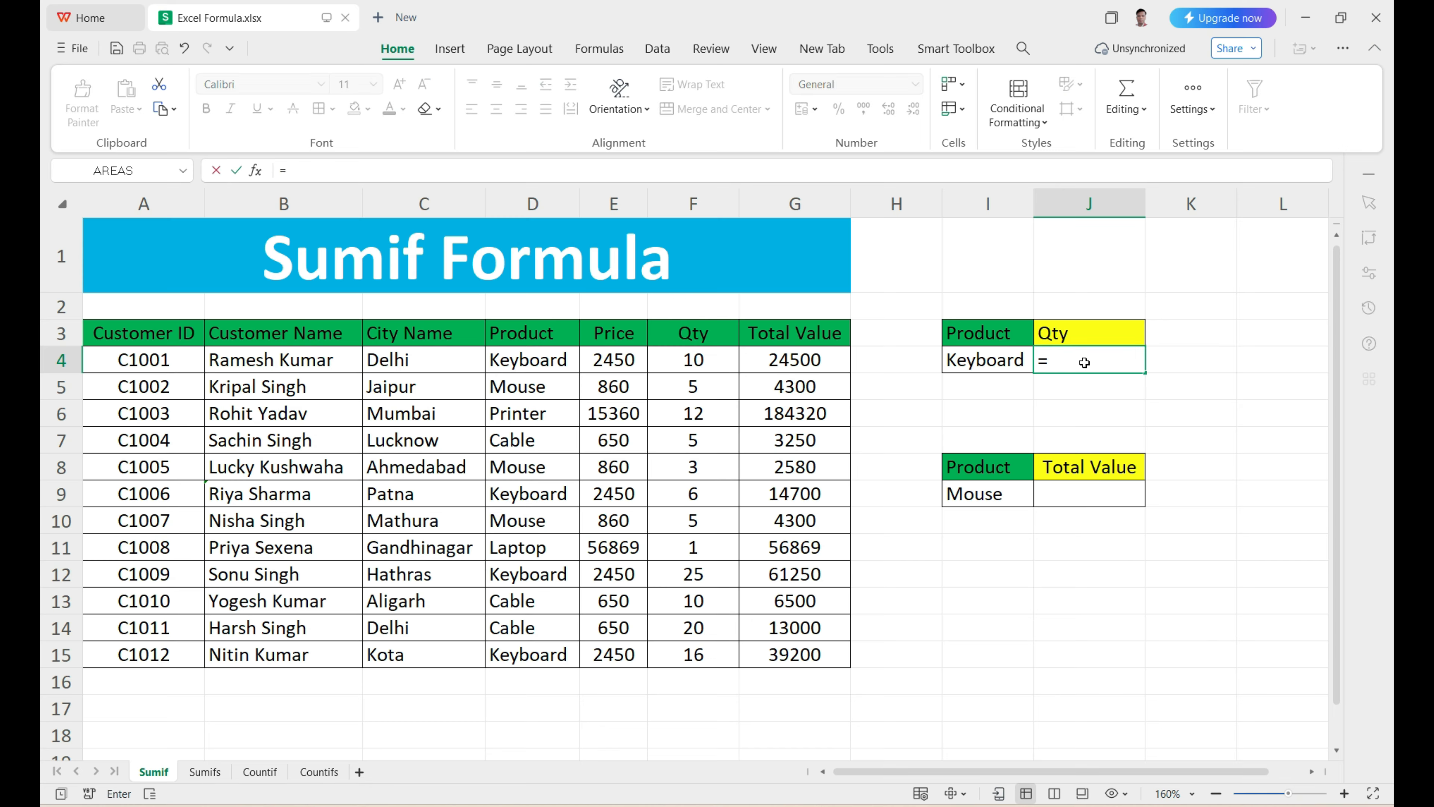
{"action": "type", "text": "SUMIF"}
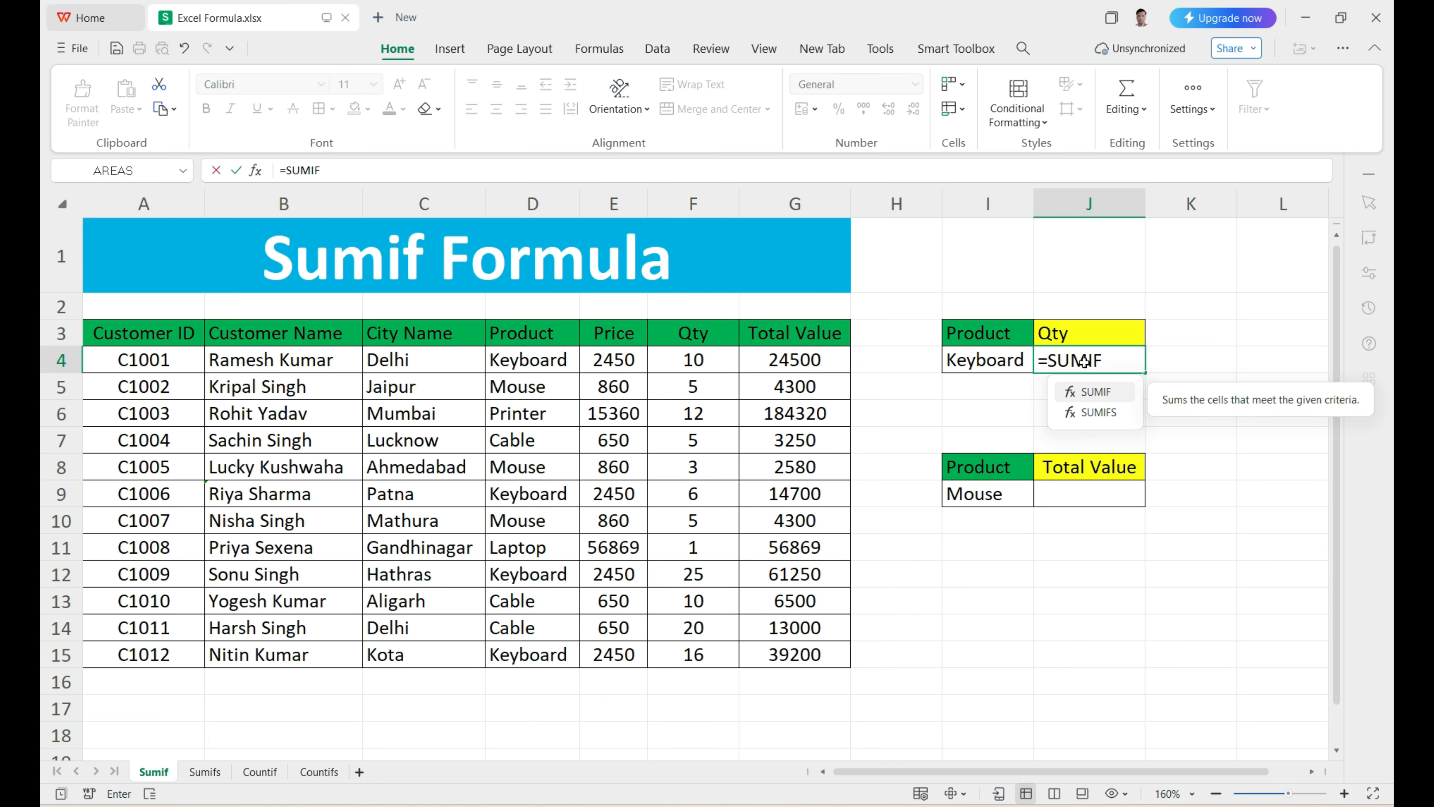
{"action": "key", "text": "Tab"}
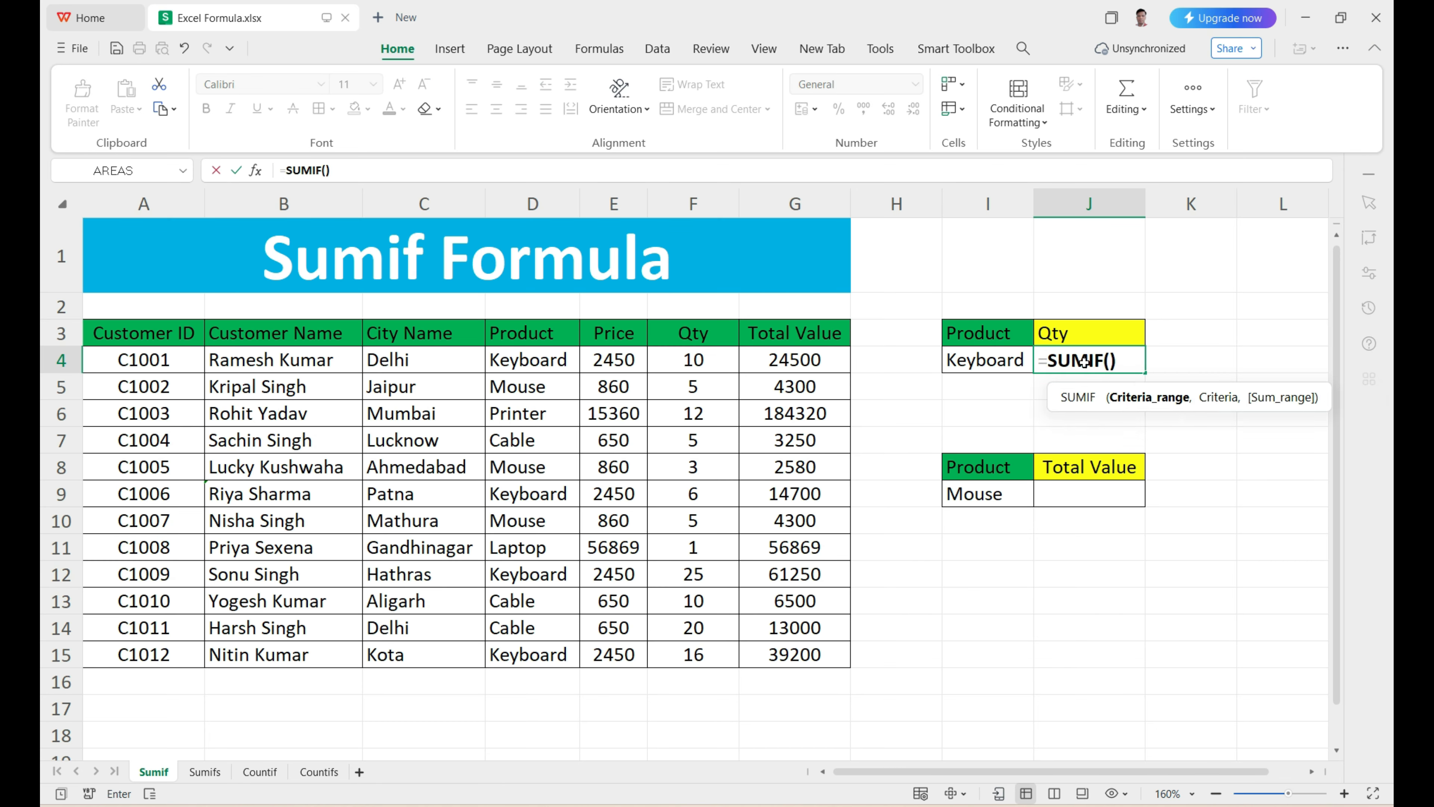
{"action": "left_click_drag", "start_coordinate": [1066, 389], "coordinate": [940, 388]}
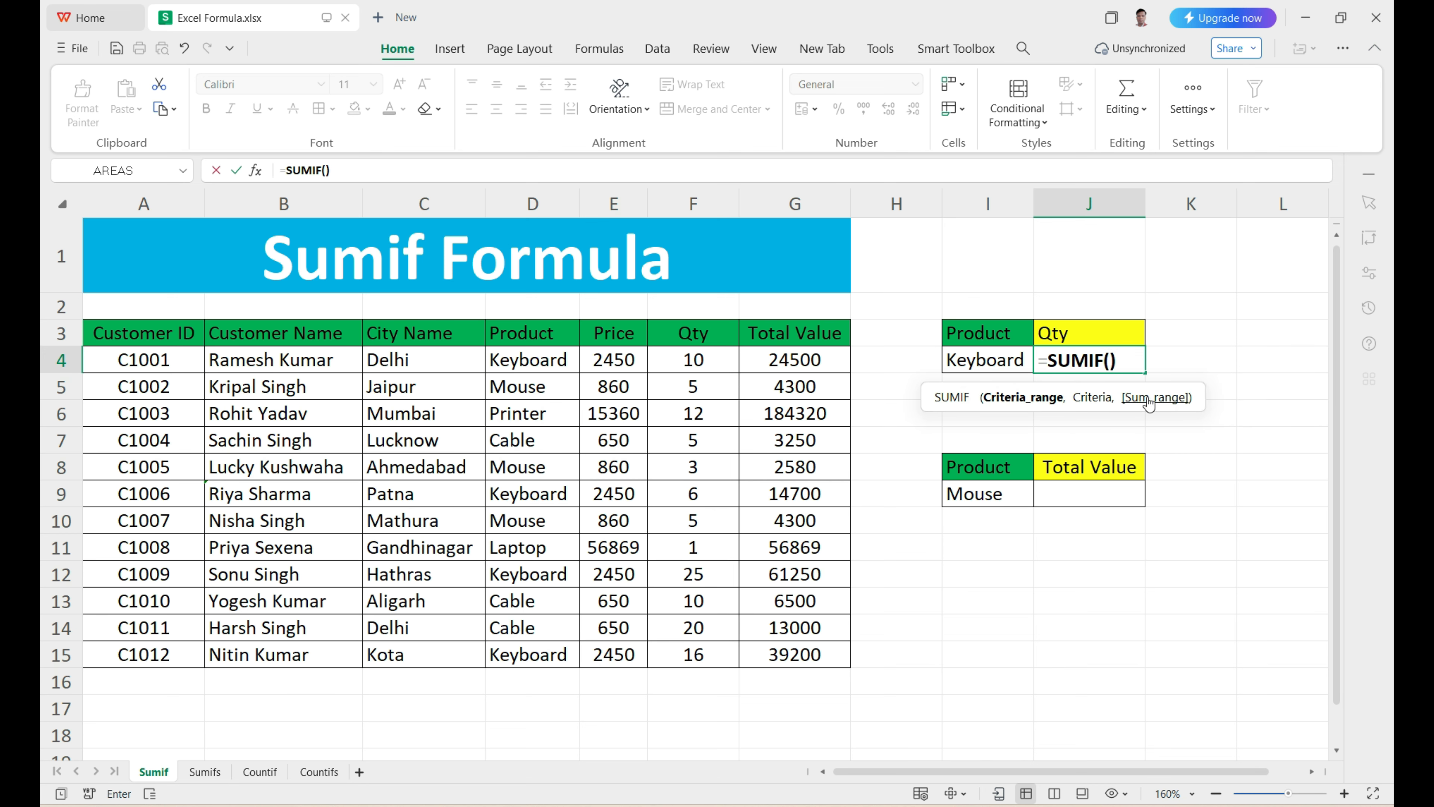
{"action": "mouse_move", "coordinate": [1150, 404]}
{"action": "left_click_drag", "start_coordinate": [535, 338], "coordinate": [537, 646]}
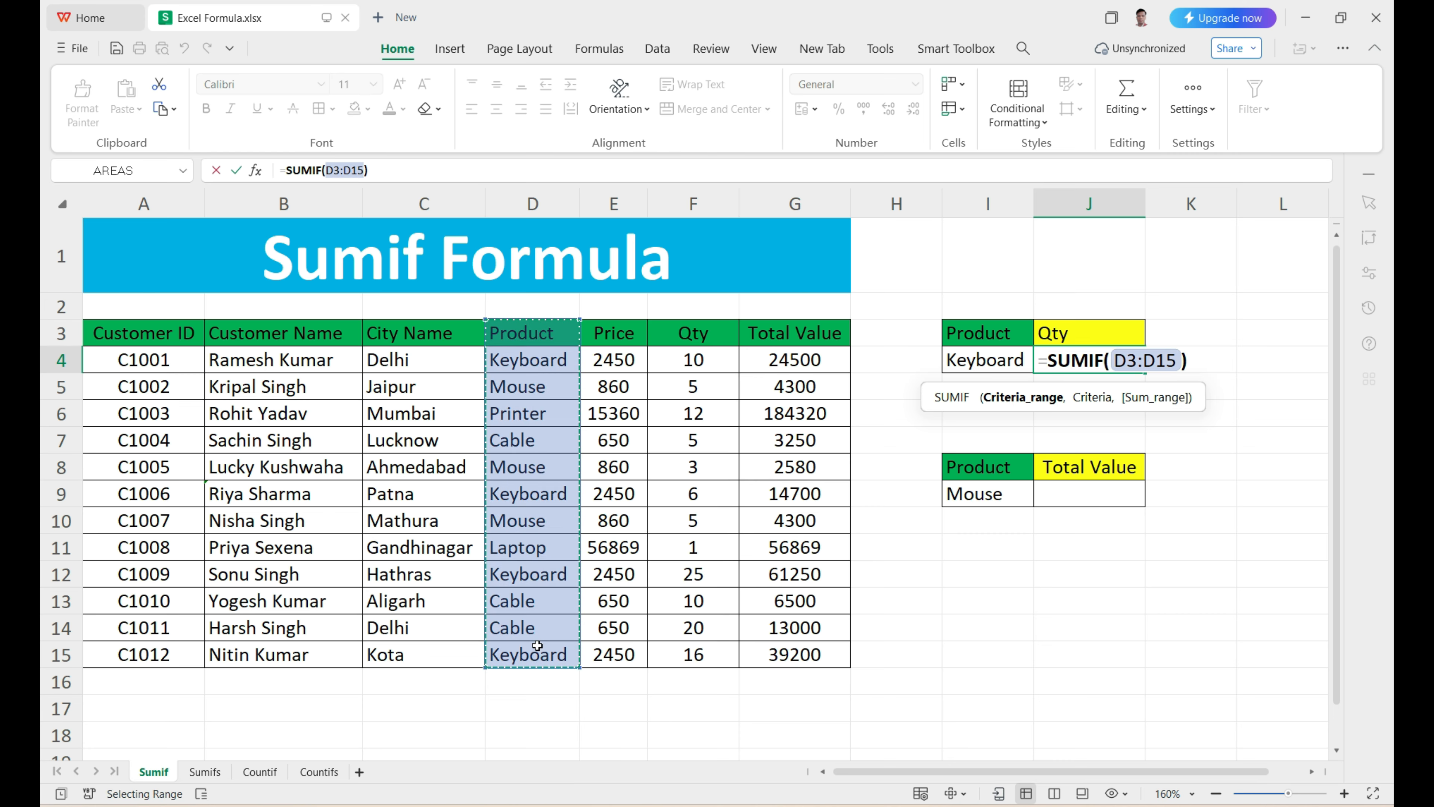
Step: Complete the J4 SUMIF formula with I4 as the criteria and the Qty column F3:F15 as the sum range
{"action": "type", "text": ","}
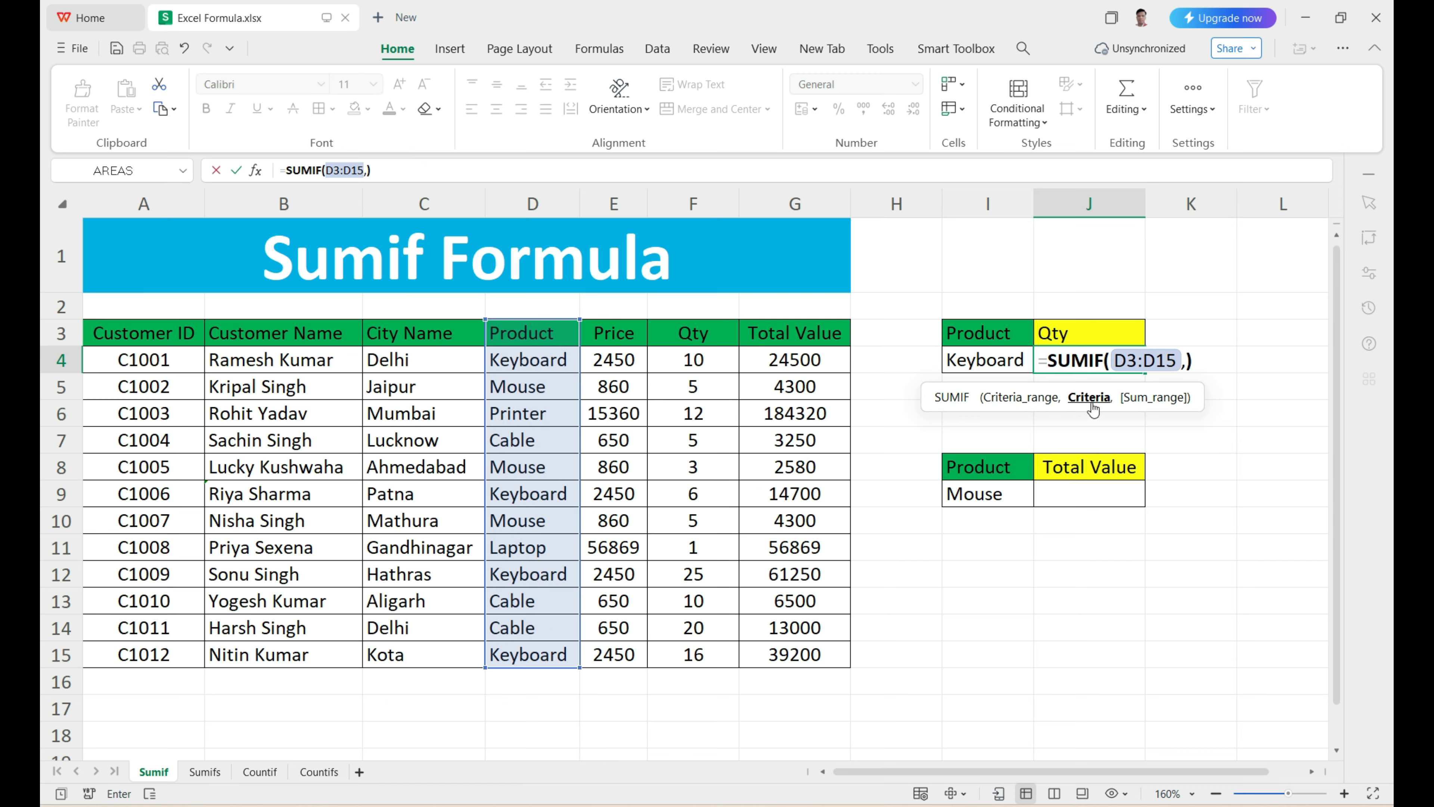
{"action": "left_click", "coordinate": [995, 363]}
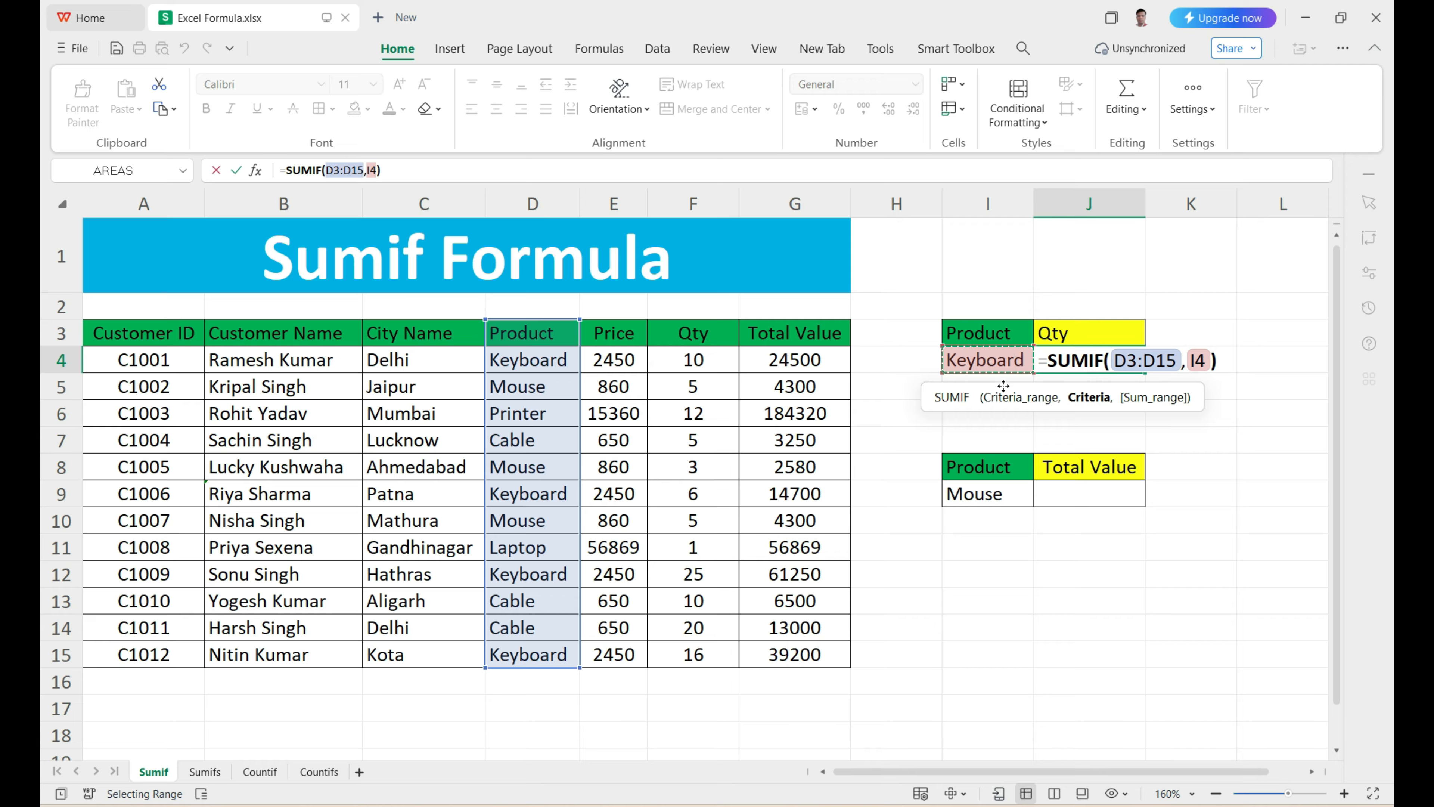
{"action": "type", "text": ","}
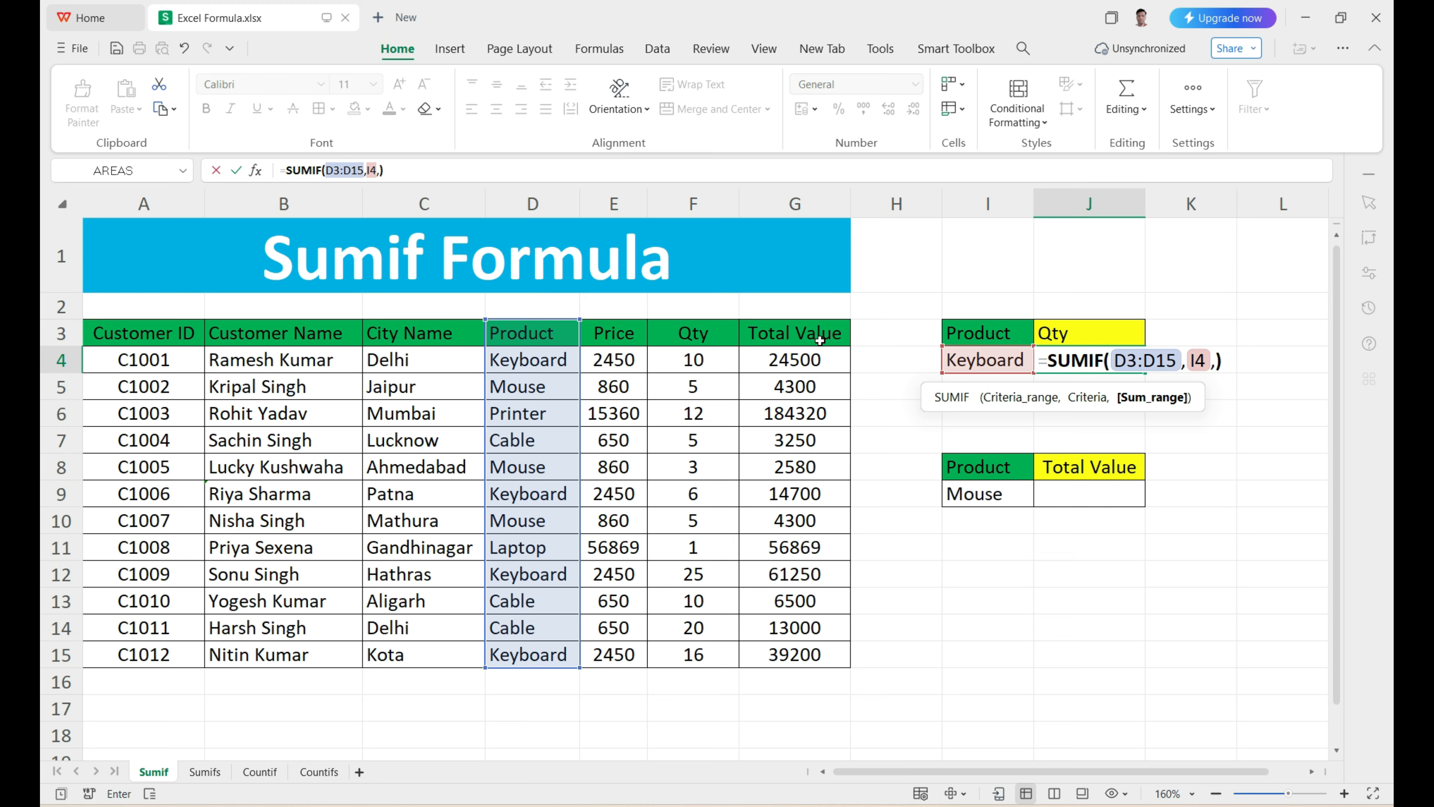
{"action": "left_click_drag", "start_coordinate": [698, 337], "coordinate": [687, 643]}
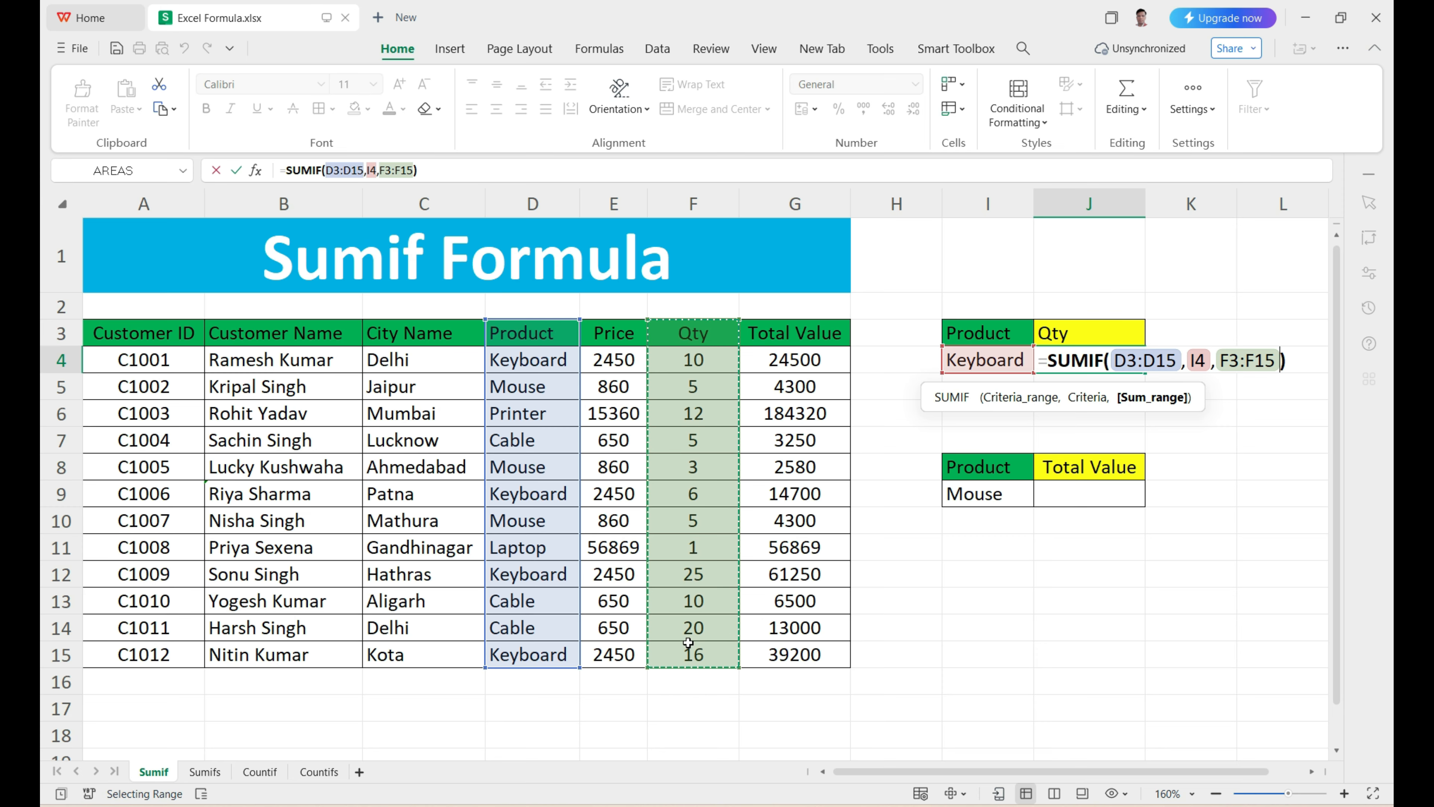
{"action": "left_click", "coordinate": [1036, 398]}
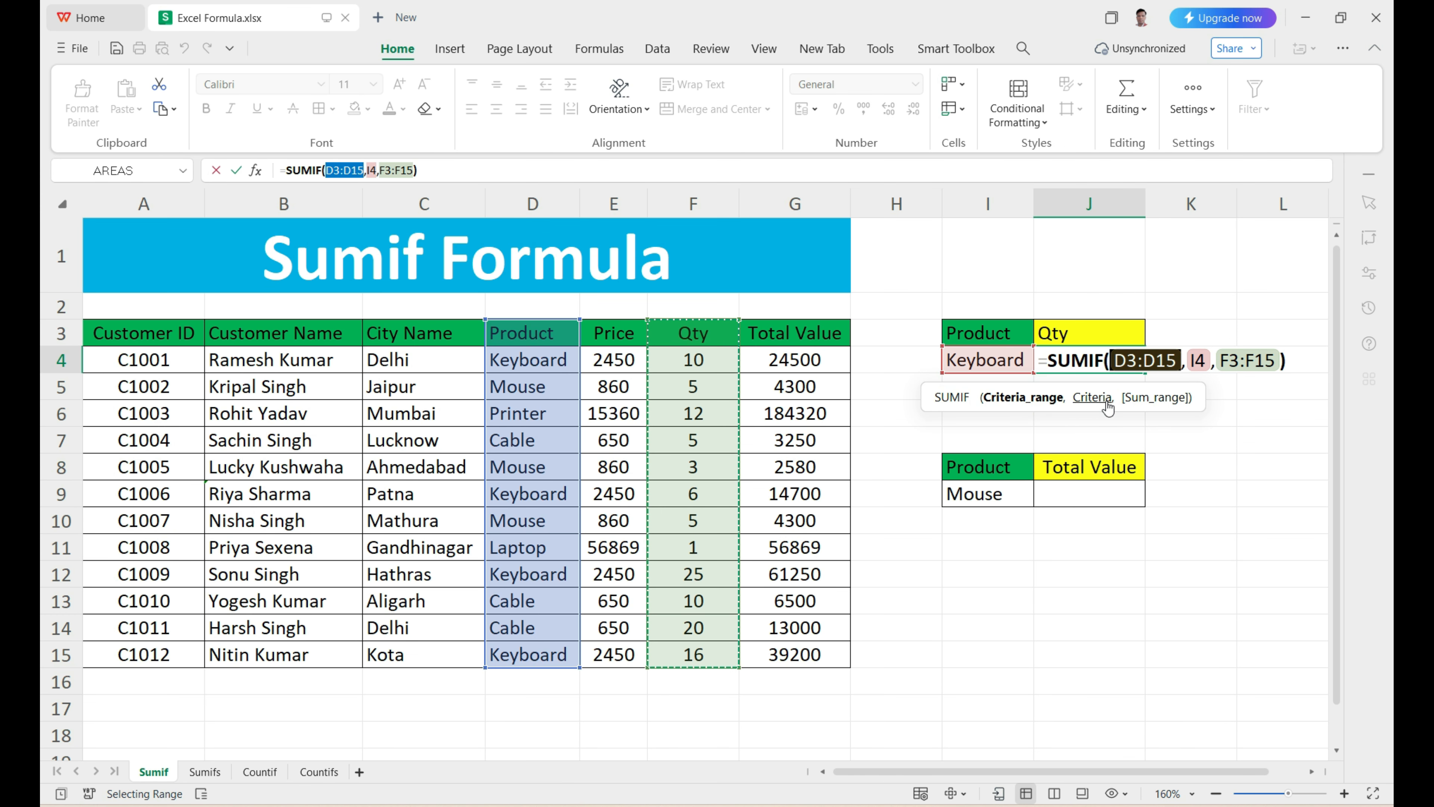
{"action": "left_click", "coordinate": [1092, 398]}
{"action": "left_click", "coordinate": [1142, 398]}
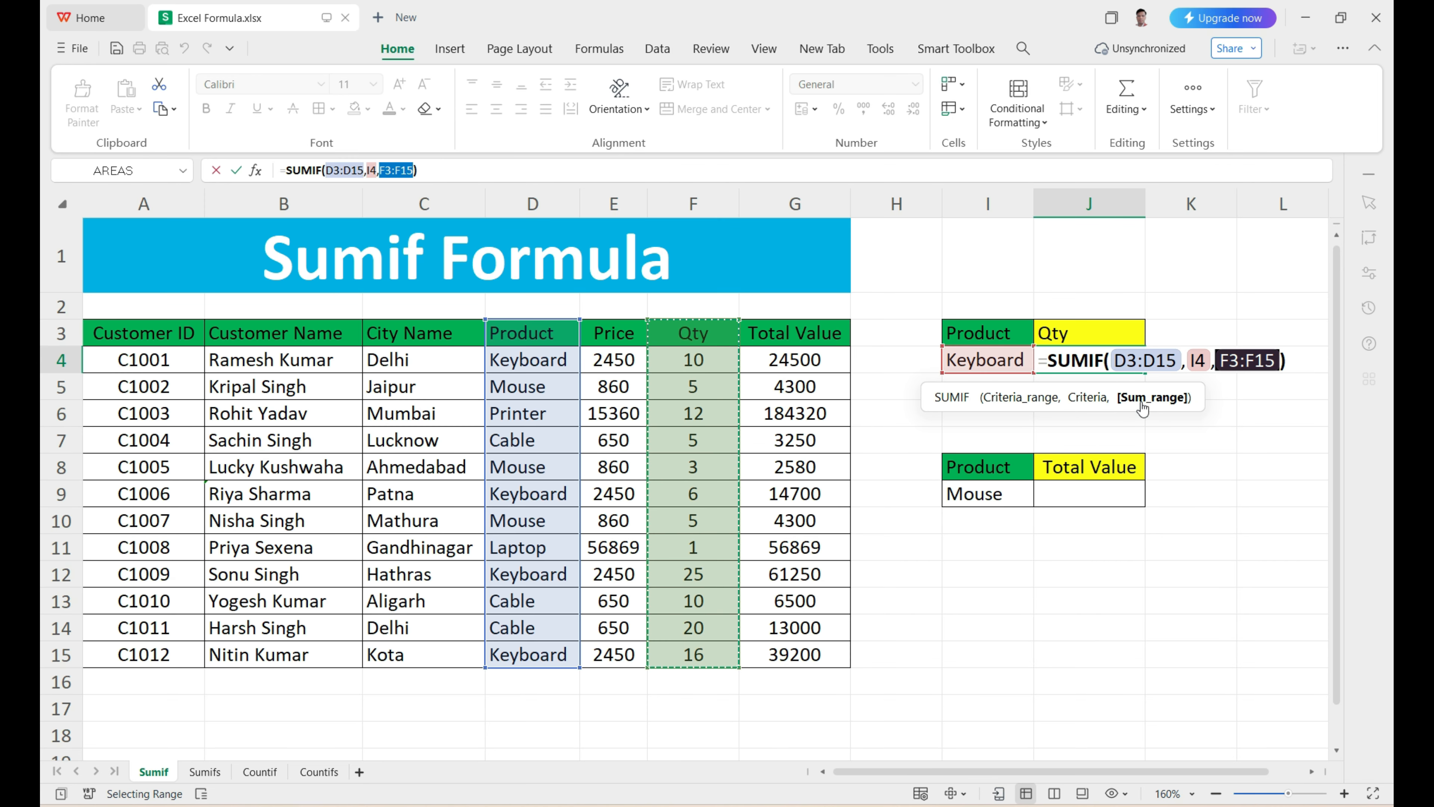
{"action": "key", "text": "Return"}
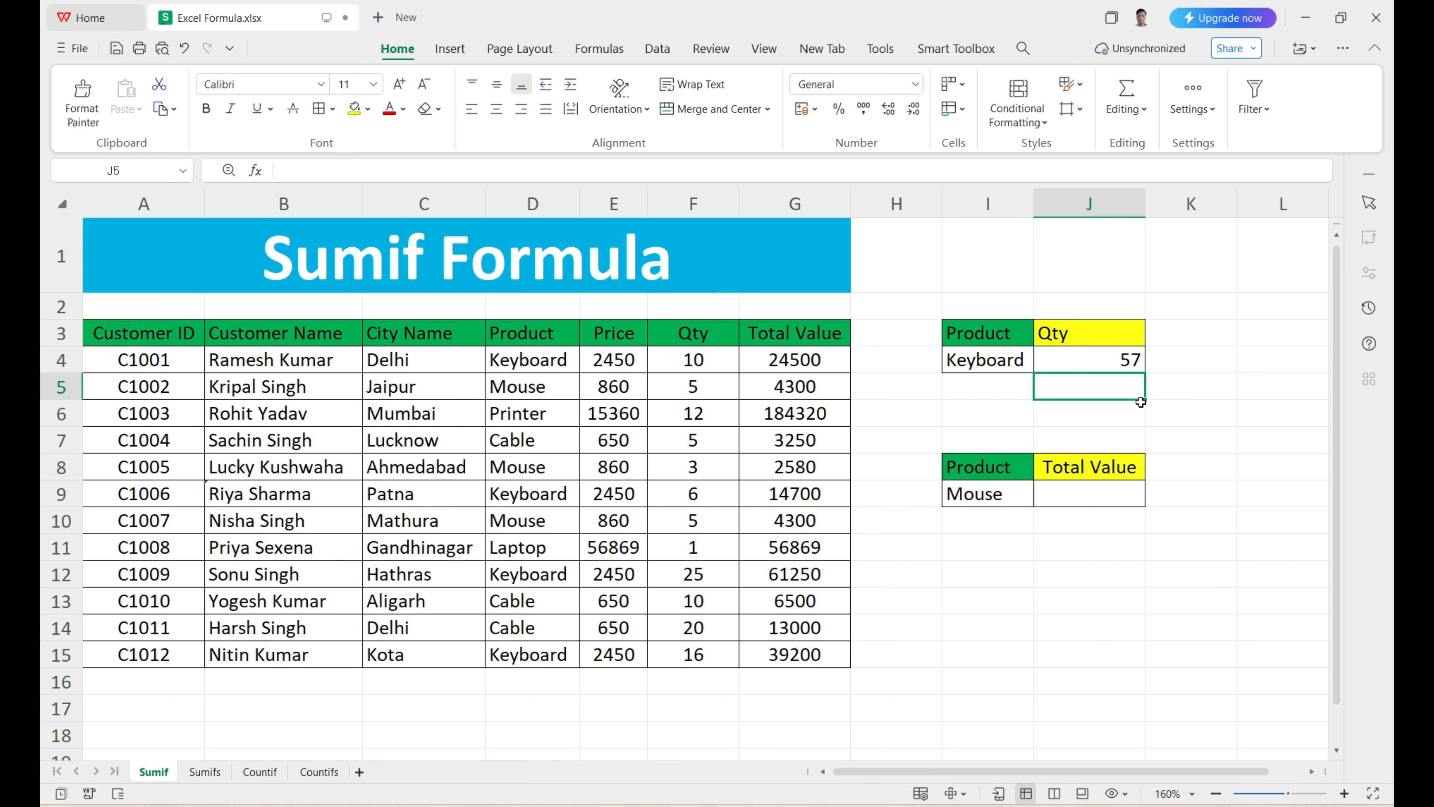
{"action": "left_click", "coordinate": [1125, 363]}
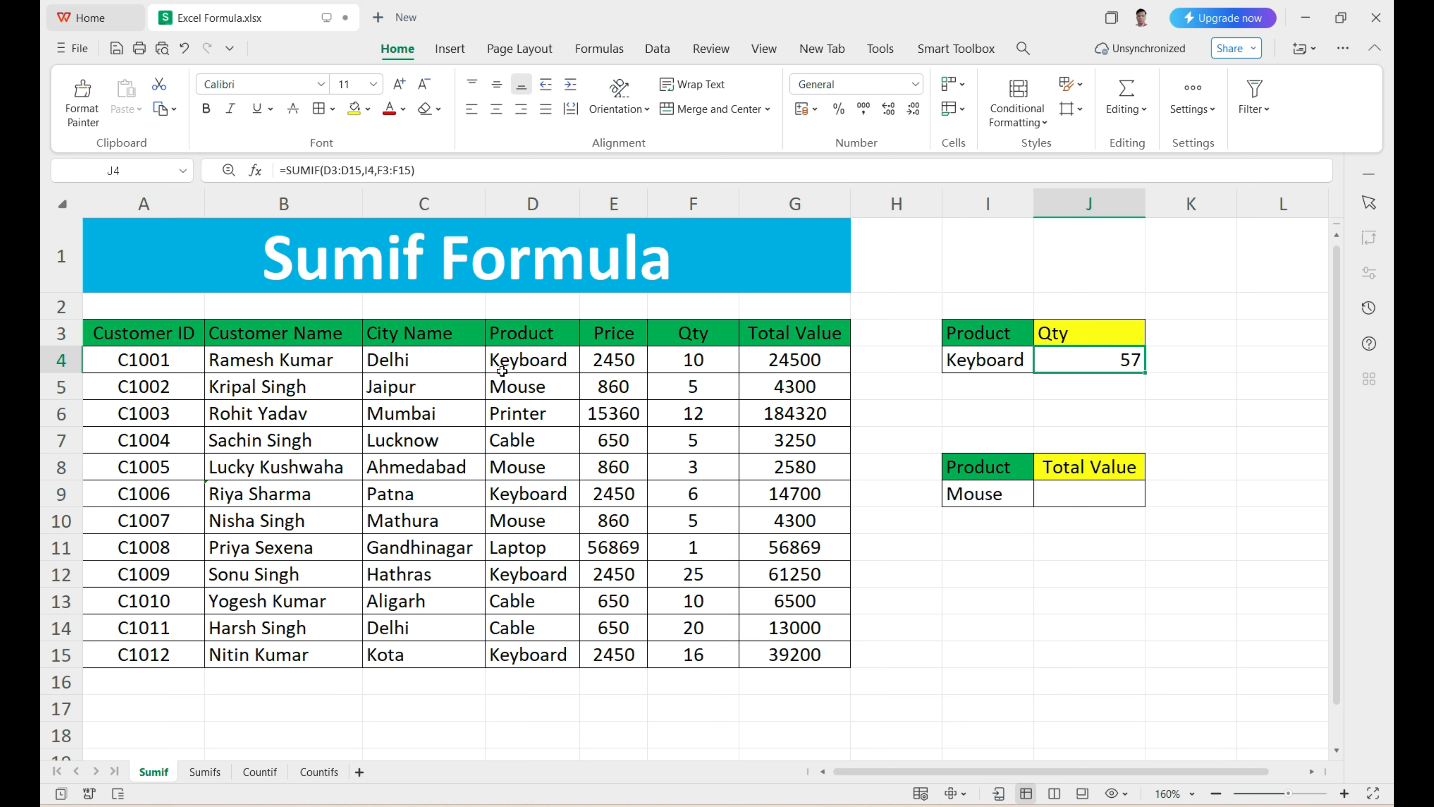
Step: Add the four Keyboard quantities manually in J6 with the formula =F4+F9+F12+F15
{"action": "left_click", "coordinate": [1060, 404]}
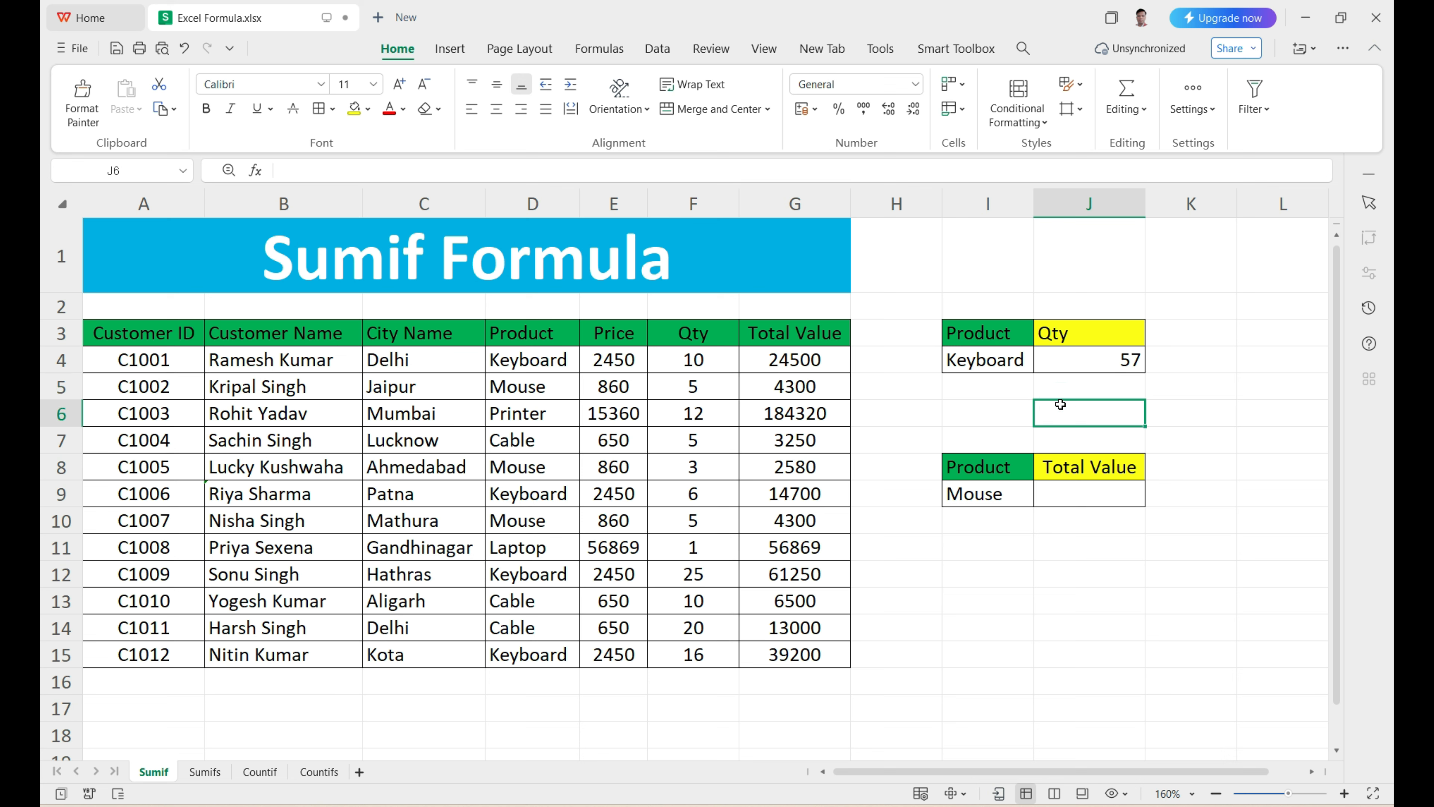
{"action": "type", "text": "="}
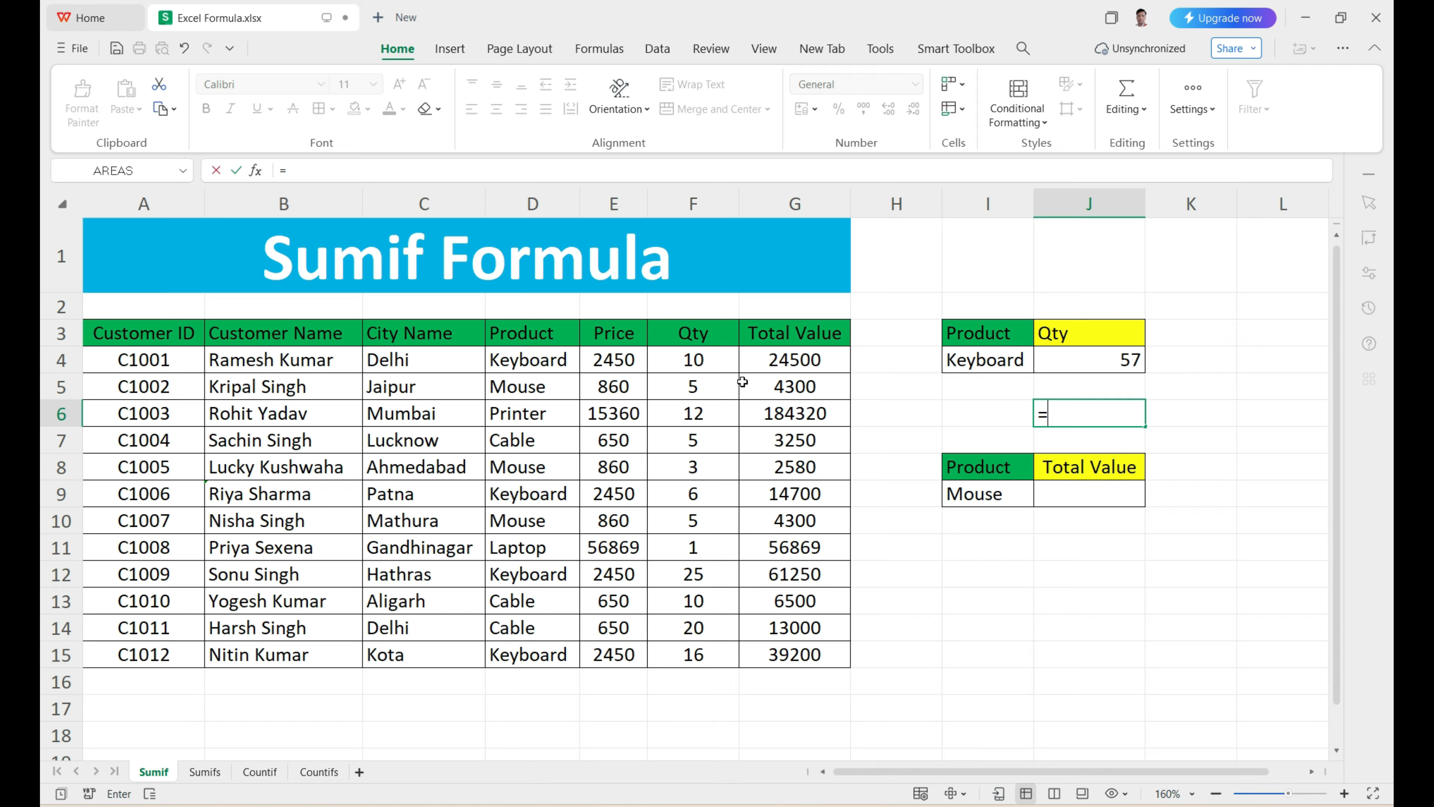
{"action": "left_click", "coordinate": [540, 362]}
{"action": "left_click", "coordinate": [699, 360]}
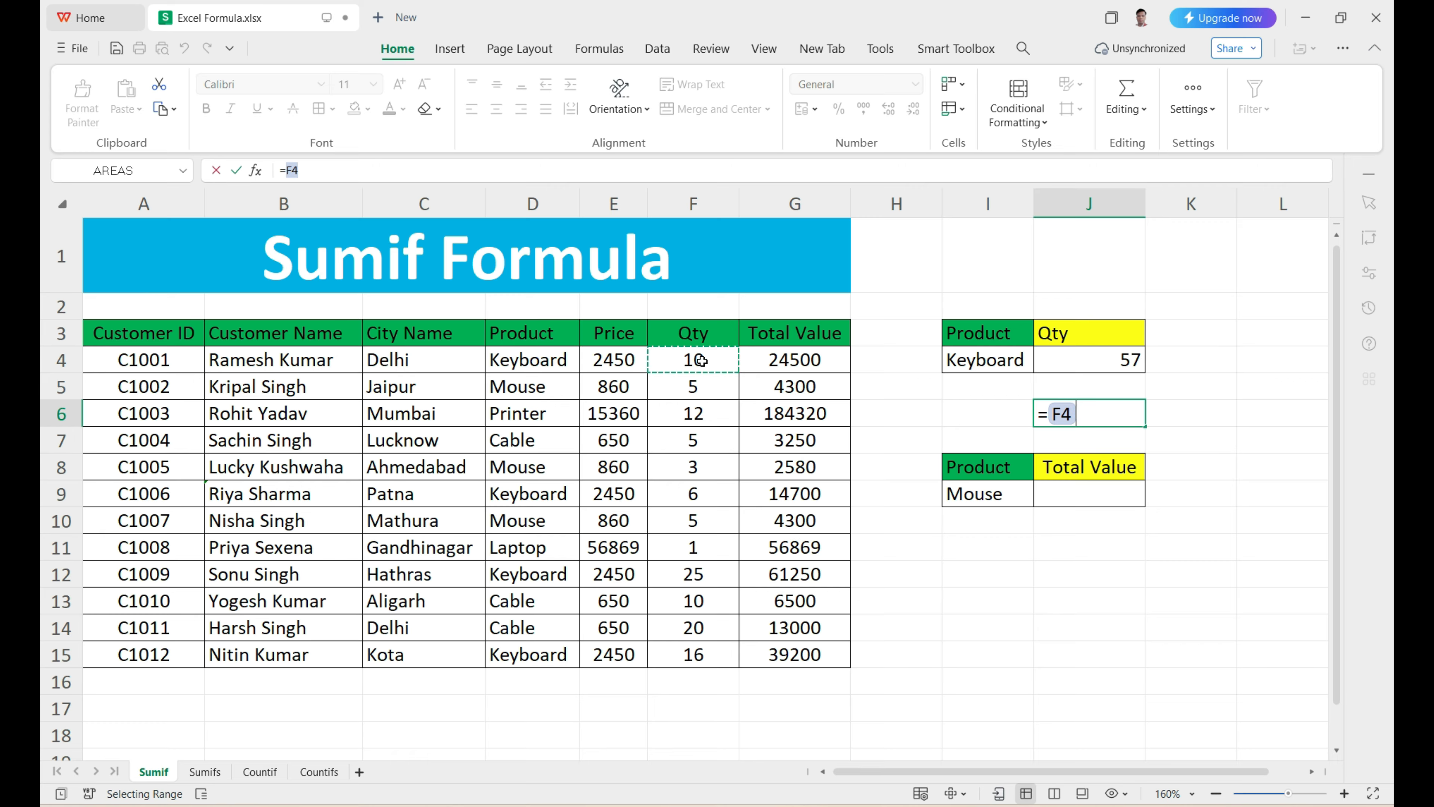
{"action": "type", "text": "+"}
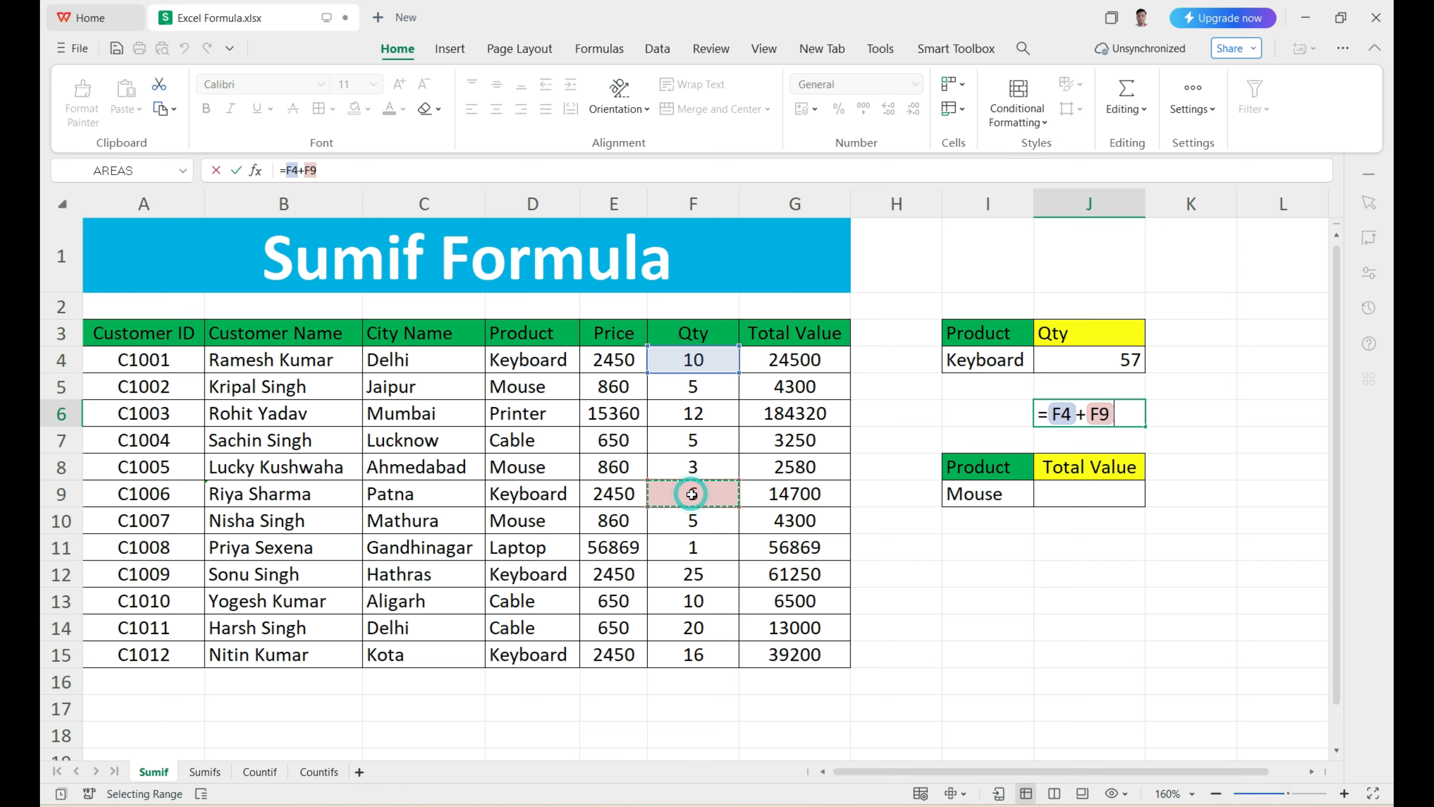
{"action": "type", "text": "+"}
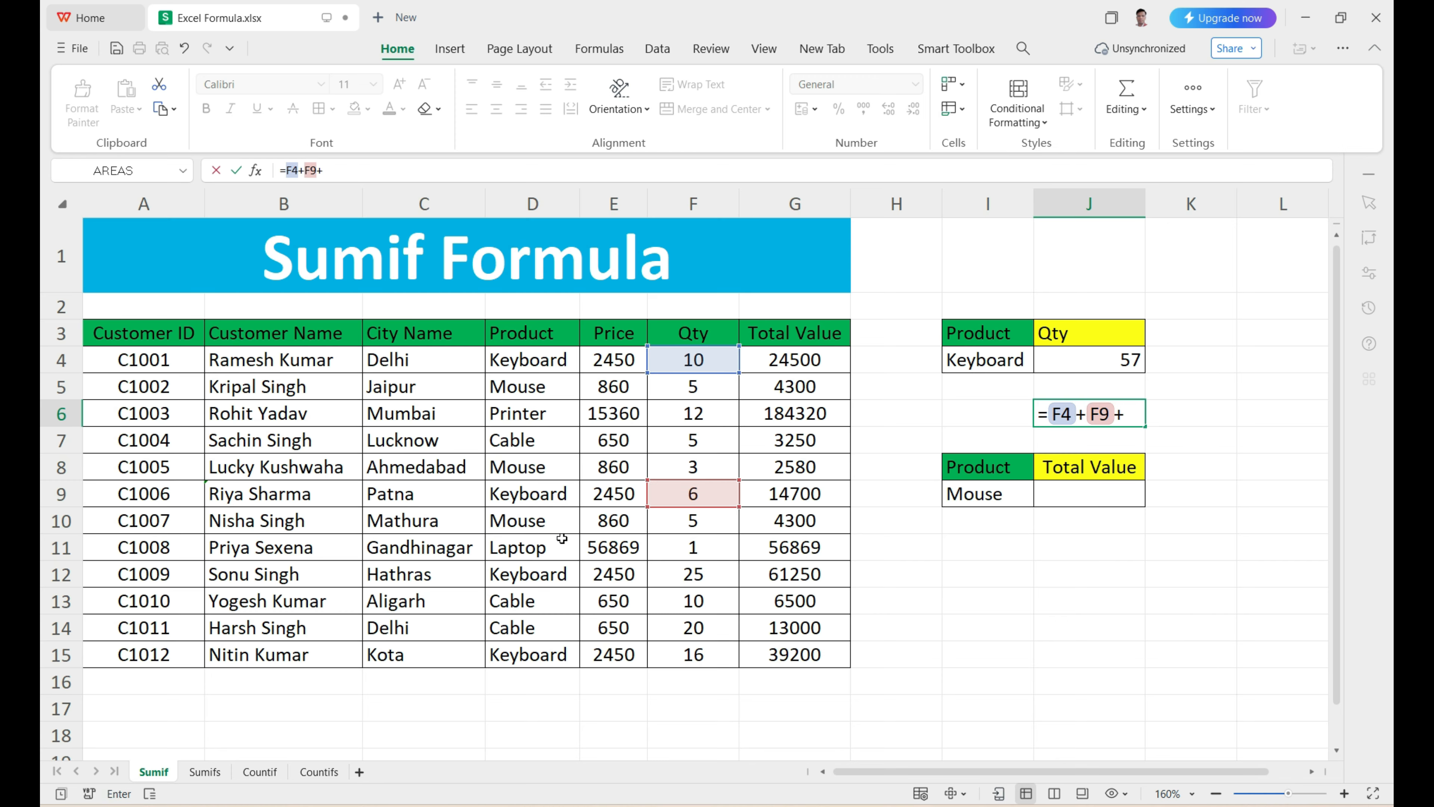
{"action": "left_click", "coordinate": [706, 573]}
{"action": "type", "text": "+"}
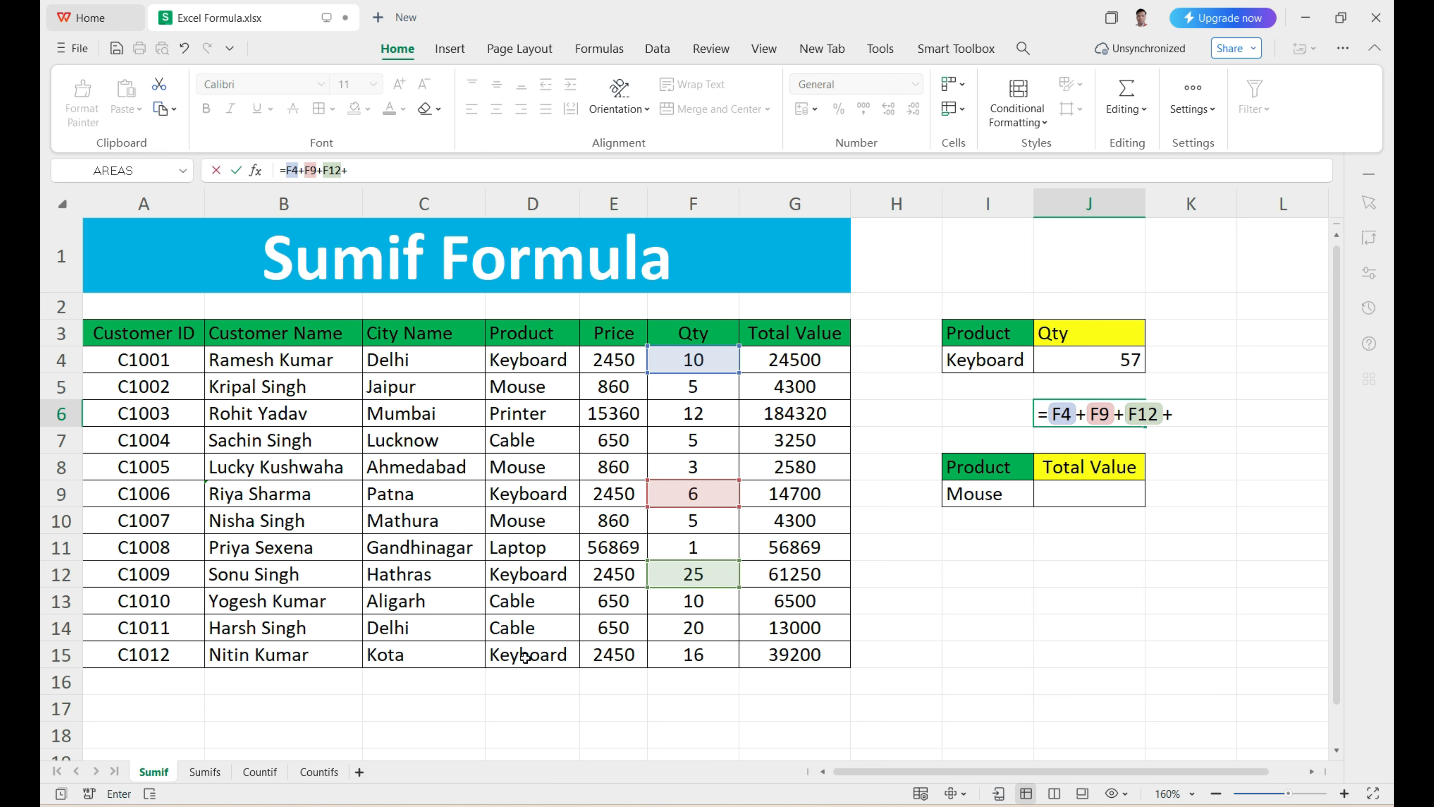
{"action": "left_click", "coordinate": [690, 658]}
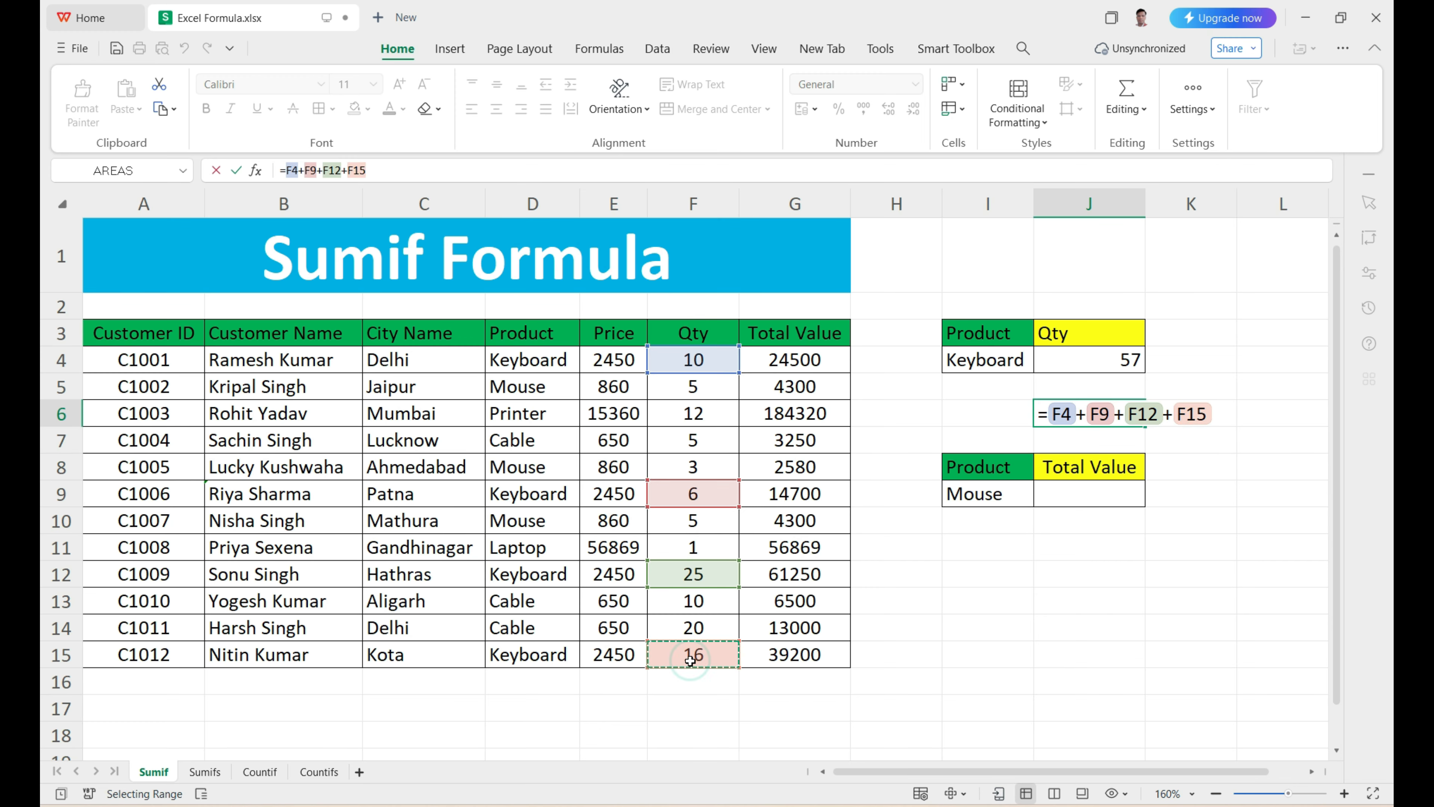
{"action": "key", "text": "Return"}
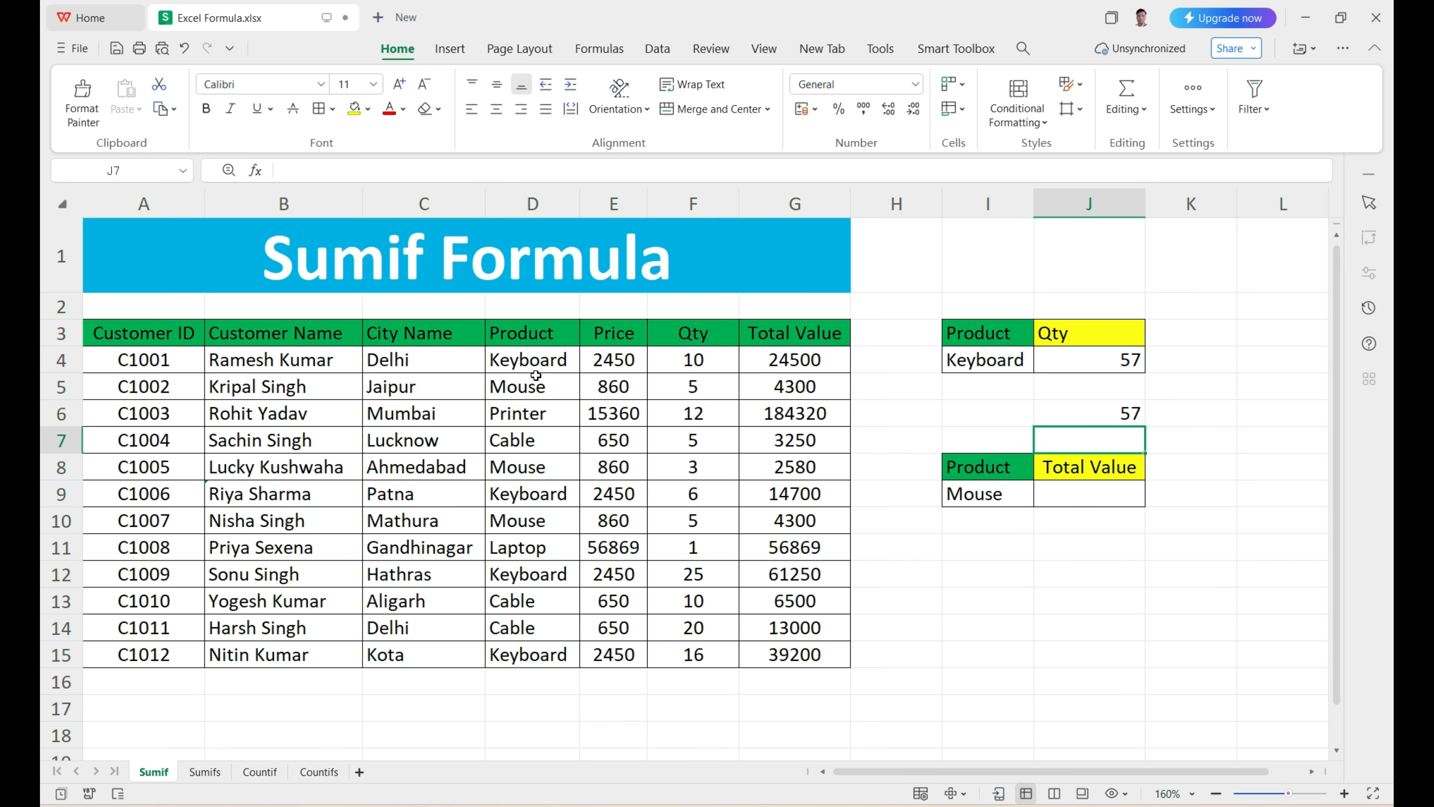
Step: Replace the product criterion in I4 with Cable, copied from D7 in the Product column
{"action": "left_click_drag", "start_coordinate": [524, 360], "coordinate": [512, 651]}
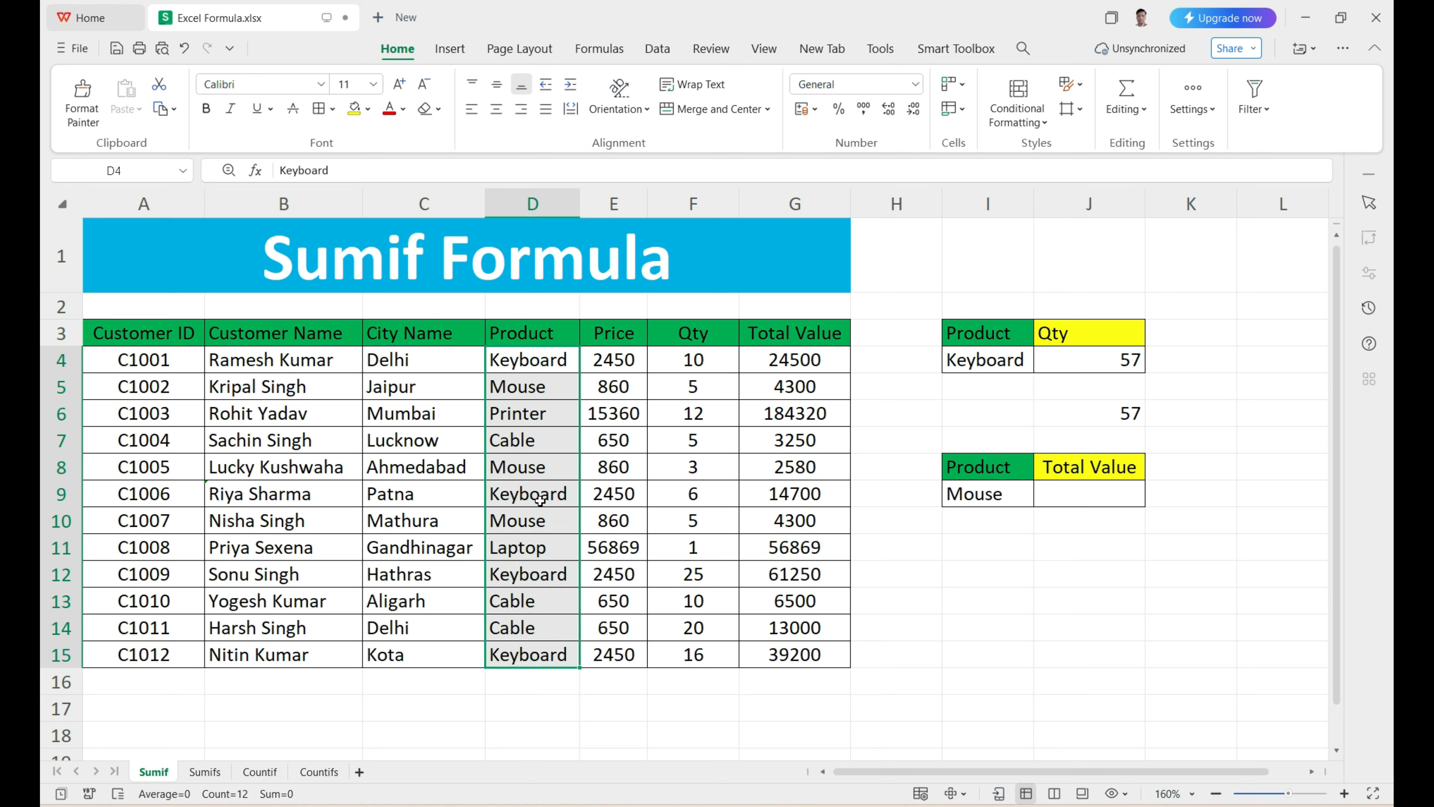
{"action": "left_click", "coordinate": [528, 361]}
{"action": "left_click_drag", "start_coordinate": [662, 349], "coordinate": [685, 656]}
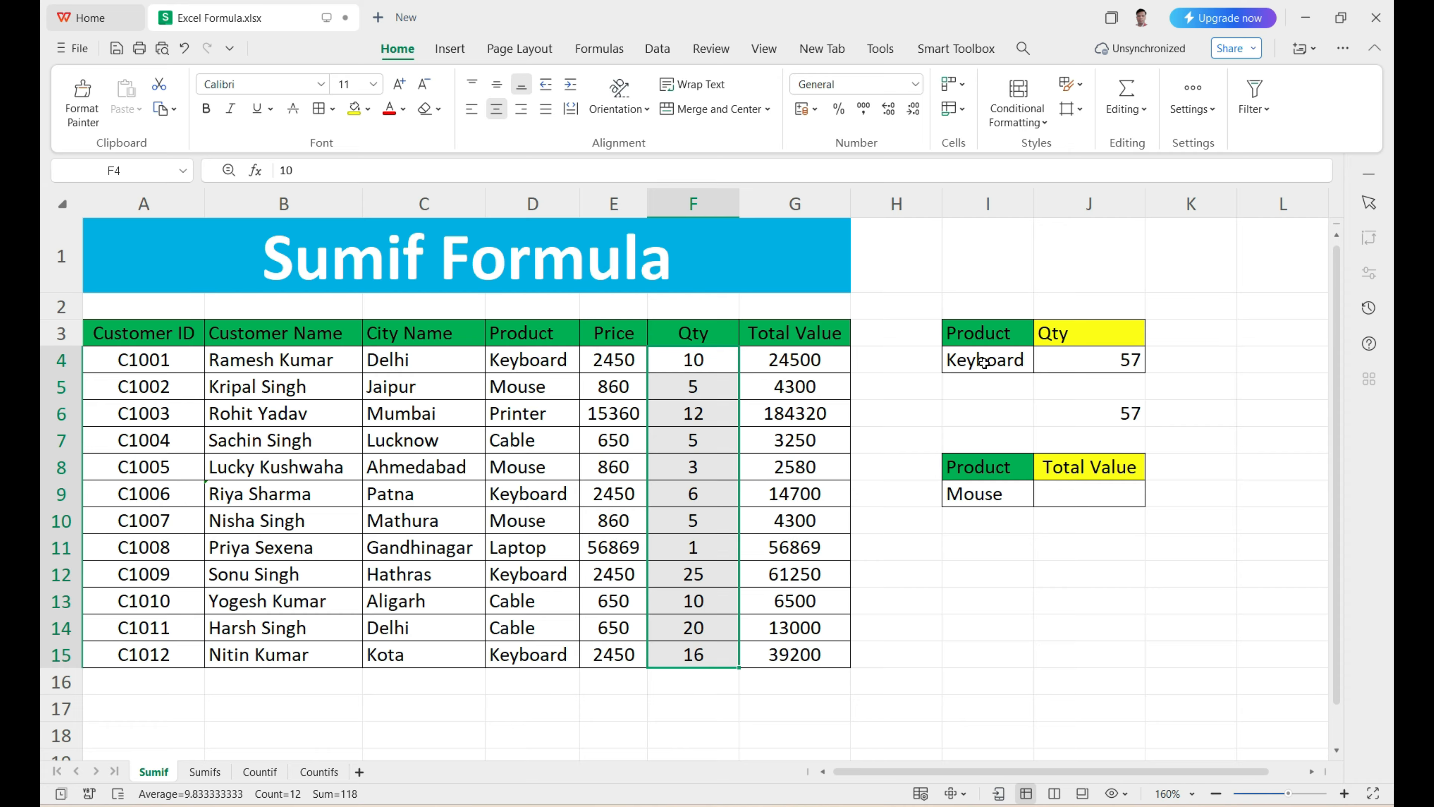
{"action": "left_click", "coordinate": [518, 448]}
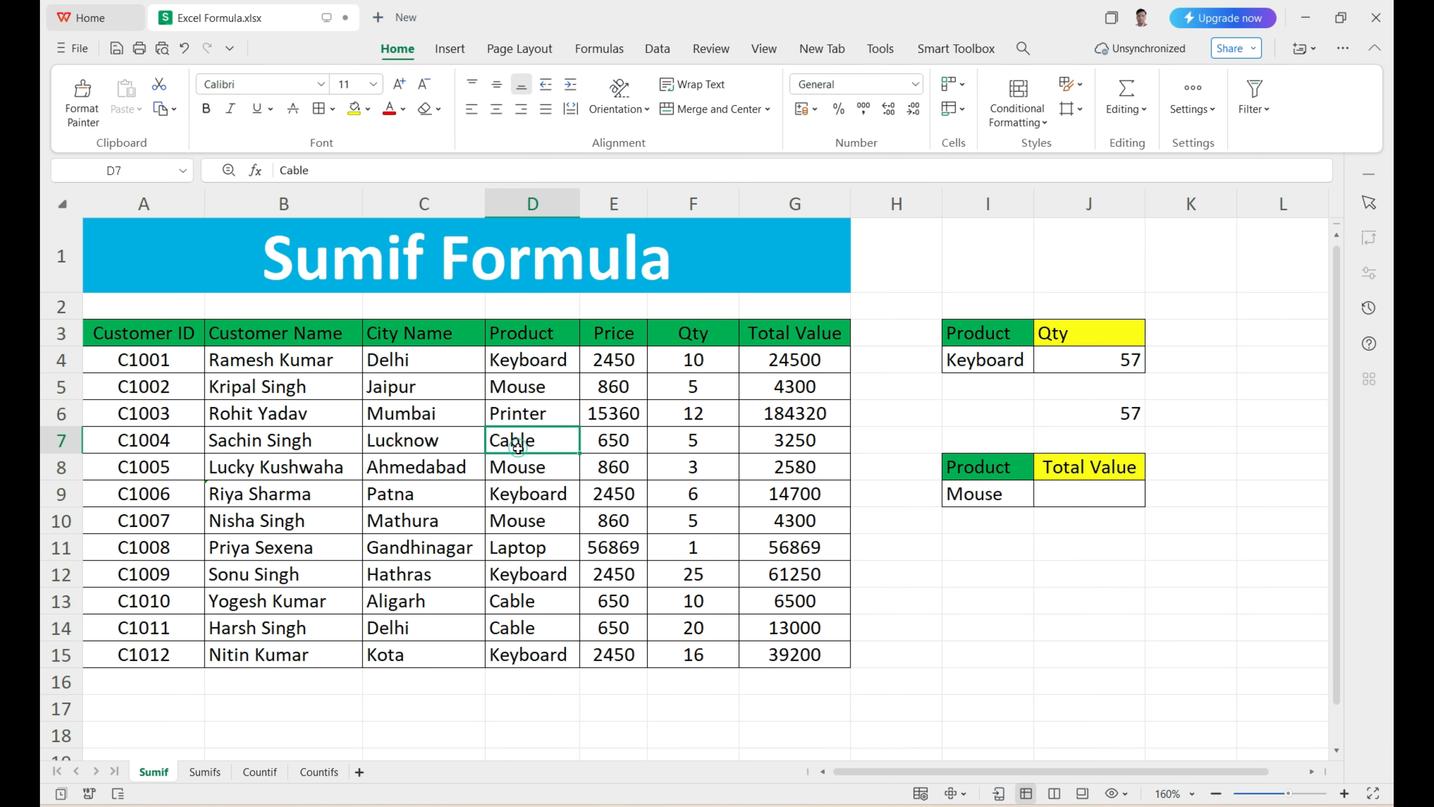
{"action": "key", "text": "ctrl+c"}
{"action": "left_click", "coordinate": [974, 367]}
{"action": "key", "text": "ctrl+v"}
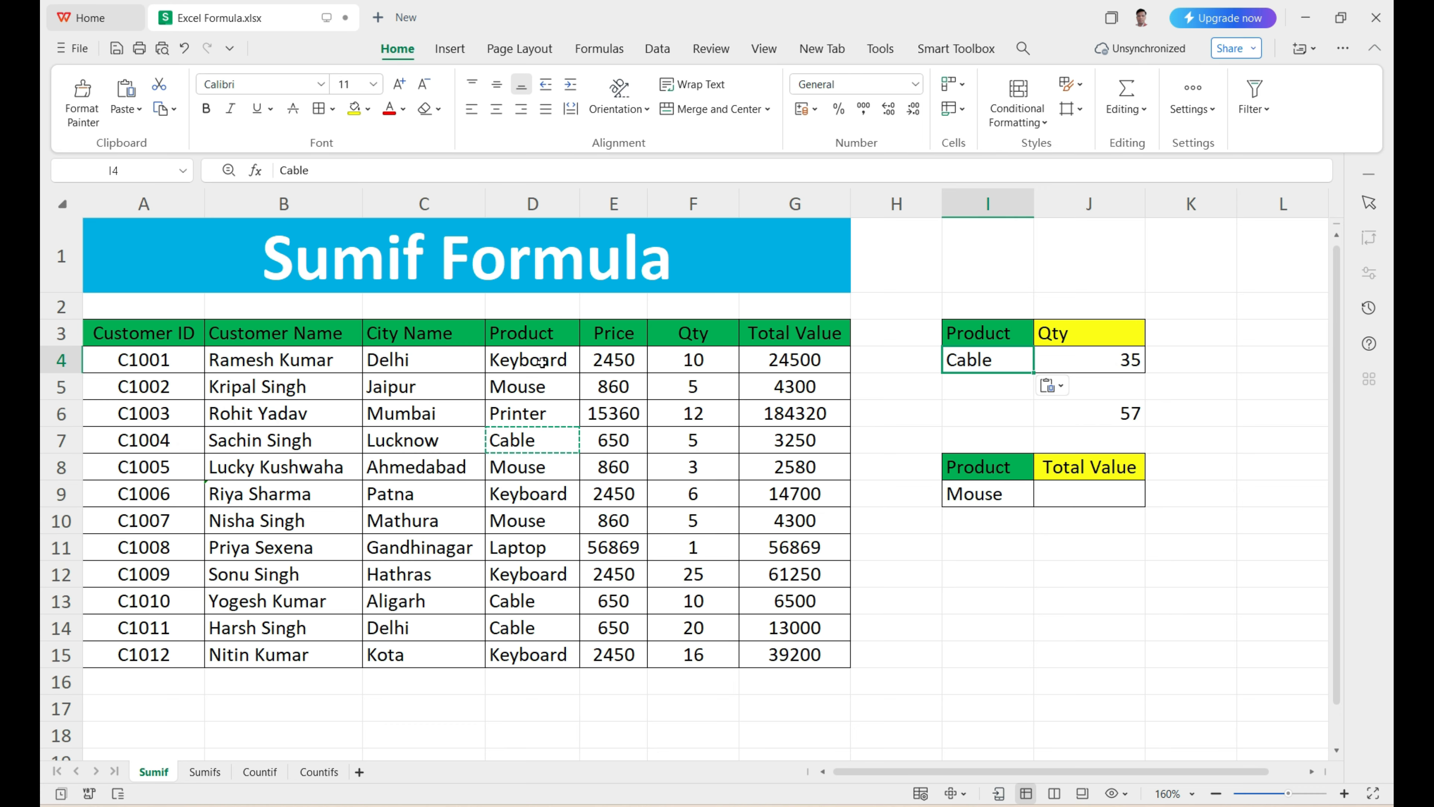
Step: Check the Cable quantity in J4 and its SUMIF formula against the Product and Qty columns
{"action": "left_click_drag", "start_coordinate": [542, 362], "coordinate": [546, 655]}
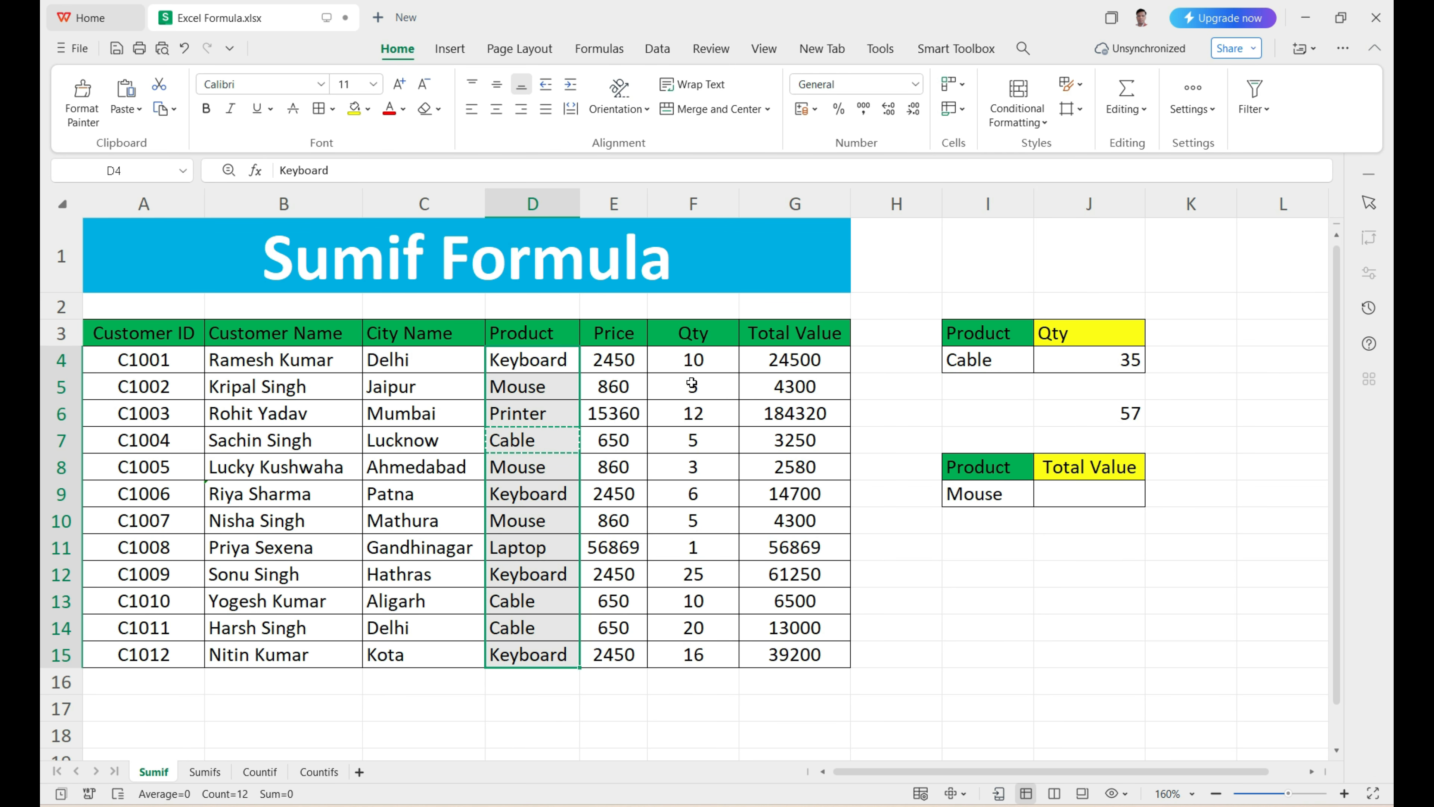
{"action": "left_click_drag", "start_coordinate": [693, 362], "coordinate": [694, 655]}
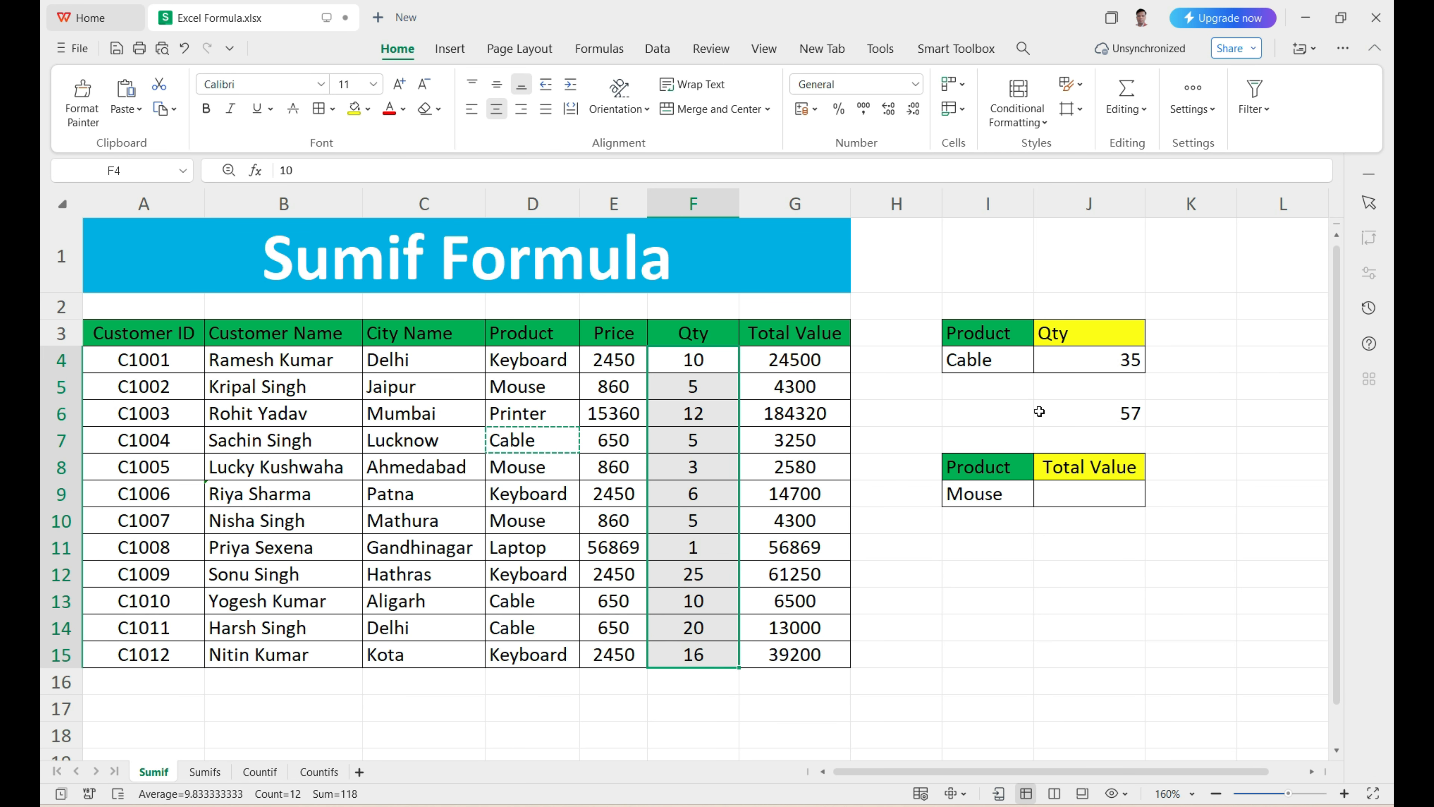
{"action": "left_click", "coordinate": [1094, 362]}
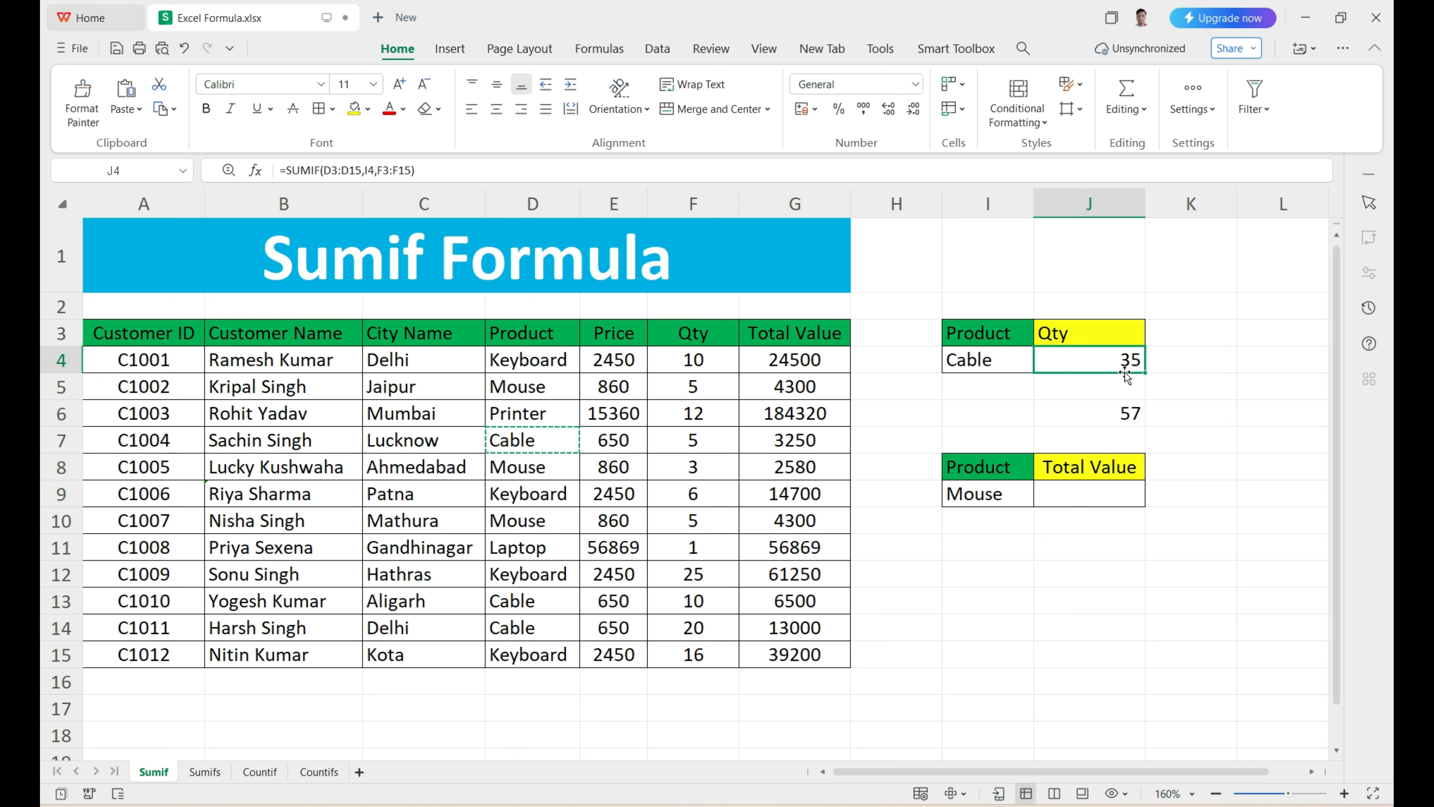
{"action": "left_click", "coordinate": [678, 440]}
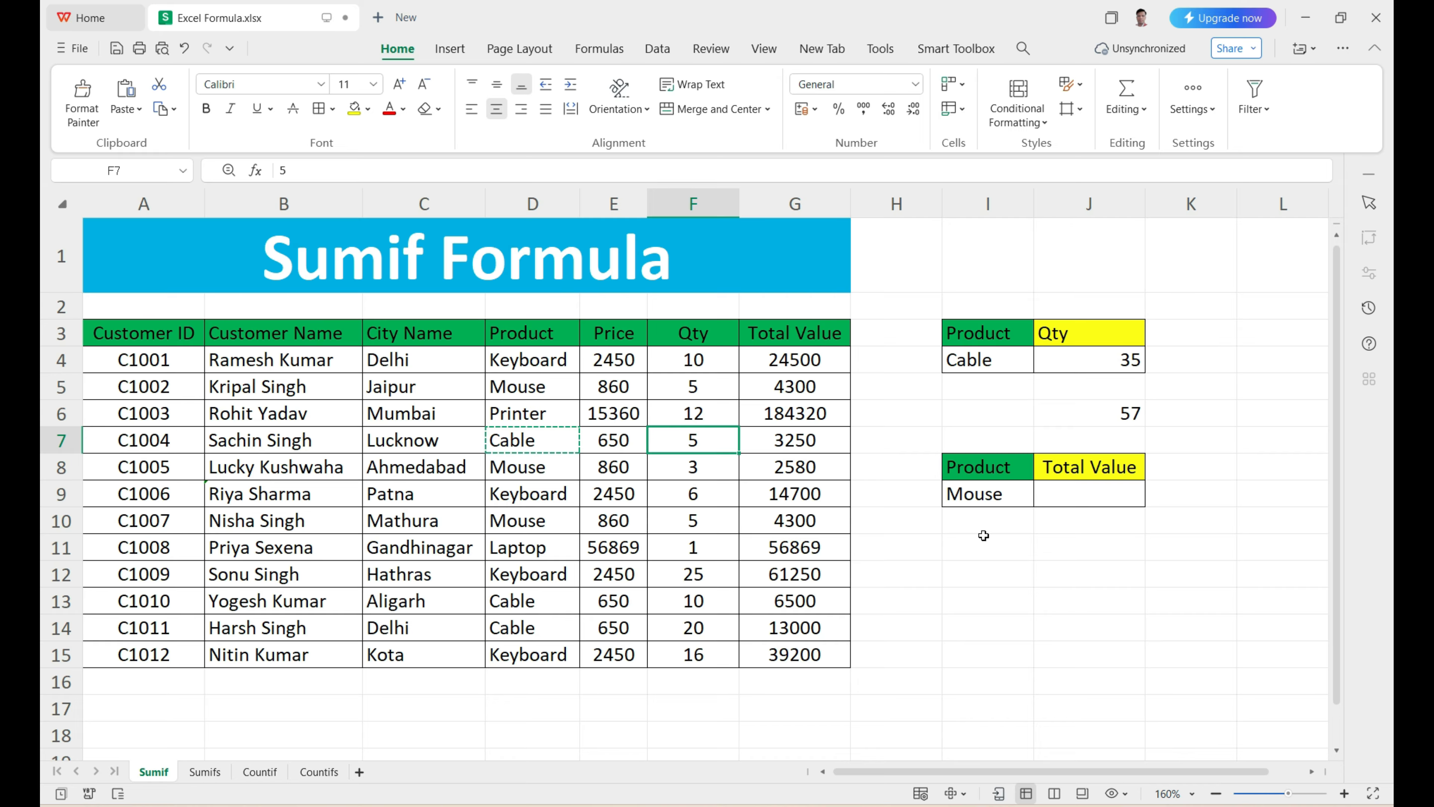
Step: Start a SUMIF formula in J9 for the Mouse total value with D3:D15 as the criteria range
{"action": "left_click", "coordinate": [985, 522]}
{"action": "left_click", "coordinate": [991, 495]}
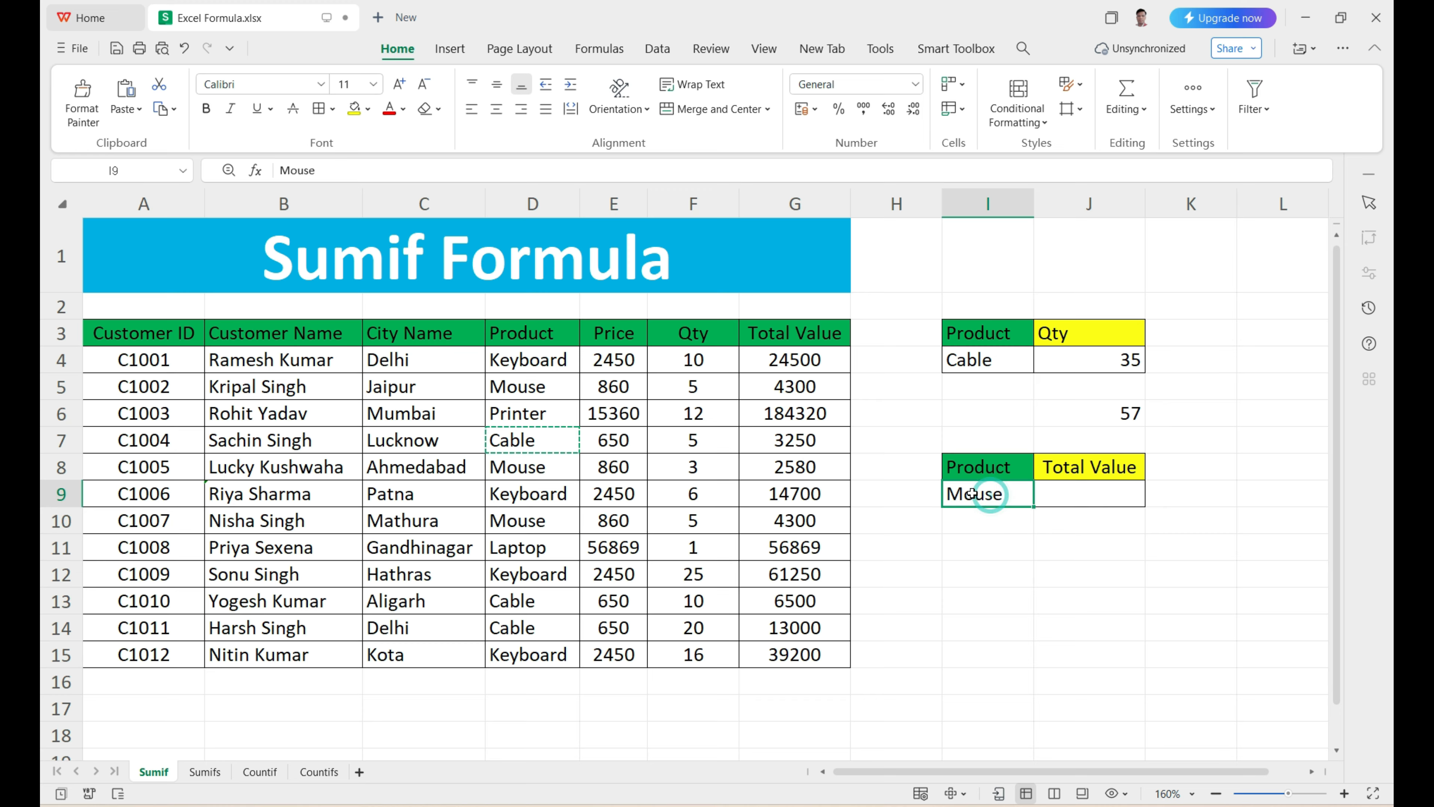
{"action": "left_click", "coordinate": [1084, 491]}
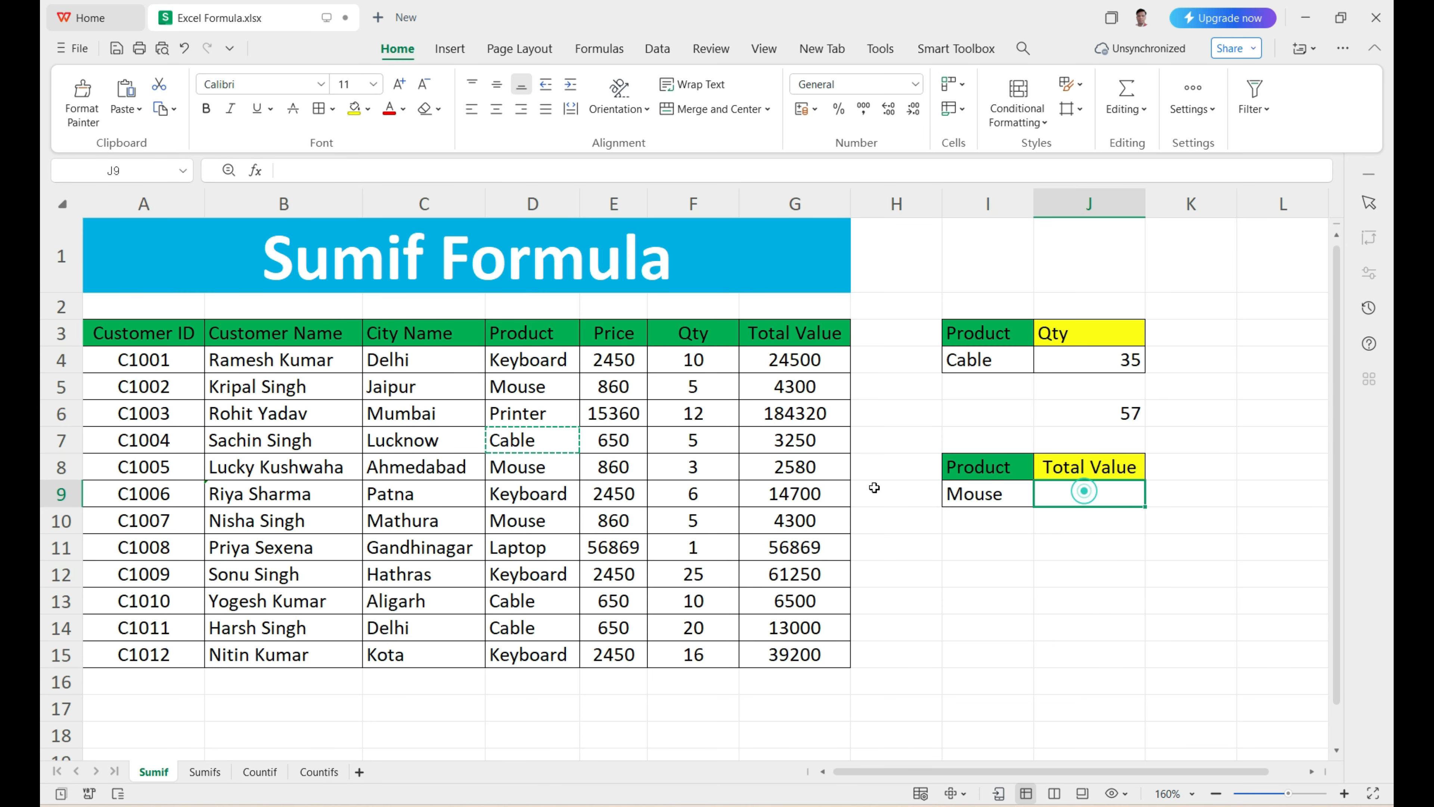
{"action": "left_click", "coordinate": [992, 497]}
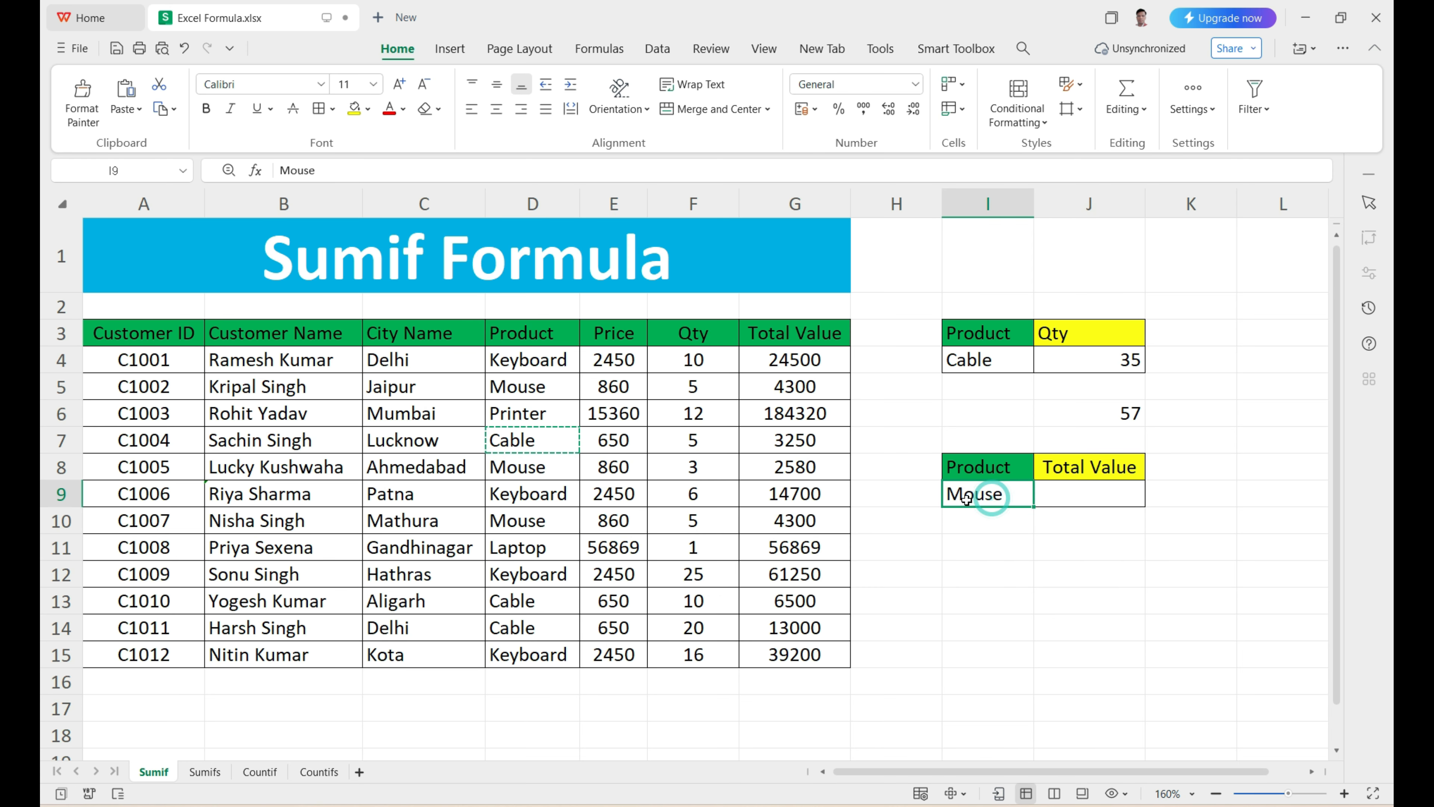
{"action": "left_click", "coordinate": [1083, 497]}
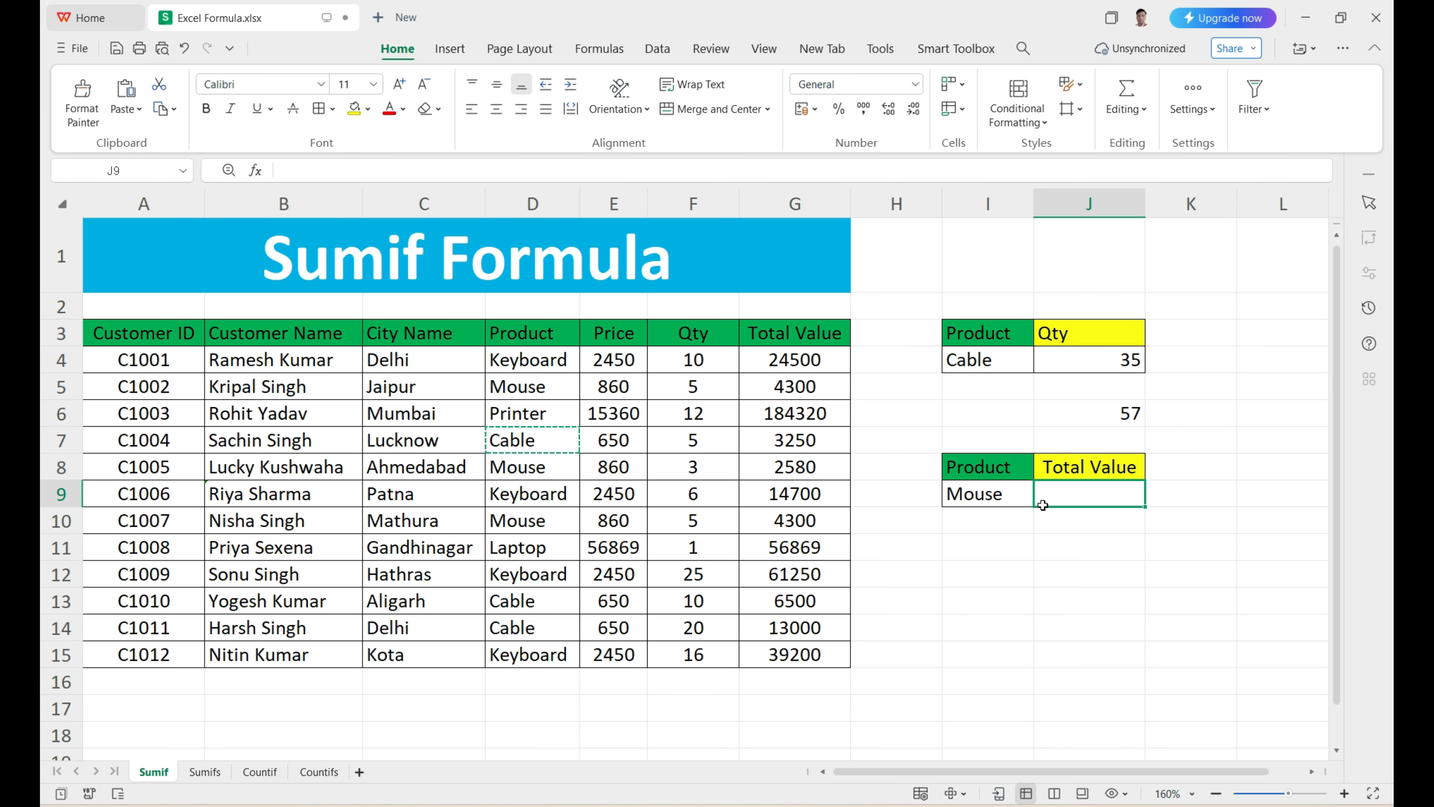
{"action": "type", "text": "="}
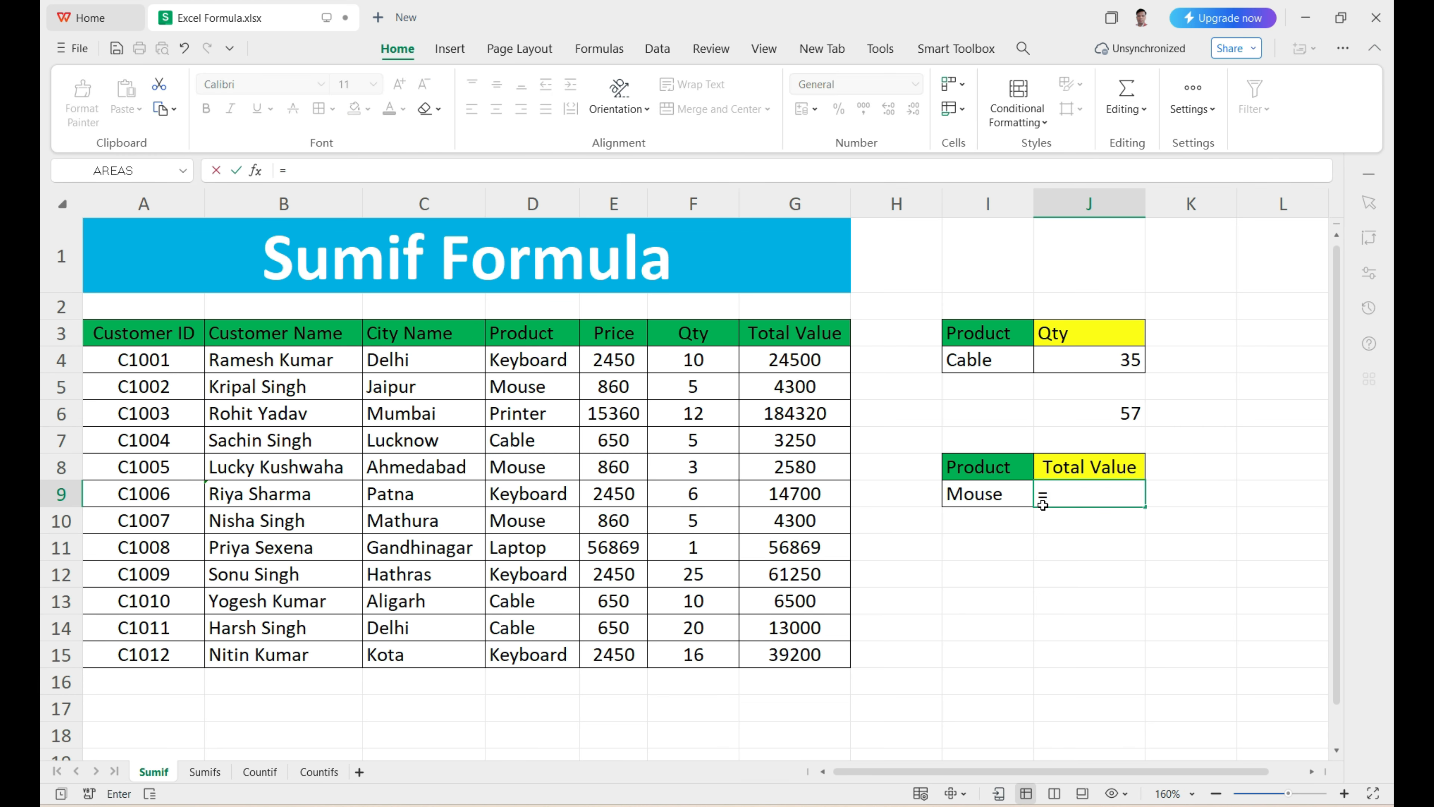
{"action": "type", "text": "SUMIF("}
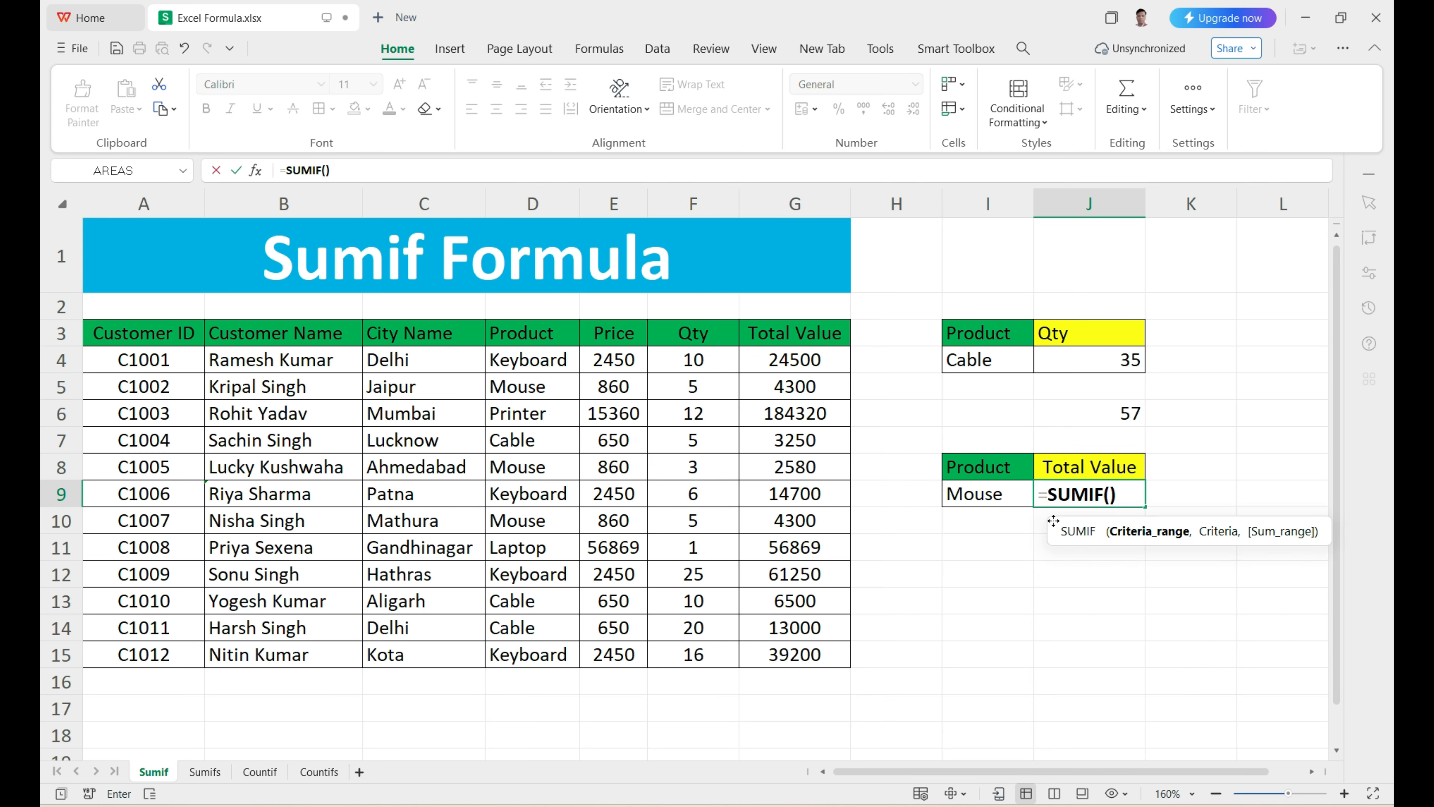
{"action": "left_click_drag", "start_coordinate": [1054, 521], "coordinate": [939, 527]}
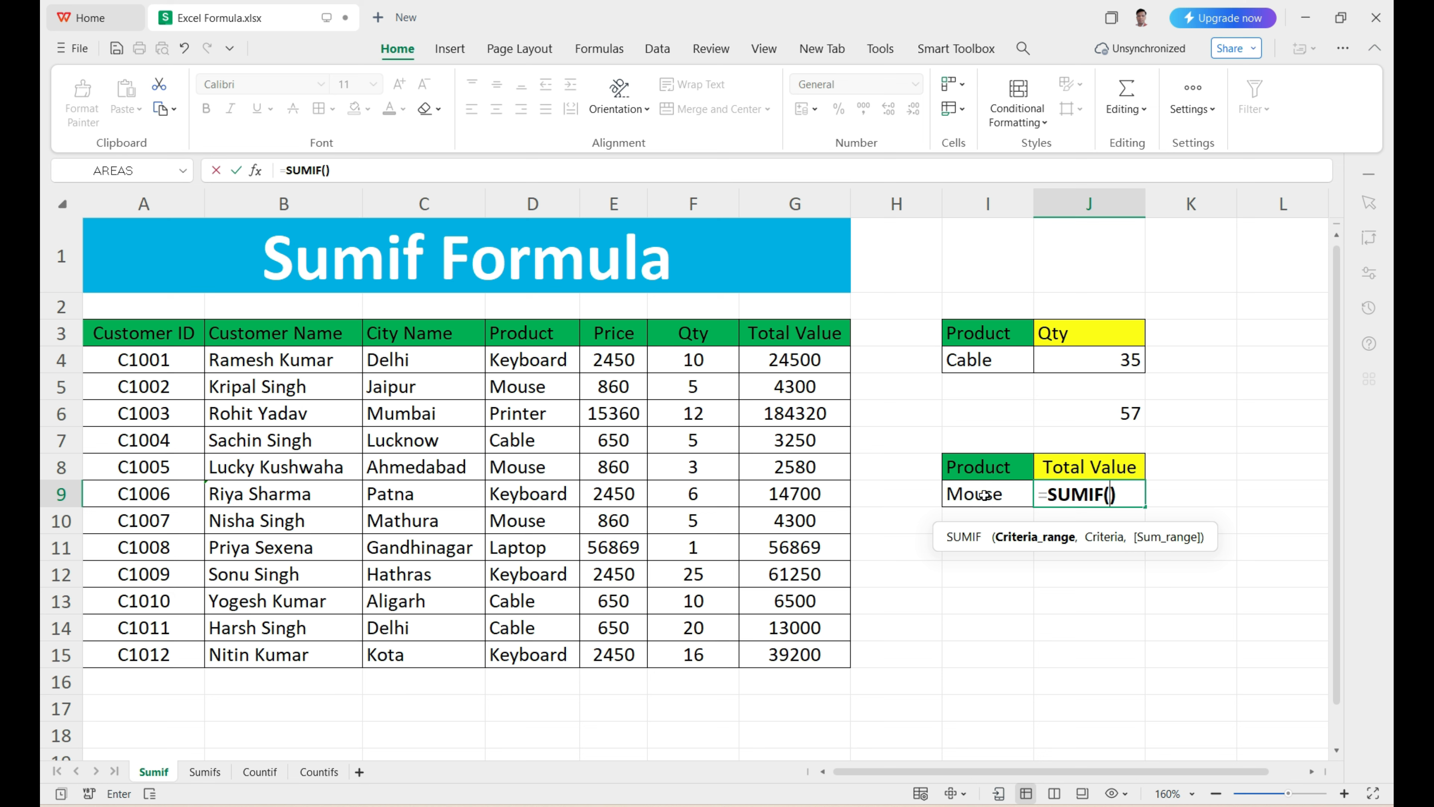
{"action": "left_click_drag", "start_coordinate": [539, 334], "coordinate": [559, 654]}
{"action": "type", "text": ","}
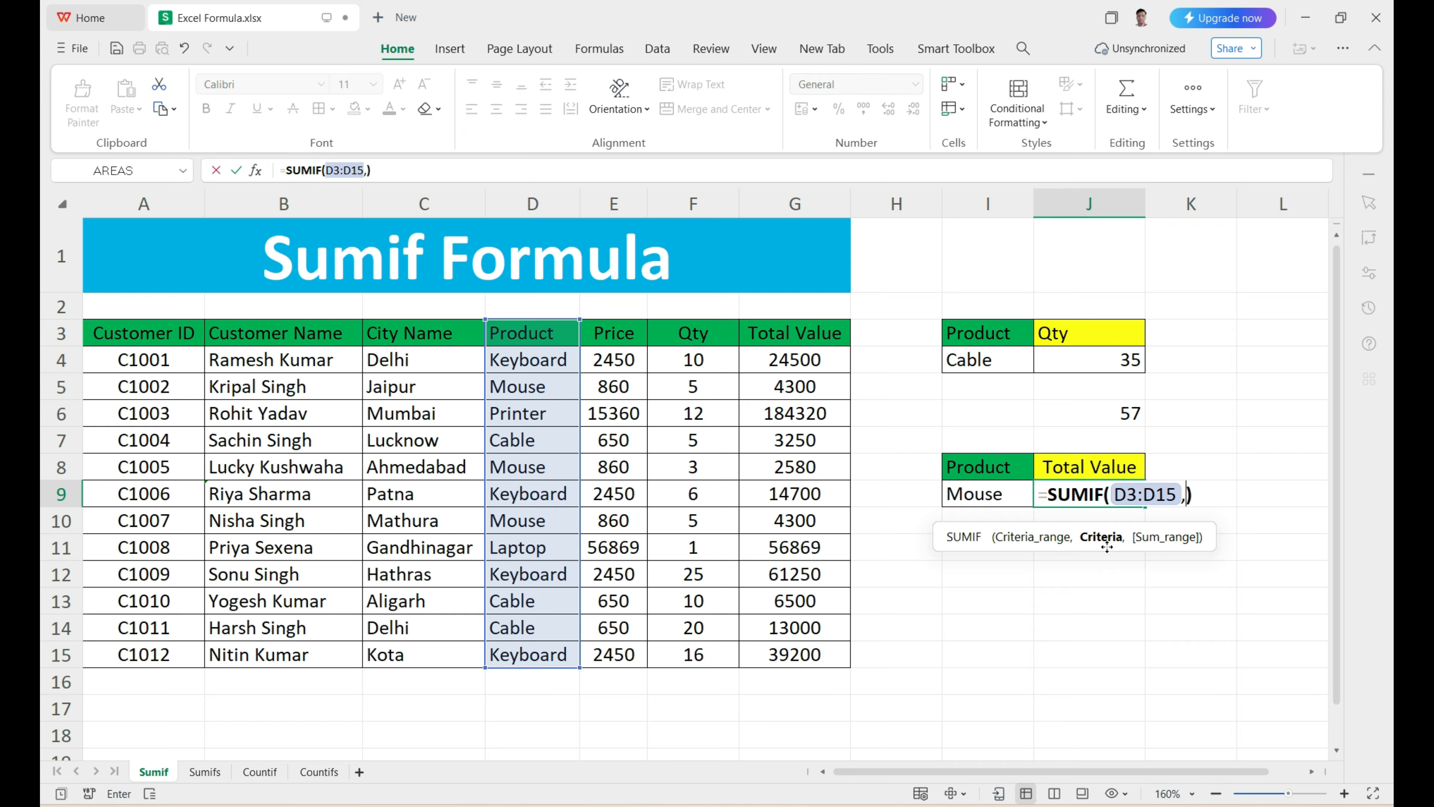
Step: Complete the J9 SUMIF formula with I9 as the criteria and the Total Value column G3:G15 as the sum range
{"action": "left_click", "coordinate": [981, 500]}
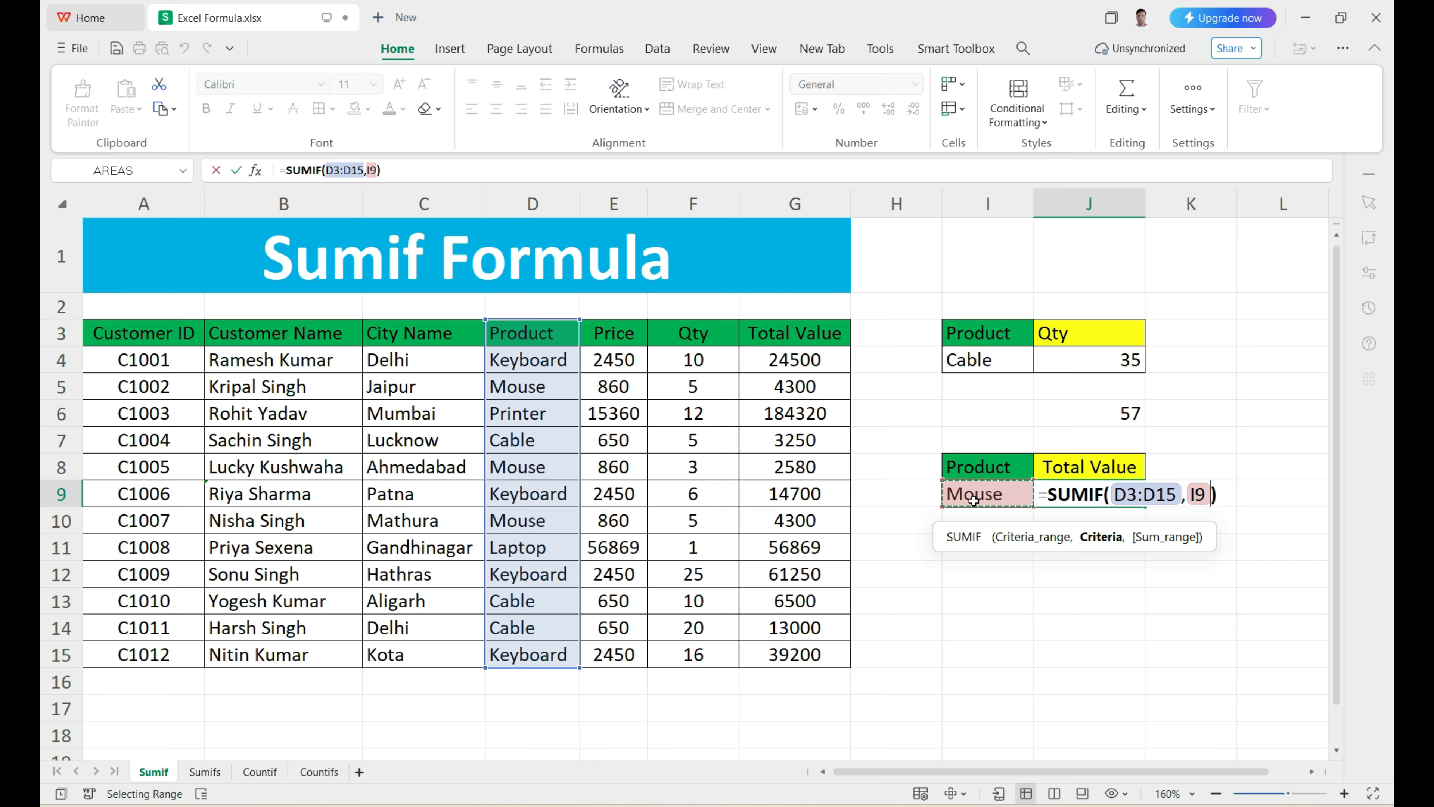
{"action": "type", "text": ","}
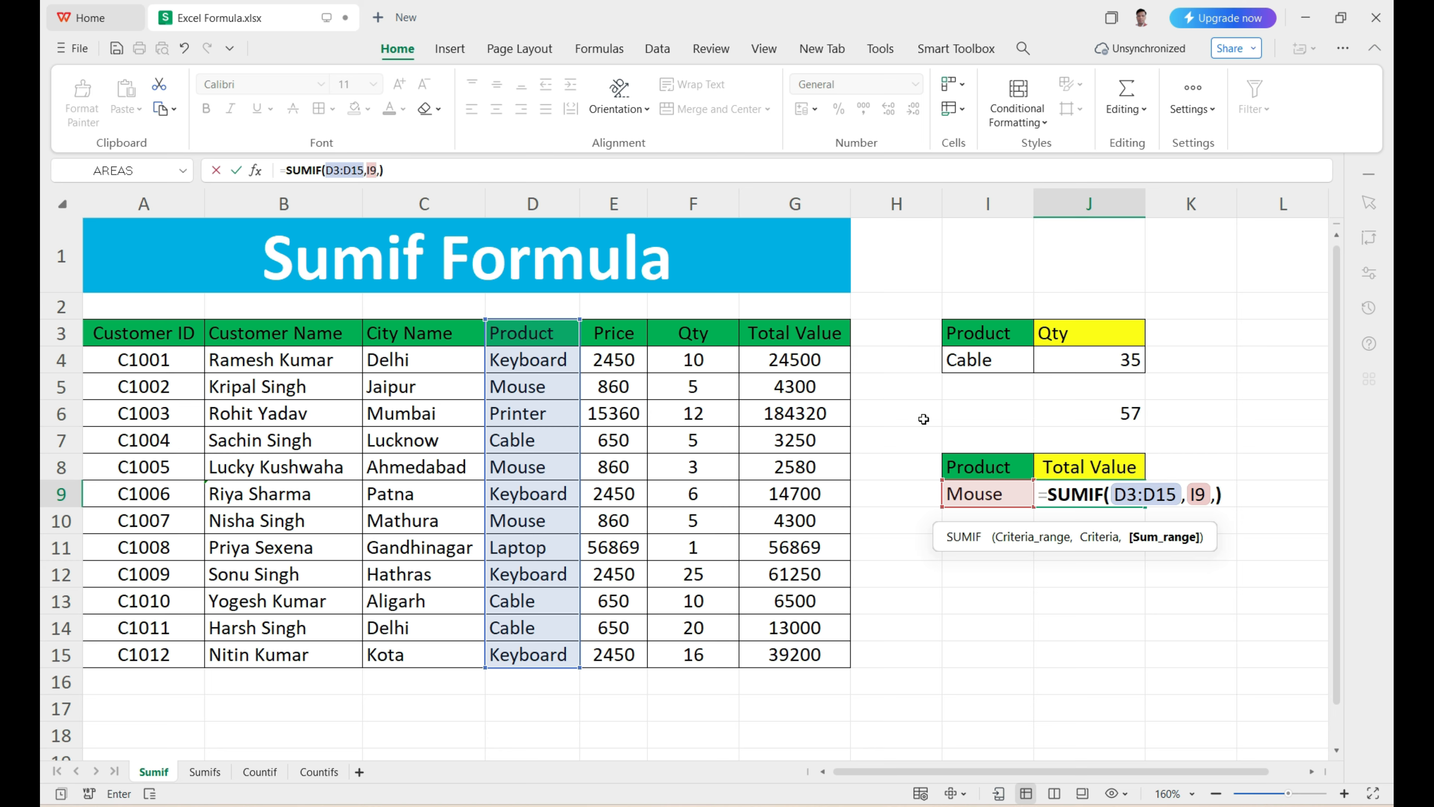
{"action": "left_click_drag", "start_coordinate": [810, 342], "coordinate": [822, 642]}
{"action": "key", "text": "Return"}
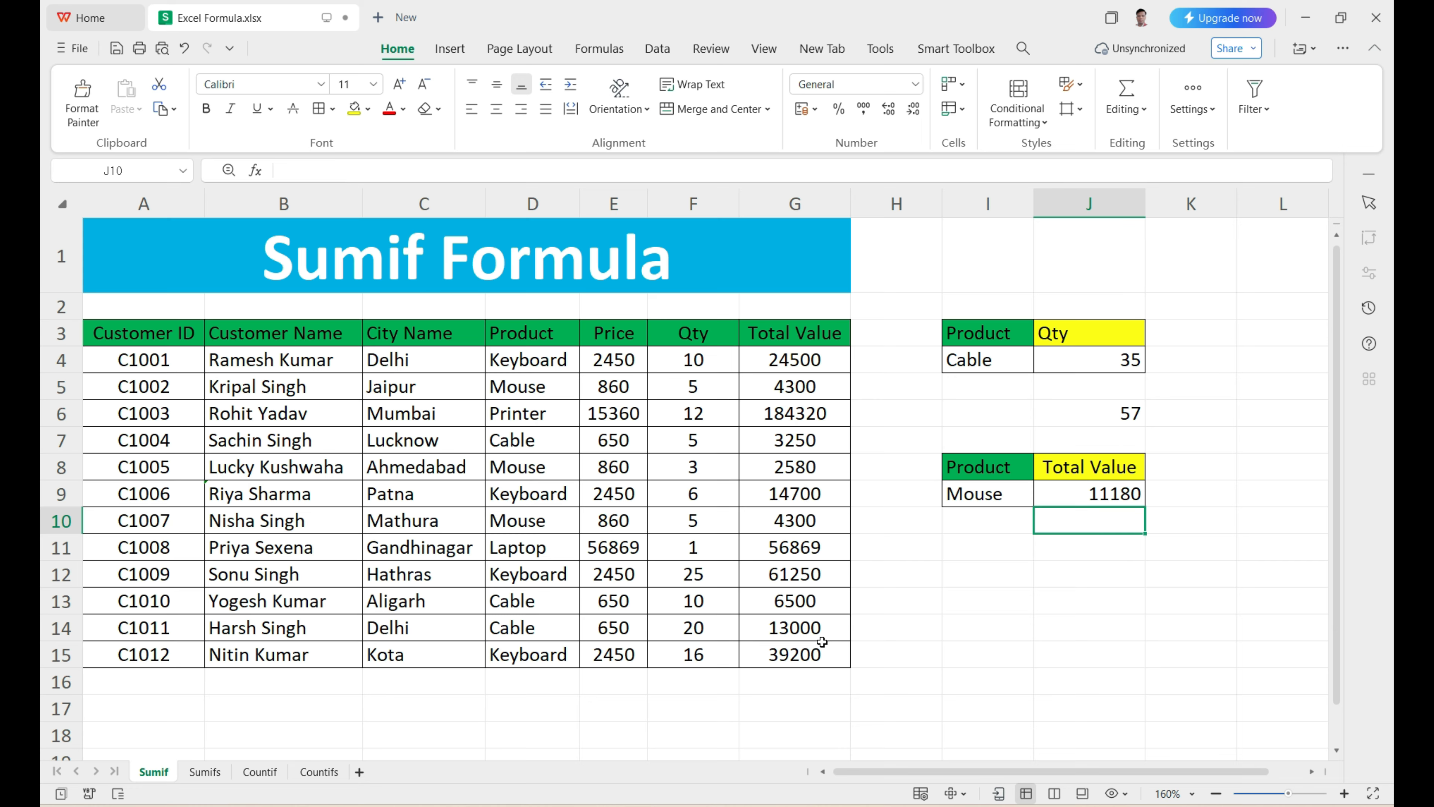
{"action": "left_click_drag", "start_coordinate": [553, 362], "coordinate": [543, 638]}
{"action": "left_click_drag", "start_coordinate": [803, 359], "coordinate": [791, 655]}
{"action": "left_click", "coordinate": [1115, 505]}
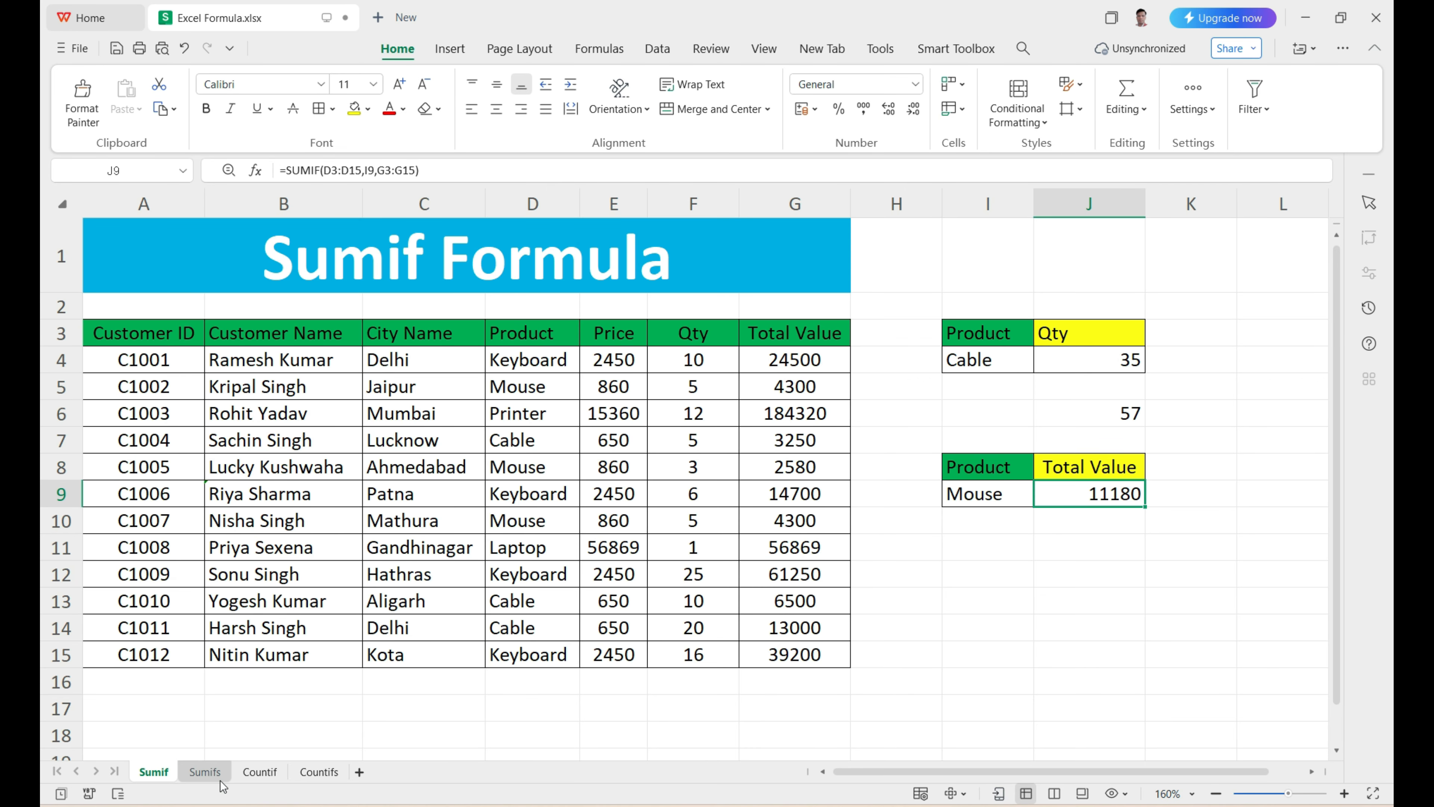
Step: Open the Sumifs sheet and review its data table A3:G15 from Customer ID through Total Value
{"action": "left_click", "coordinate": [205, 771]}
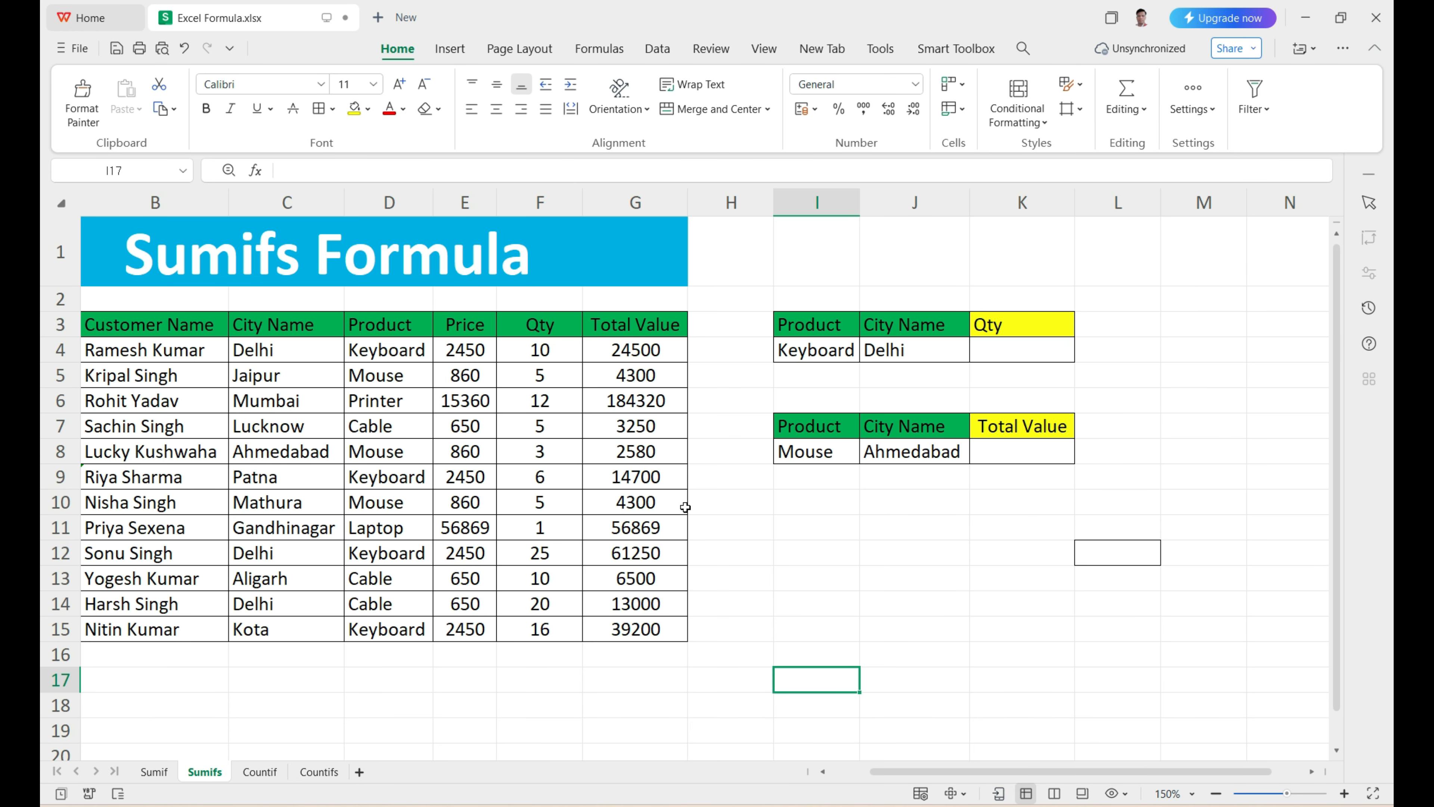
{"action": "left_click_drag", "start_coordinate": [880, 772], "coordinate": [790, 776]}
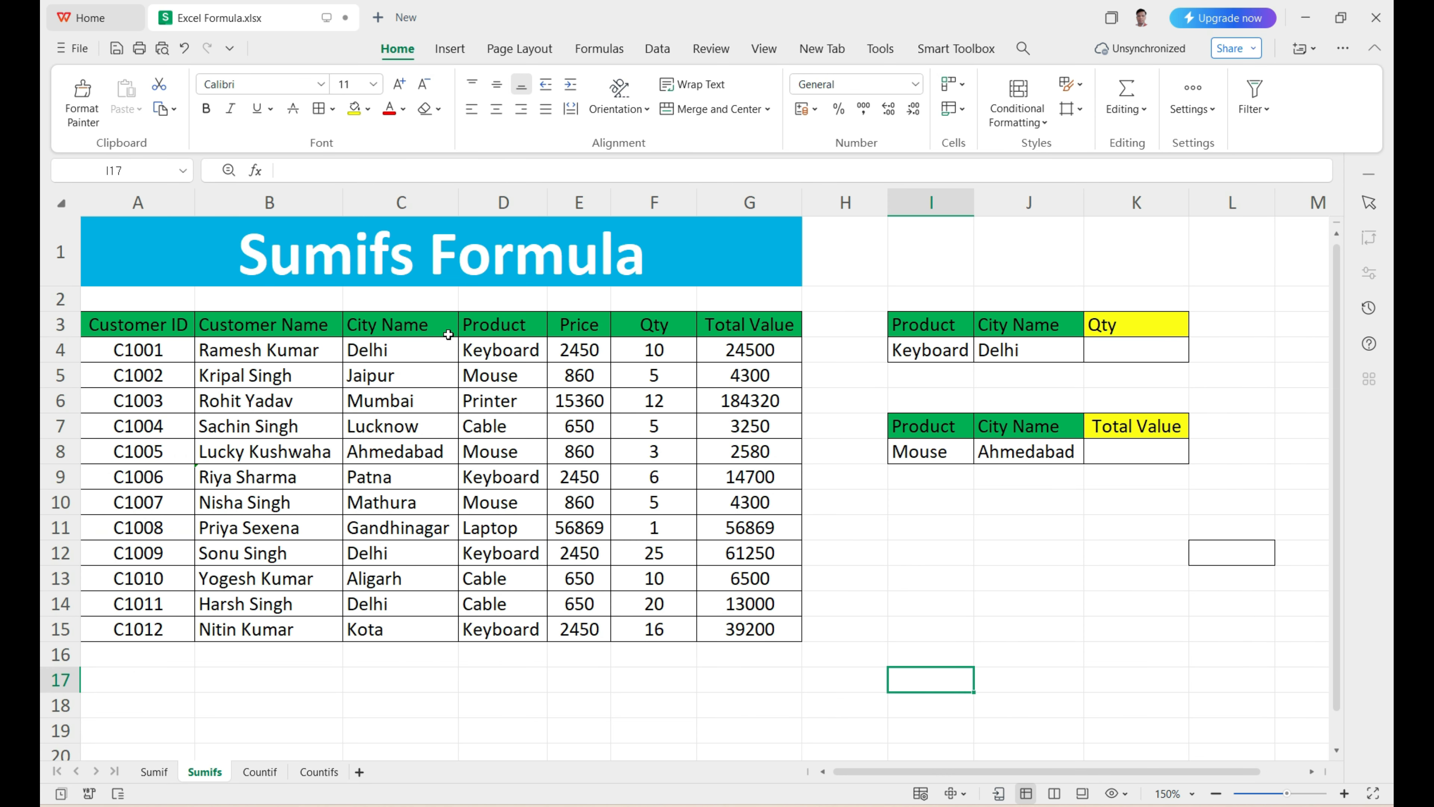
{"action": "left_click", "coordinate": [416, 265]}
{"action": "left_click_drag", "start_coordinate": [152, 331], "coordinate": [774, 640]}
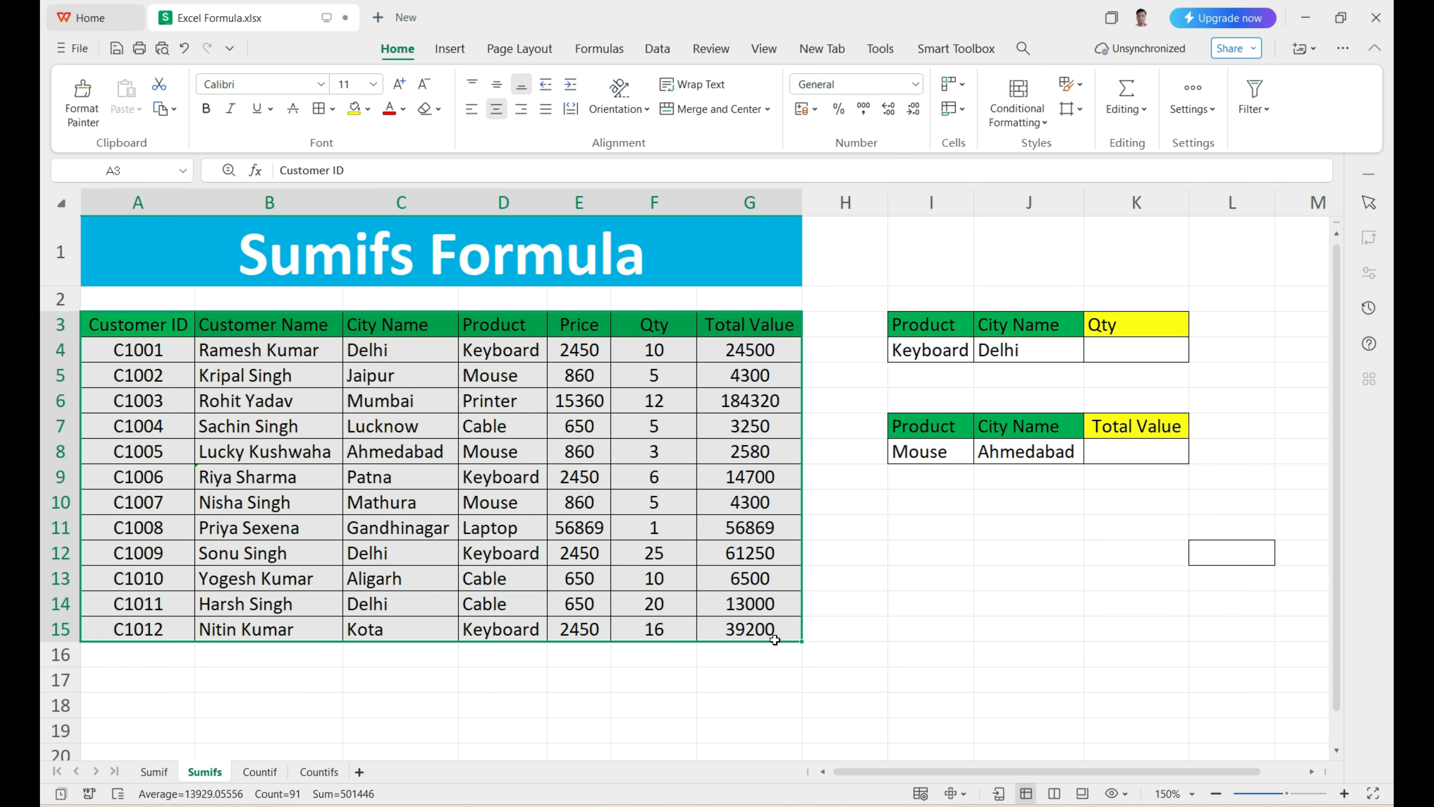
Step: Examine the Keyboard and Delhi criteria in I4 and J4, the Qty cell K4 and the matching Product column entries
{"action": "left_click", "coordinate": [913, 353]}
{"action": "left_click", "coordinate": [984, 348]}
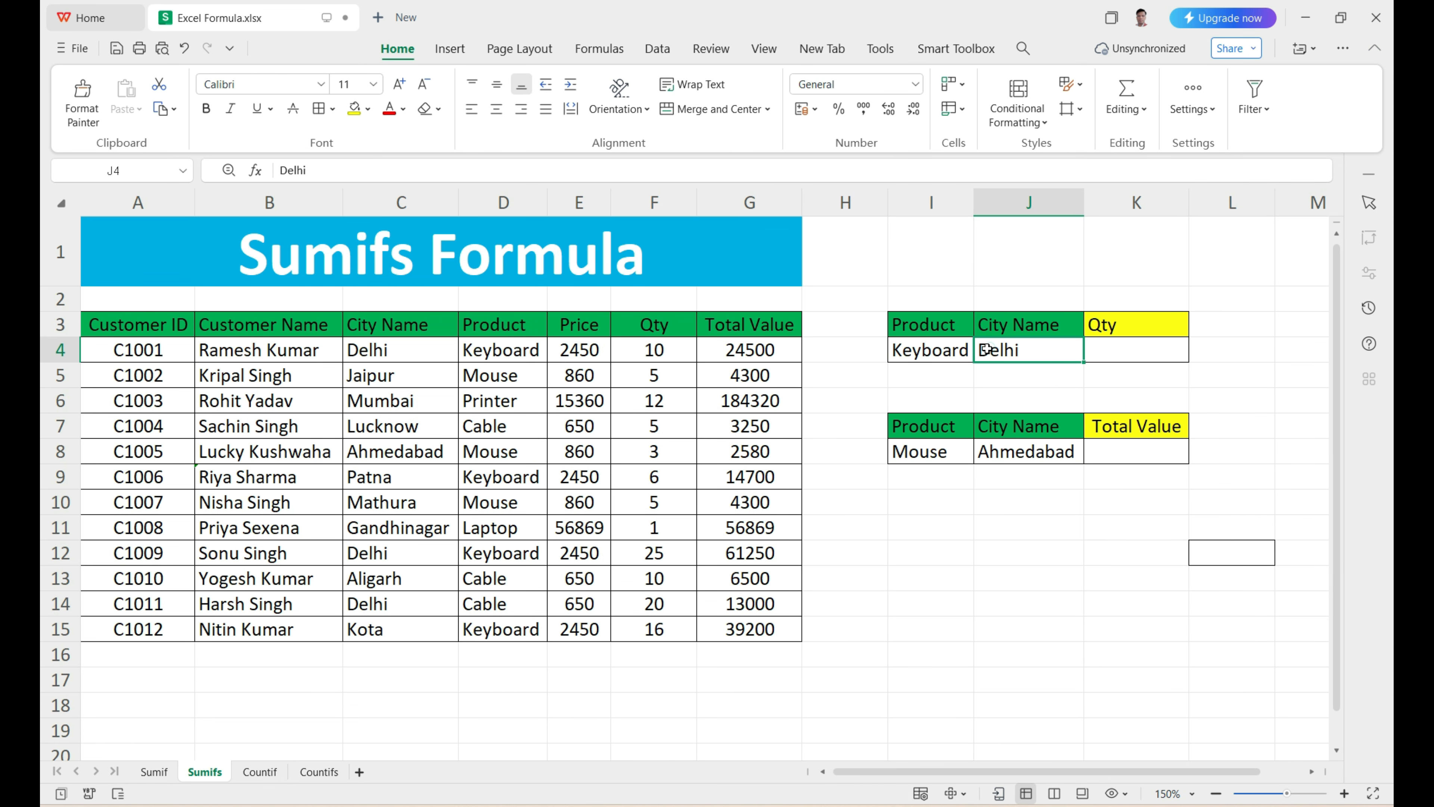
{"action": "left_click", "coordinate": [904, 351]}
{"action": "left_click", "coordinate": [1014, 355]}
{"action": "left_click", "coordinate": [1115, 351]}
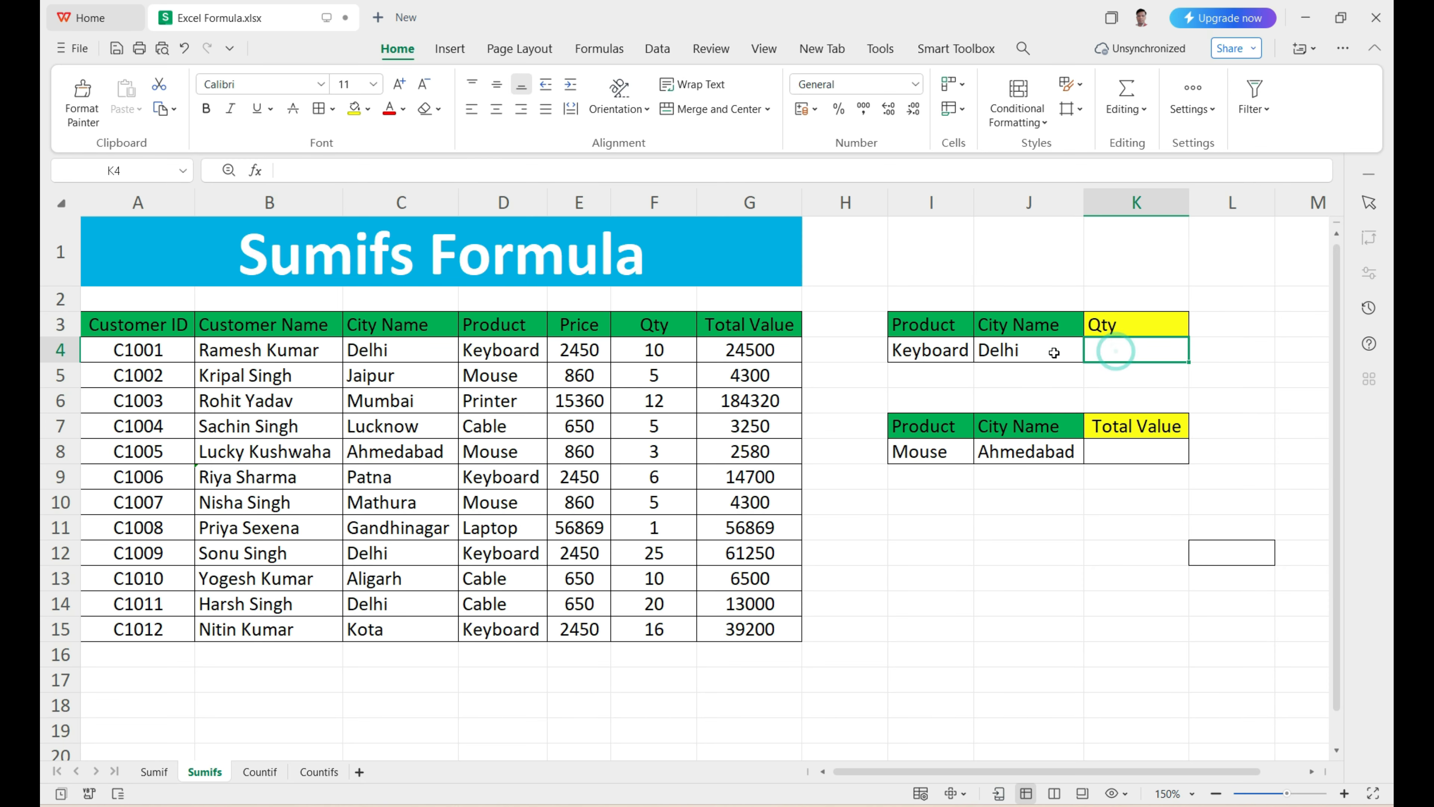
{"action": "left_click_drag", "start_coordinate": [509, 350], "coordinate": [511, 607]}
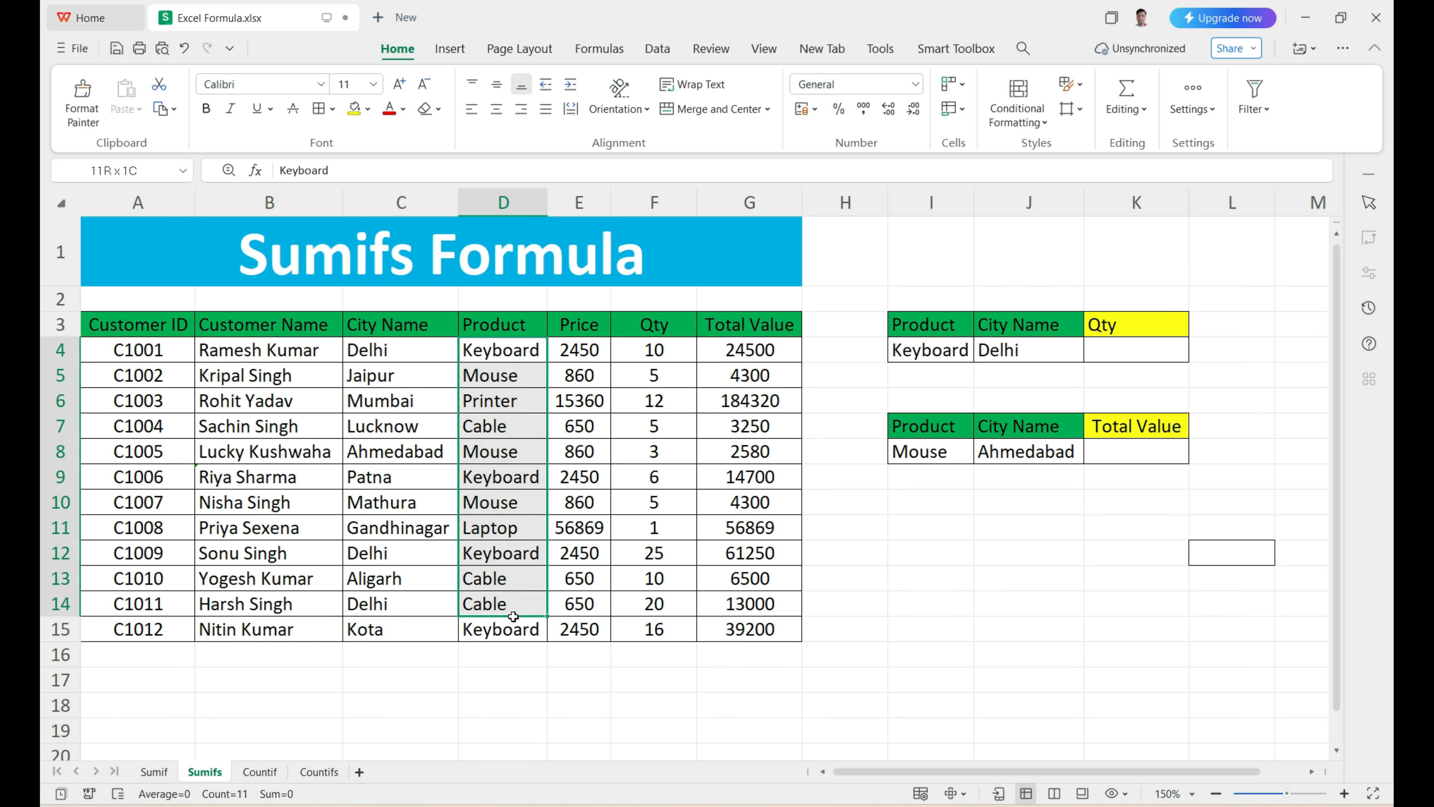
{"action": "left_click", "coordinate": [511, 352]}
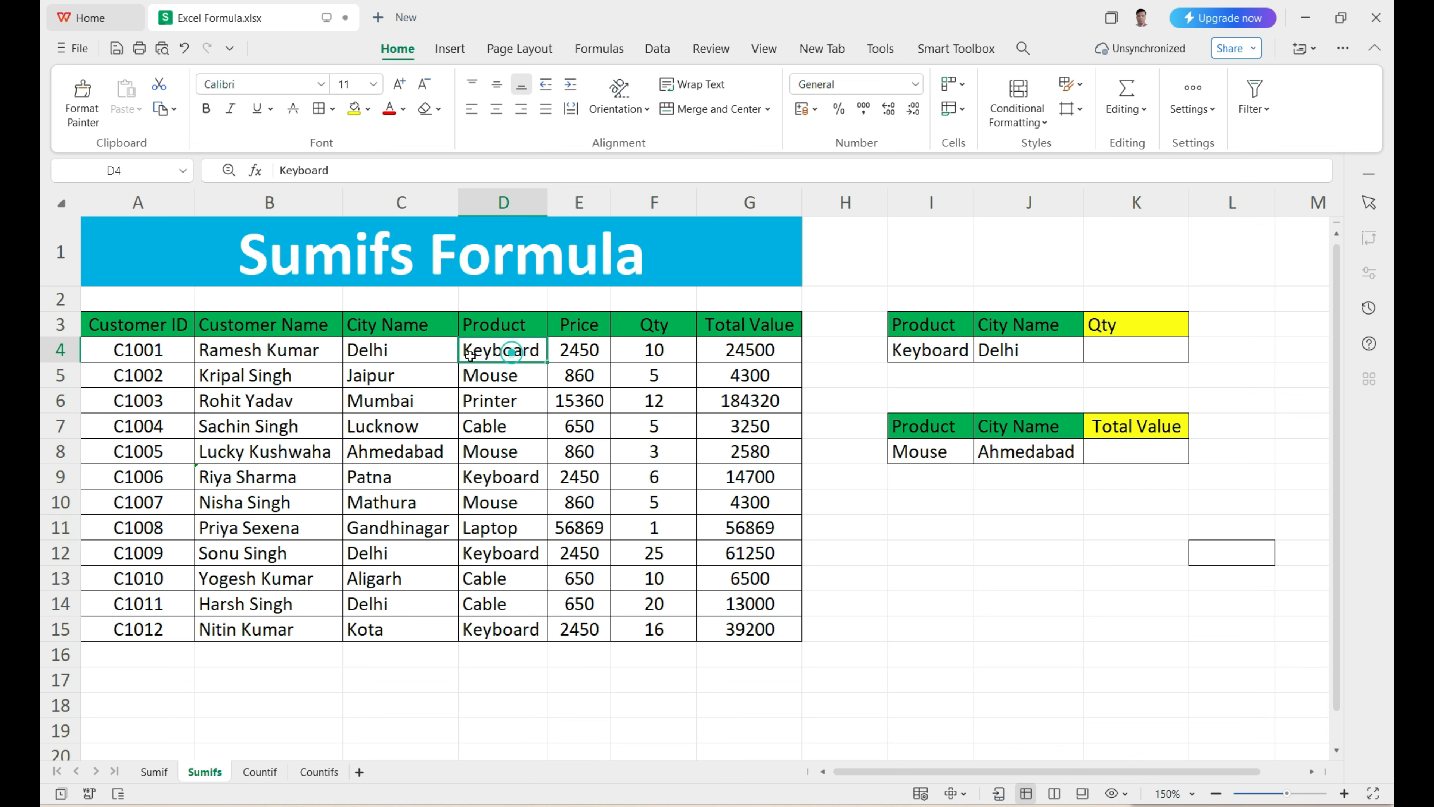
Step: Examine the city entries in C4:C15 that the Delhi criterion has to match
{"action": "left_click", "coordinate": [432, 353]}
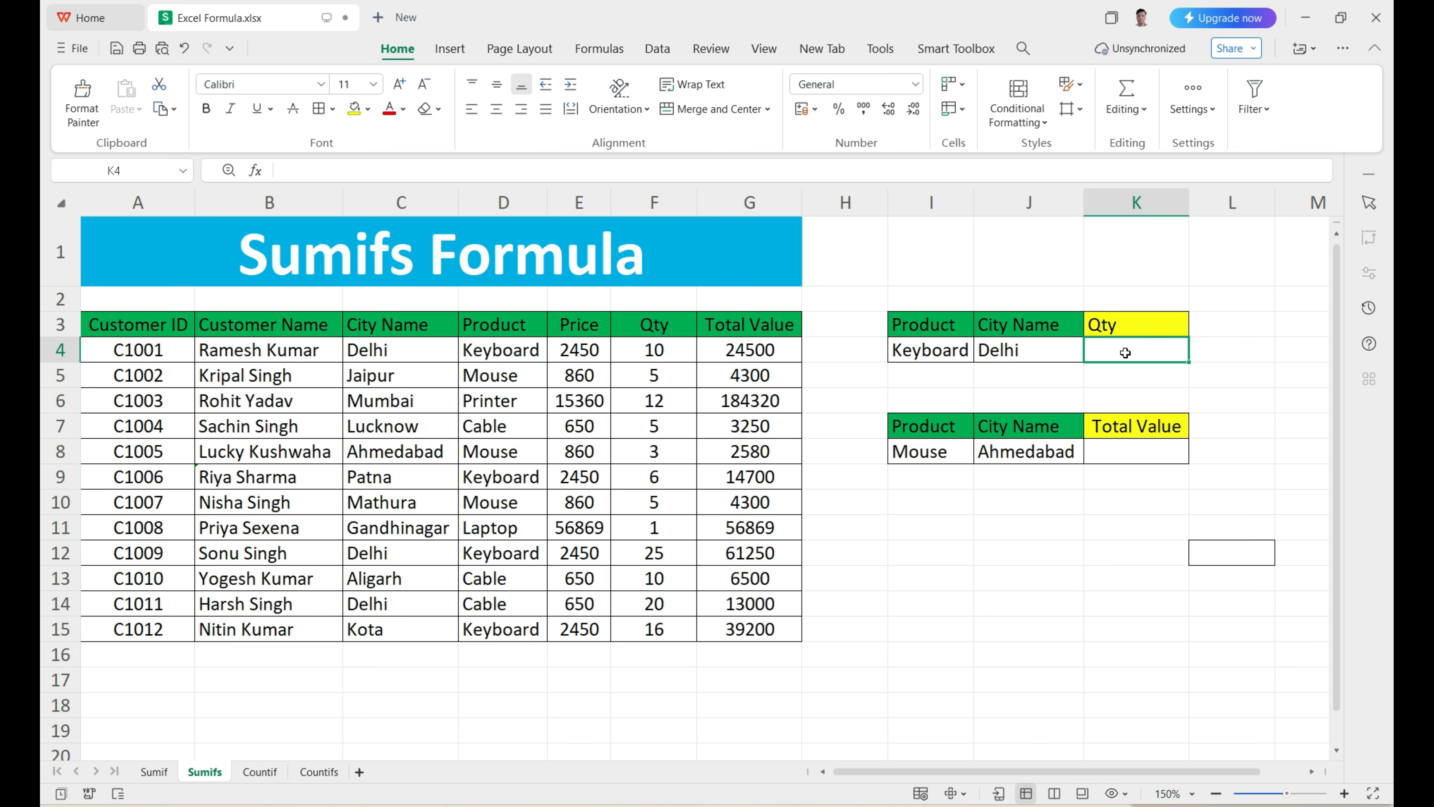
{"action": "left_click_drag", "start_coordinate": [430, 350], "coordinate": [413, 630]}
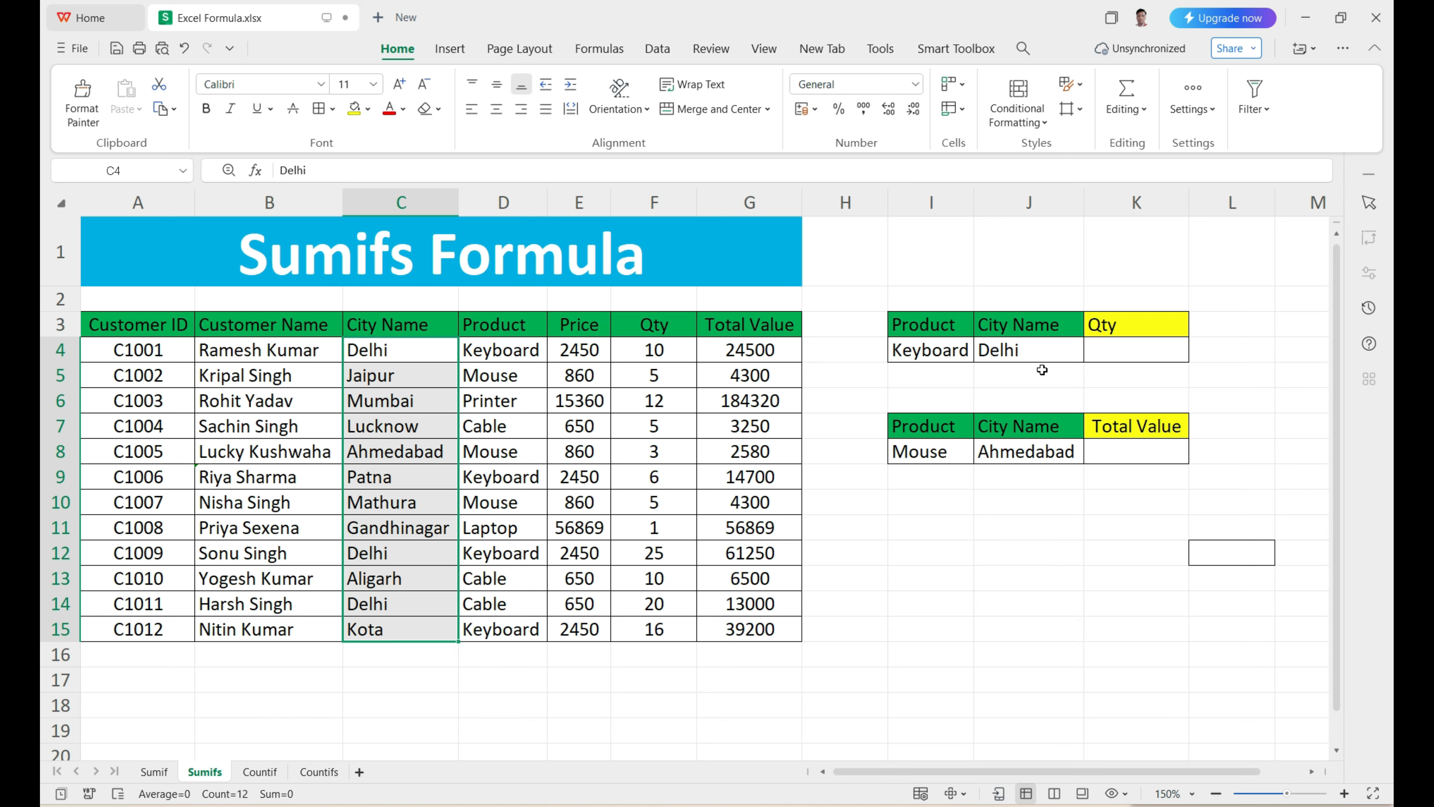
{"action": "left_click", "coordinate": [1110, 351]}
{"action": "type", "text": "="}
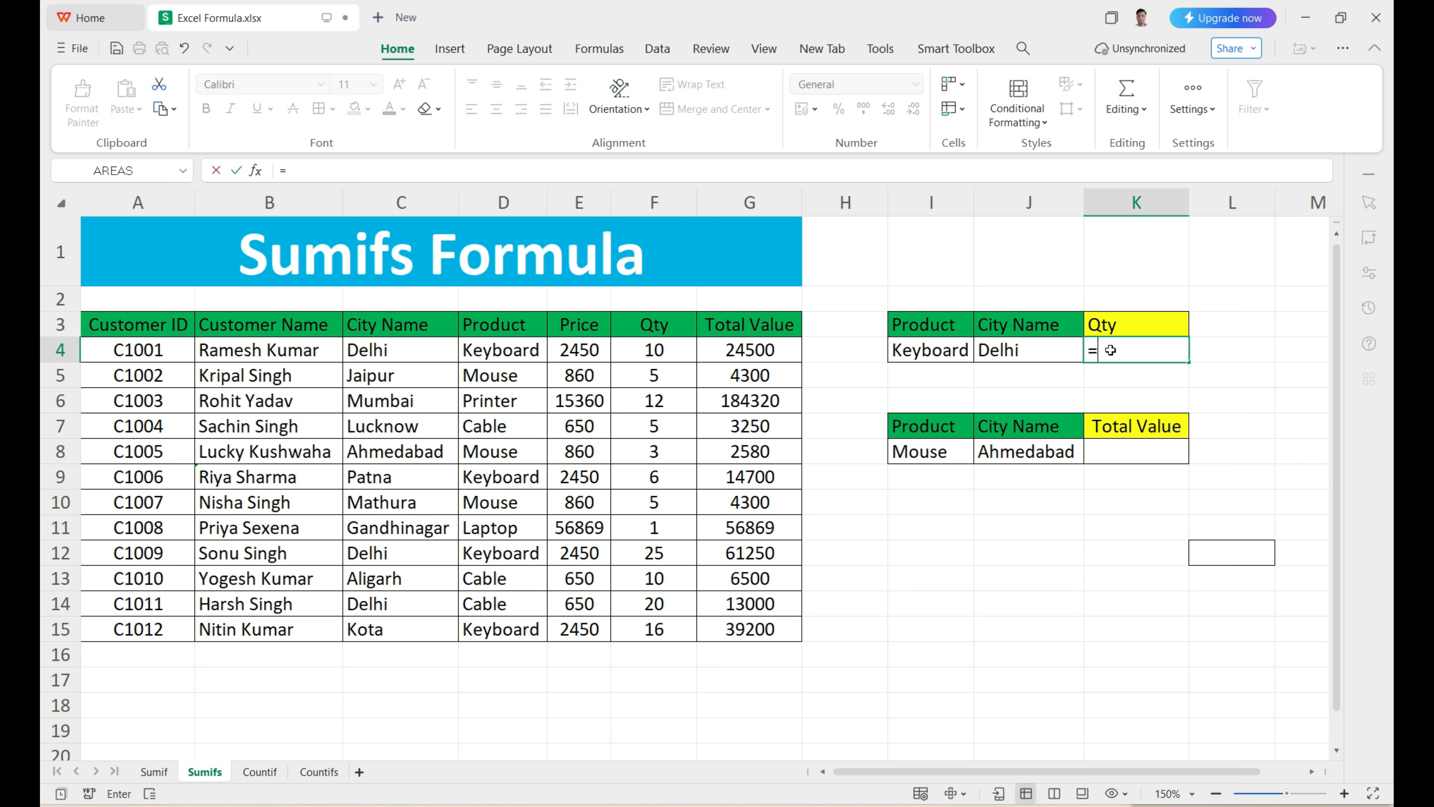
{"action": "type", "text": "sumifs"}
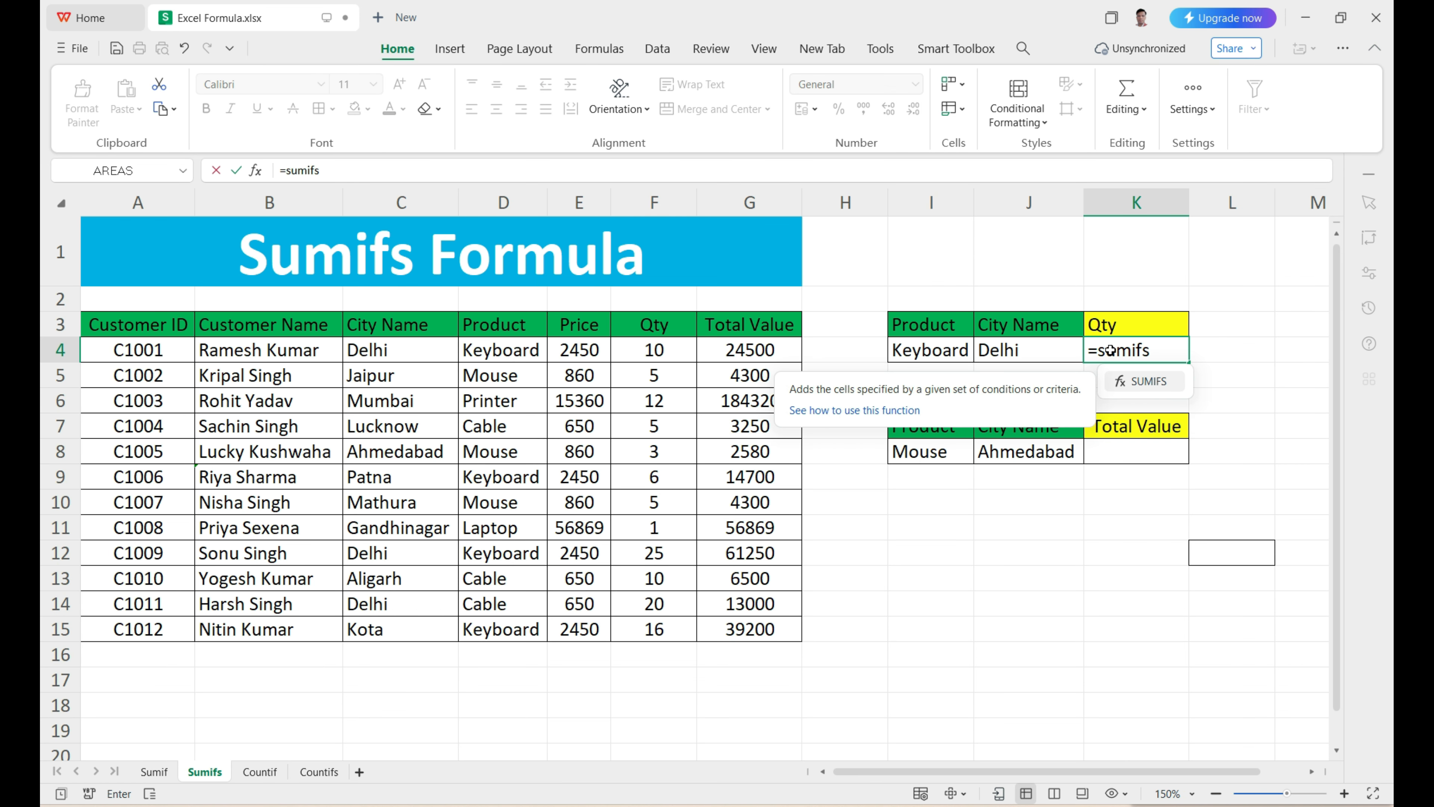
{"action": "key", "text": "Tab"}
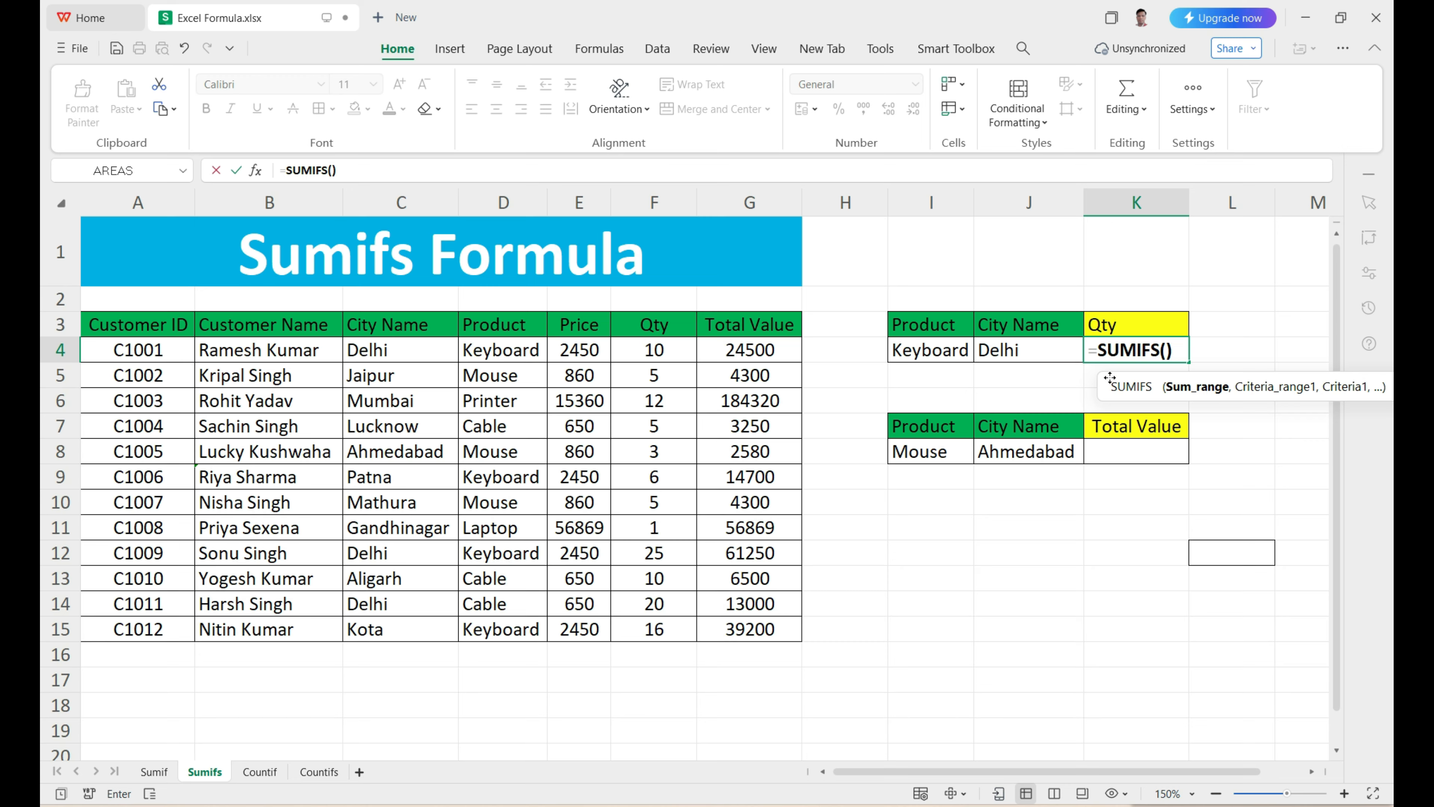
{"action": "left_click_drag", "start_coordinate": [1110, 377], "coordinate": [969, 371]}
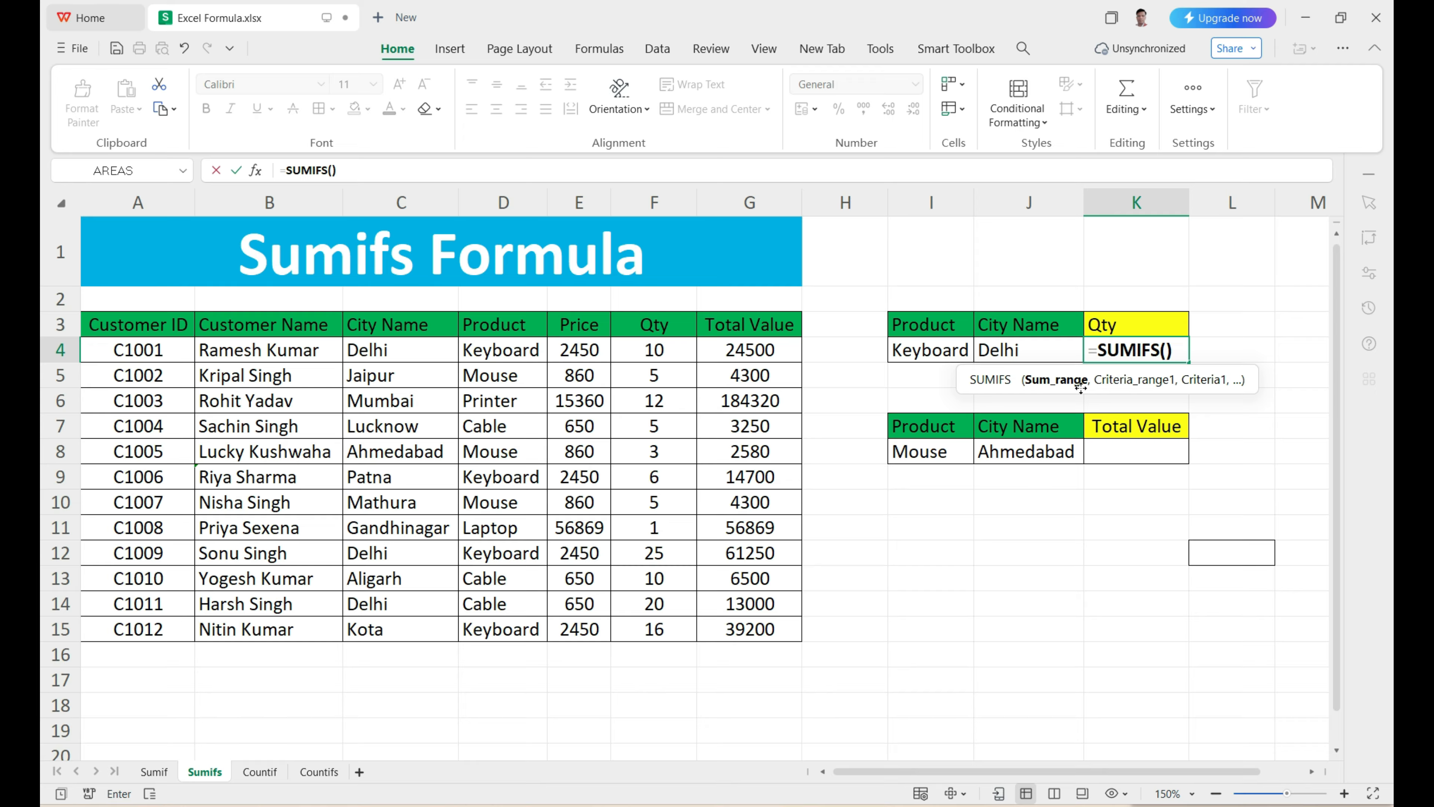
{"action": "key", "text": "BackSpace"}
{"action": "key", "text": "BackSpace"}
{"action": "key", "text": "BackSpace"}
{"action": "key", "text": "BackSpace"}
{"action": "key", "text": "BackSpace"}
{"action": "key", "text": "BackSpace"}
{"action": "key", "text": "BackSpace"}
{"action": "key", "text": "BackSpace"}
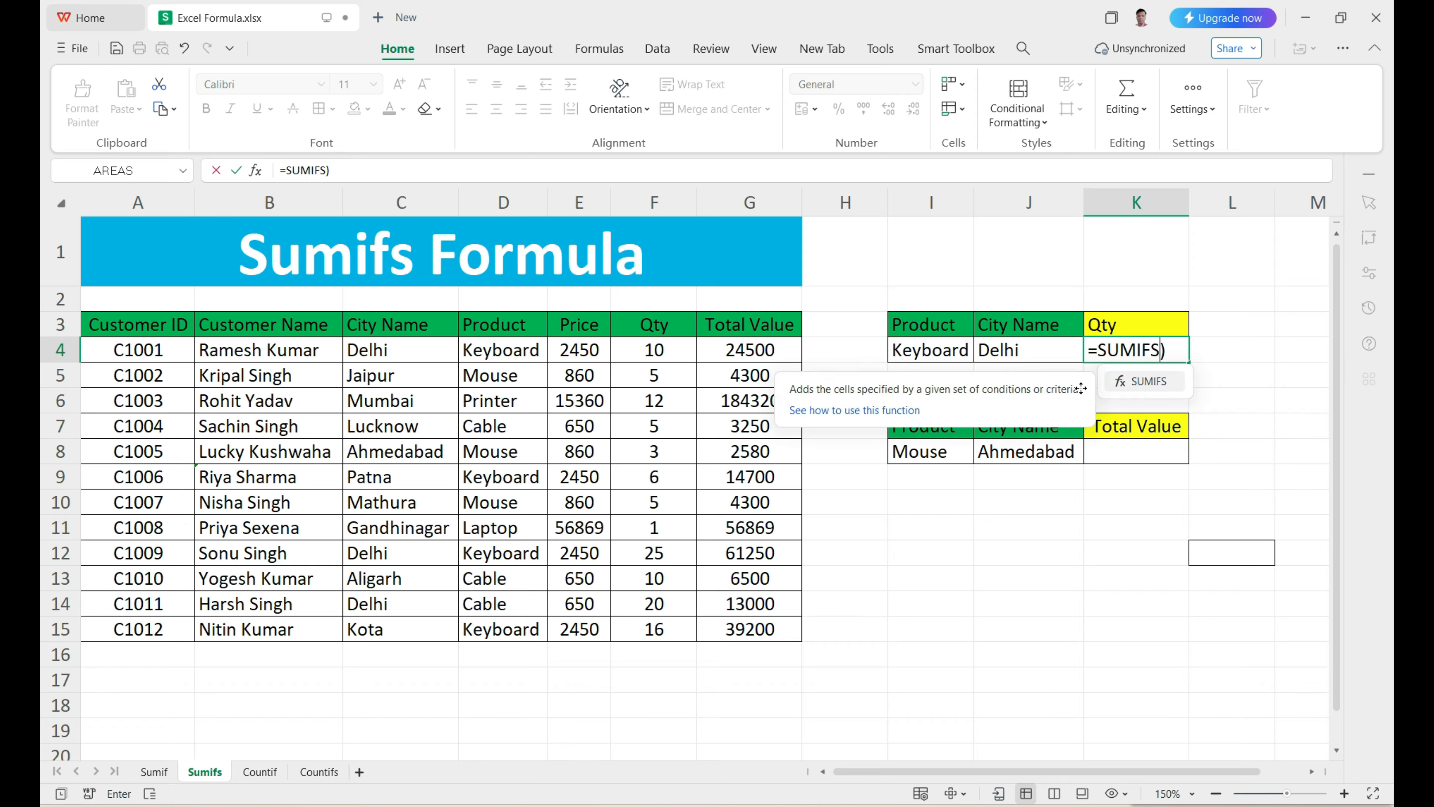
{"action": "left_click", "coordinate": [1100, 350]}
{"action": "key", "text": "BackSpace"}
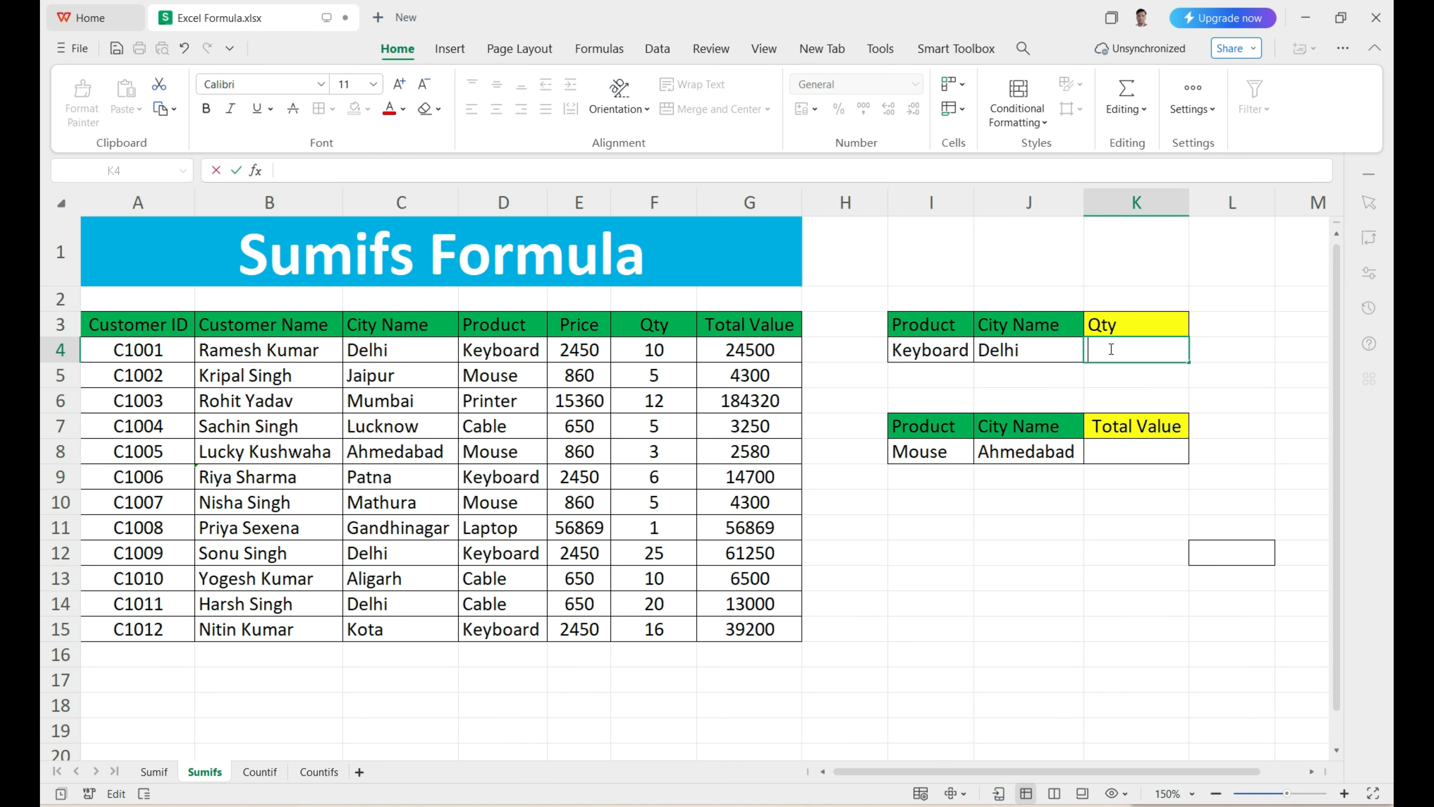
{"action": "left_click", "coordinate": [1103, 353]}
{"action": "left_click", "coordinate": [1099, 357]}
{"action": "type", "text": "="}
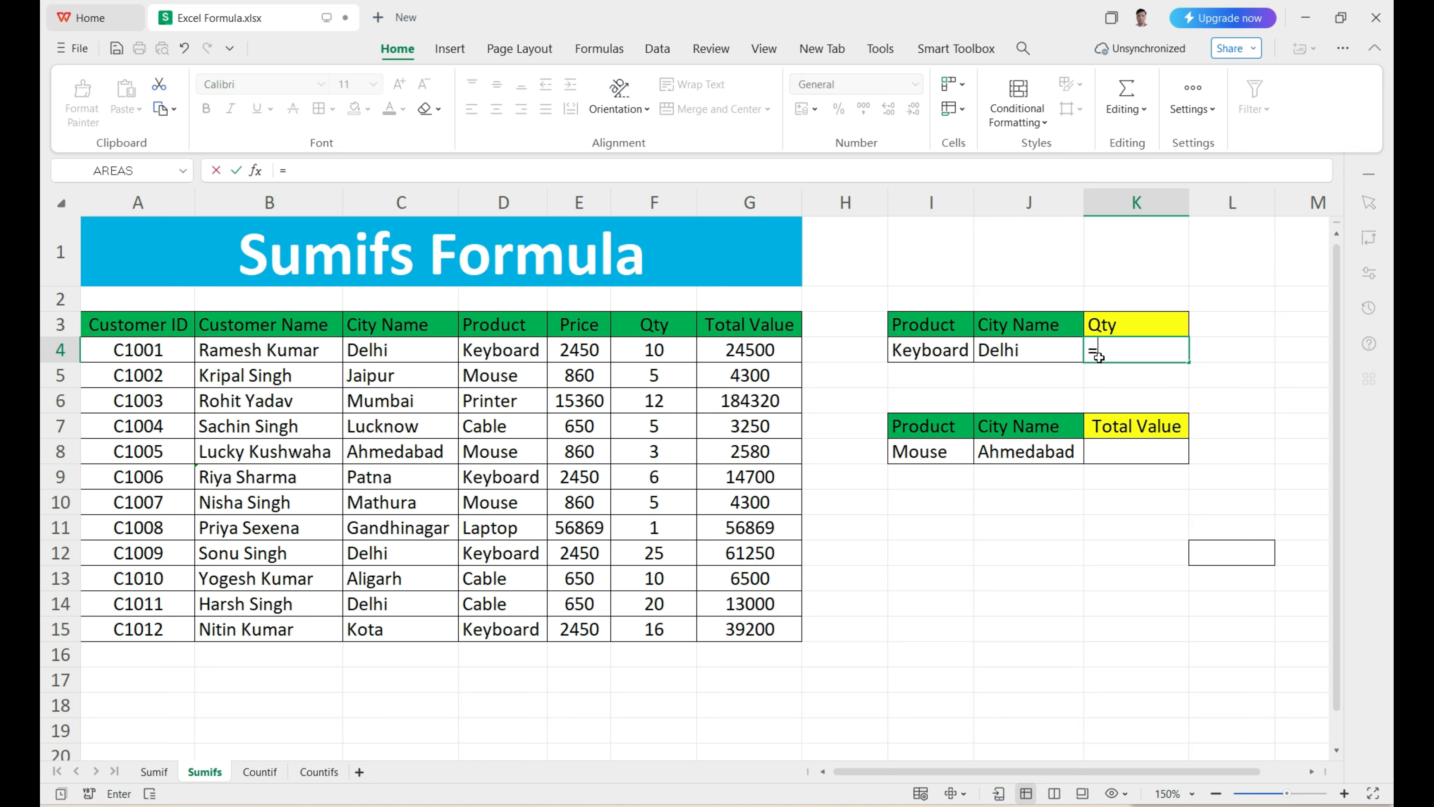
{"action": "type", "text": "sumif"}
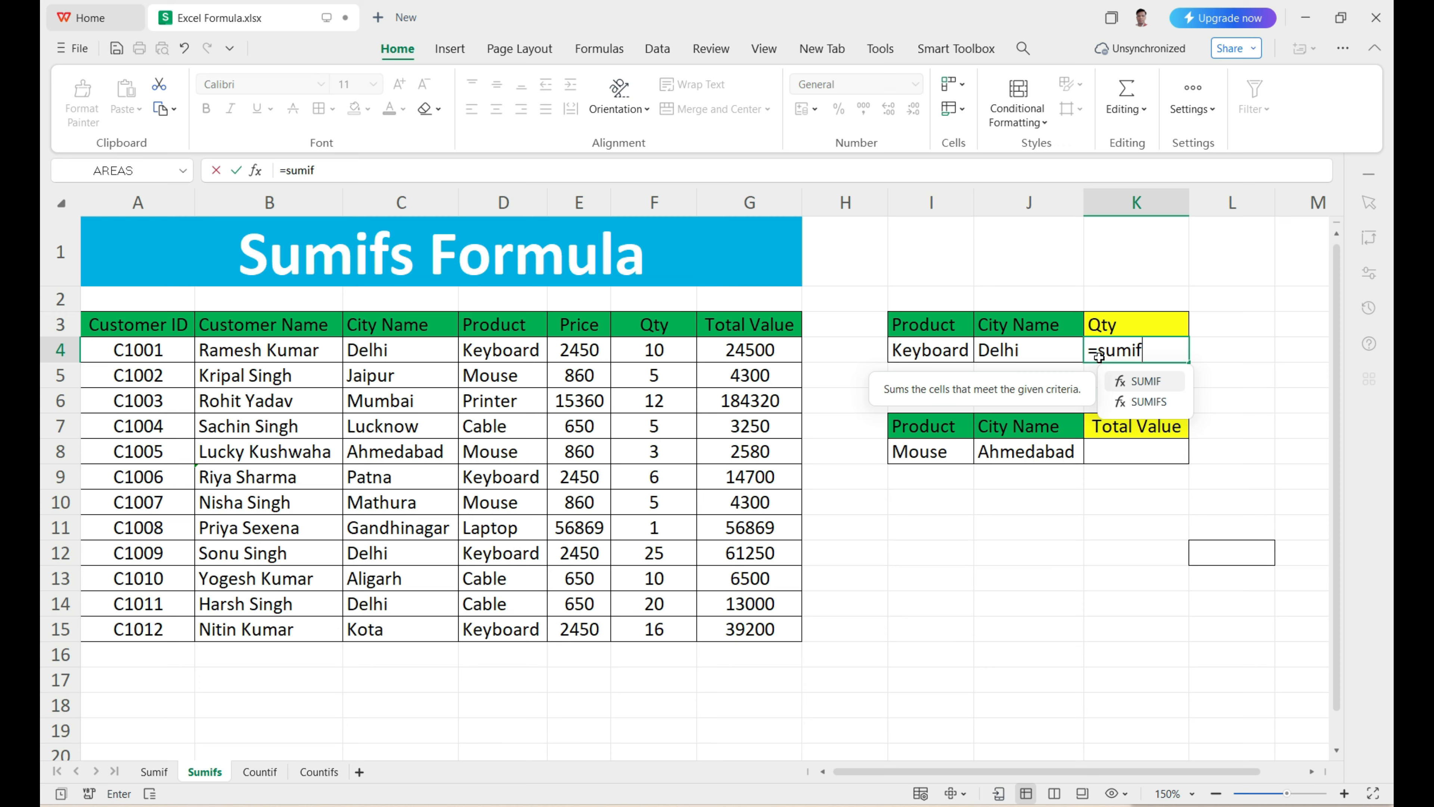
{"action": "key", "text": "Tab"}
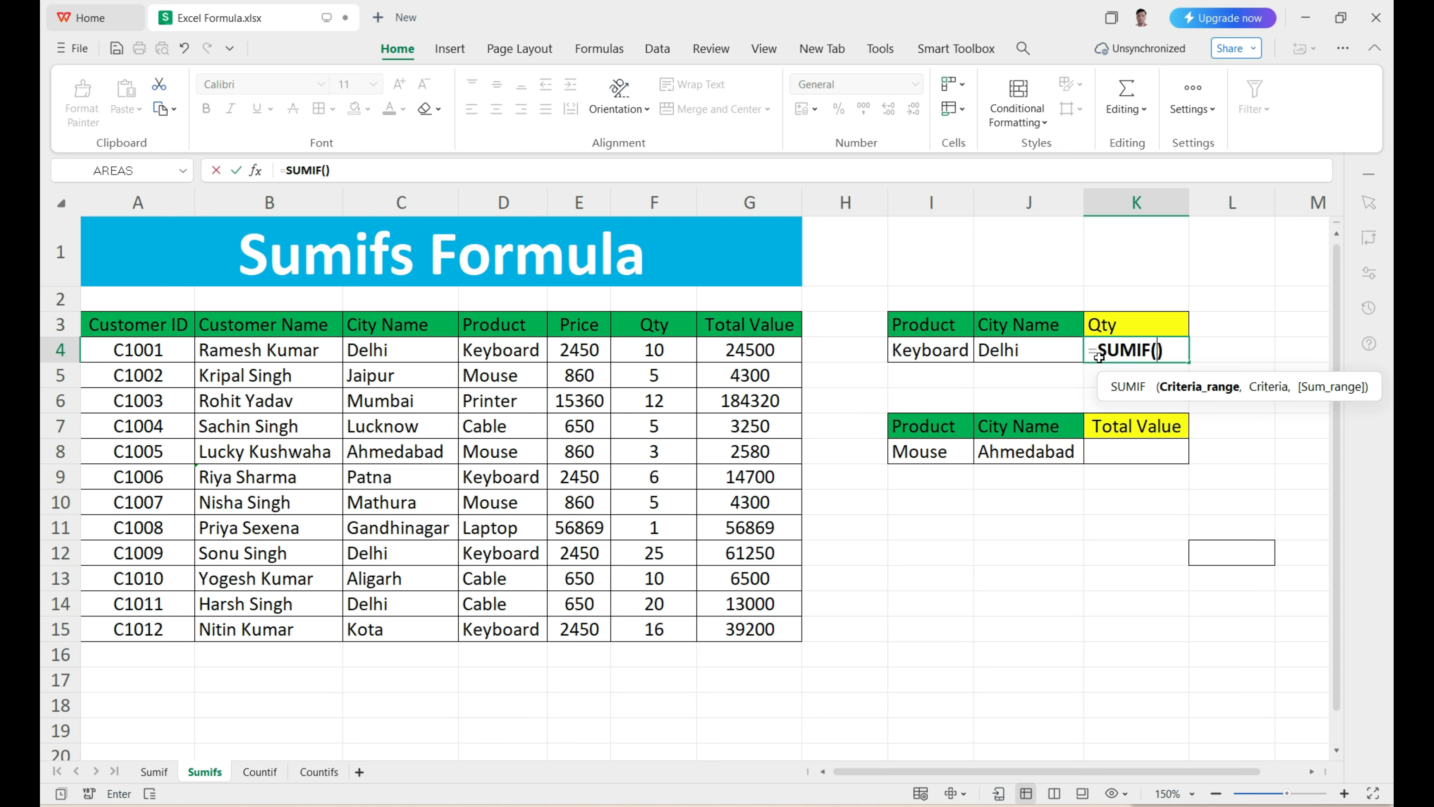
{"action": "mouse_move", "coordinate": [1339, 395]}
{"action": "left_click", "coordinate": [1171, 347]}
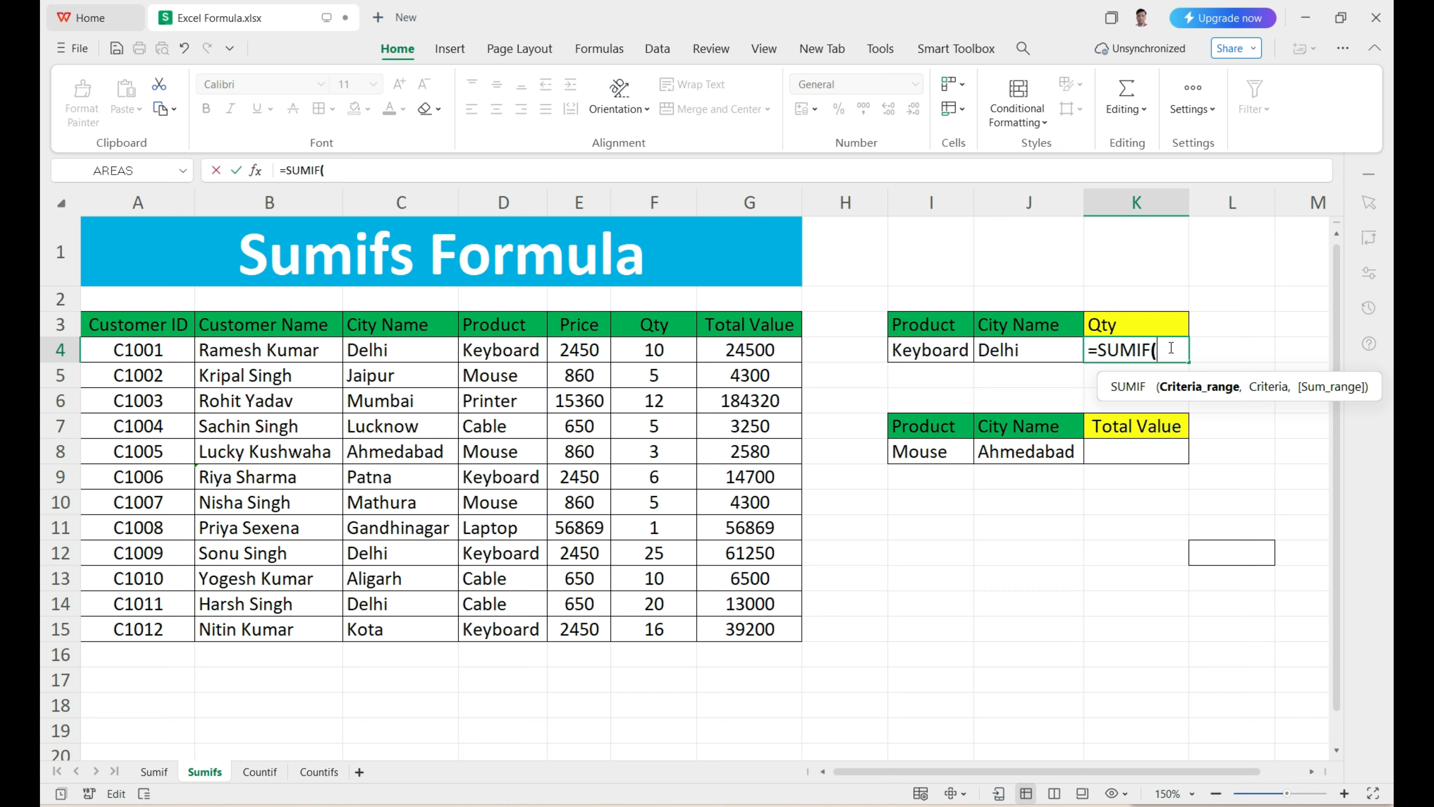
{"action": "key", "text": "Escape"}
Step: Start a SUMIFS formula in K4 with the Qty column F3:F15 as the sum range
{"action": "type", "text": "="}
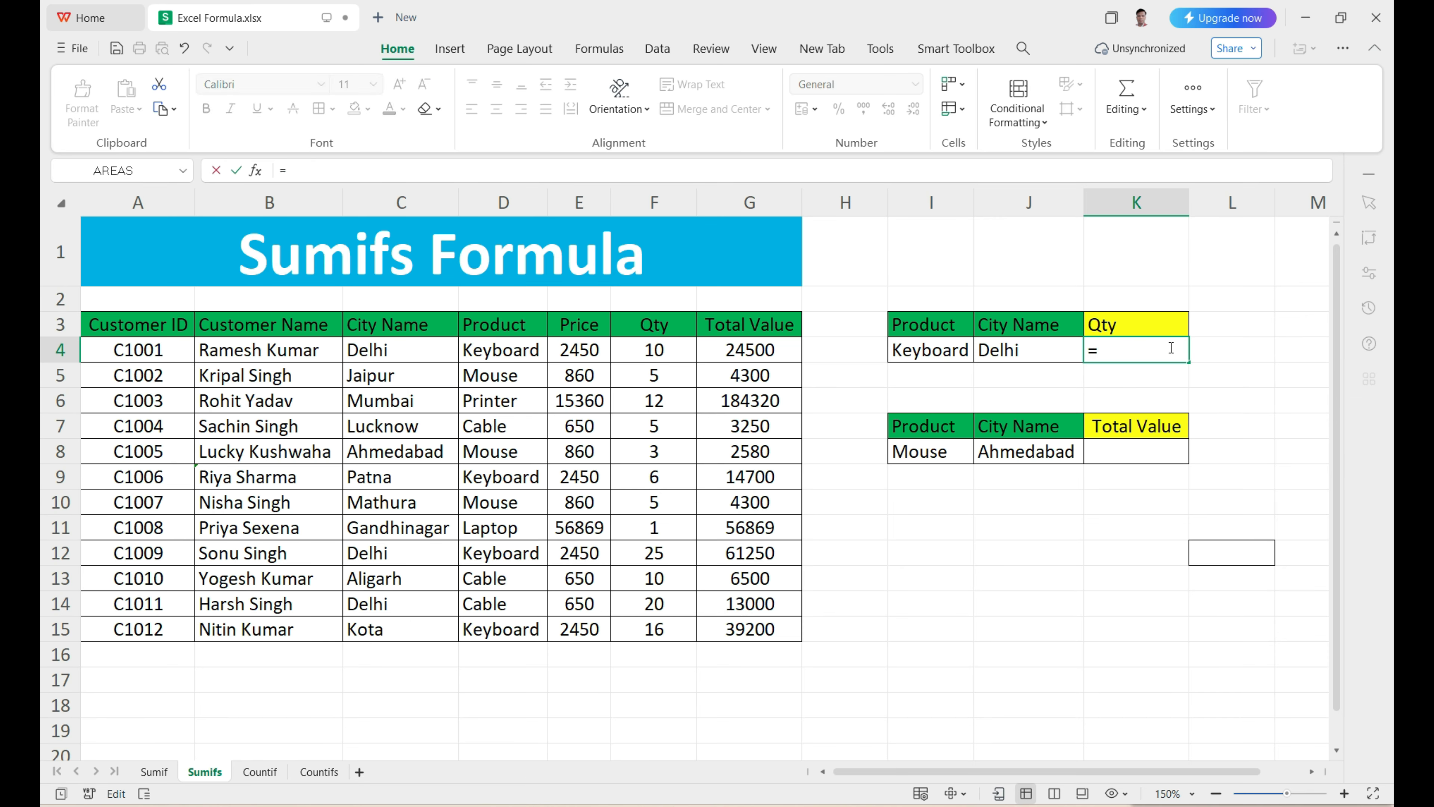
{"action": "type", "text": "sumifs"}
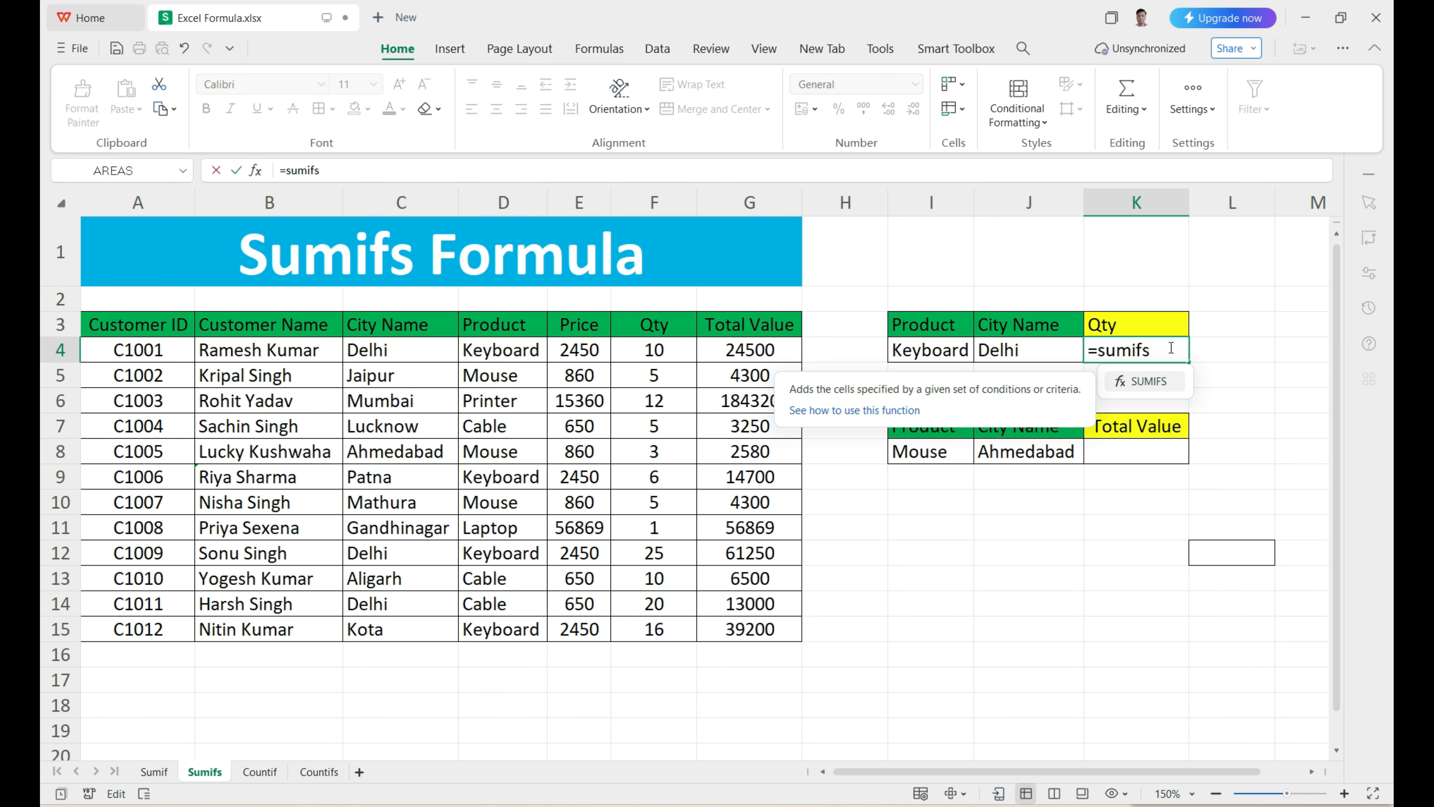
{"action": "key", "text": "Tab"}
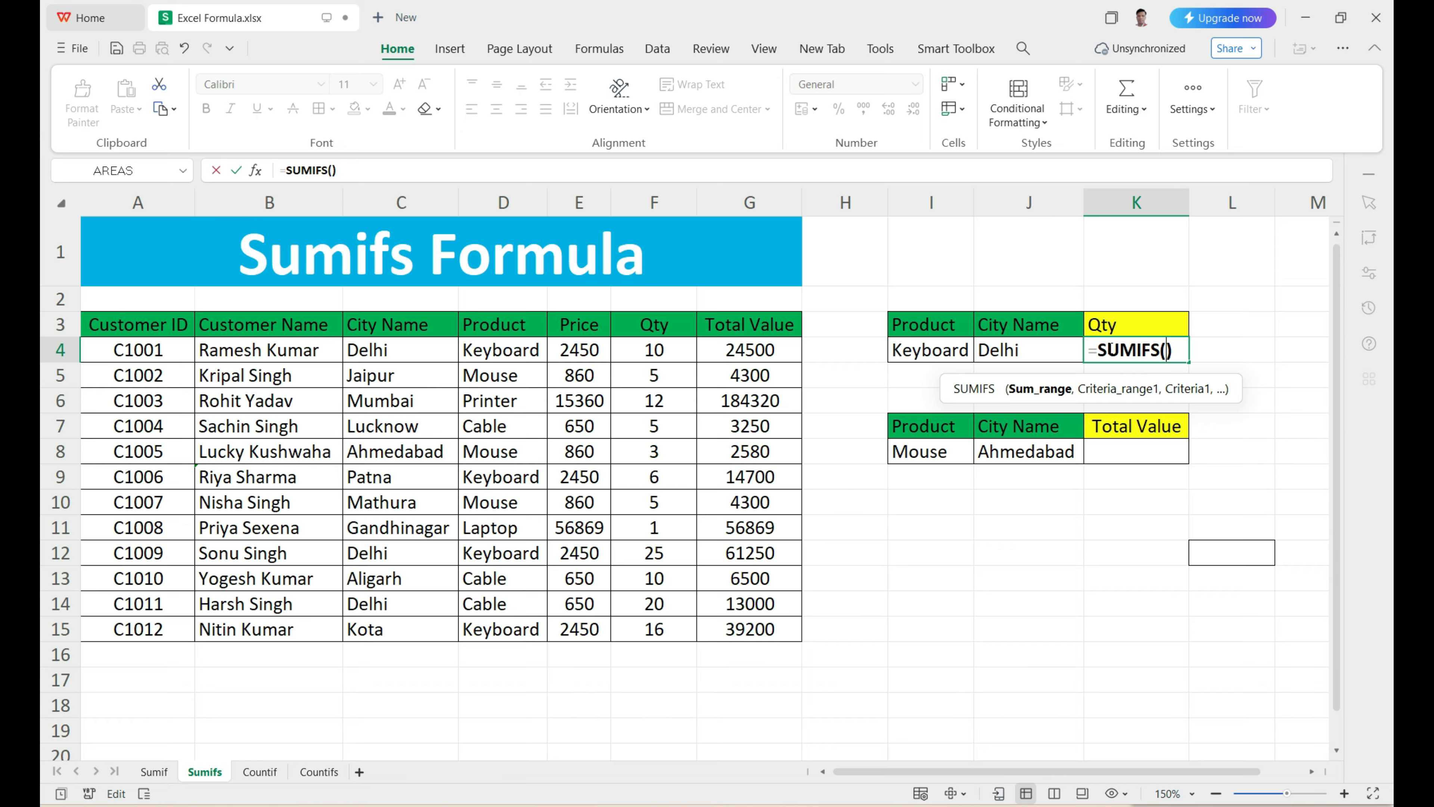
{"action": "left_click", "coordinate": [659, 333]}
{"action": "left_click_drag", "start_coordinate": [660, 343], "coordinate": [669, 625]}
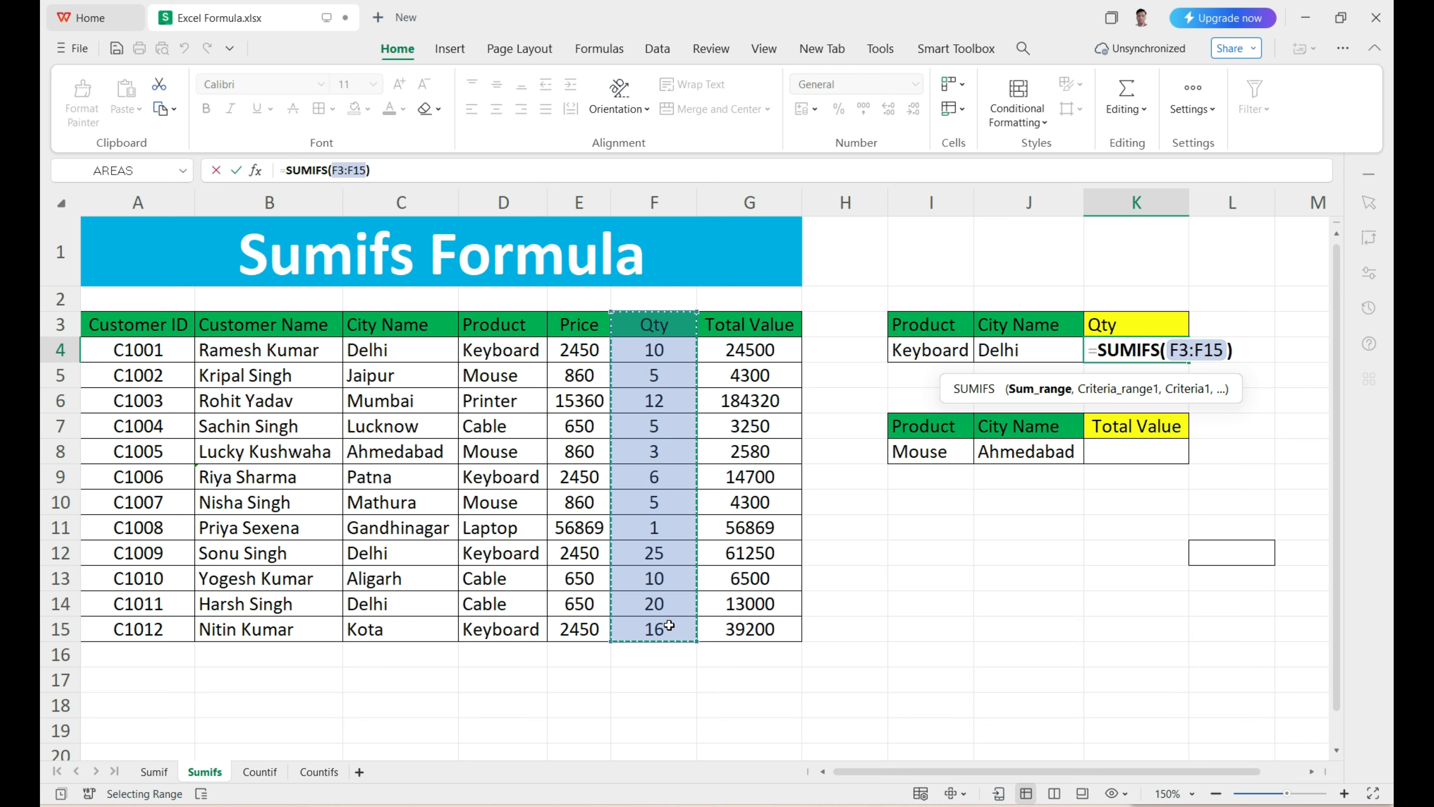
{"action": "type", "text": ","}
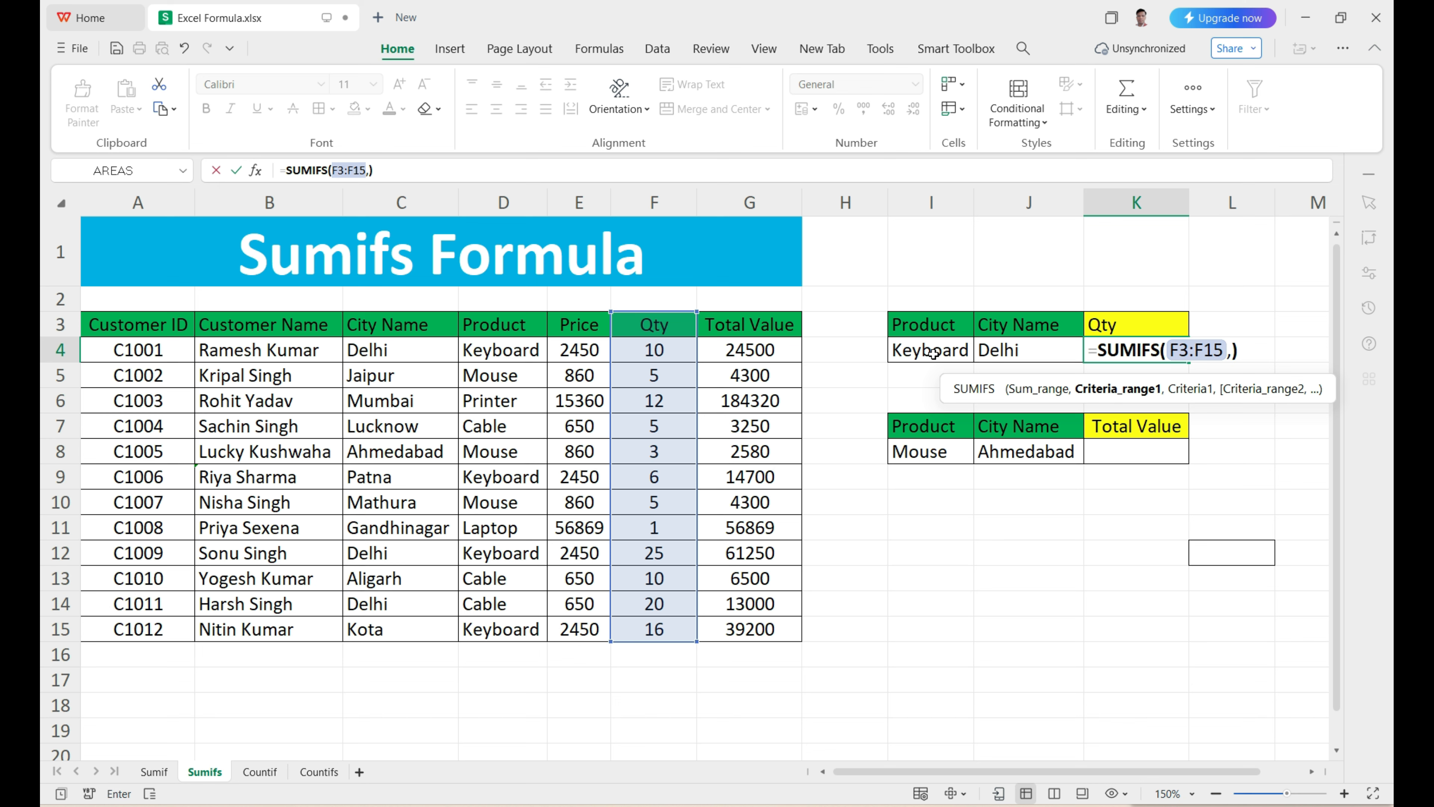
Step: Add the Product column D3:D15 as the first criteria range of the K4 formula, with I4 as its criterion
{"action": "left_click_drag", "start_coordinate": [497, 326], "coordinate": [496, 630]}
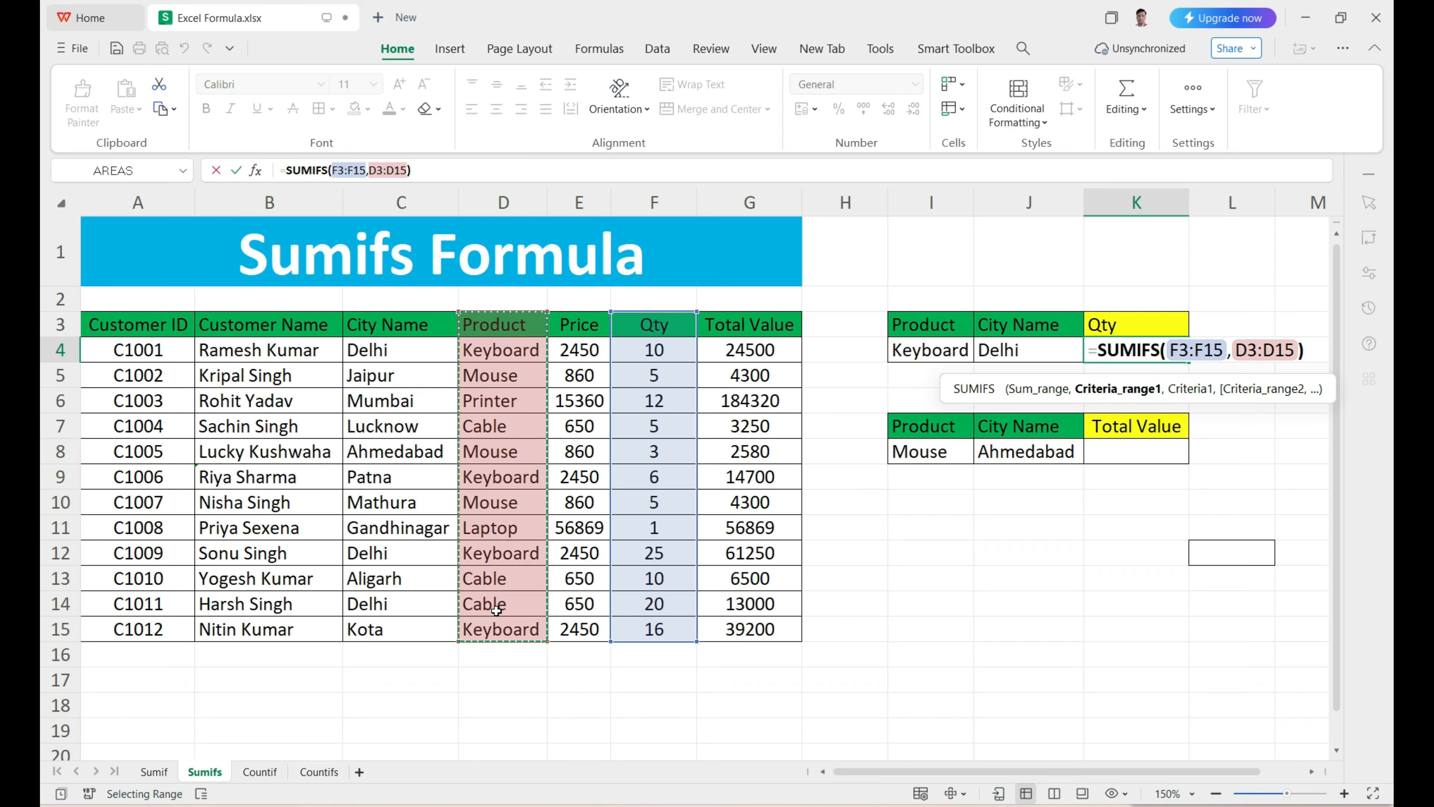
{"action": "type", "text": ","}
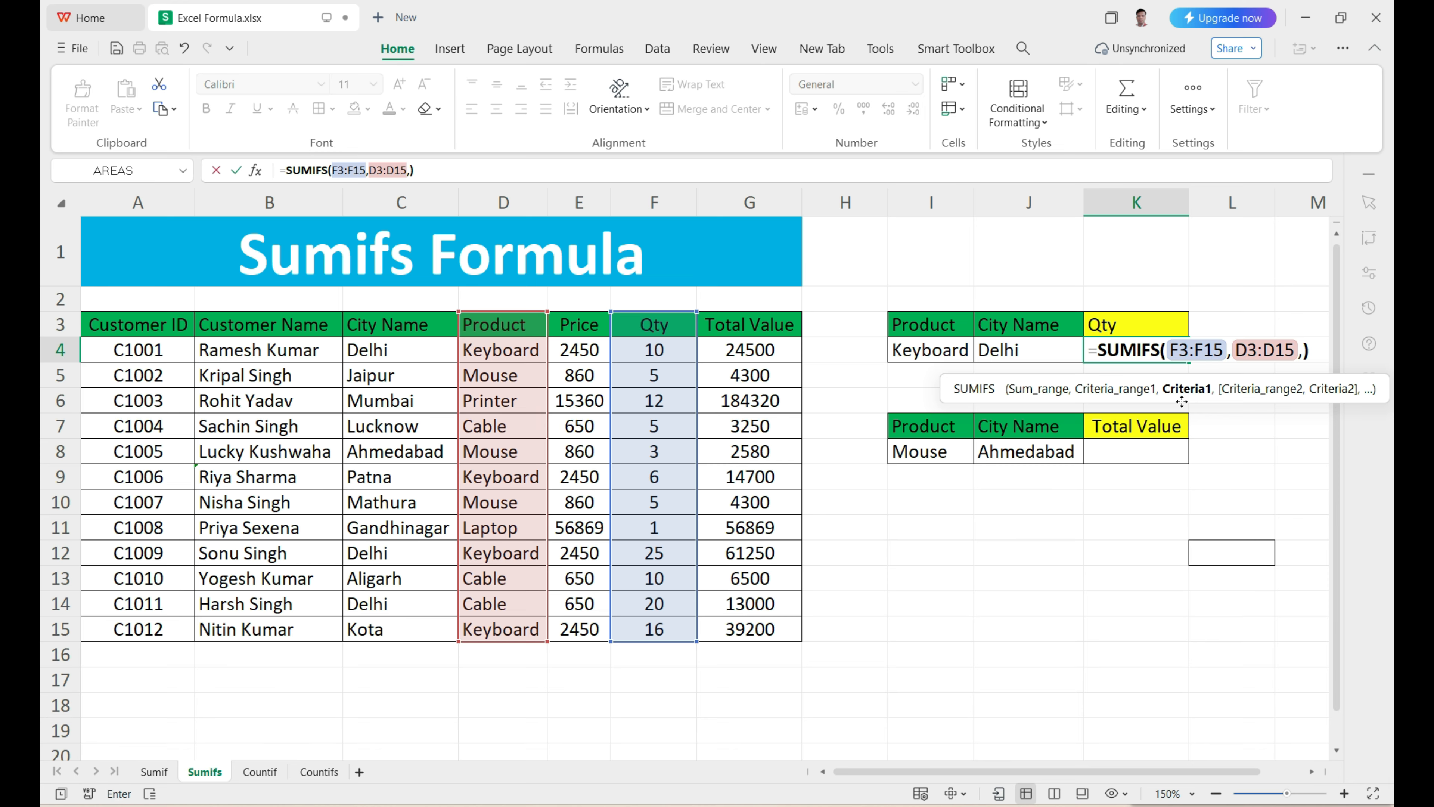
{"action": "left_click", "coordinate": [958, 351]}
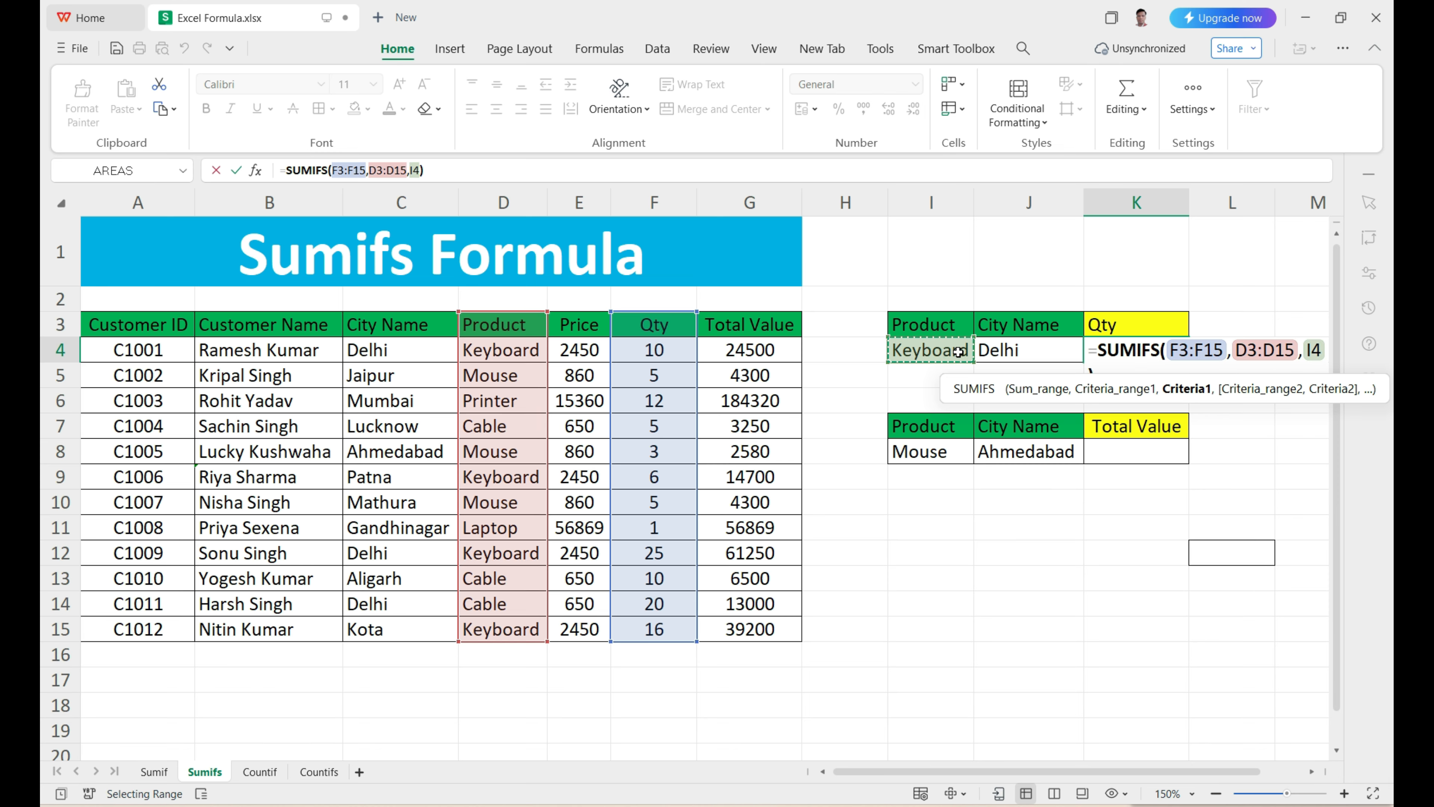
{"action": "type", "text": ","}
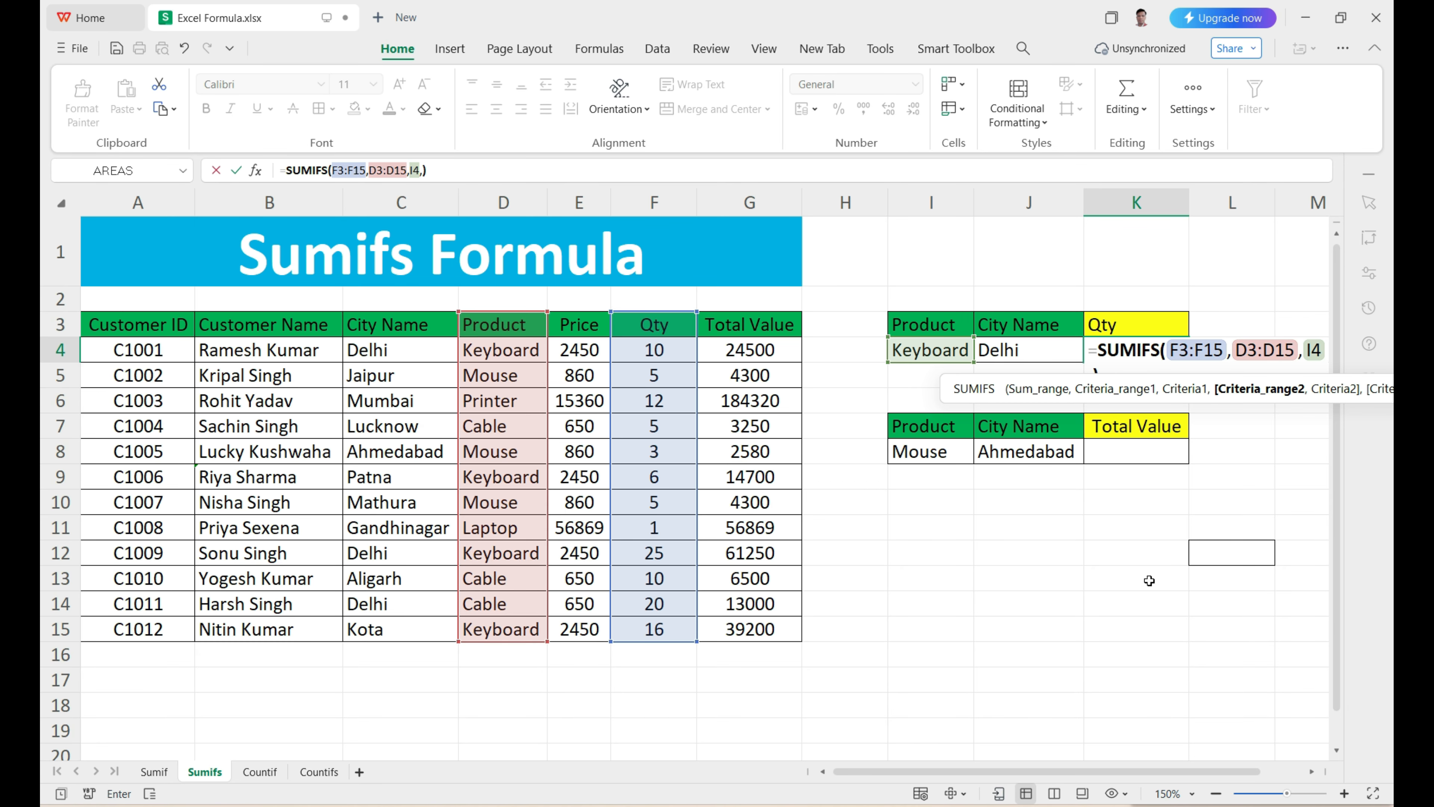
Step: Complete the K4 SUMIFS formula with the City Name column C3:C15 as the second criteria range and J4 as its criterion
{"action": "left_click", "coordinate": [1311, 773]}
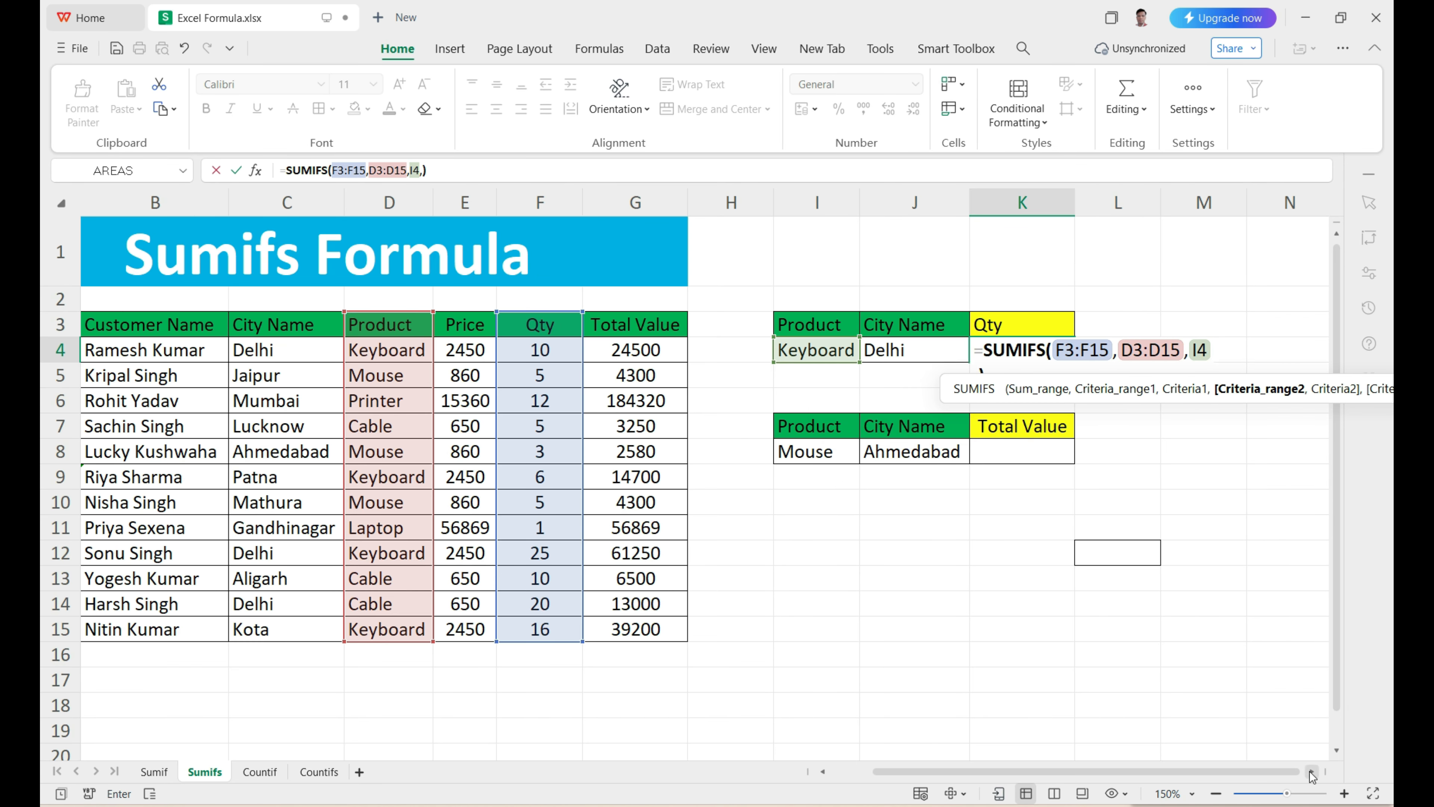
{"action": "left_click", "coordinate": [1311, 773]}
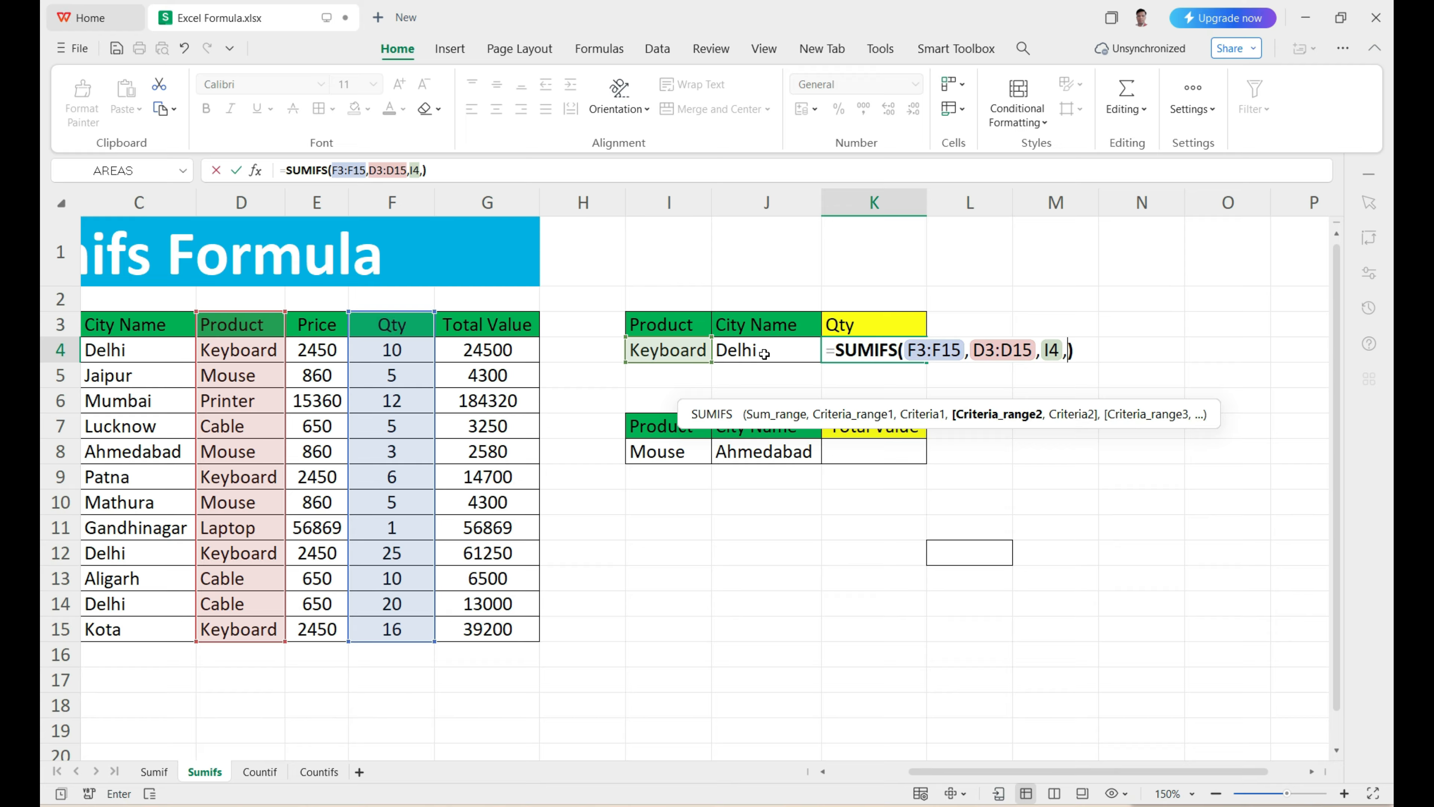
{"action": "left_click_drag", "start_coordinate": [99, 324], "coordinate": [99, 622]}
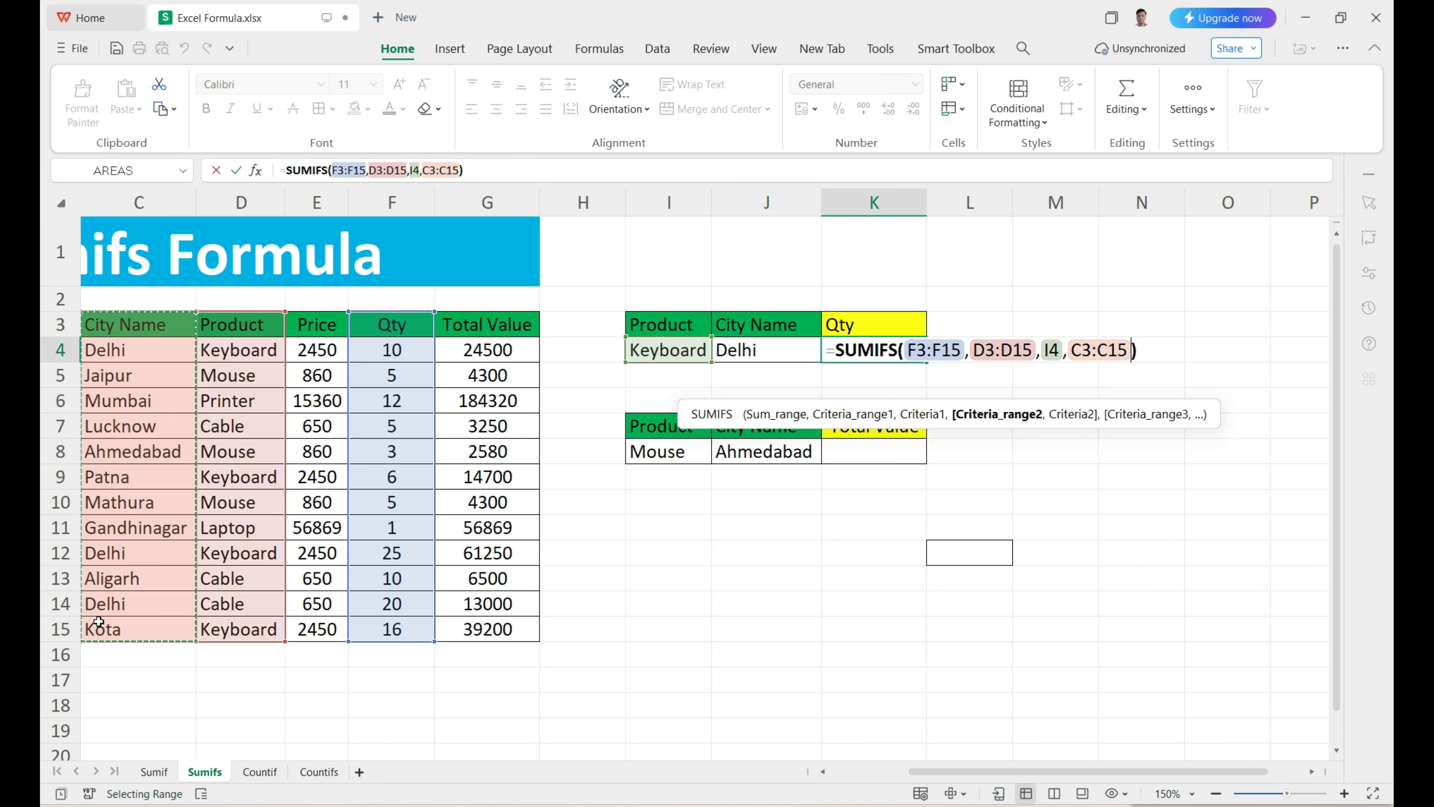
{"action": "type", "text": ","}
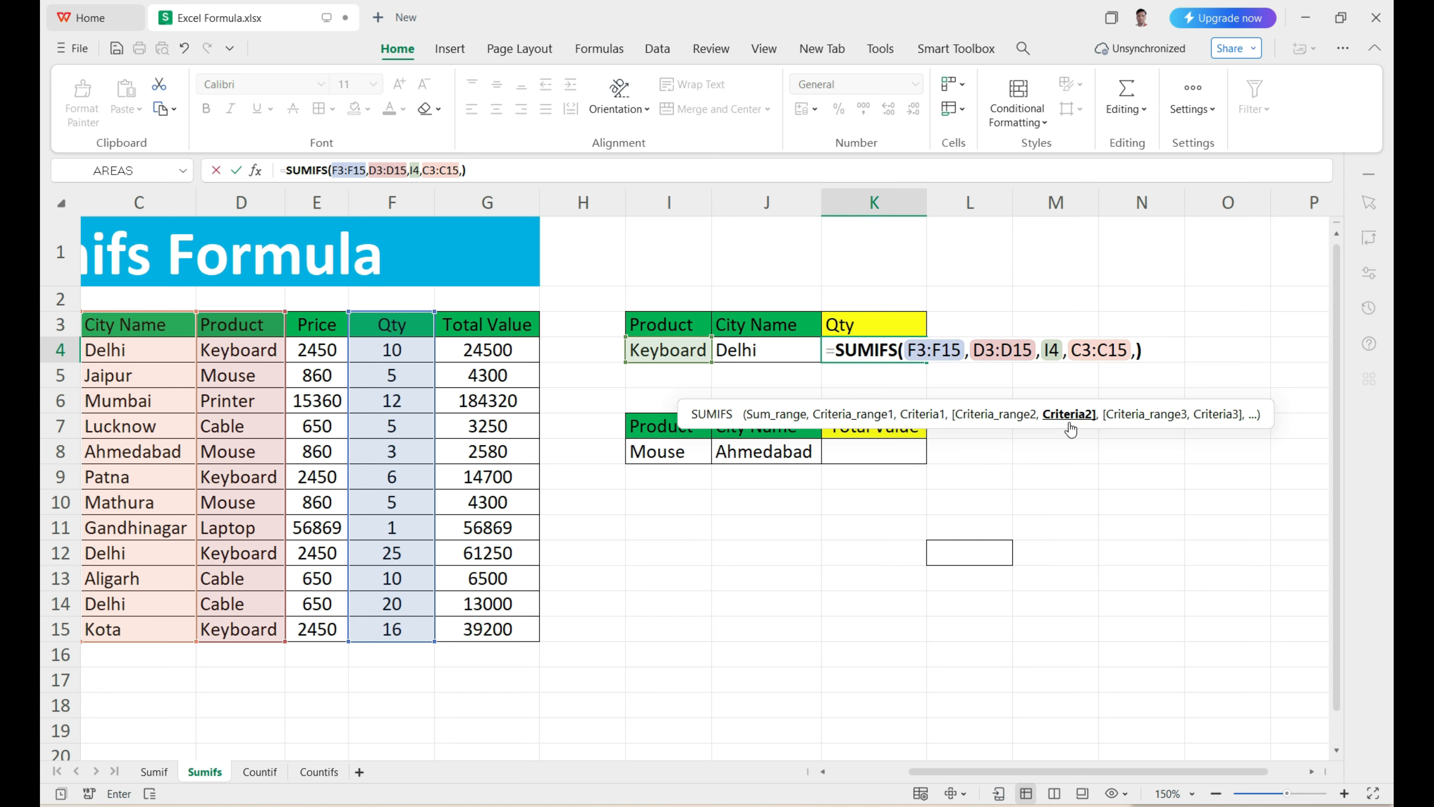
{"action": "left_click", "coordinate": [760, 349]}
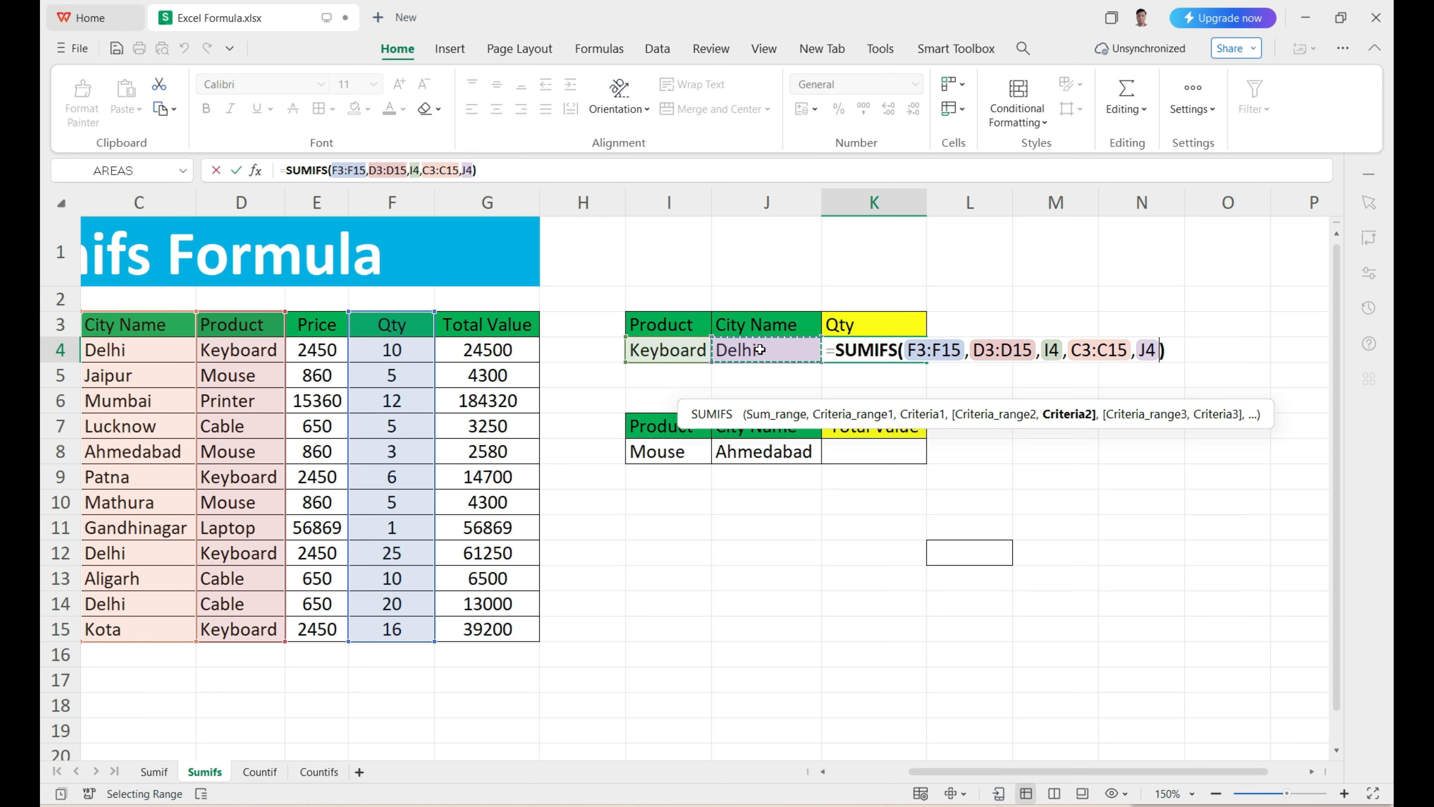
{"action": "type", "text": ","}
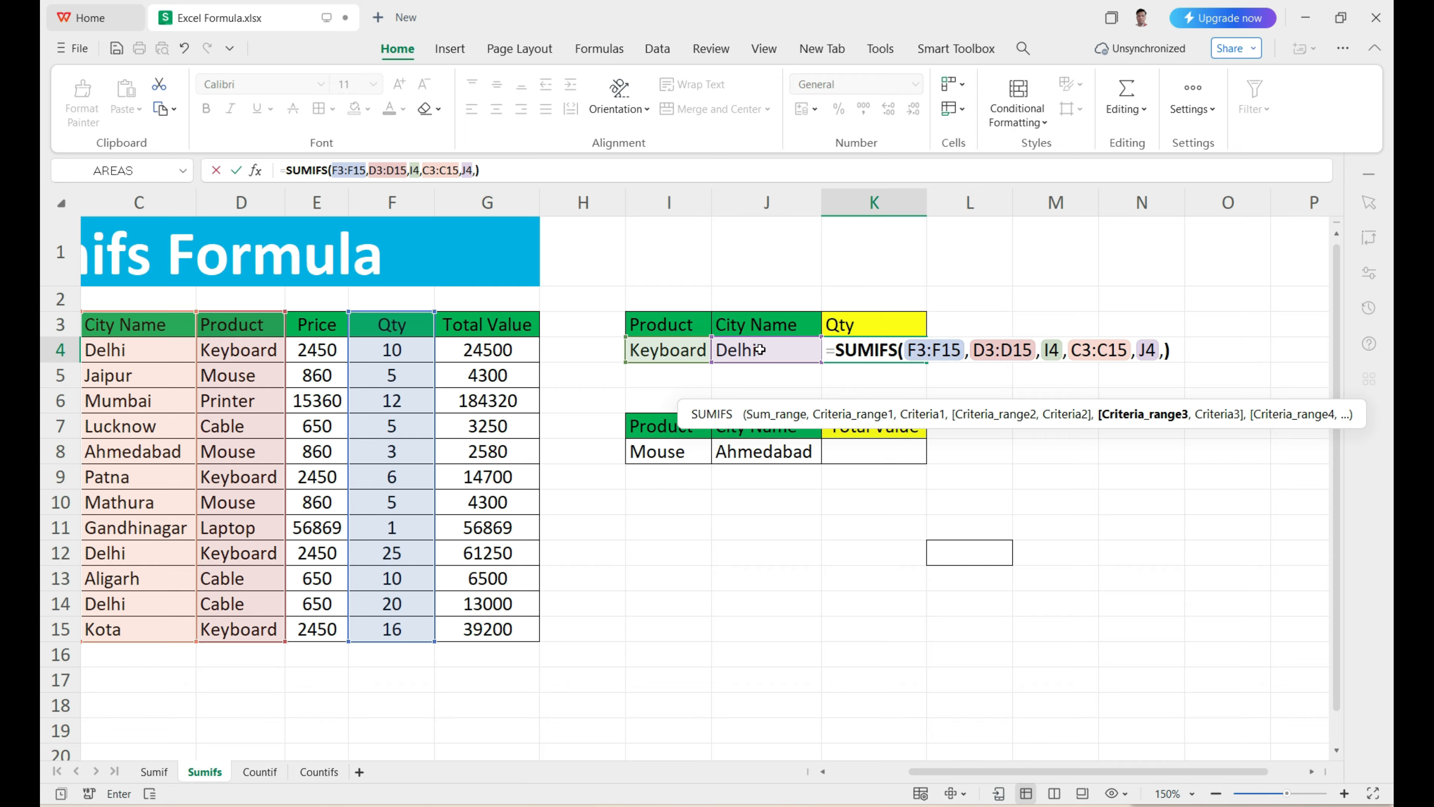
{"action": "key", "text": "BackSpace"}
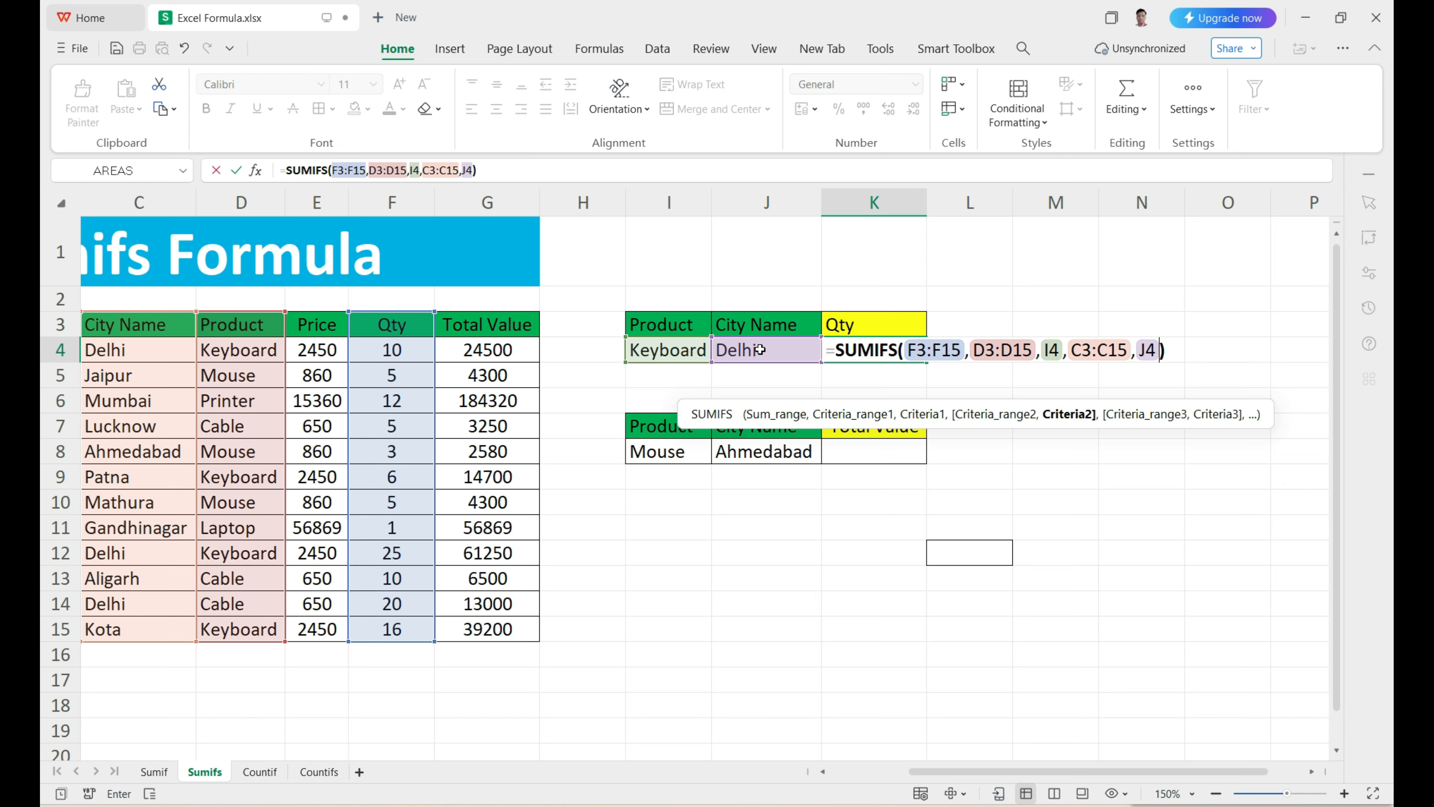
{"action": "key", "text": "Return"}
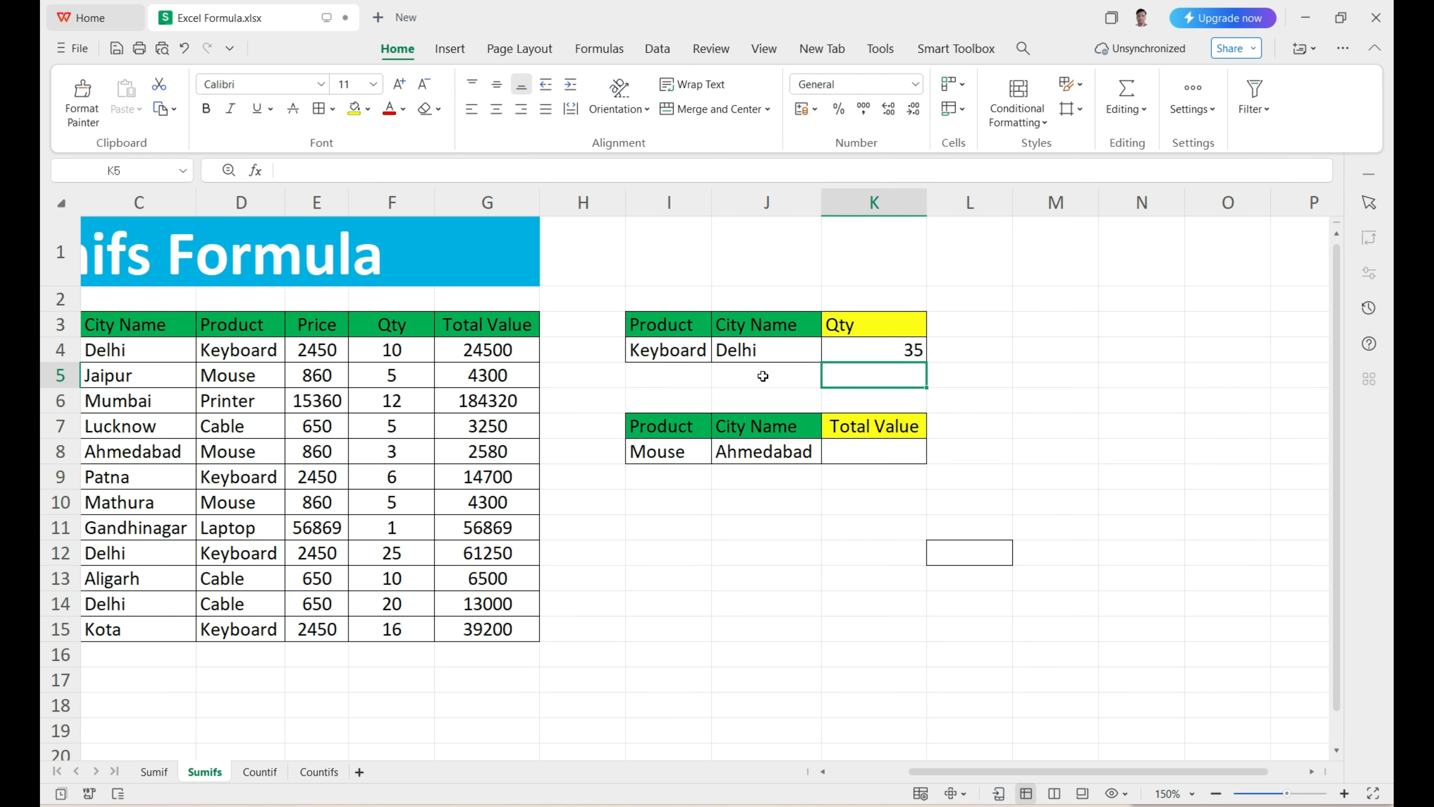
Step: Check the K4 quantity total against the city and Qty entries of the Keyboard rows in the data table
{"action": "left_click_drag", "start_coordinate": [968, 773], "coordinate": [894, 770]}
{"action": "left_click", "coordinate": [1149, 351]}
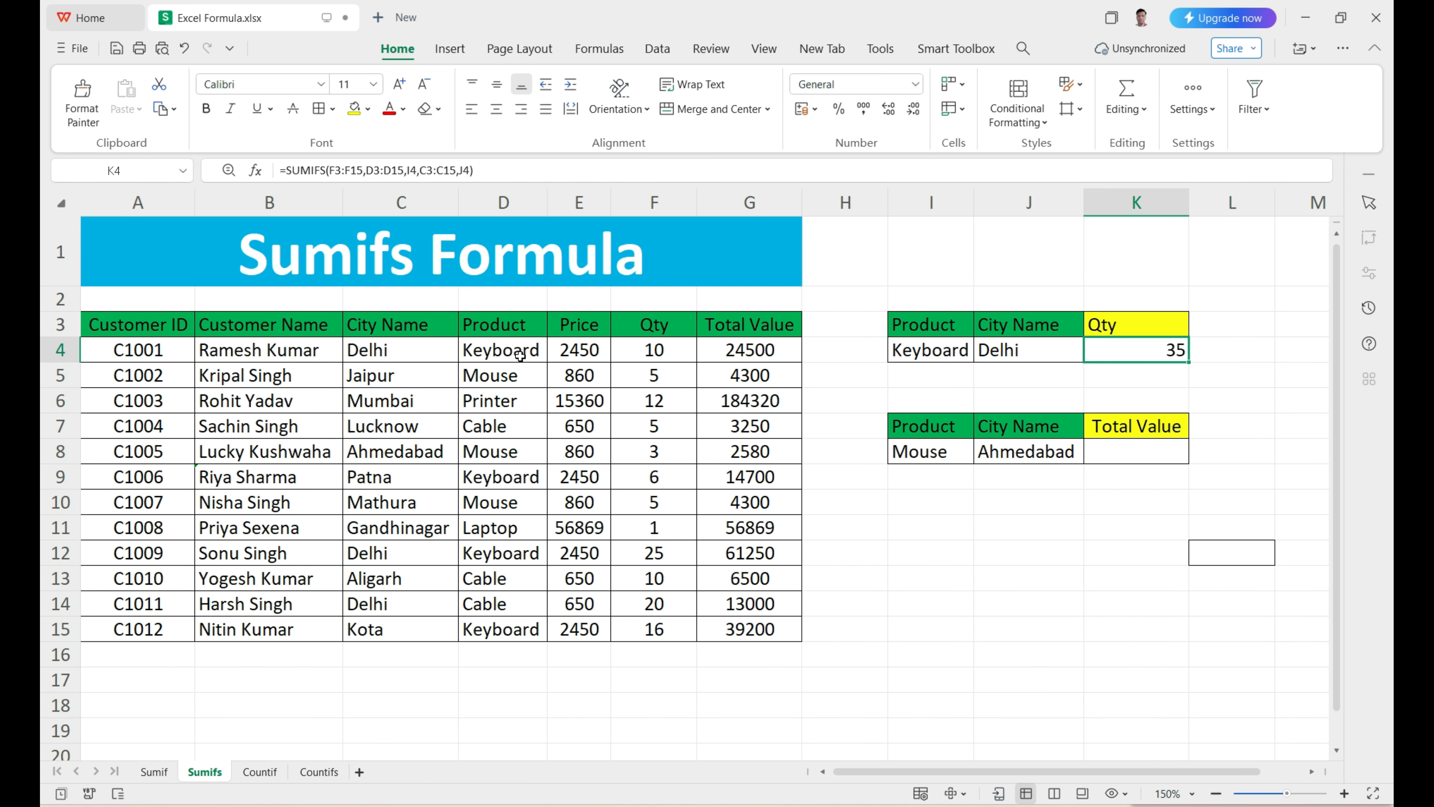
{"action": "left_click", "coordinate": [530, 357]}
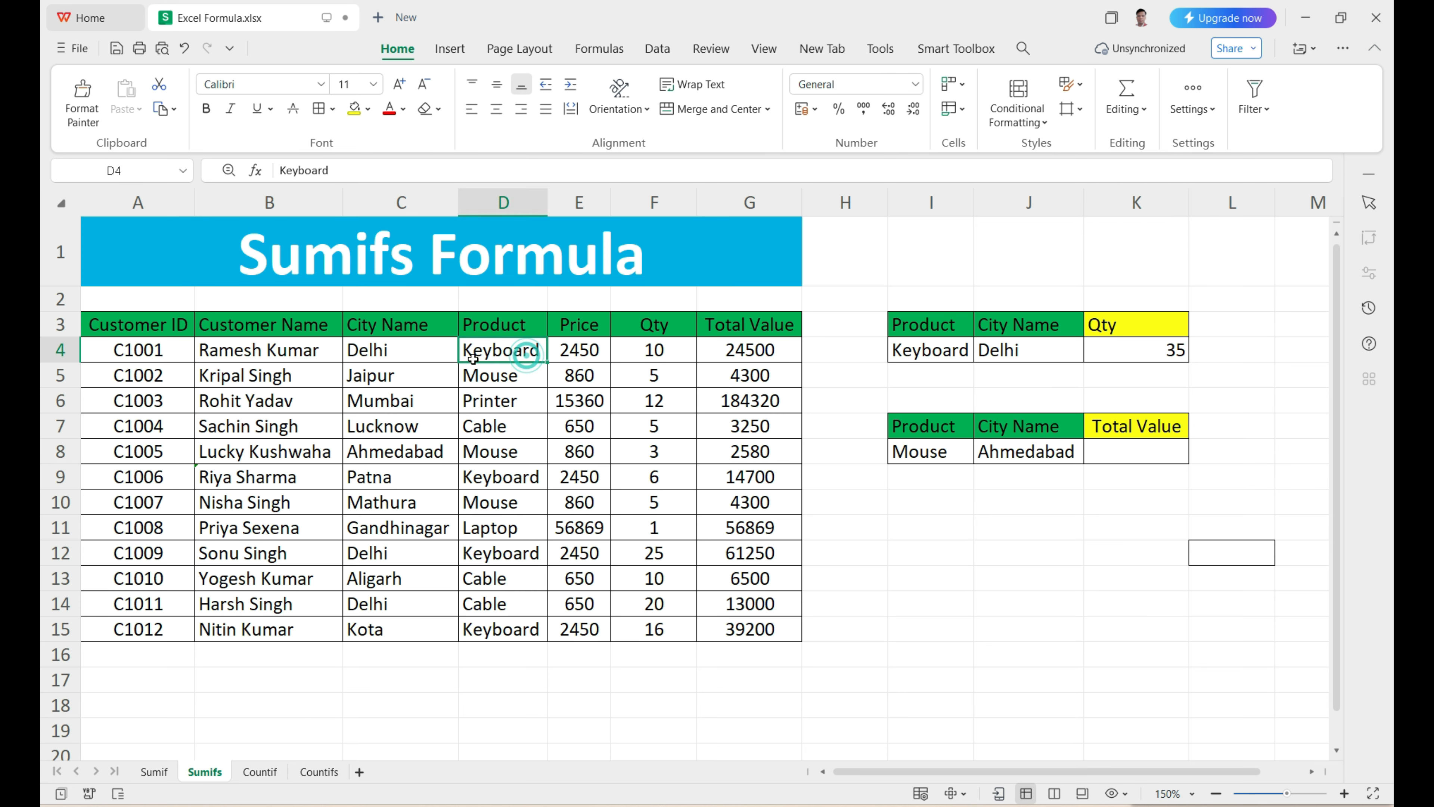
{"action": "left_click", "coordinate": [421, 360]}
{"action": "left_click", "coordinate": [656, 353]}
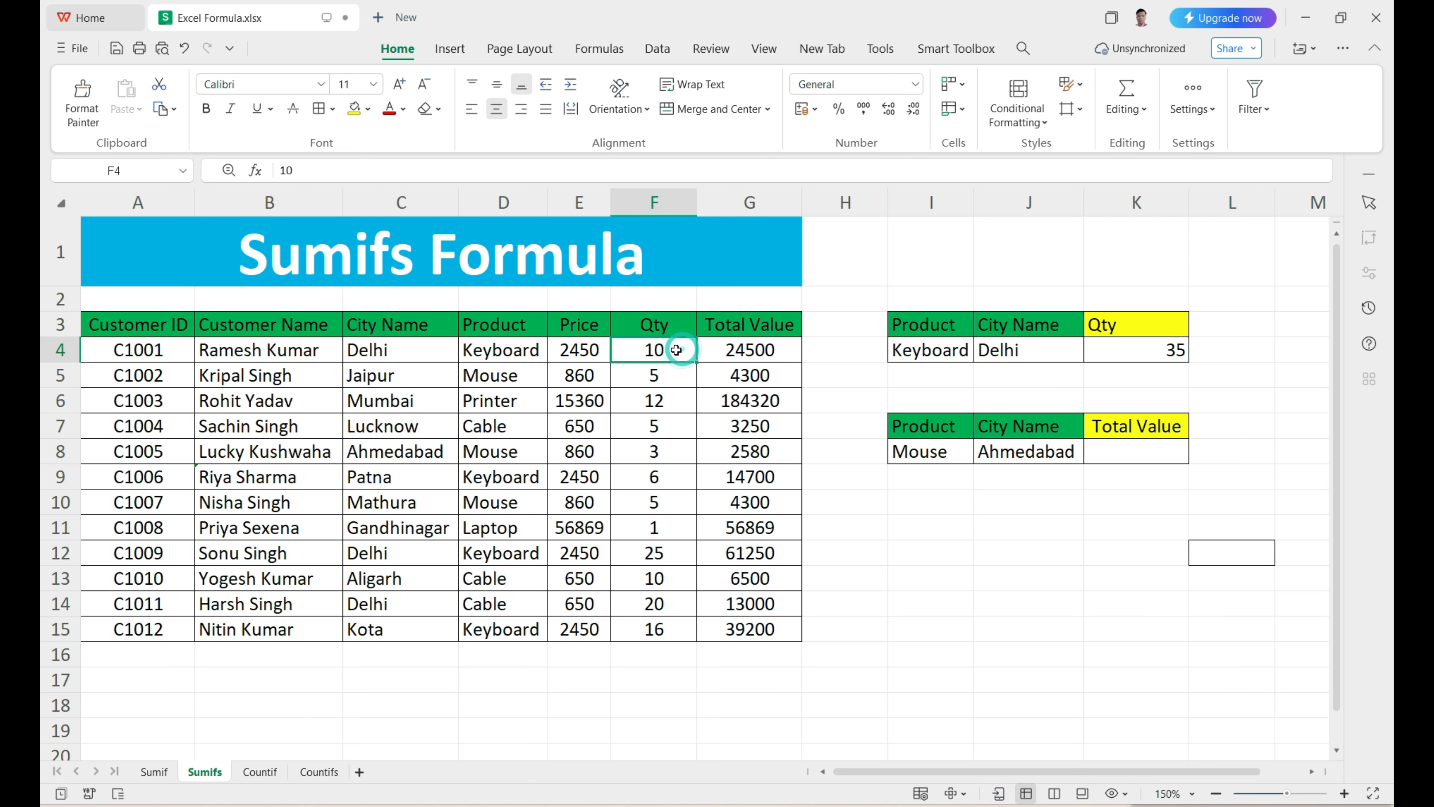
{"action": "left_click", "coordinate": [500, 473]}
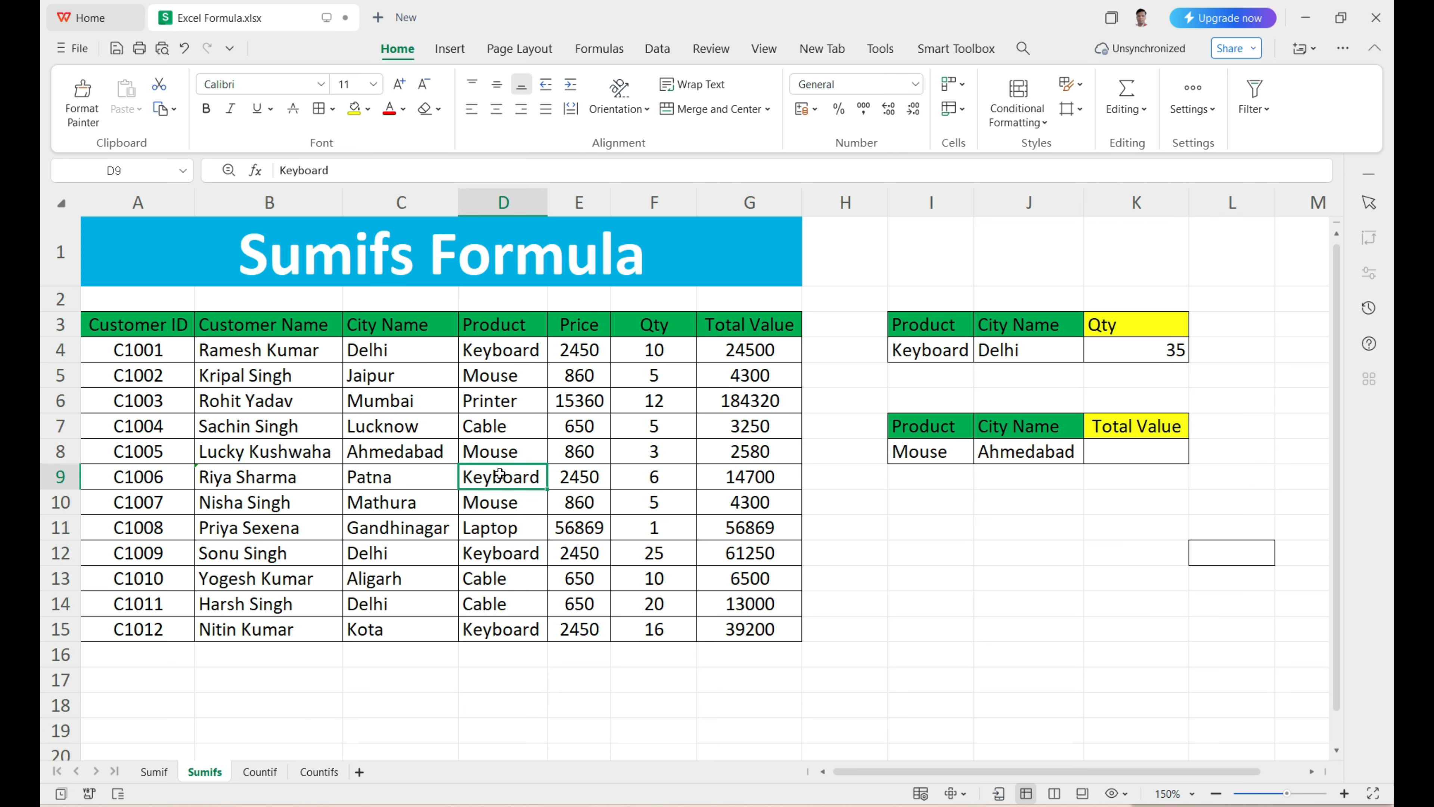
{"action": "left_click", "coordinate": [406, 478]}
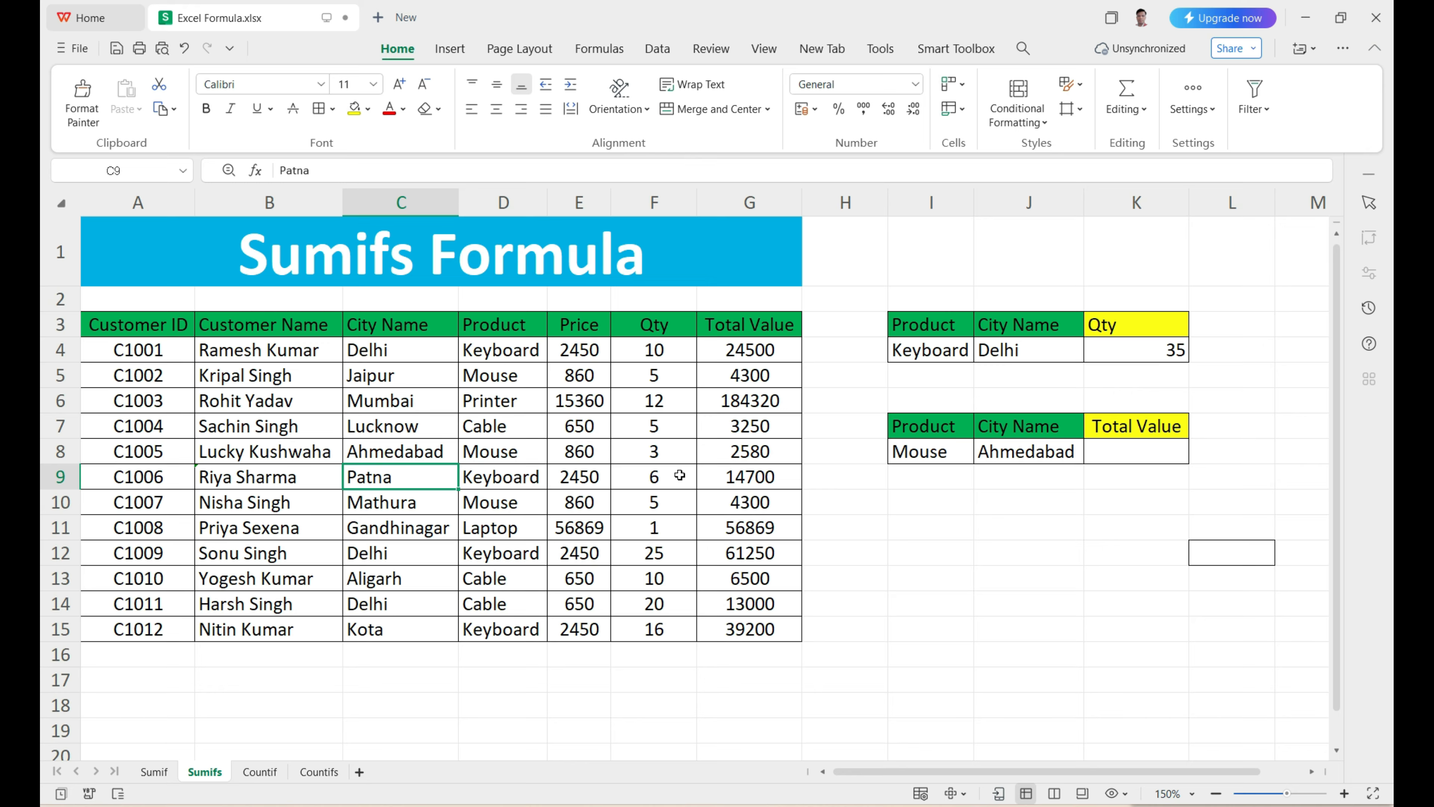
{"action": "left_click", "coordinate": [501, 556]}
{"action": "left_click", "coordinate": [435, 556]}
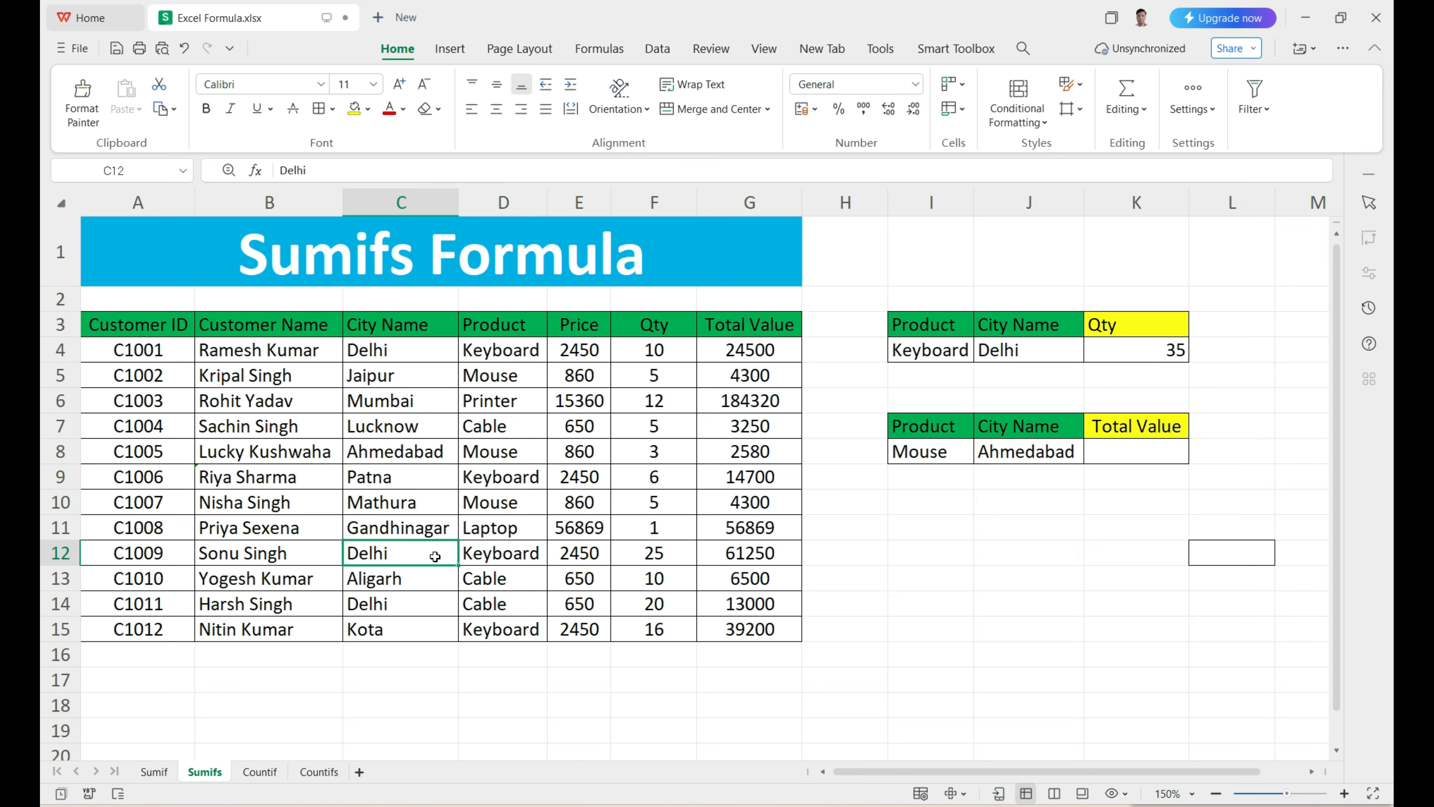
{"action": "left_click", "coordinate": [649, 551]}
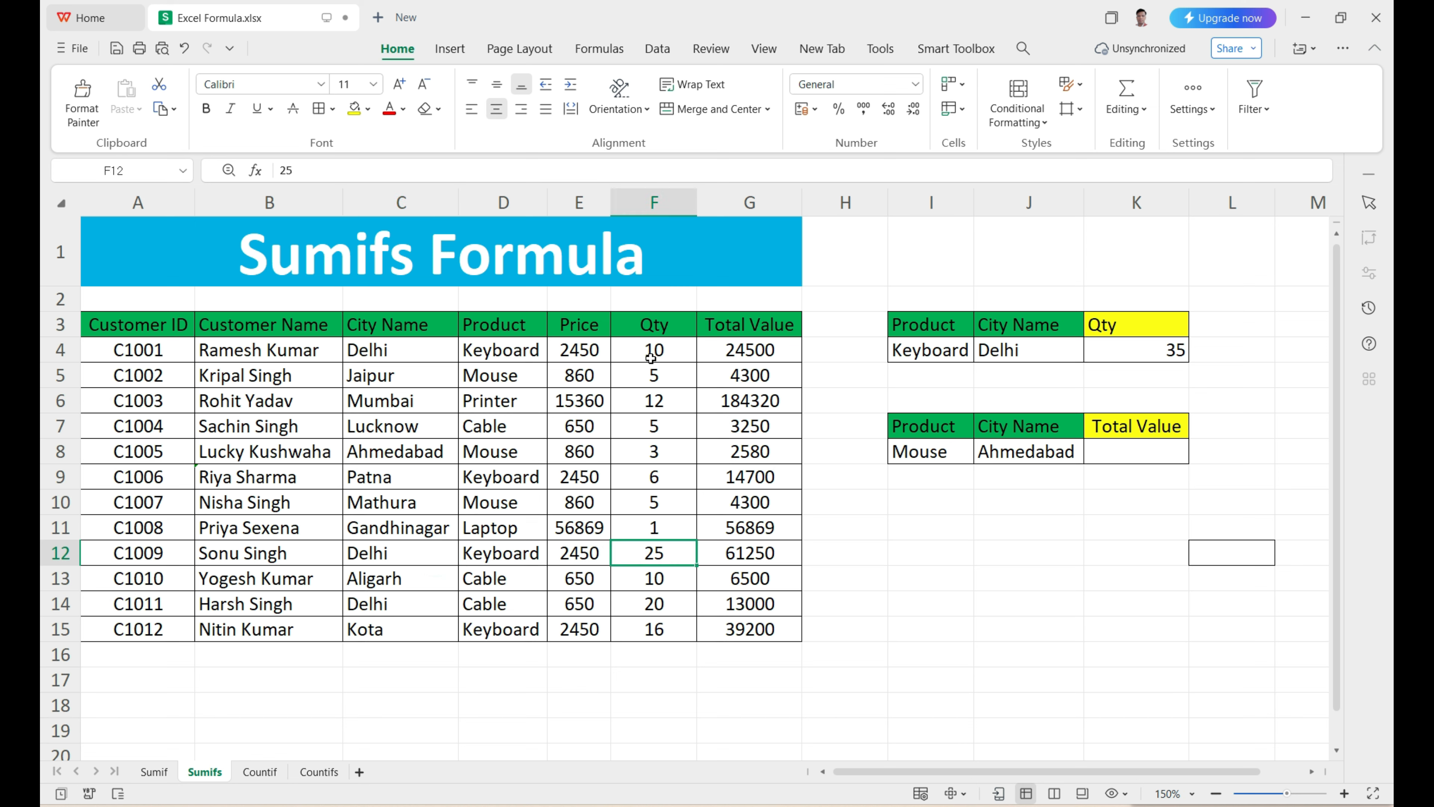
{"action": "left_click", "coordinate": [1122, 347]}
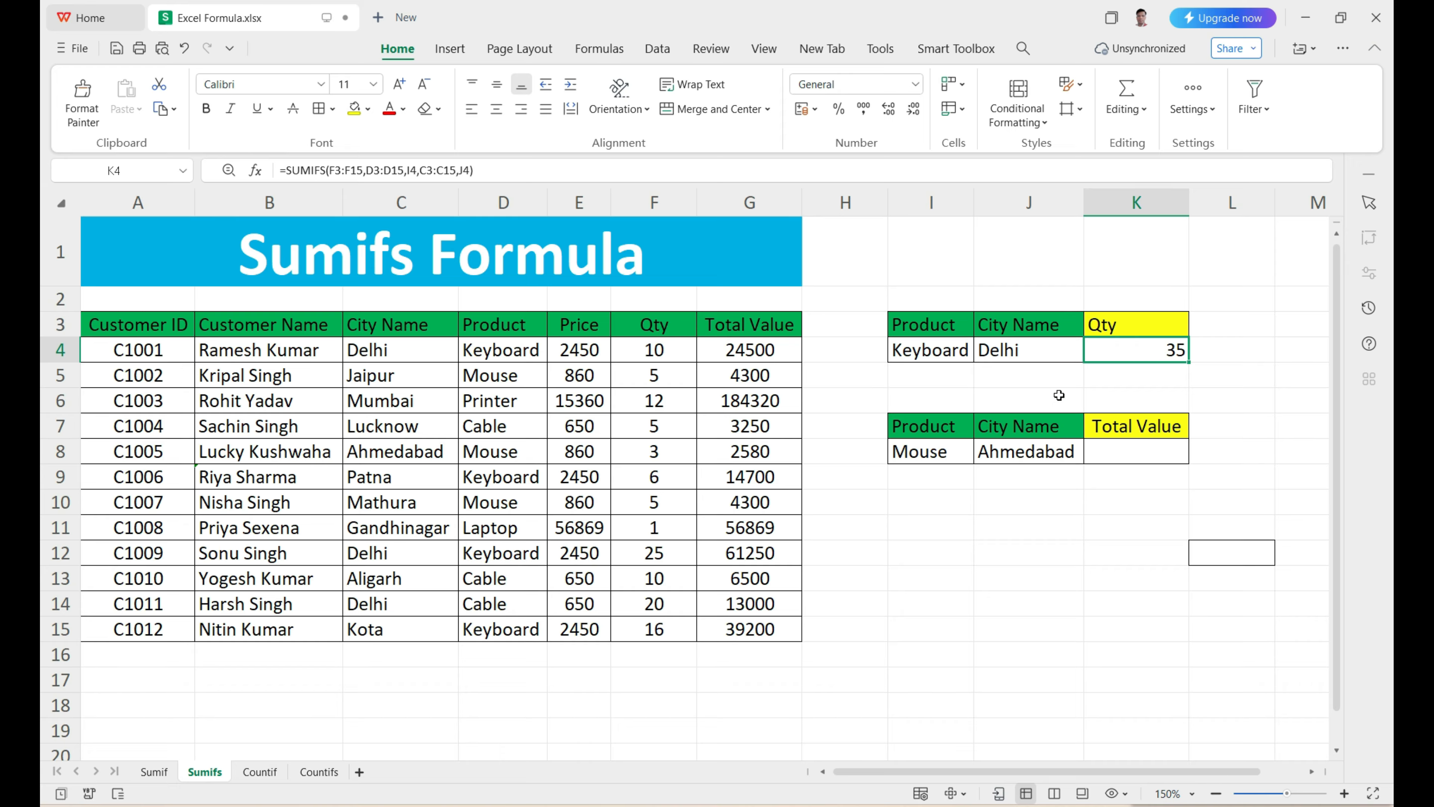
Step: Start a SUMIFS formula in K8 with the Total Value column G3:G15 as the sum range
{"action": "left_click", "coordinate": [1142, 454]}
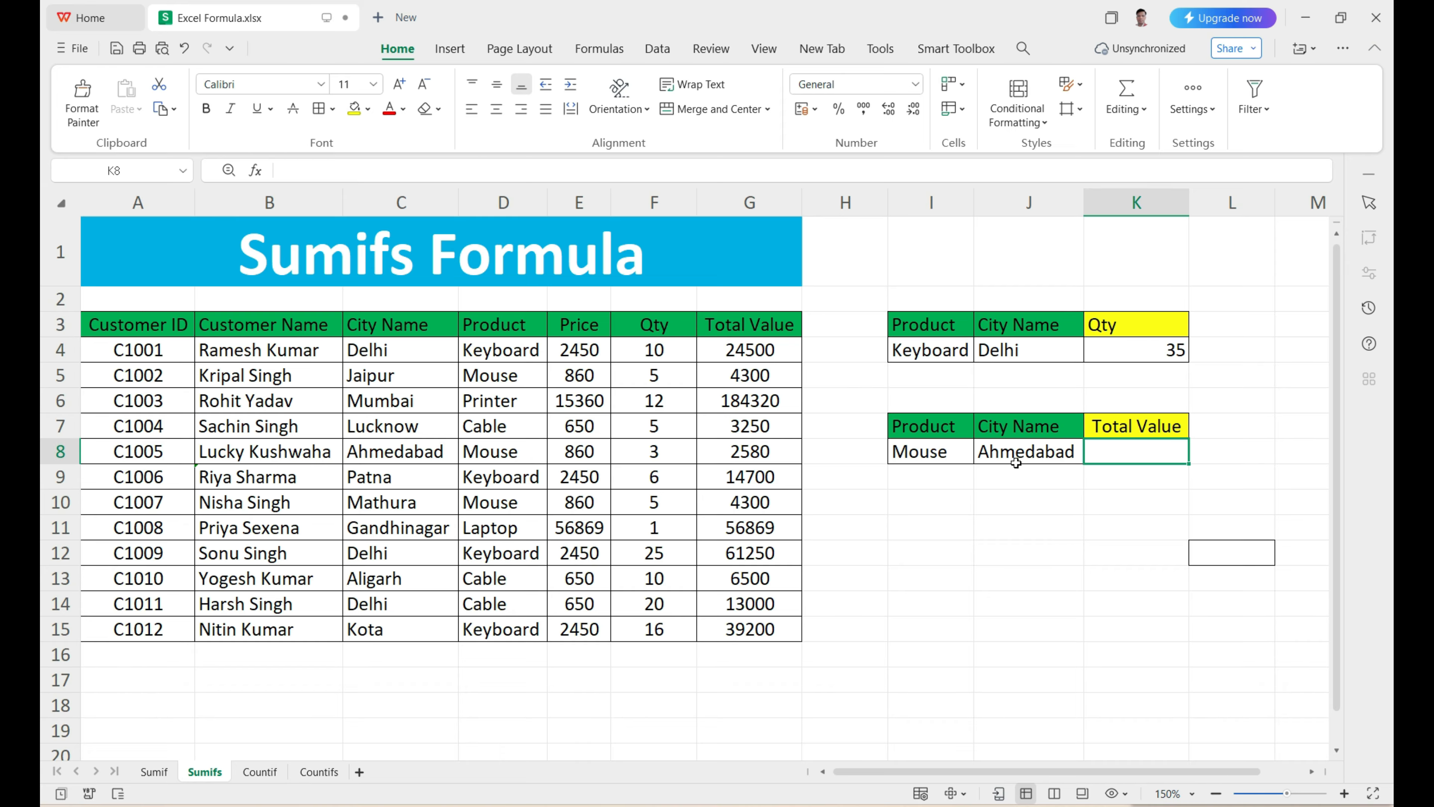
{"action": "left_click", "coordinate": [924, 454]}
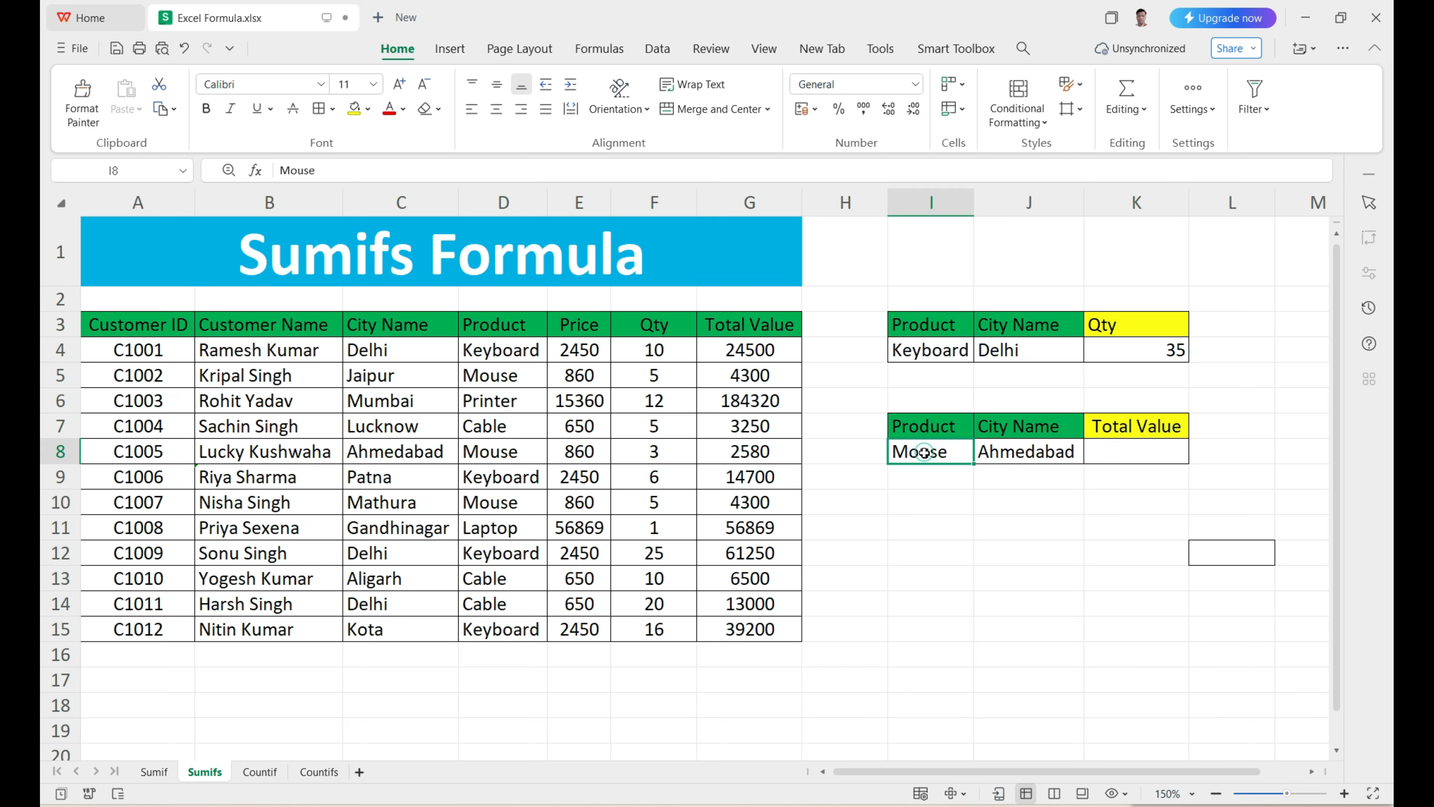
{"action": "left_click", "coordinate": [1049, 458]}
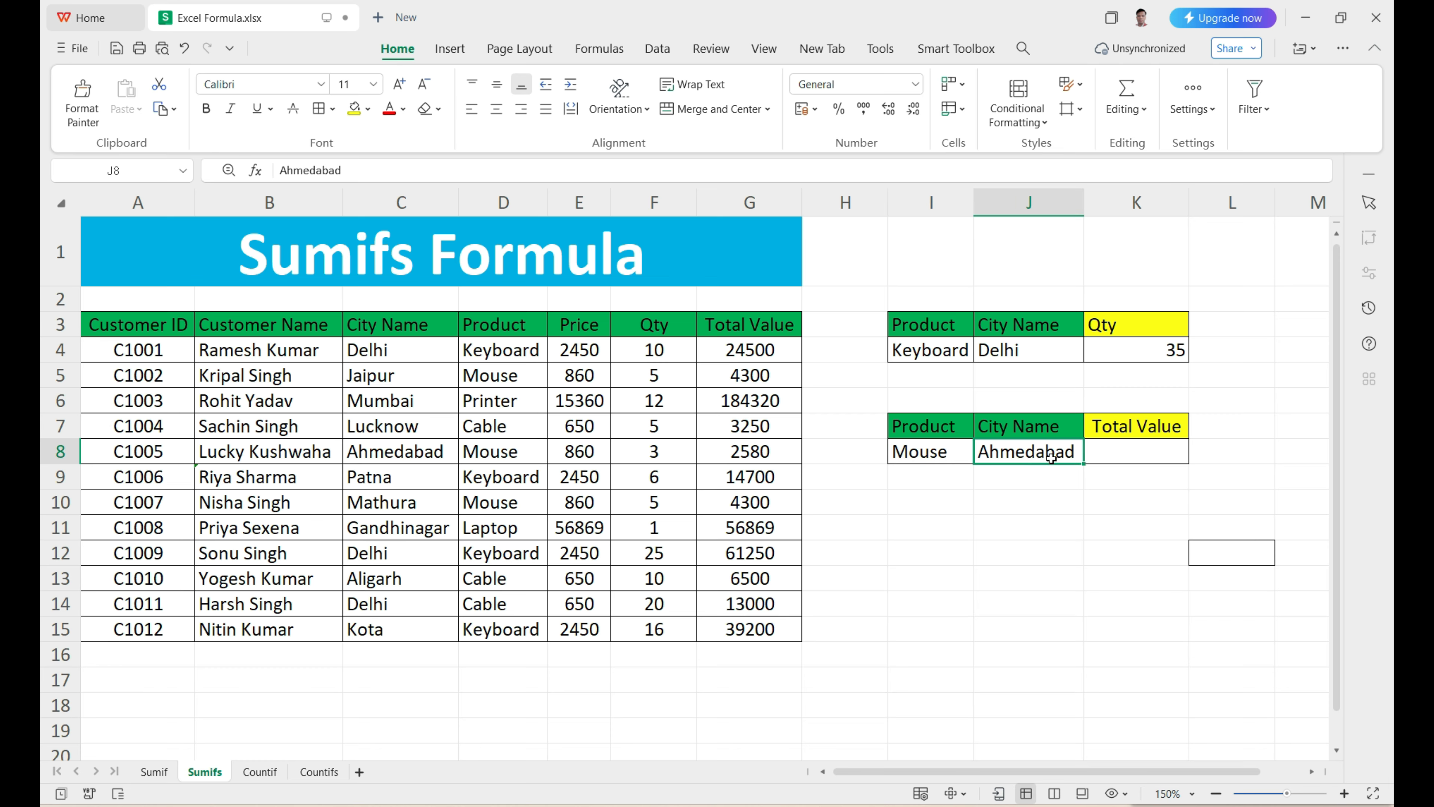
{"action": "left_click", "coordinate": [1118, 451]}
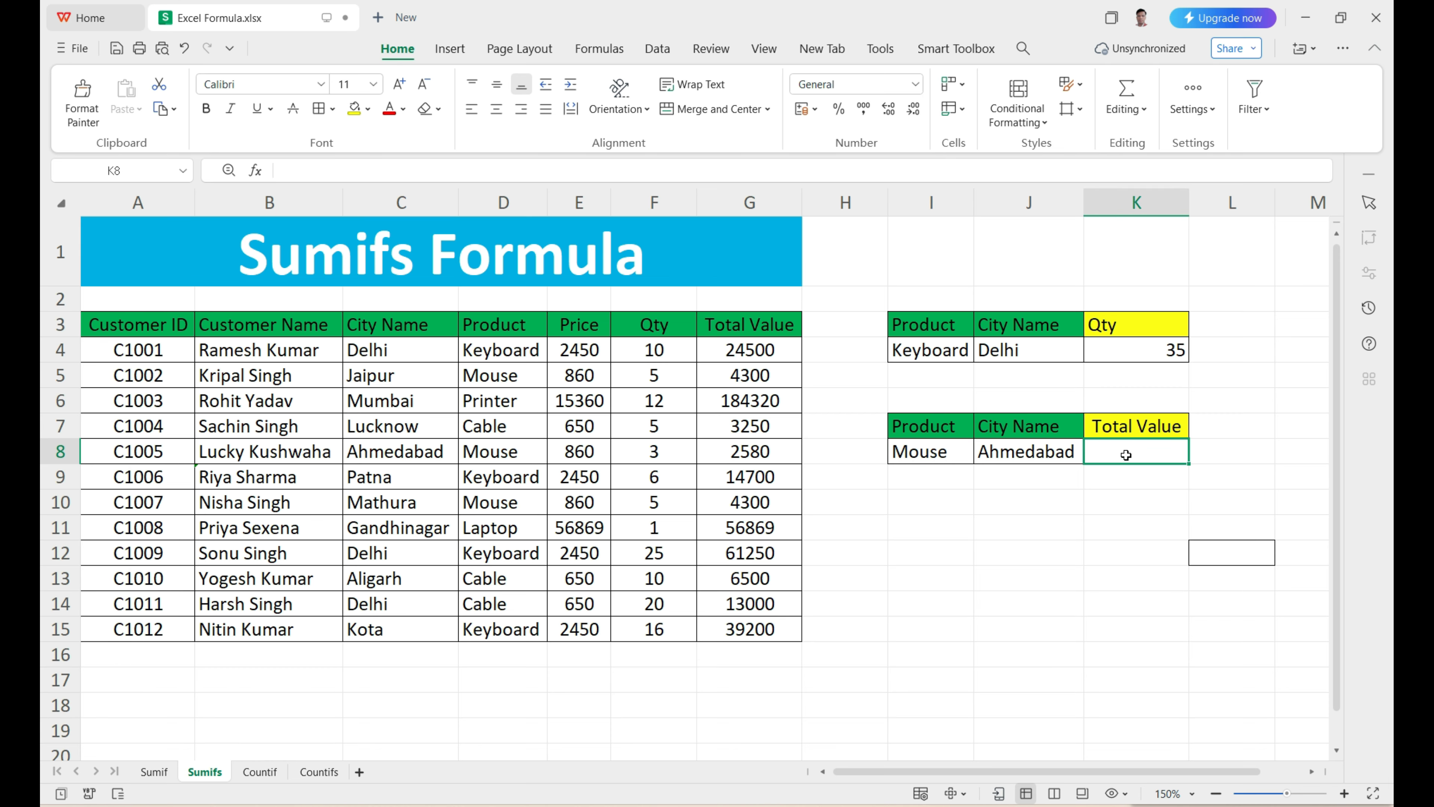
{"action": "type", "text": "="}
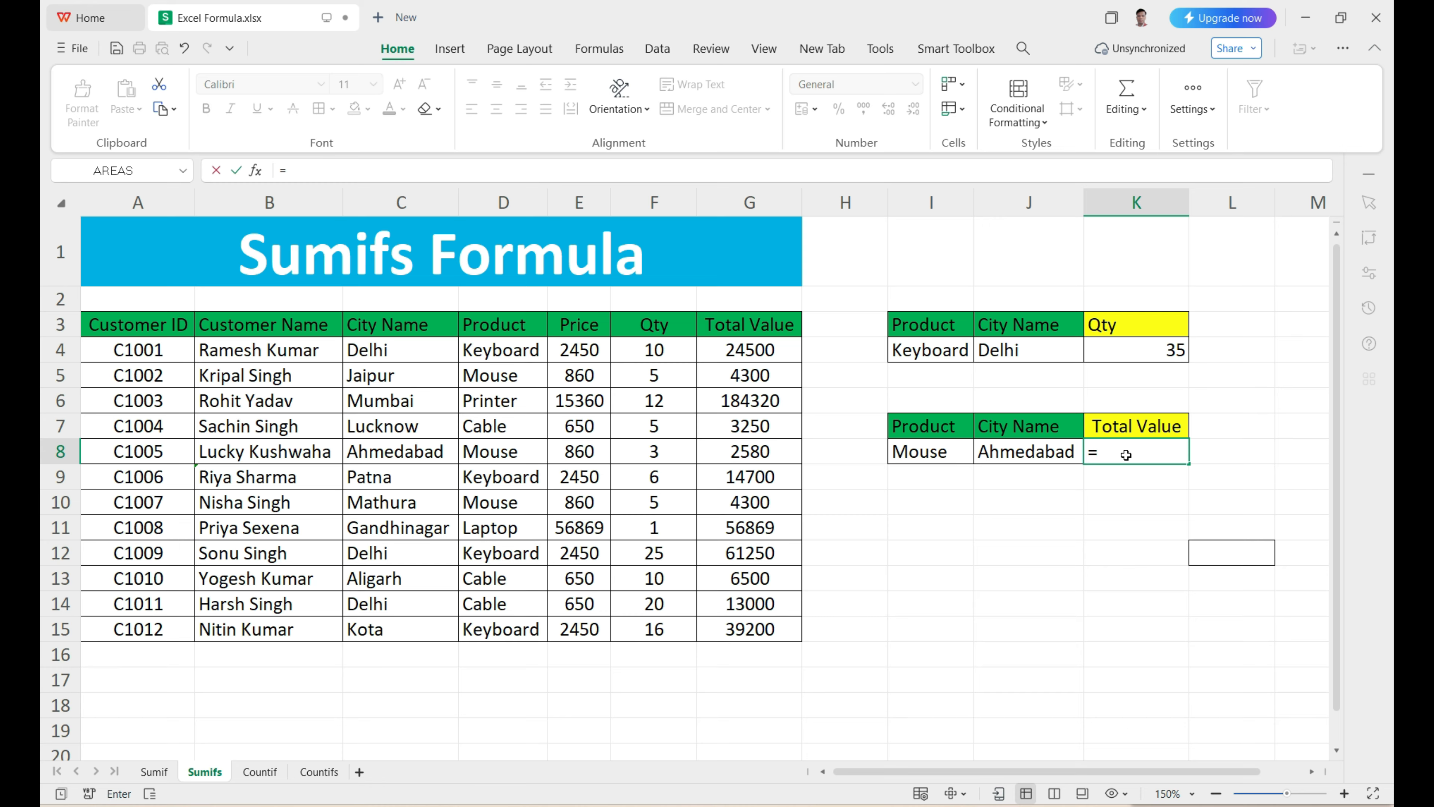
{"action": "type", "text": "sum"}
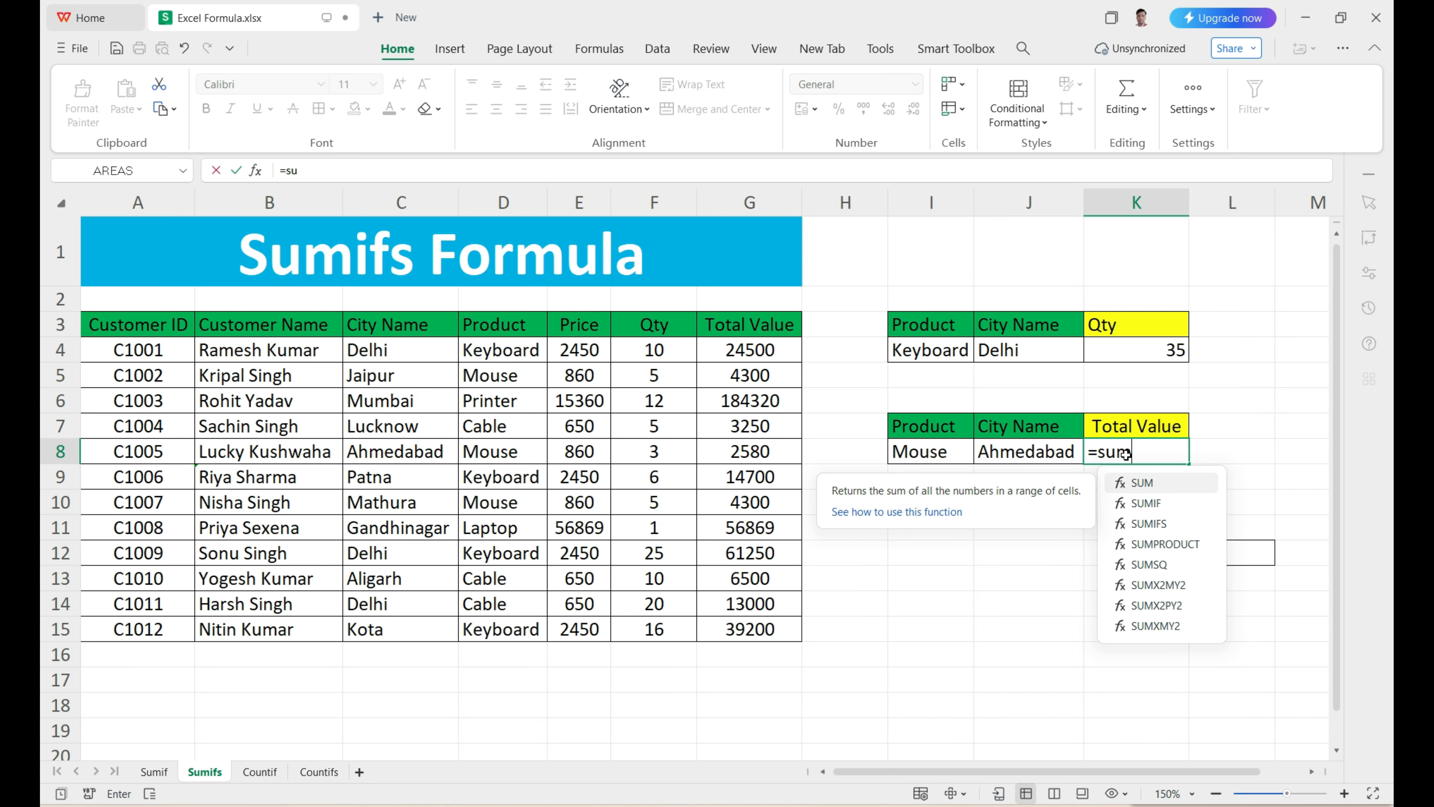
{"action": "type", "text": "ifs"}
{"action": "key", "text": "Tab"}
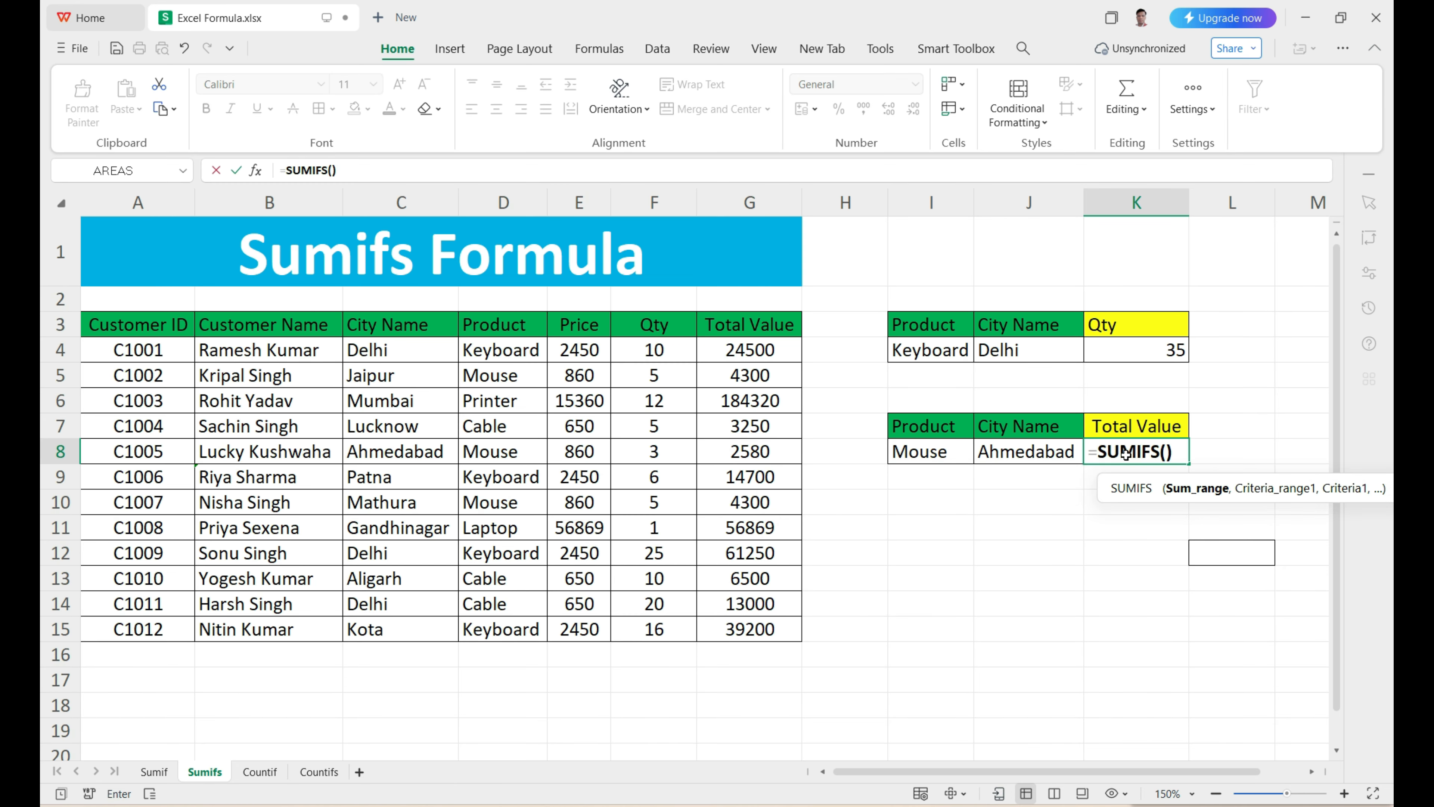
{"action": "left_click_drag", "start_coordinate": [1108, 476], "coordinate": [922, 494]}
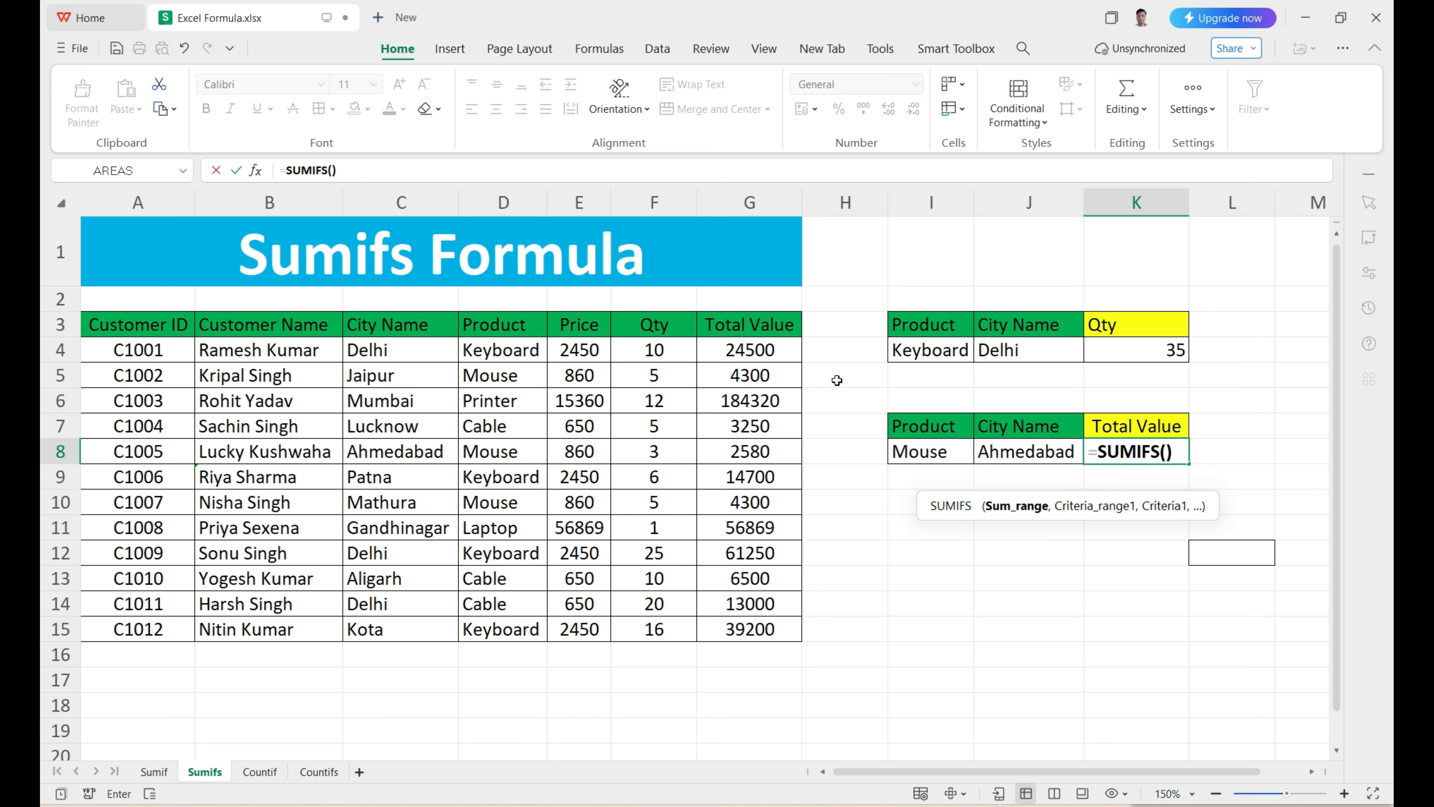
{"action": "left_click_drag", "start_coordinate": [762, 333], "coordinate": [762, 629]}
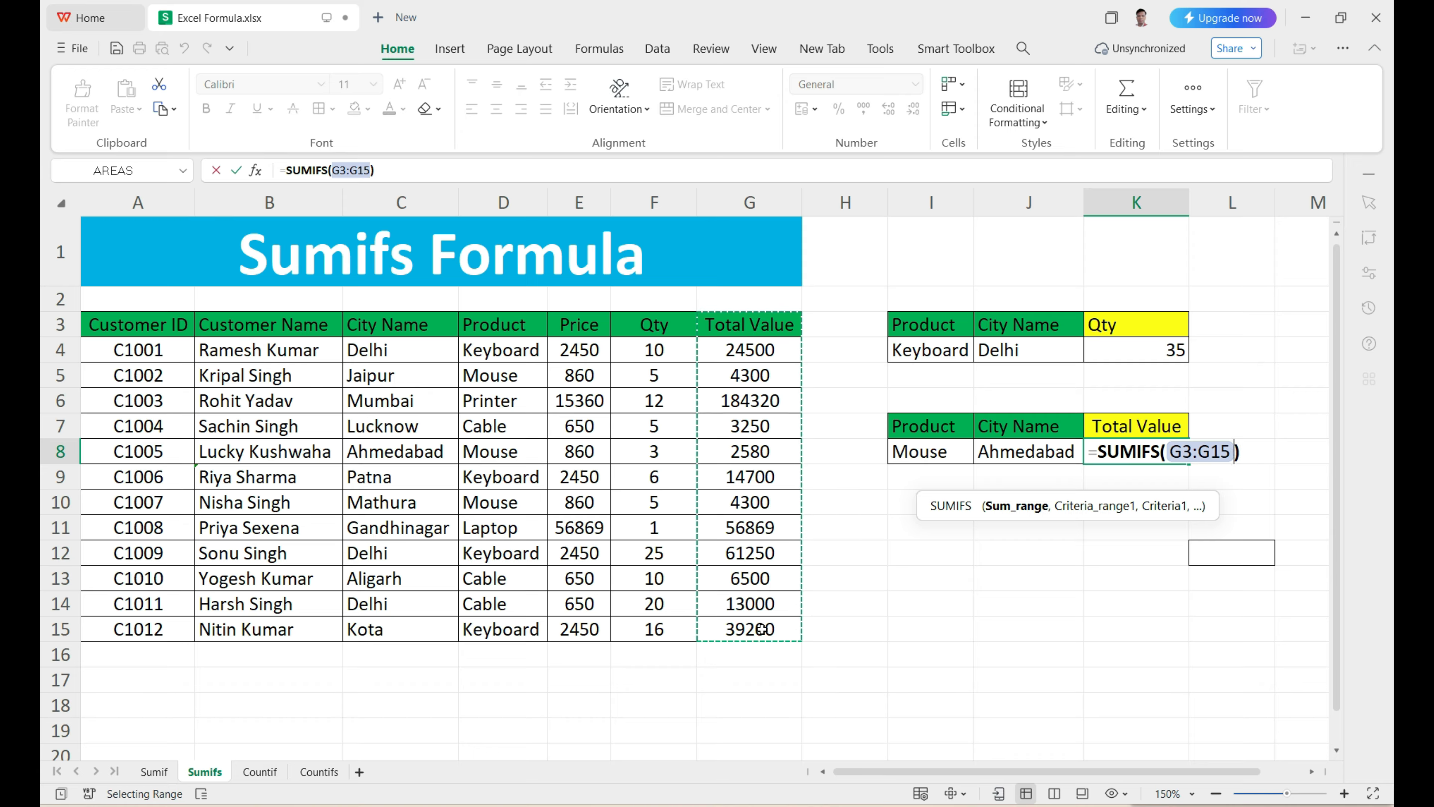
{"action": "type", "text": ","}
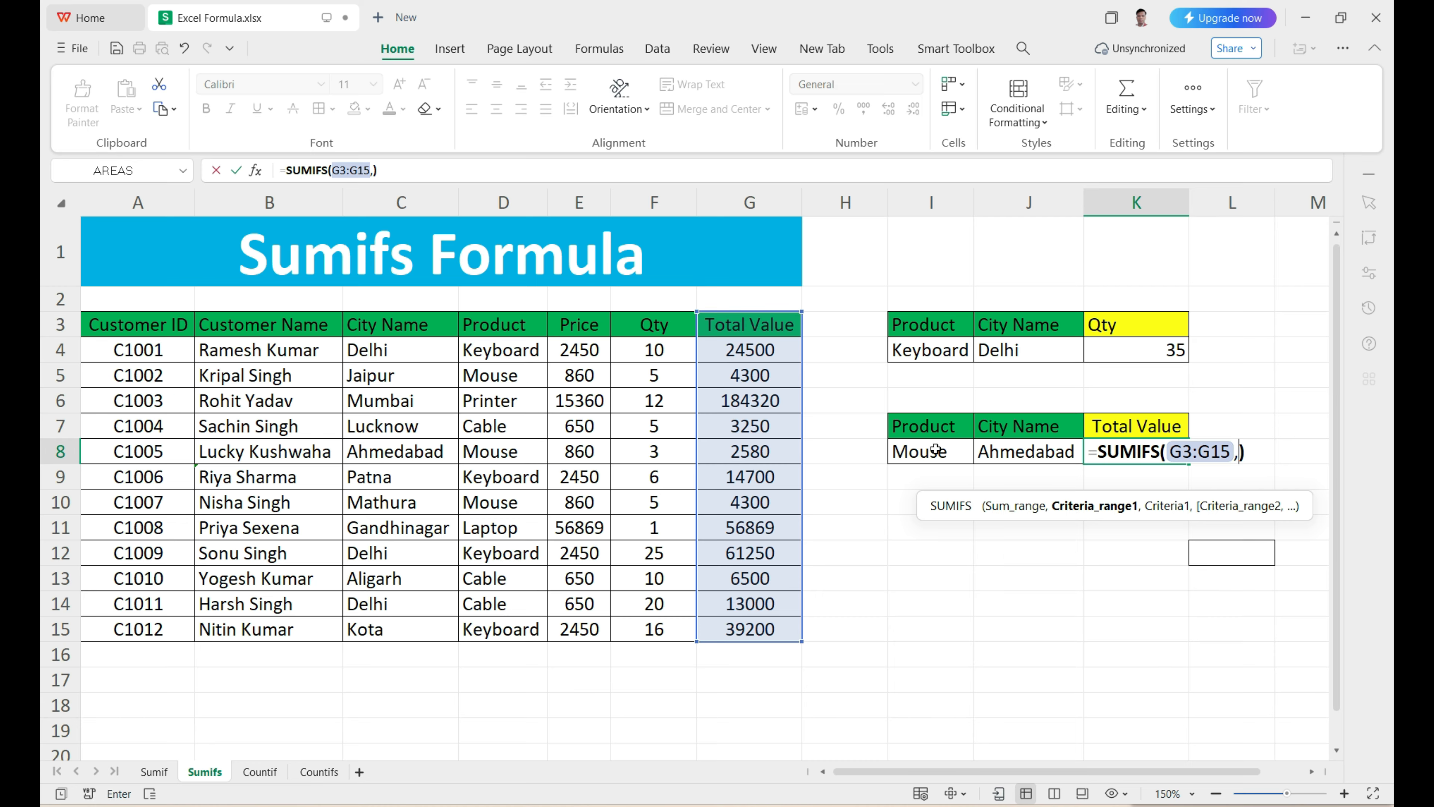
Step: Add the Product column D3:D15 as the first criteria range of the K8 formula, with I8 as its criterion
{"action": "left_click_drag", "start_coordinate": [534, 327], "coordinate": [536, 621]}
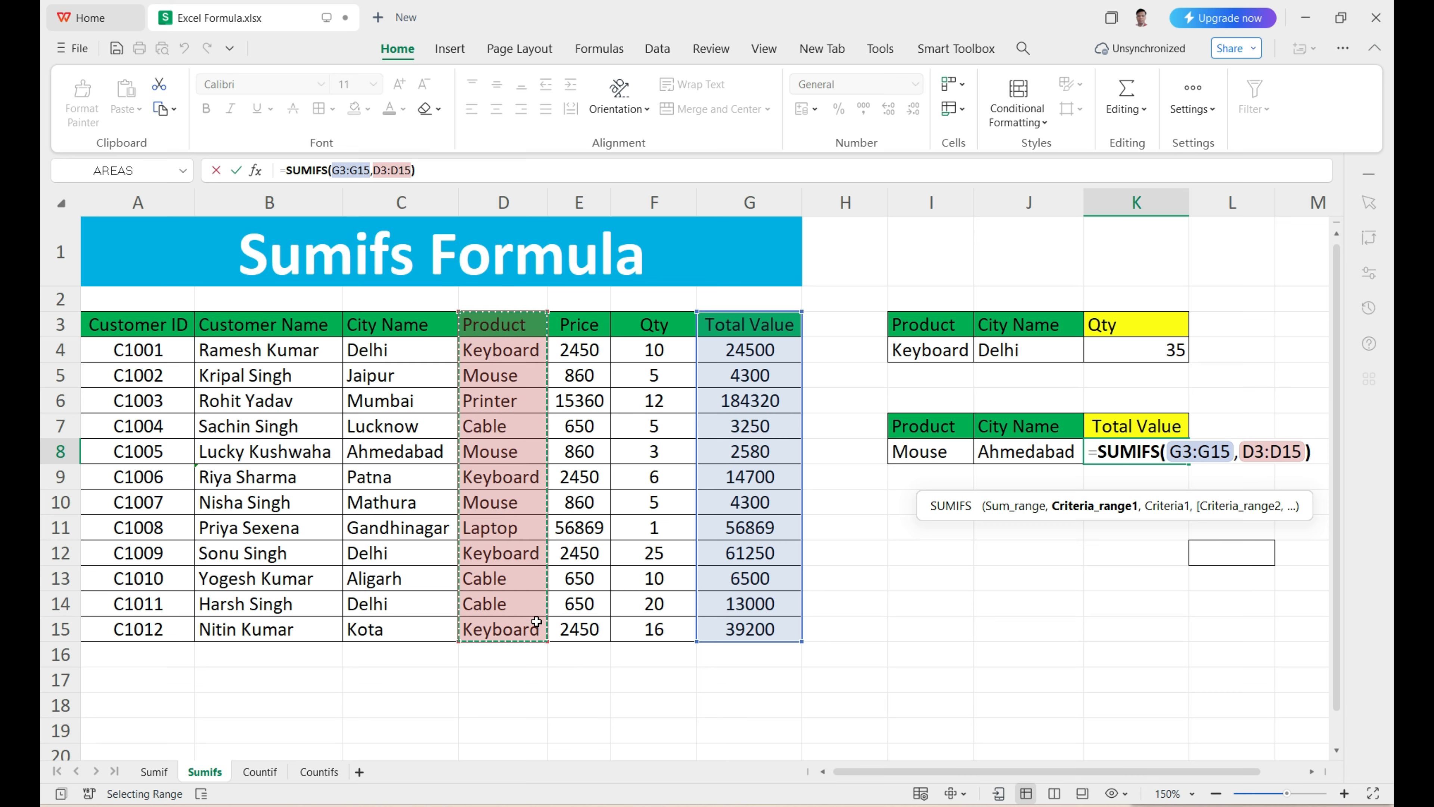
{"action": "type", "text": ","}
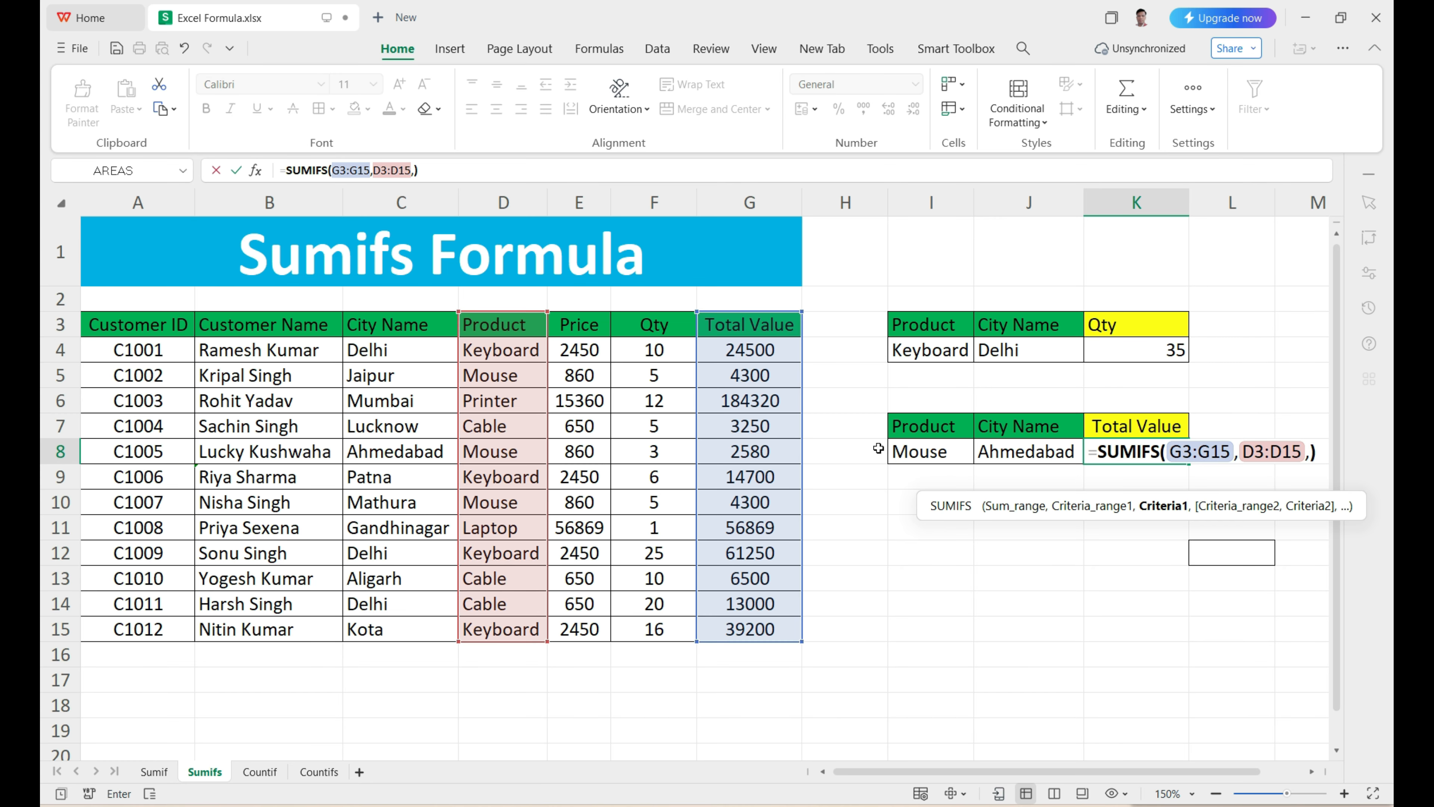
{"action": "left_click", "coordinate": [920, 456]}
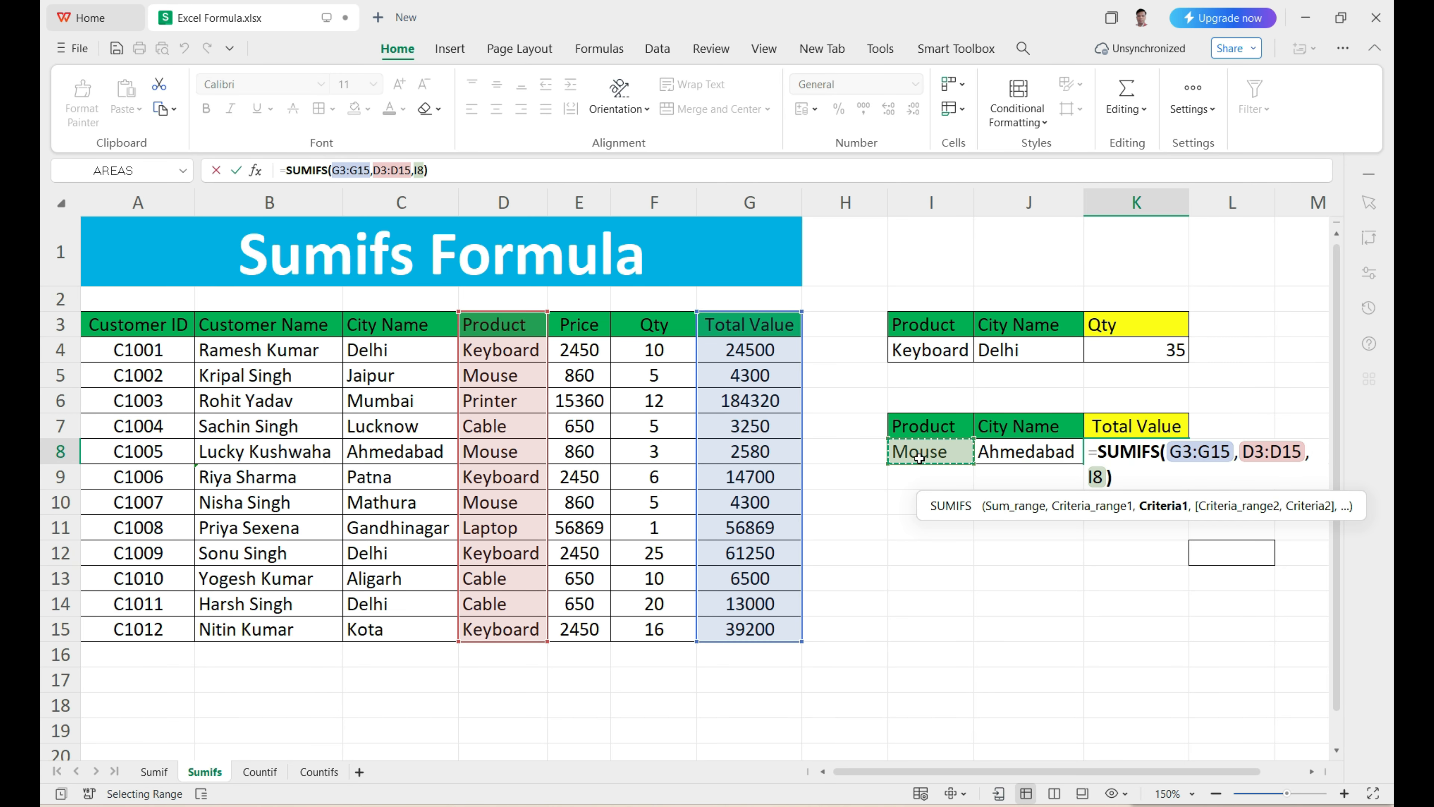
{"action": "type", "text": ","}
Step: Complete the K8 SUMIFS formula with the City Name column C3:C15 as the second criteria range and J8 as its criterion
{"action": "left_click", "coordinate": [1311, 771]}
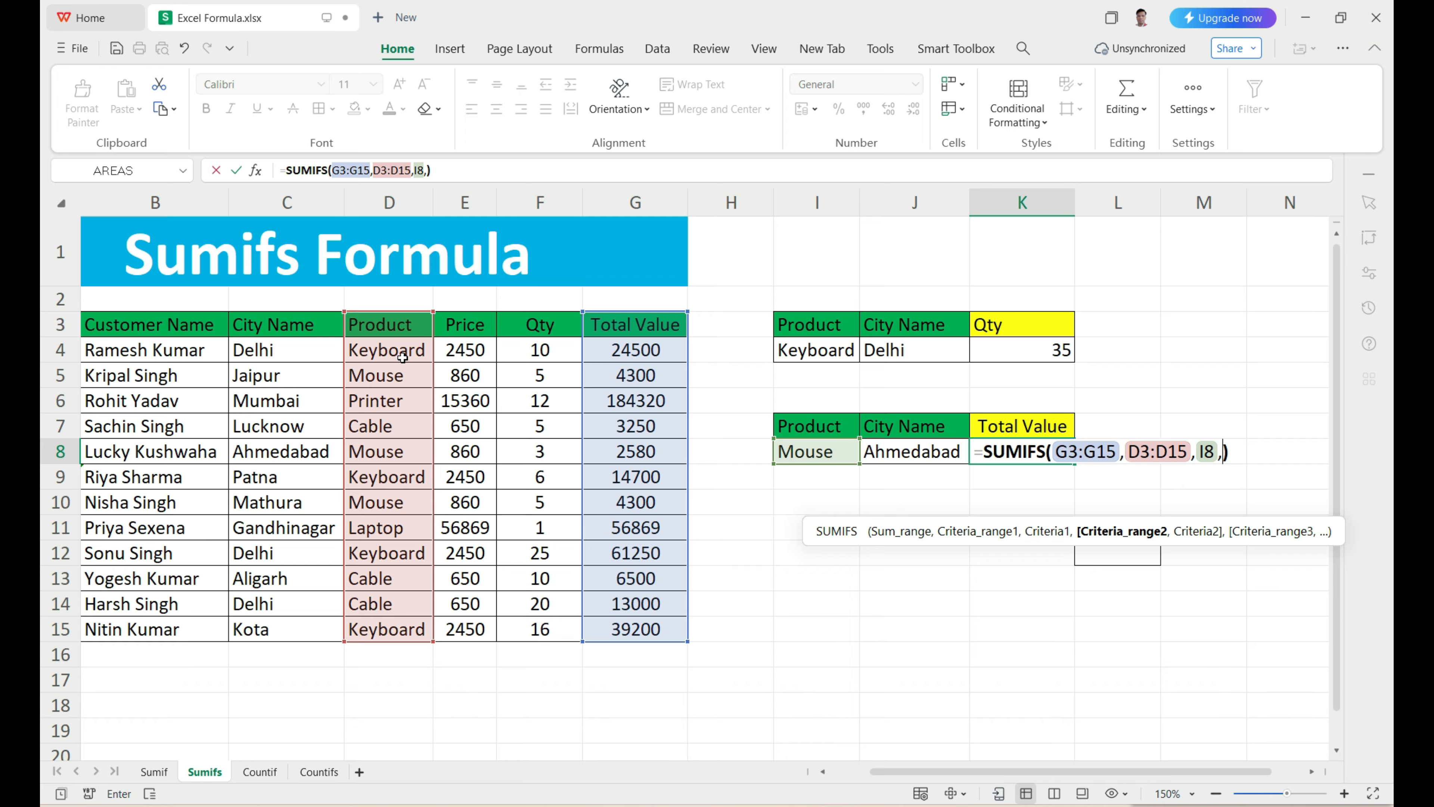
{"action": "left_click_drag", "start_coordinate": [314, 328], "coordinate": [311, 624]}
{"action": "type", "text": ","}
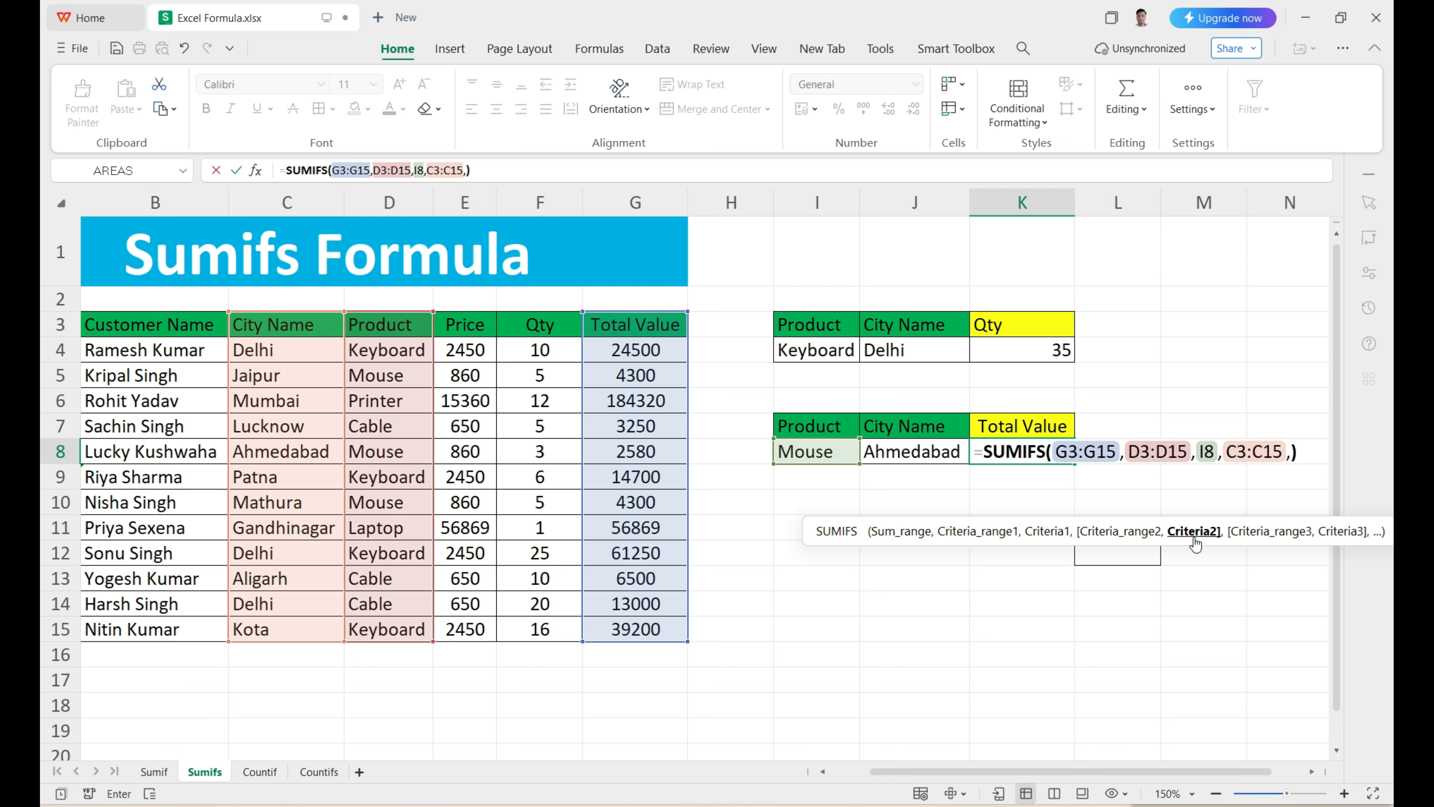
{"action": "left_click", "coordinate": [909, 452]}
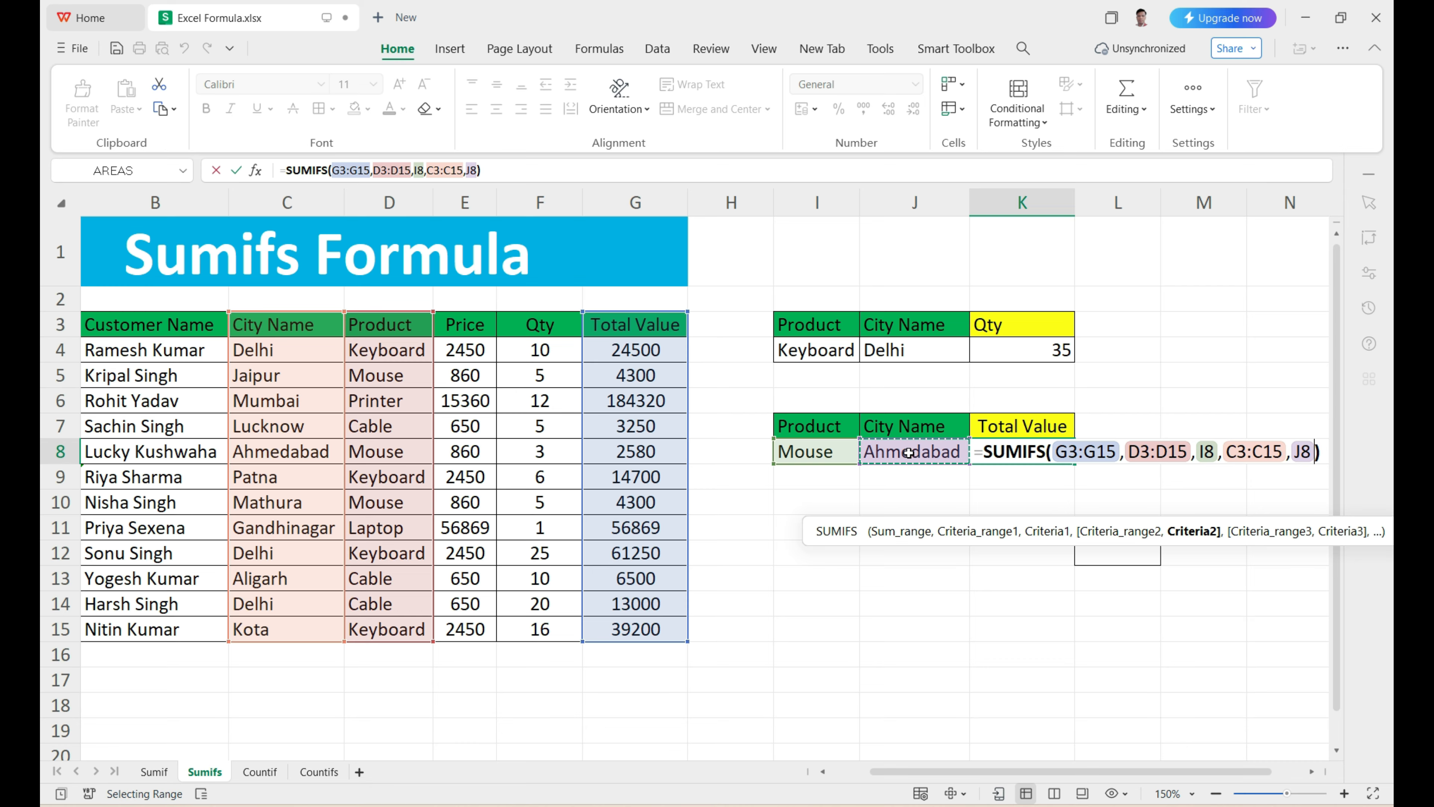
{"action": "key", "text": "Return"}
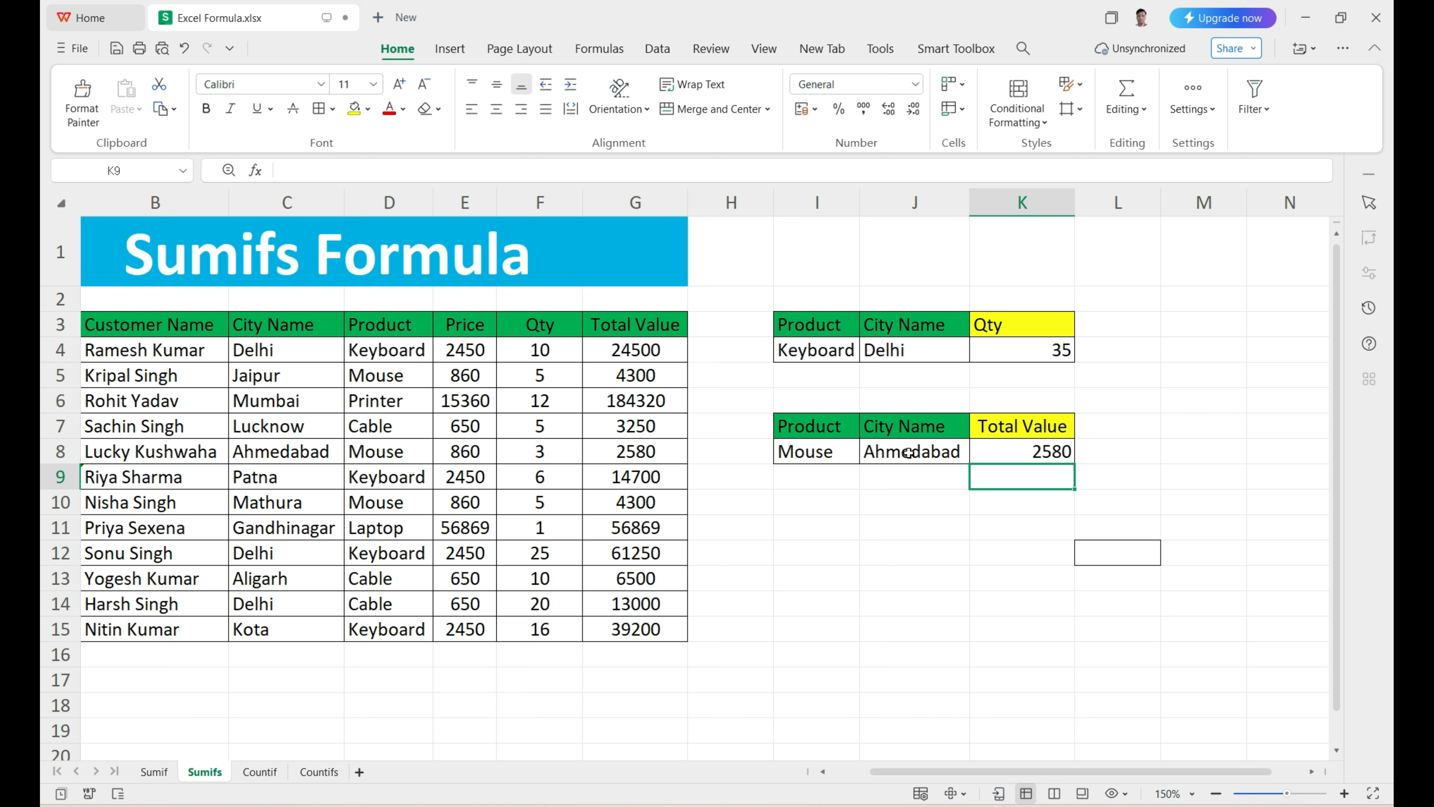
Step: Check the K8 total value against the city and Total Value entries of the Mouse rows in the data table
{"action": "left_click", "coordinate": [825, 461]}
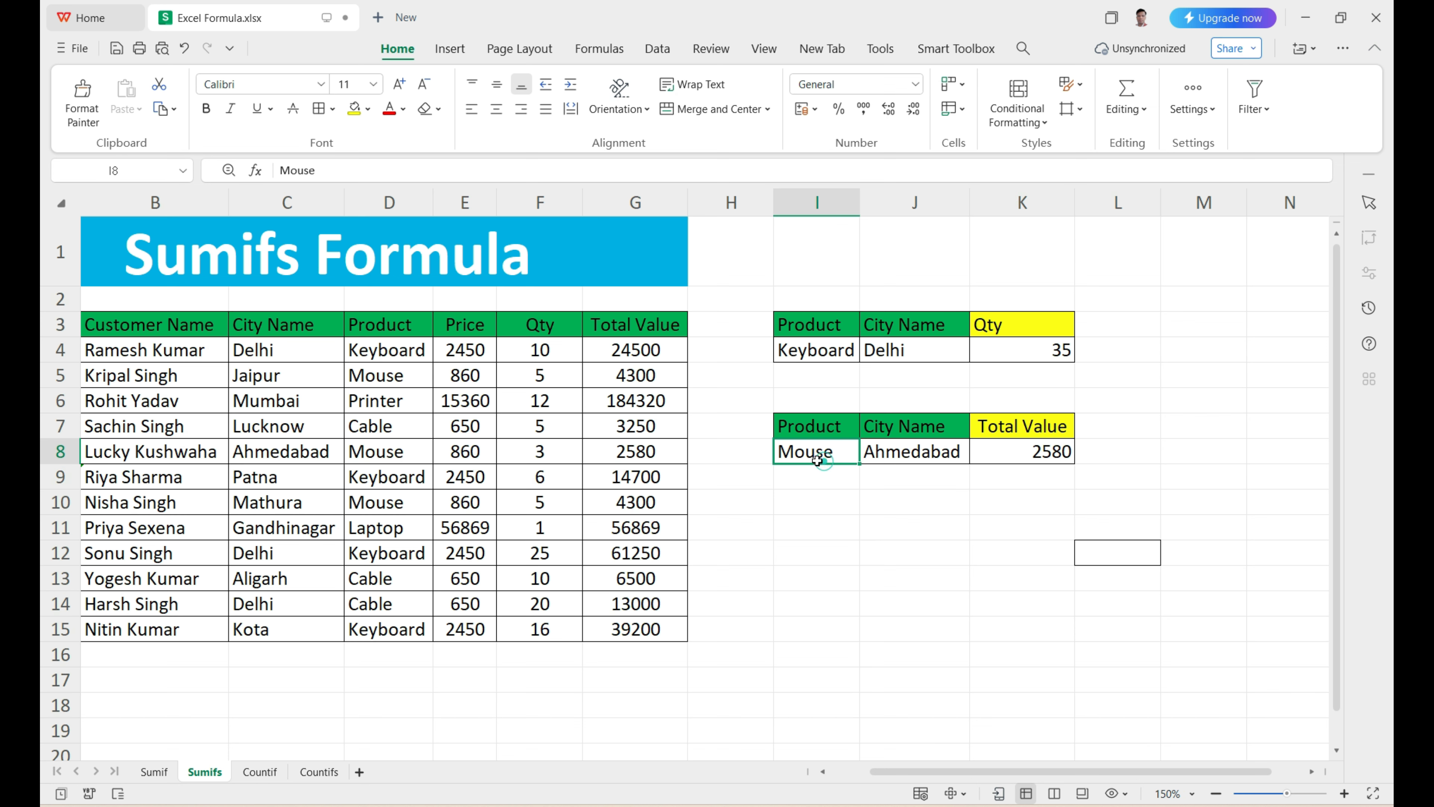
{"action": "left_click", "coordinate": [904, 455]}
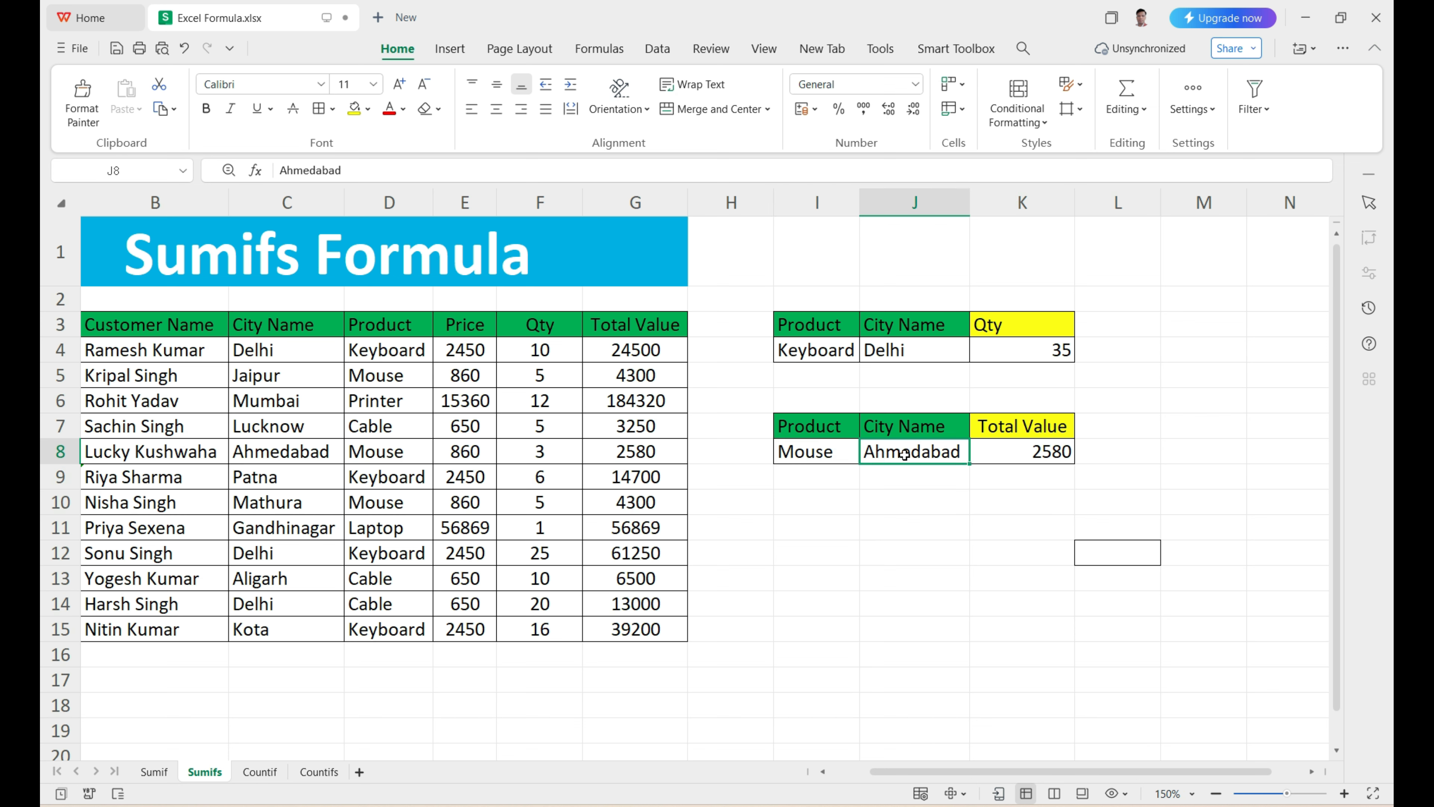
{"action": "left_click", "coordinate": [1038, 454]}
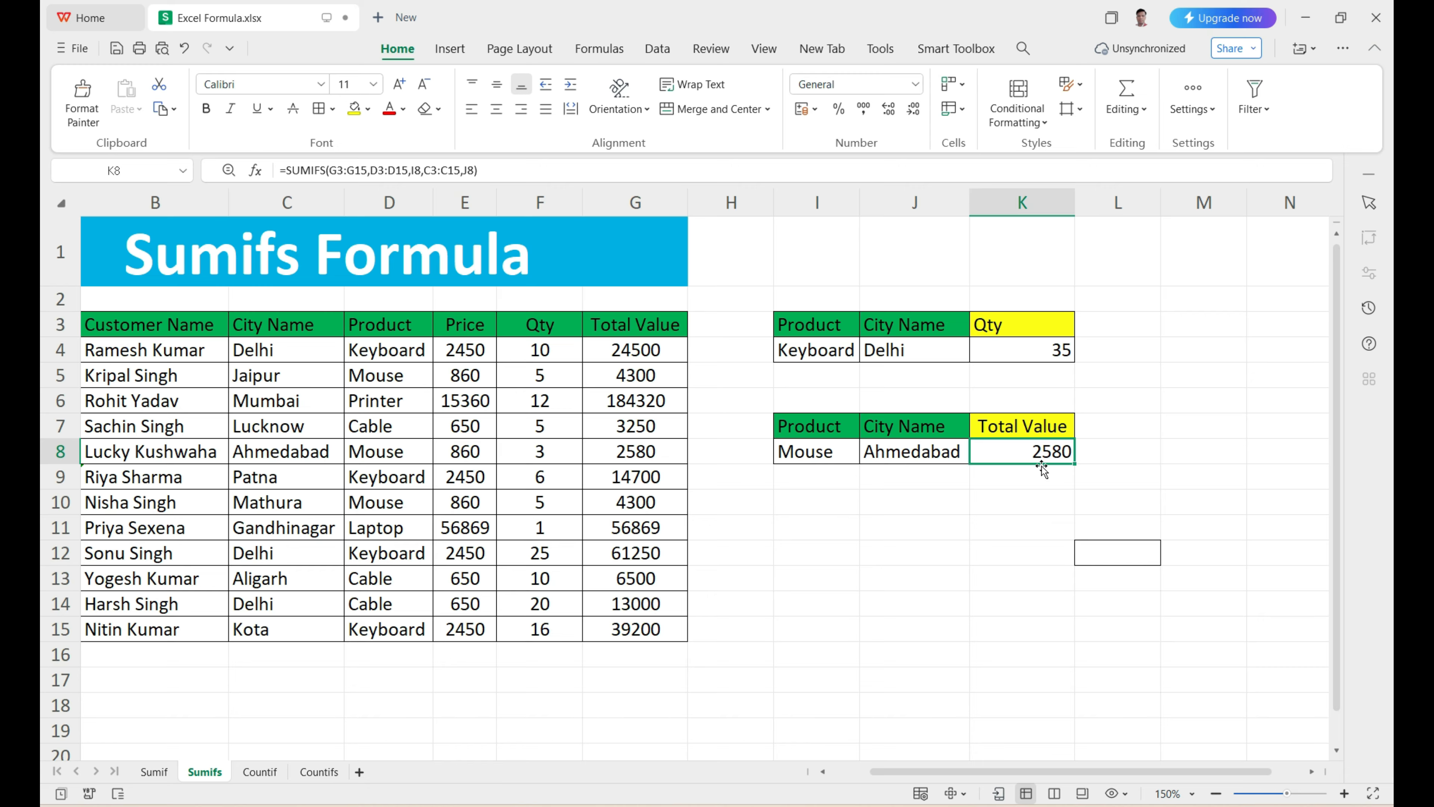
{"action": "left_click", "coordinate": [385, 353]}
{"action": "left_click", "coordinate": [388, 373]}
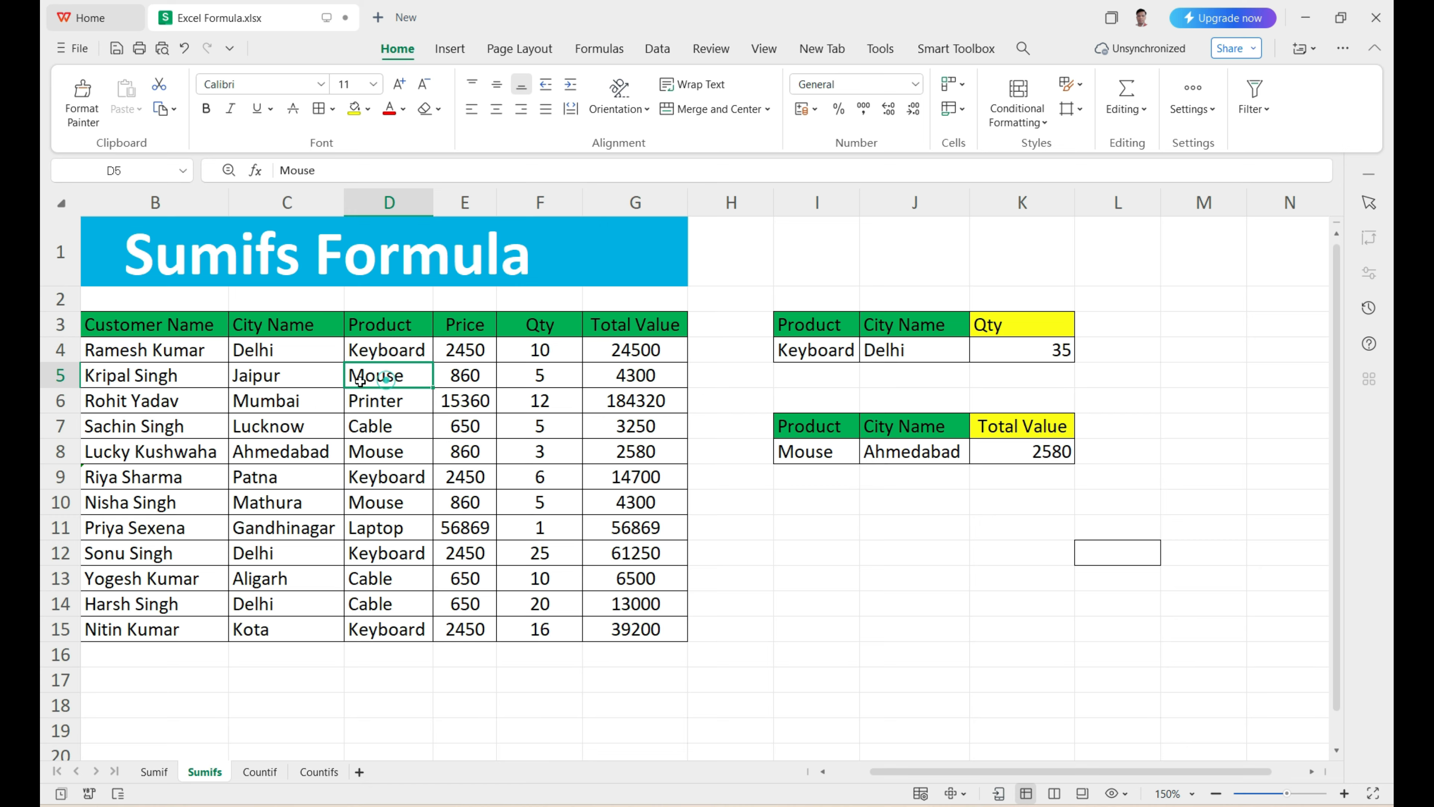
{"action": "left_click", "coordinate": [301, 380]}
{"action": "left_click", "coordinate": [376, 459]}
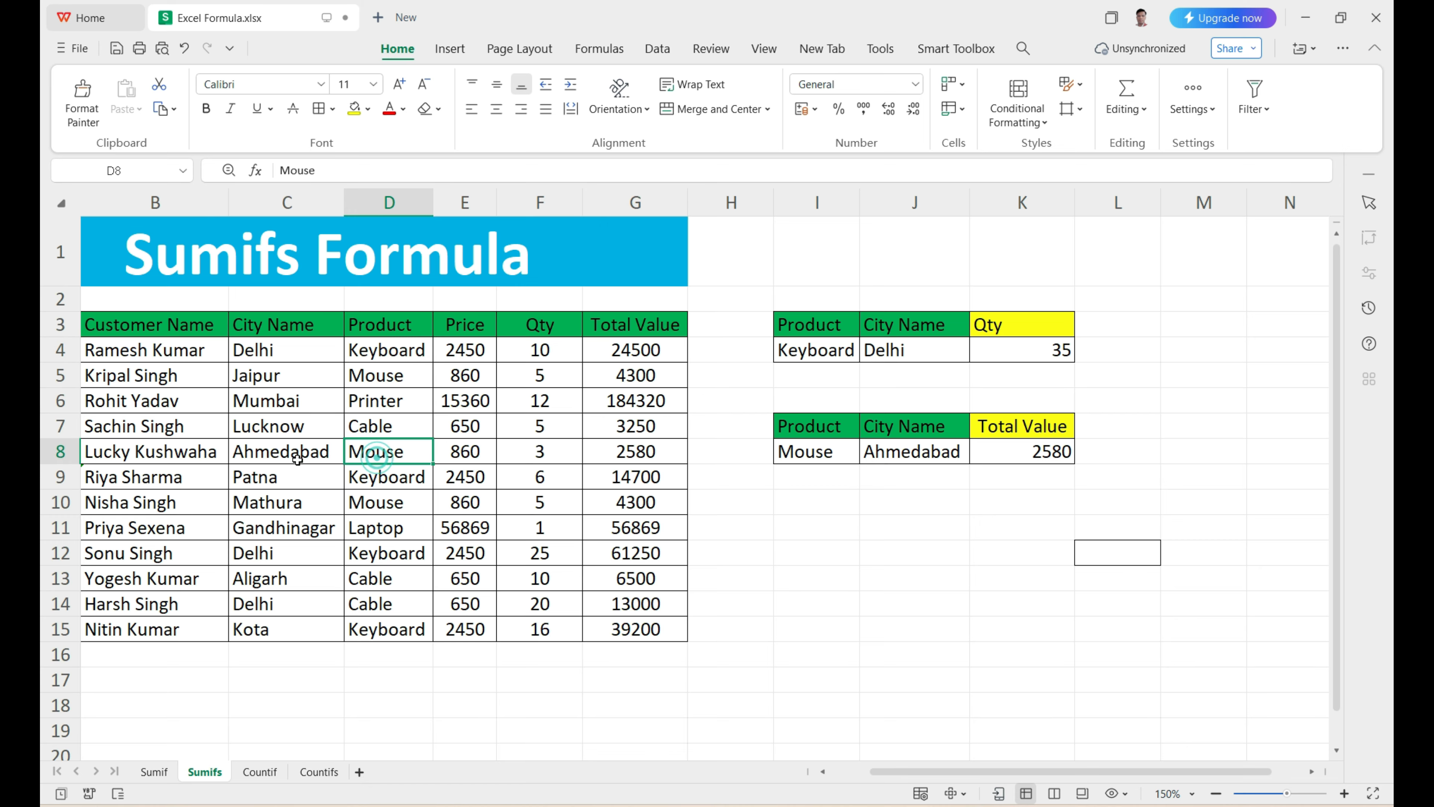
{"action": "left_click", "coordinate": [297, 454]}
{"action": "left_click", "coordinate": [634, 452]}
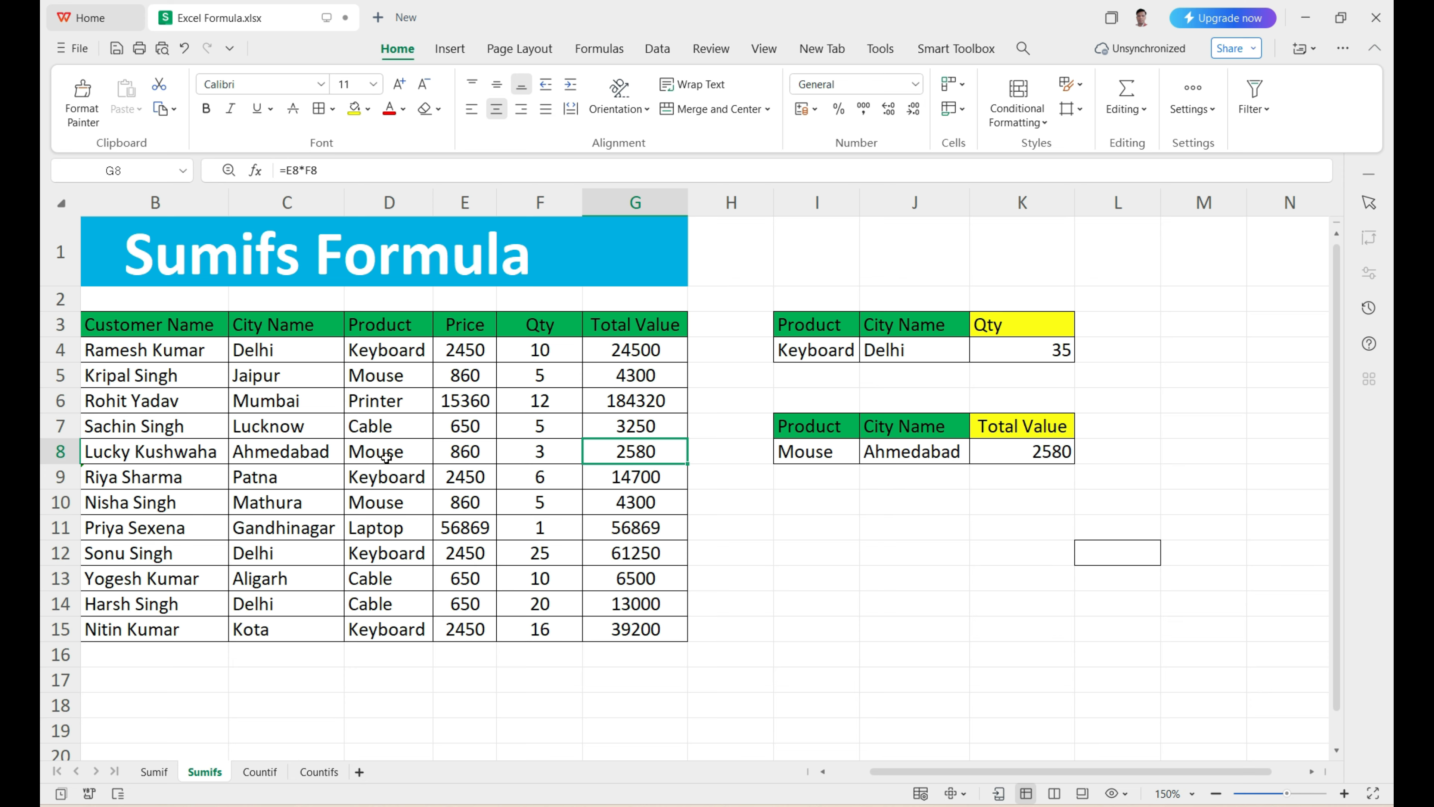
{"action": "left_click", "coordinate": [381, 502]}
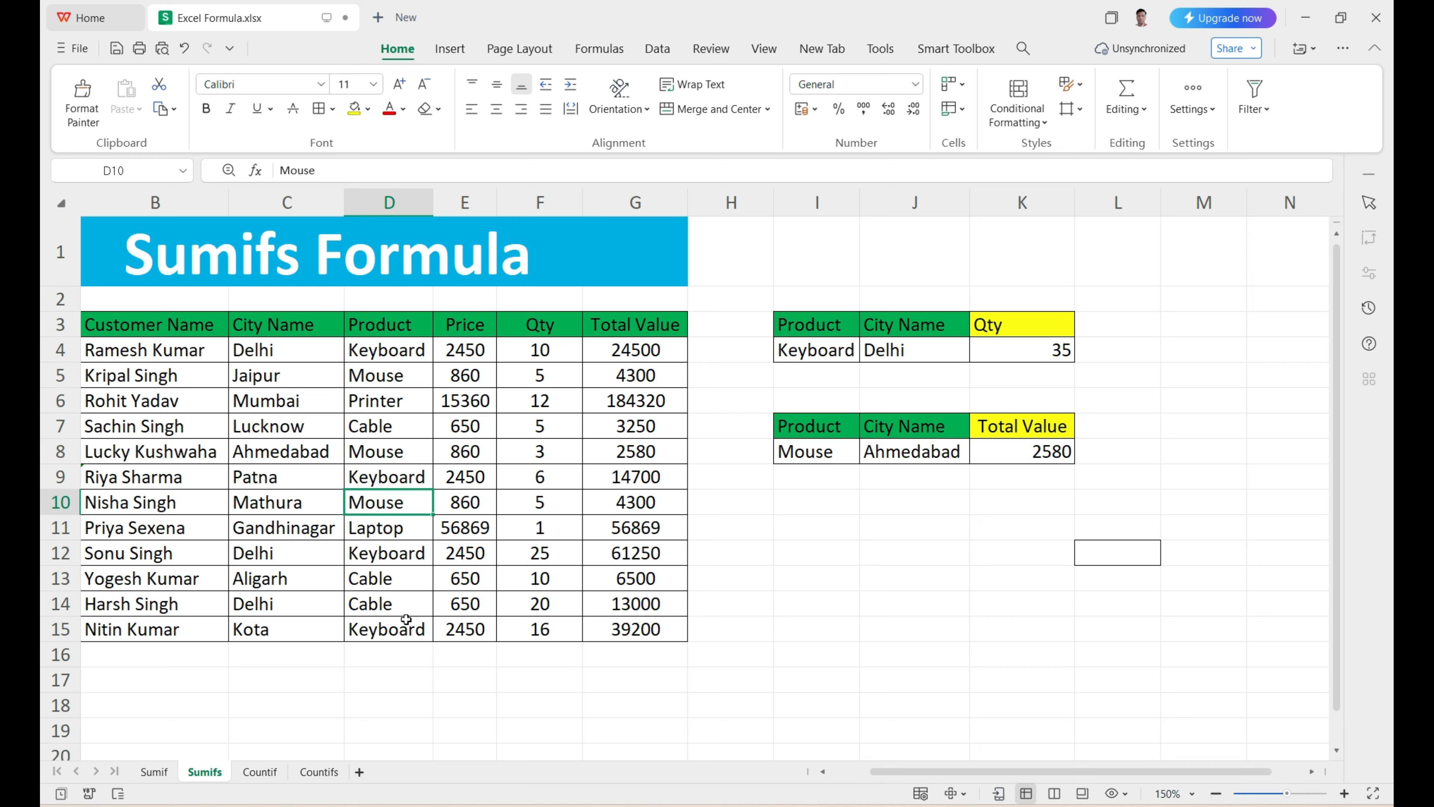
{"action": "left_click", "coordinate": [307, 509]}
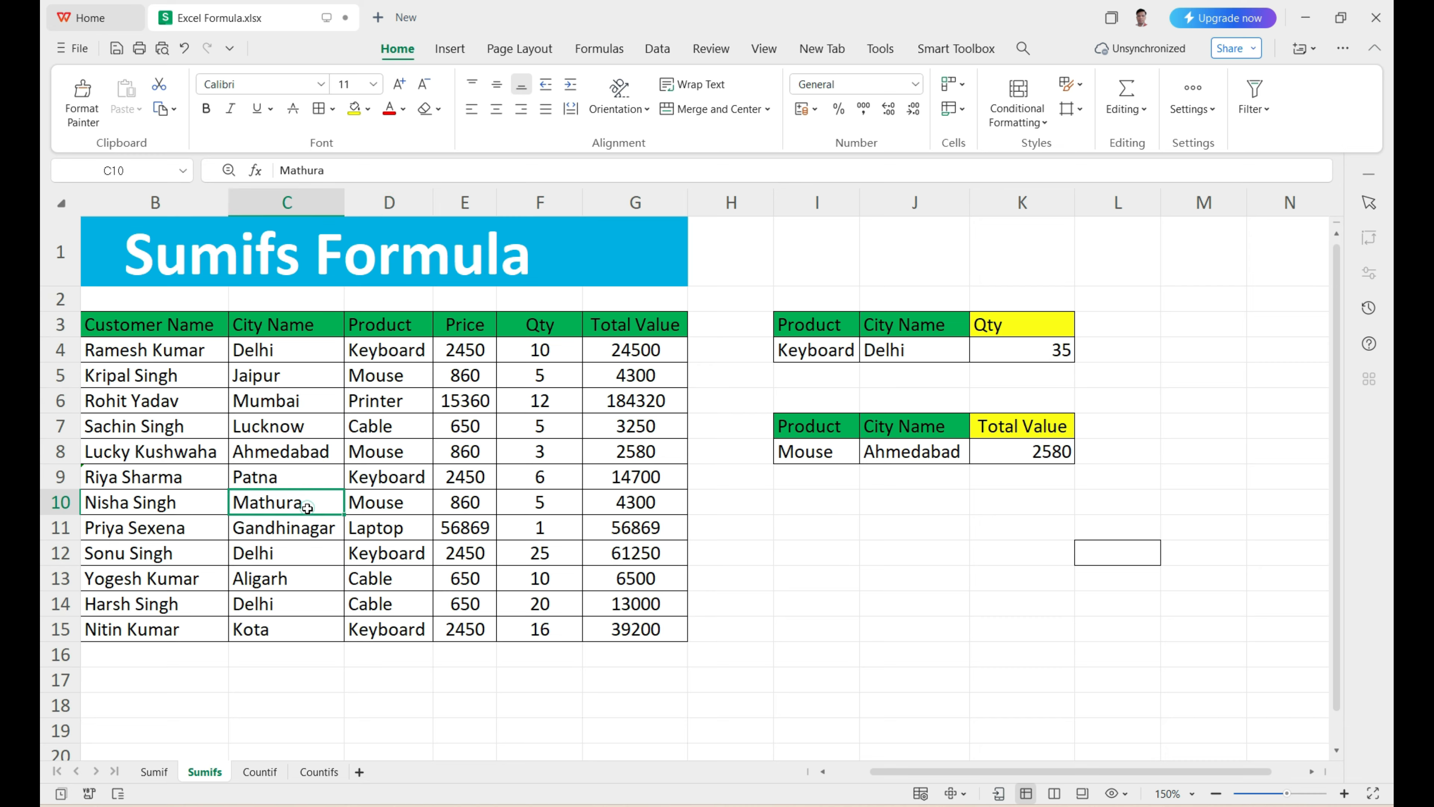
Step: Change the city in C10 to Ahmedabad by copying the entry from C8
{"action": "left_click", "coordinate": [299, 452]}
{"action": "key", "text": "ctrl+c"}
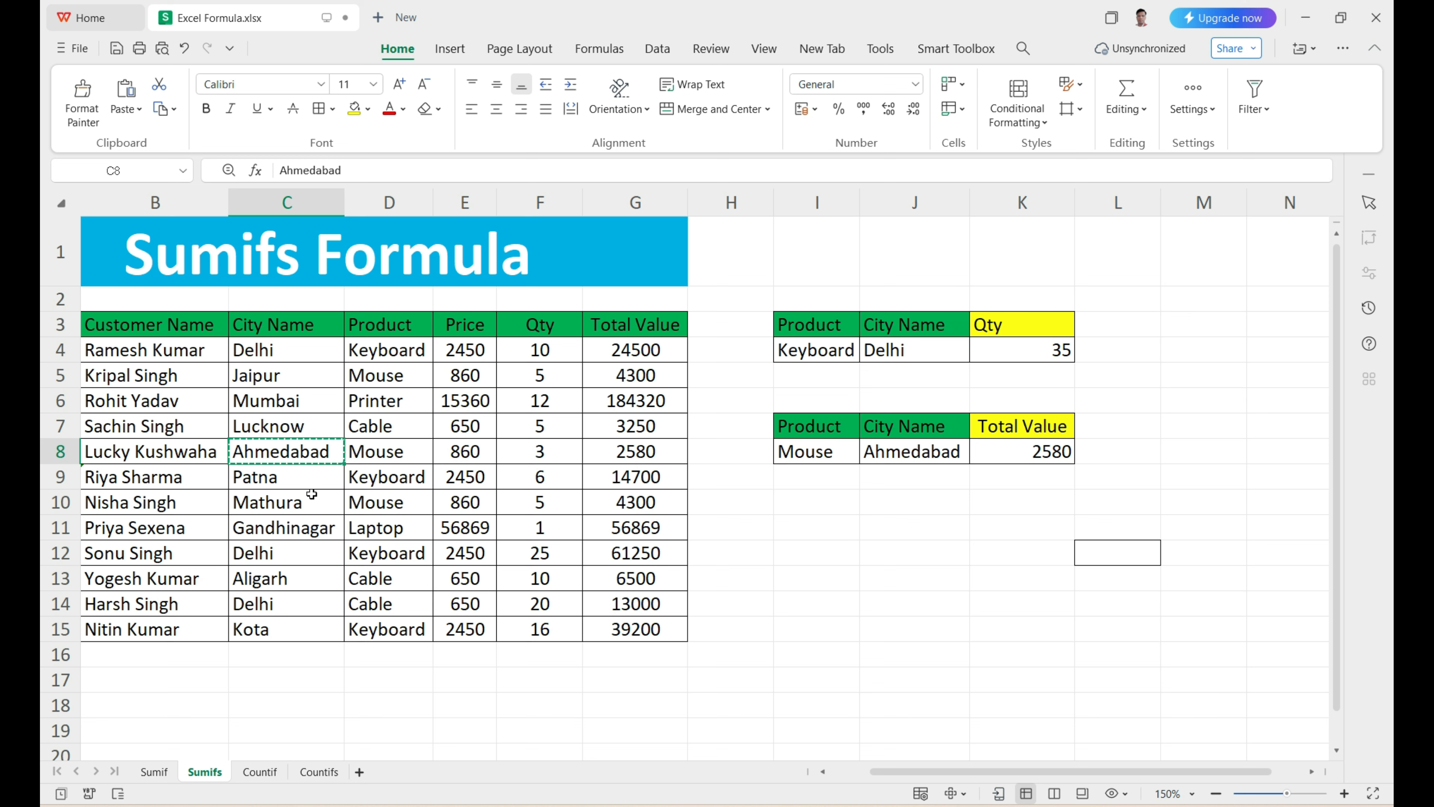
{"action": "left_click", "coordinate": [300, 512]}
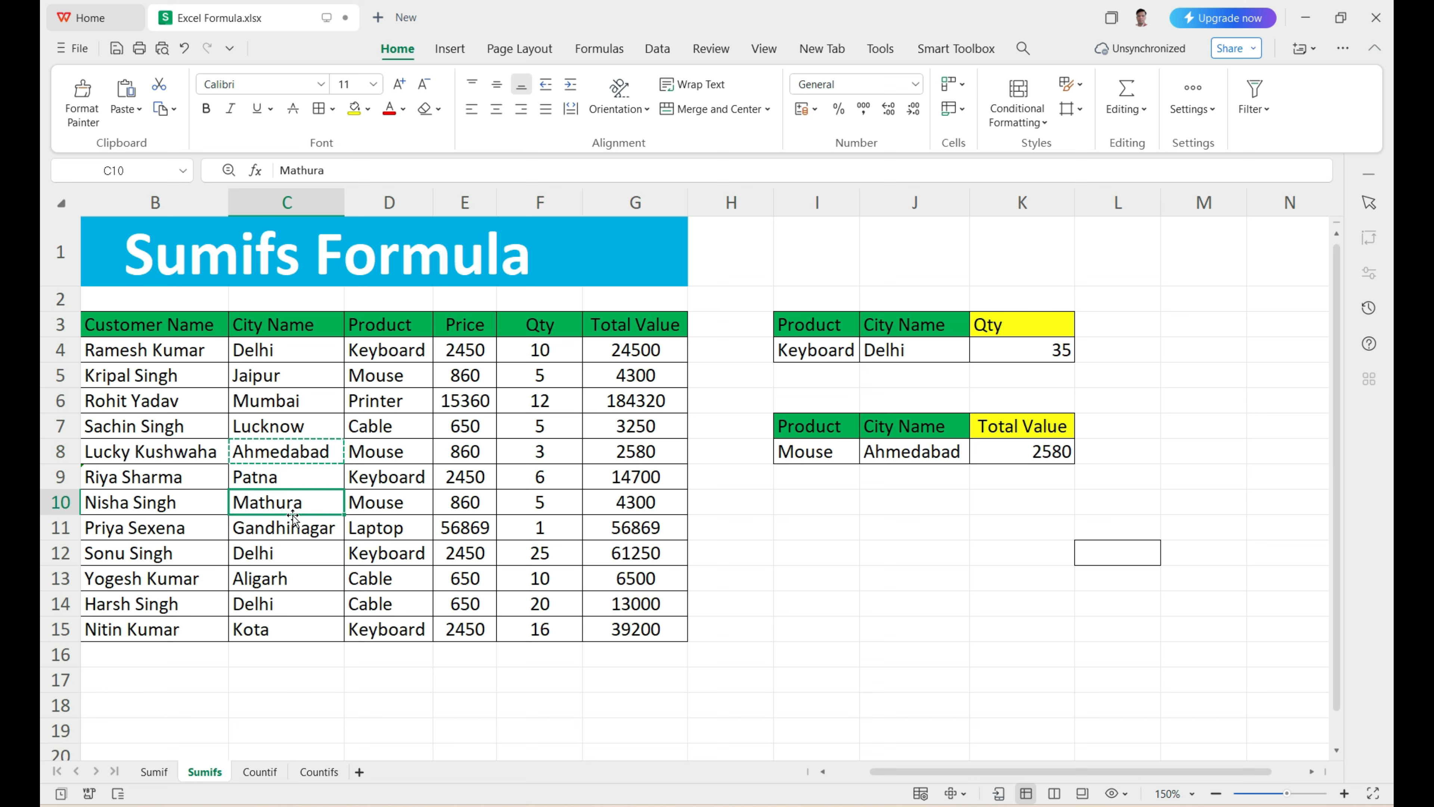
{"action": "key", "text": "ctrl+v"}
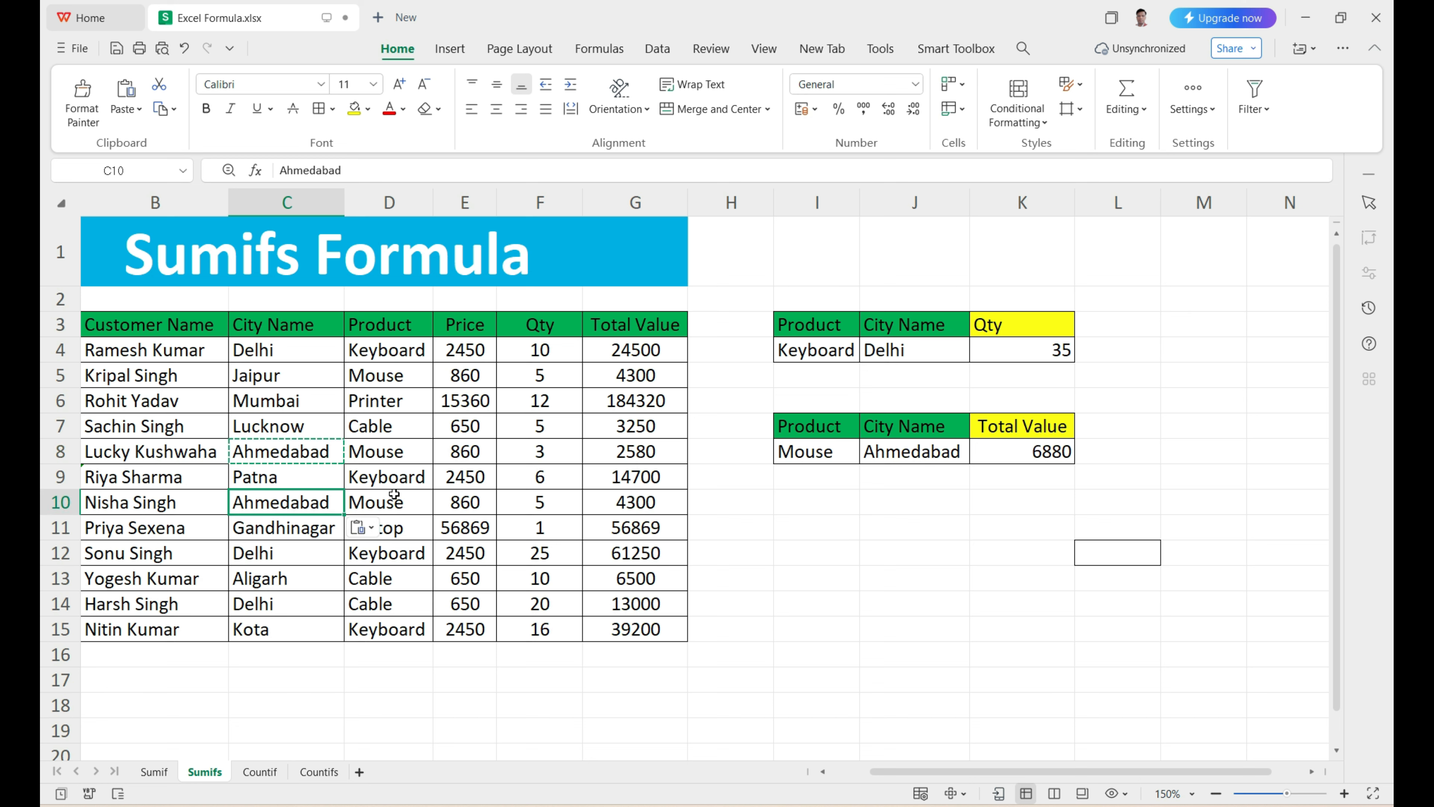
Step: Check the K8 SUMIFS total against the Total Value entries of the two Mouse/Ahmedabad rows, G10 and G8
{"action": "left_click", "coordinate": [1046, 474]}
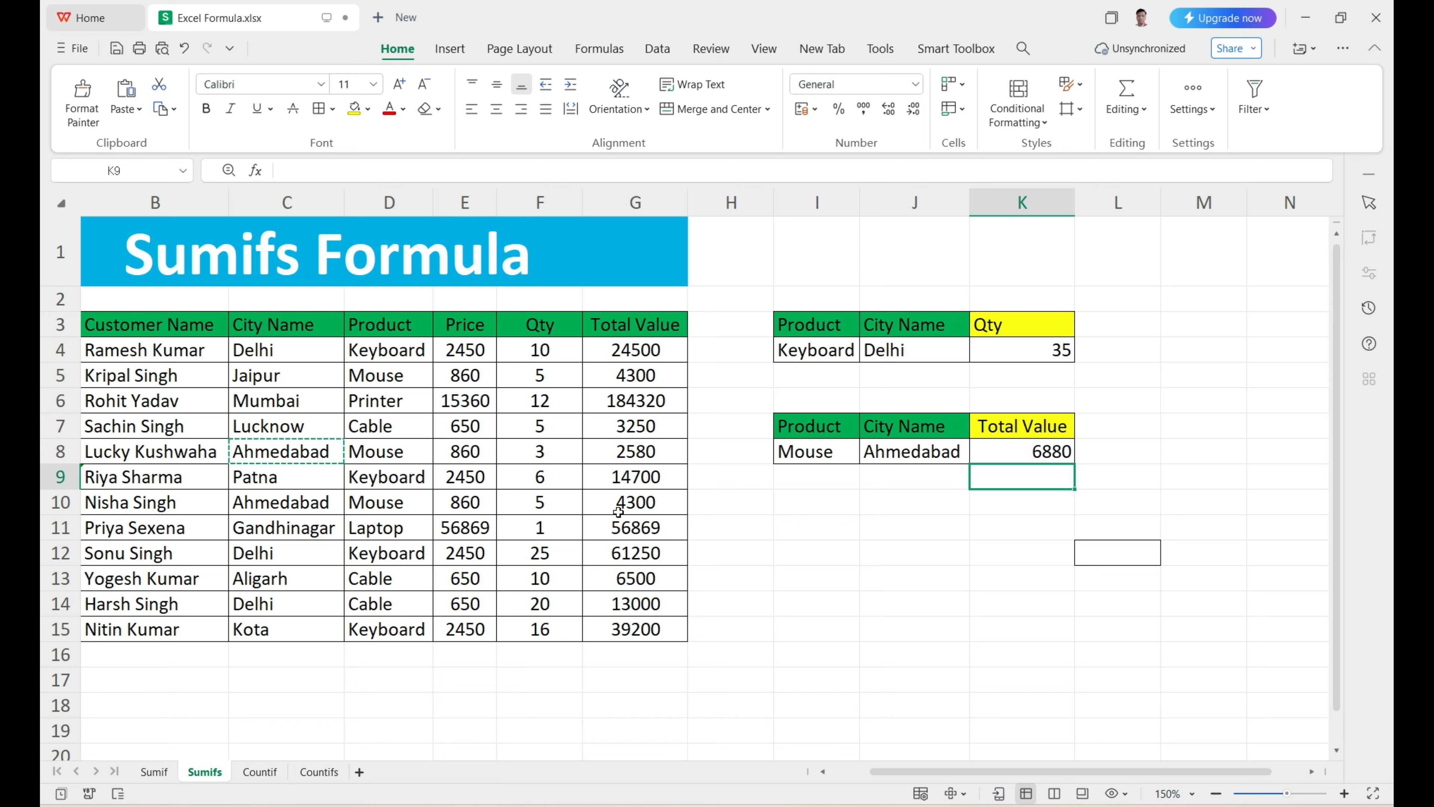
{"action": "left_click", "coordinate": [628, 506]}
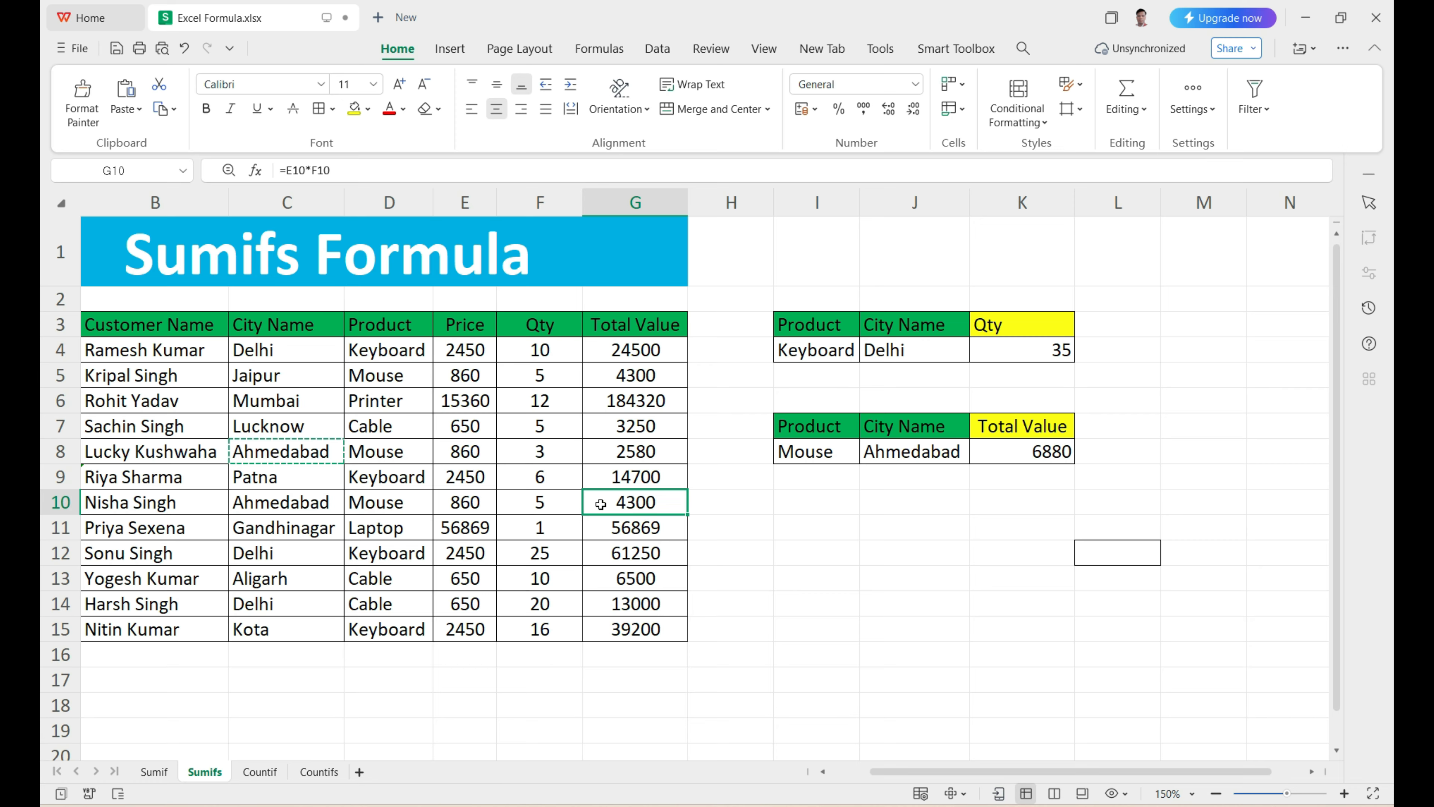
{"action": "left_click", "coordinate": [642, 456]}
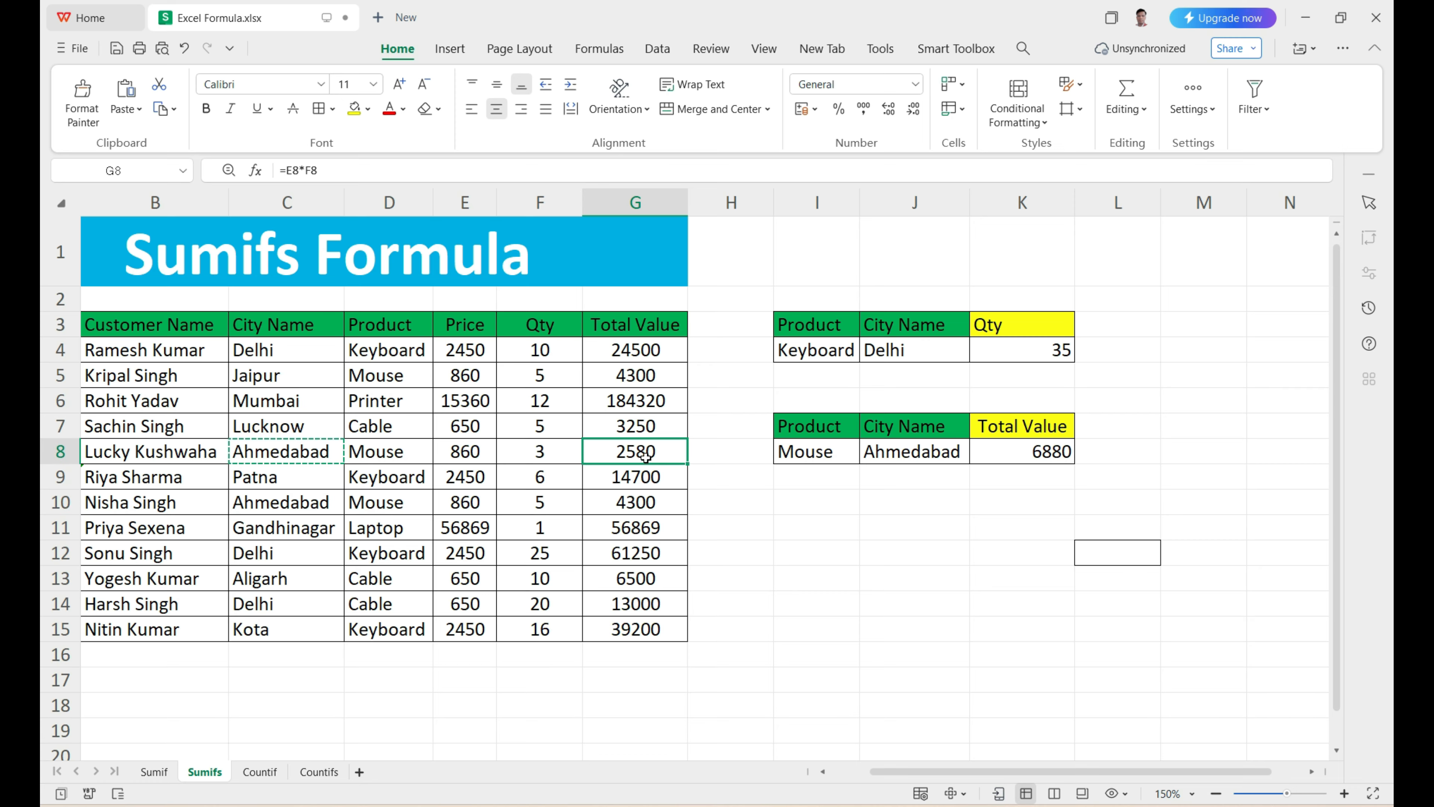
{"action": "left_click", "coordinate": [1037, 452]}
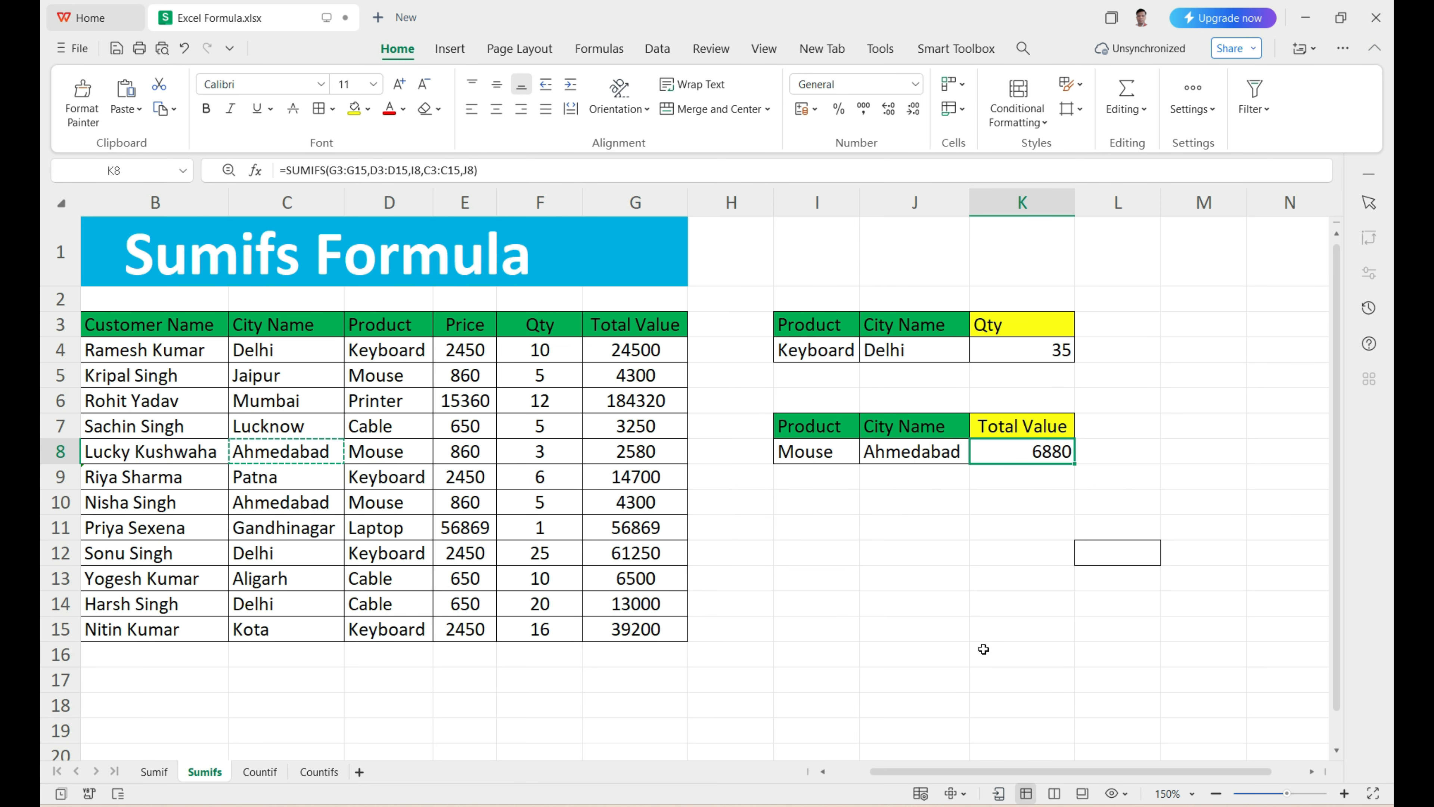
Step: Switch to the Countif sheet
{"action": "left_click_drag", "start_coordinate": [973, 769], "coordinate": [909, 768]}
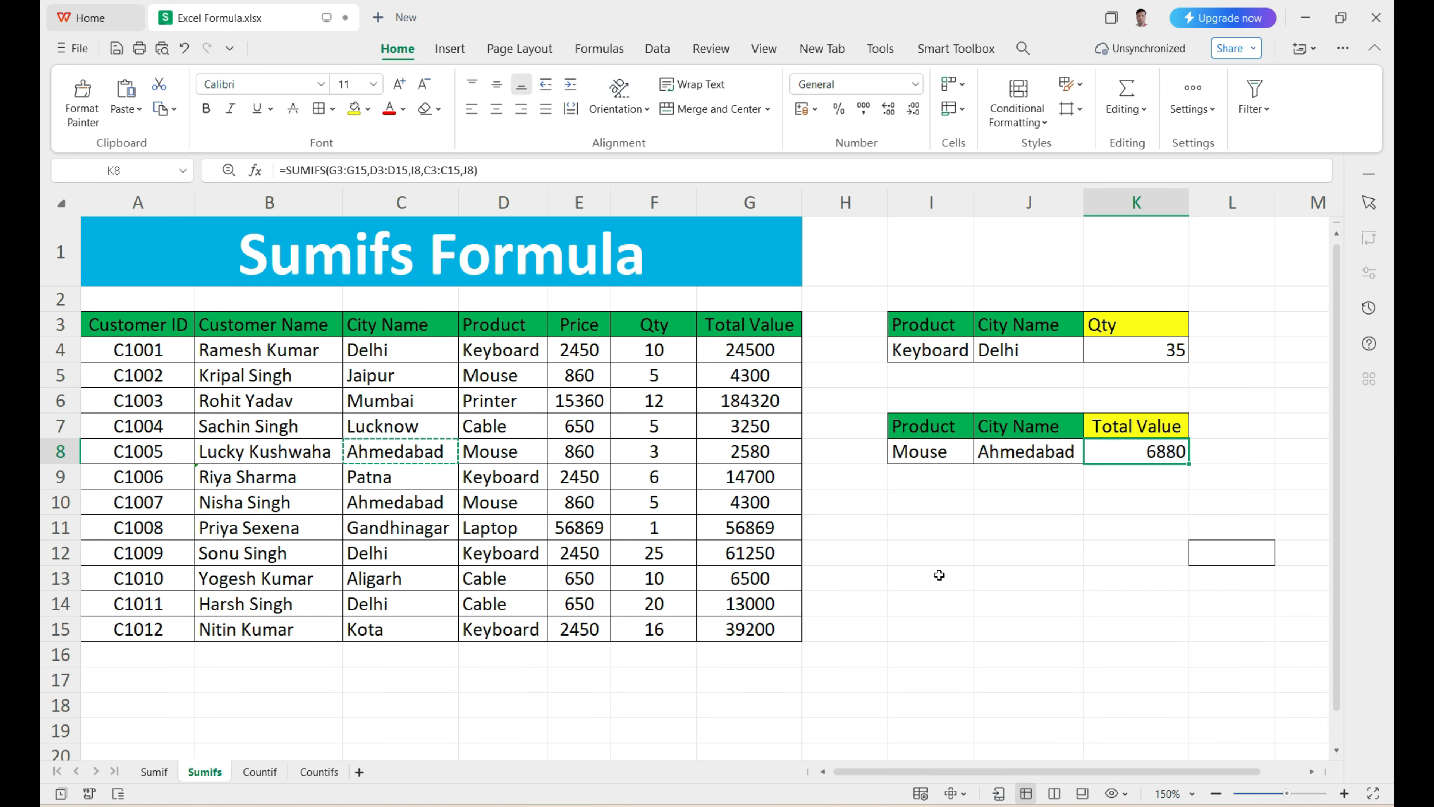
{"action": "left_click", "coordinate": [248, 774]}
{"action": "left_click", "coordinate": [994, 639]}
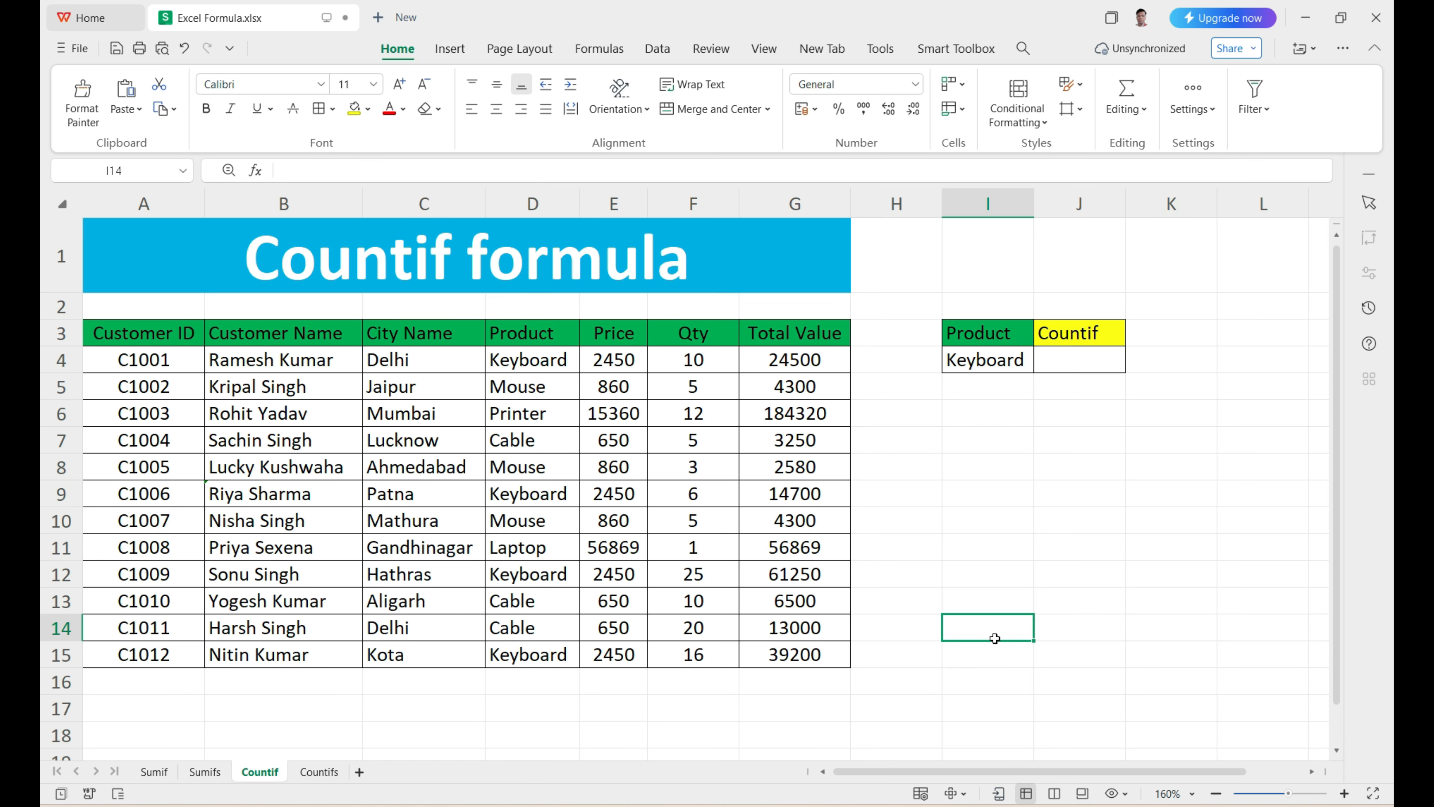
Step: Examine the data table A3:G15, its Product column D3:D15 and the entries in it that match the I4 product
{"action": "left_click", "coordinate": [1081, 376]}
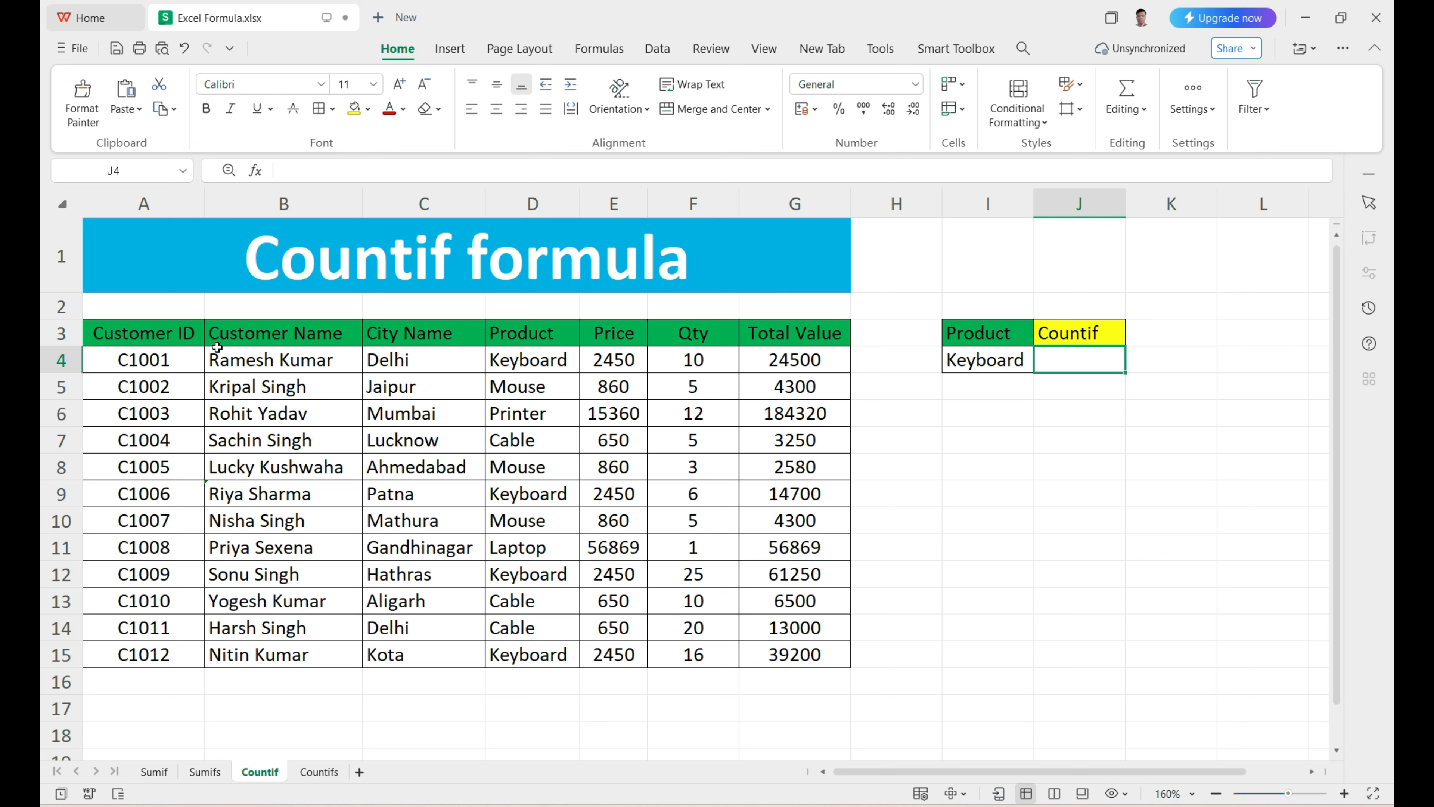
{"action": "left_click_drag", "start_coordinate": [186, 339], "coordinate": [799, 664]}
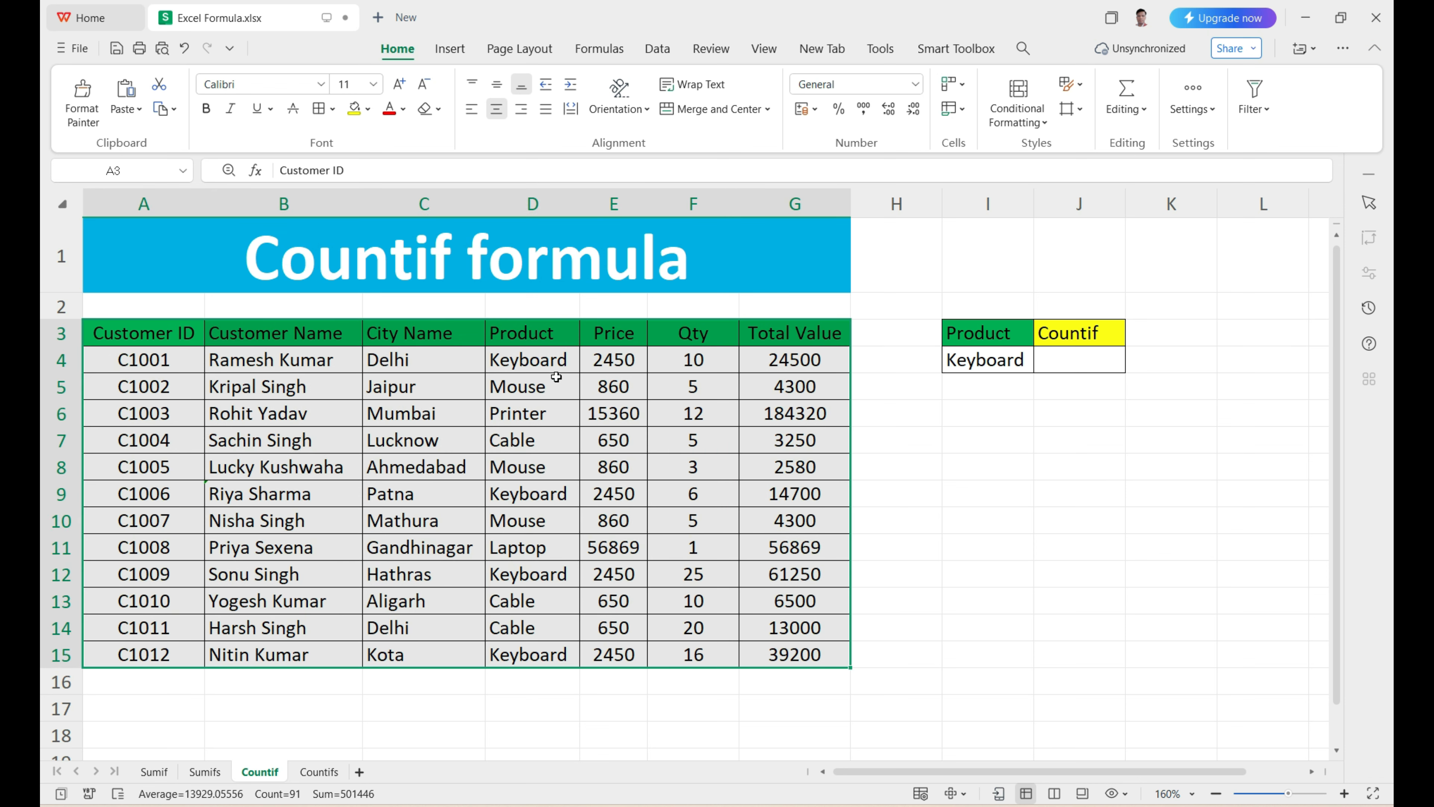
{"action": "left_click_drag", "start_coordinate": [544, 333], "coordinate": [537, 655]}
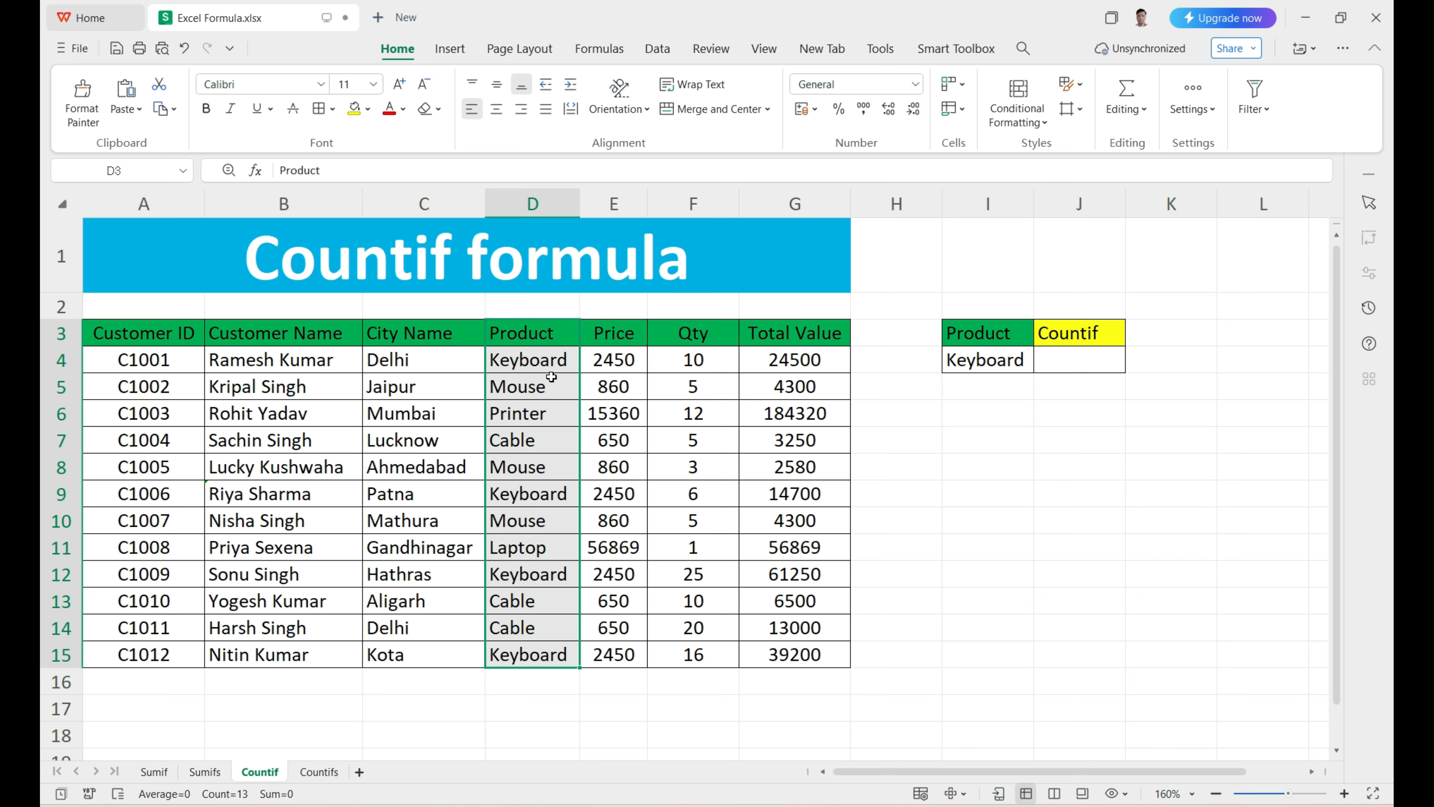
{"action": "left_click", "coordinate": [963, 360]}
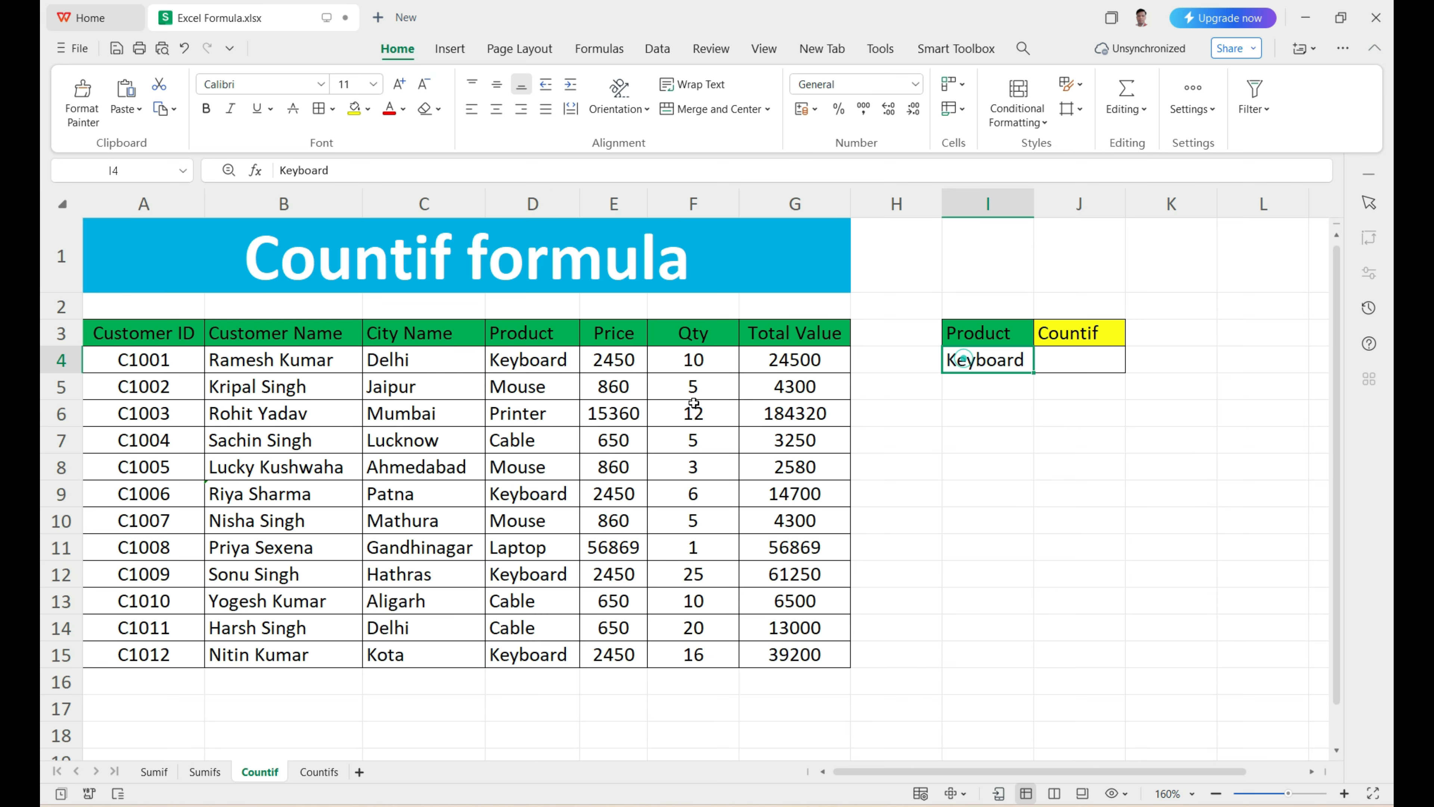
{"action": "left_click", "coordinate": [543, 366]}
{"action": "left_click", "coordinate": [535, 520]}
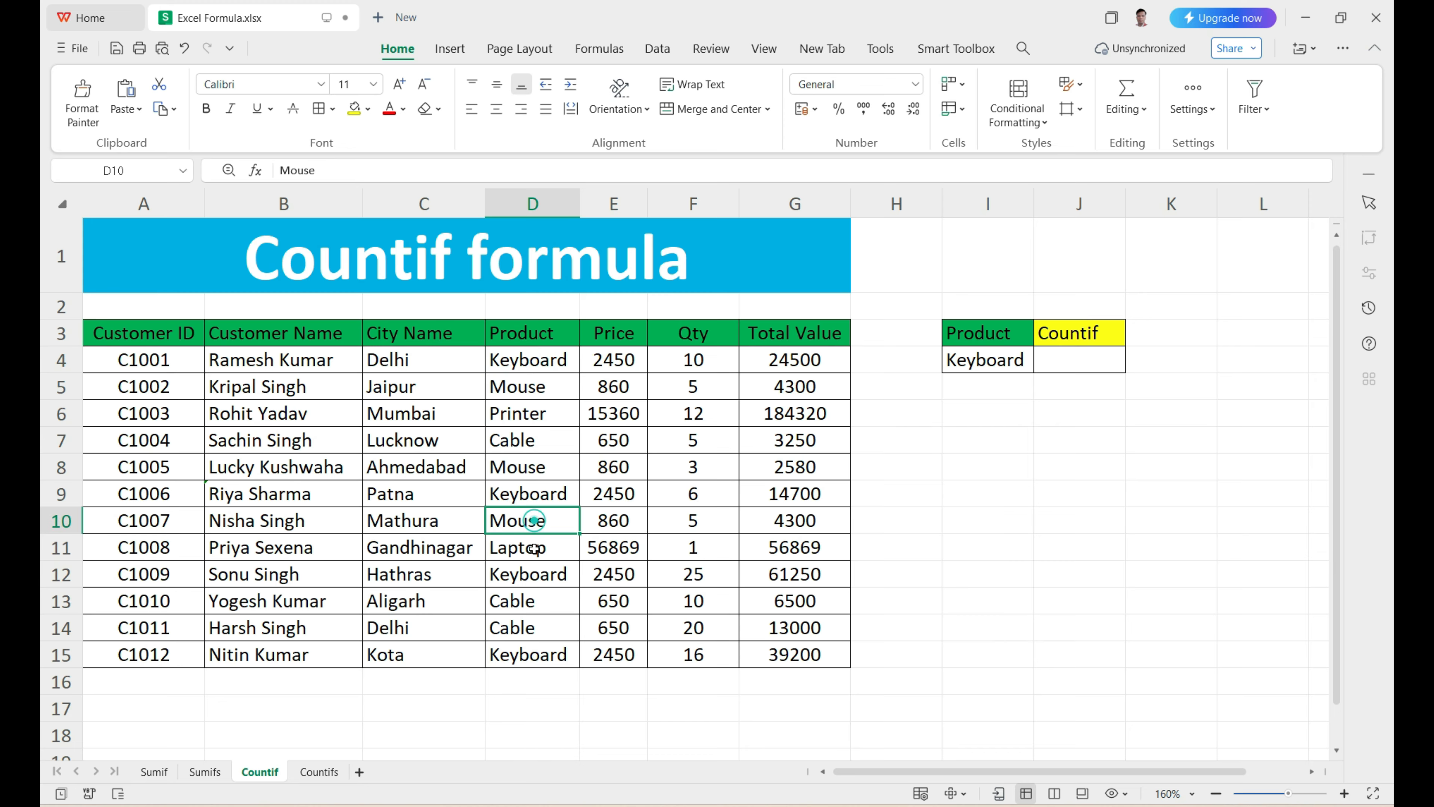
{"action": "left_click", "coordinate": [537, 655]}
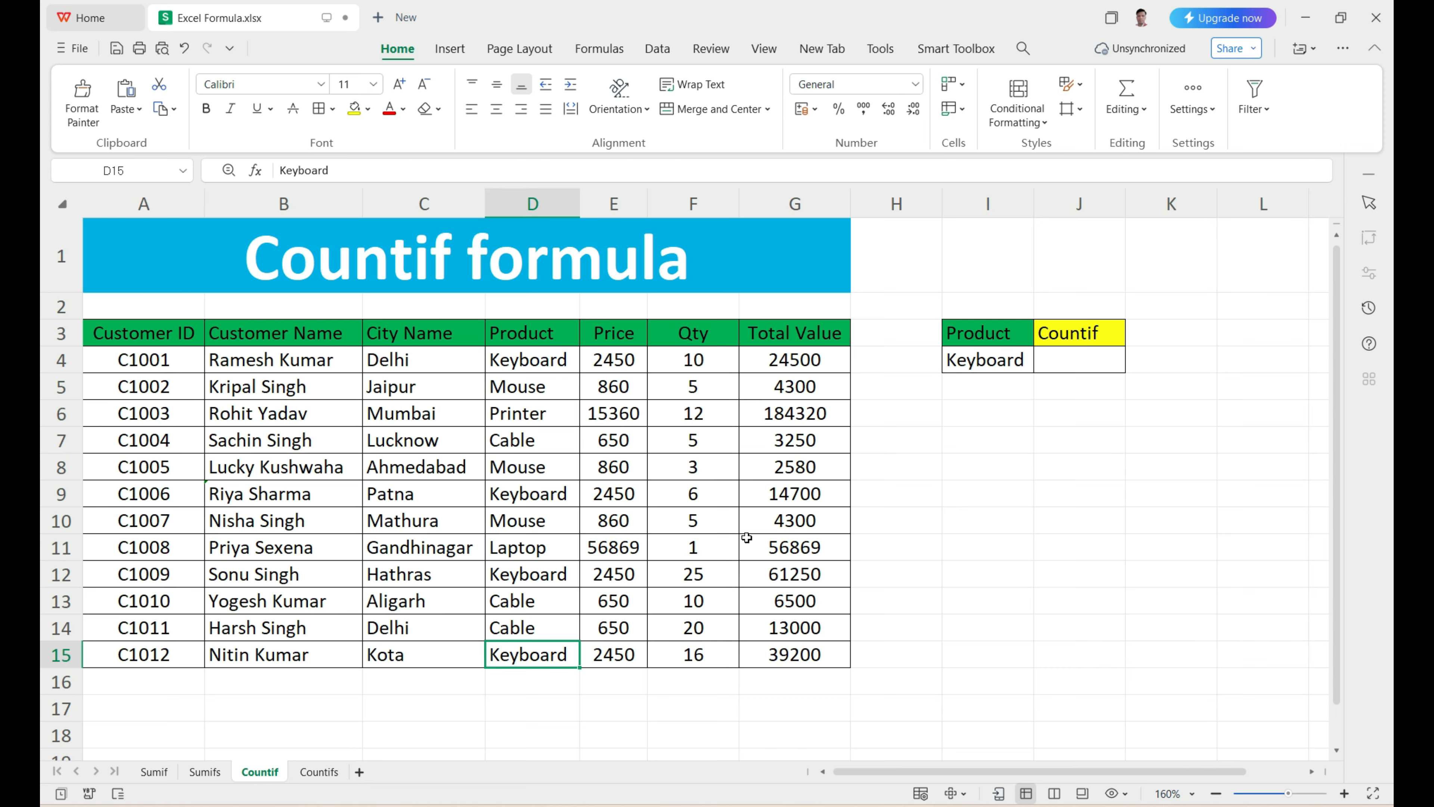
Step: Enter a COUNTIF formula in J4 with the Product column D3:D15 as the criteria range and I4 as the criterion
{"action": "left_click", "coordinate": [1037, 370]}
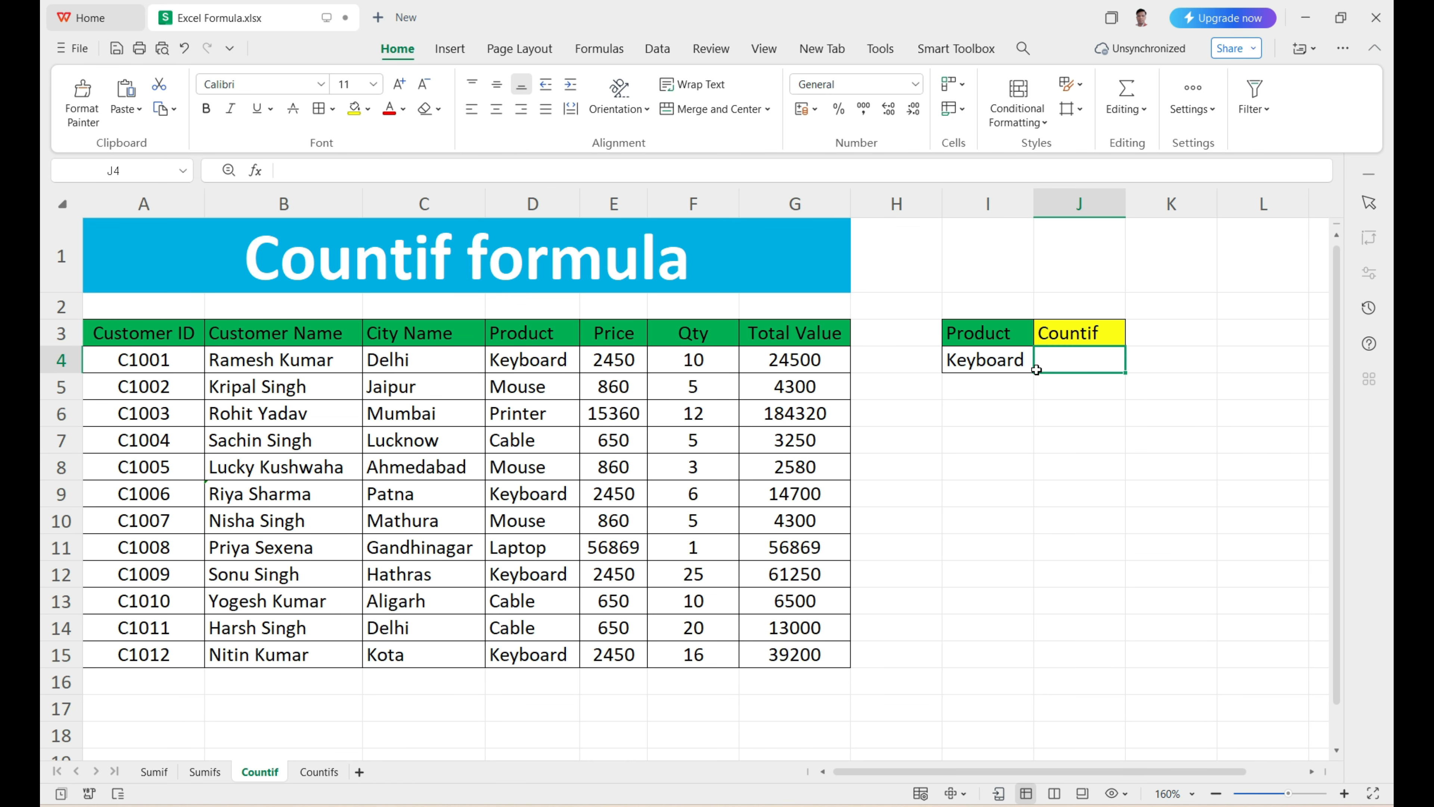
{"action": "type", "text": "="}
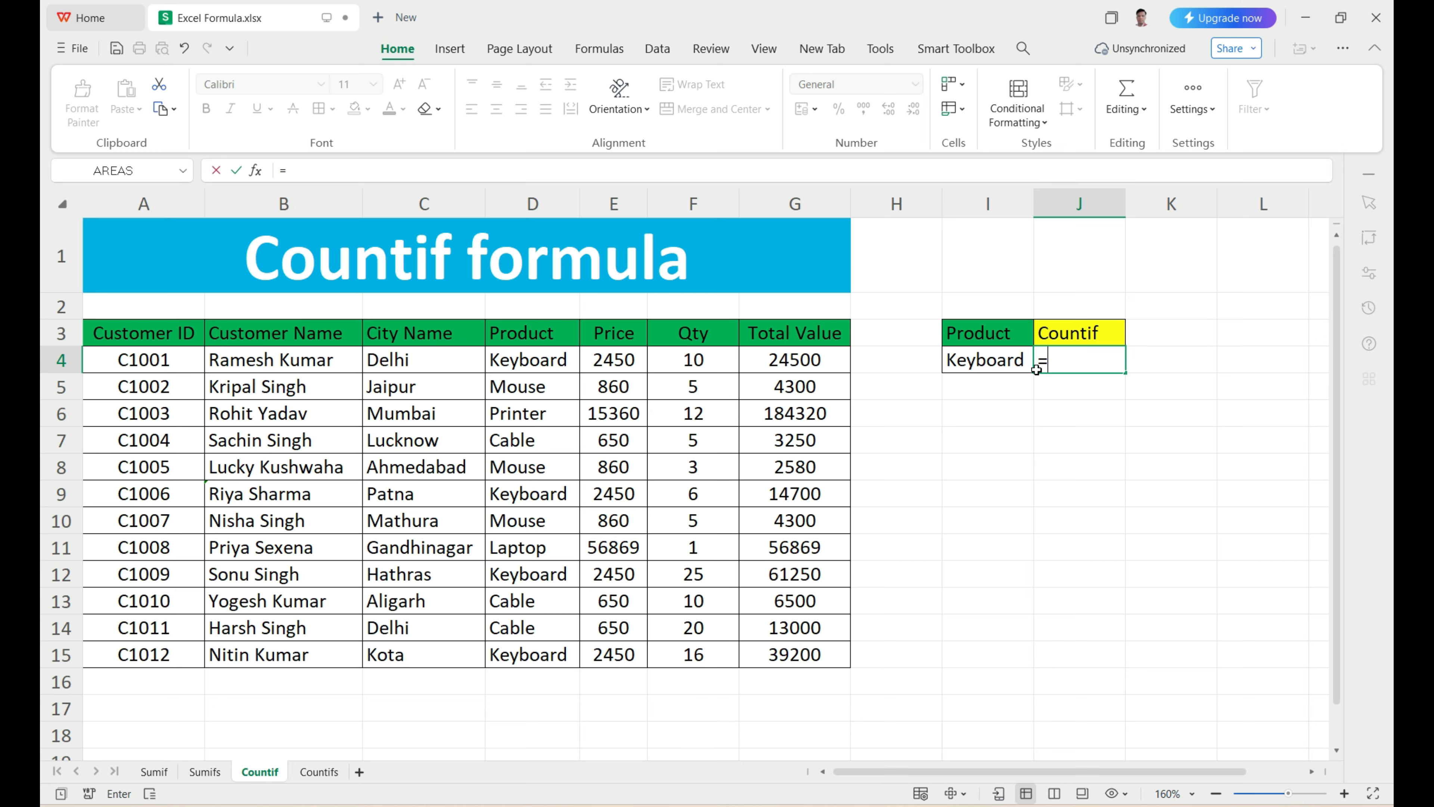
{"action": "type", "text": "counti"}
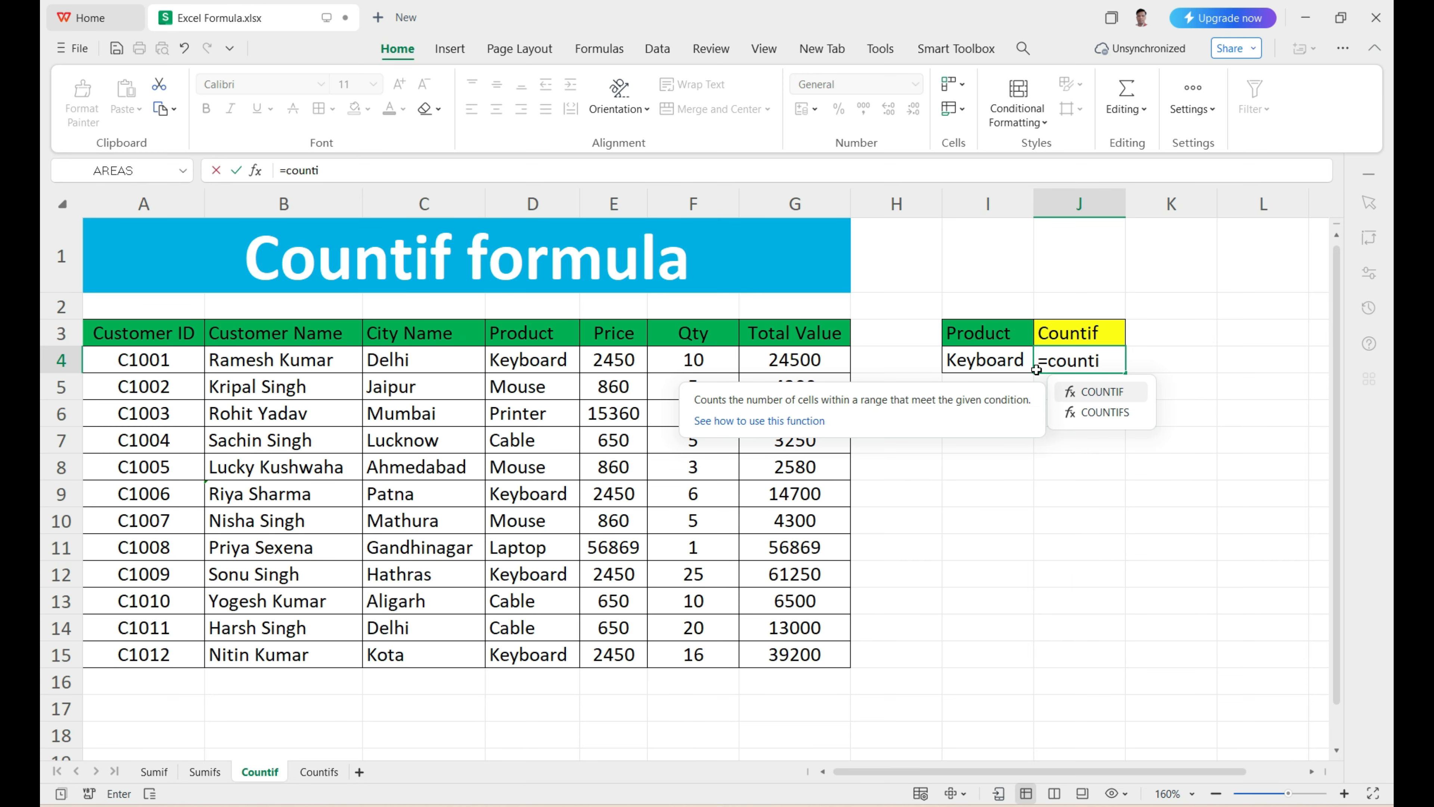
{"action": "type", "text": "f"}
{"action": "key", "text": "Tab"}
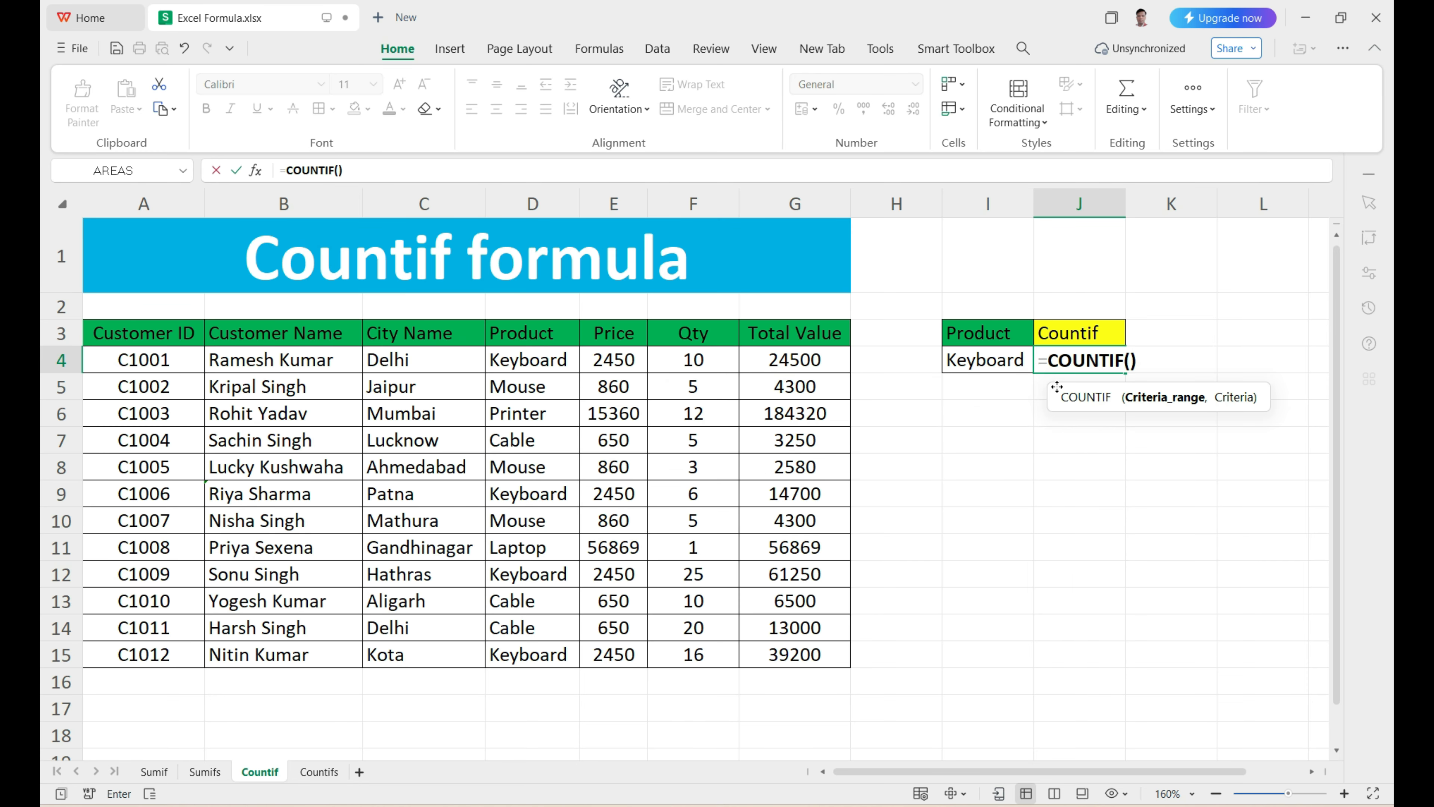
{"action": "left_click_drag", "start_coordinate": [1063, 389], "coordinate": [964, 391]}
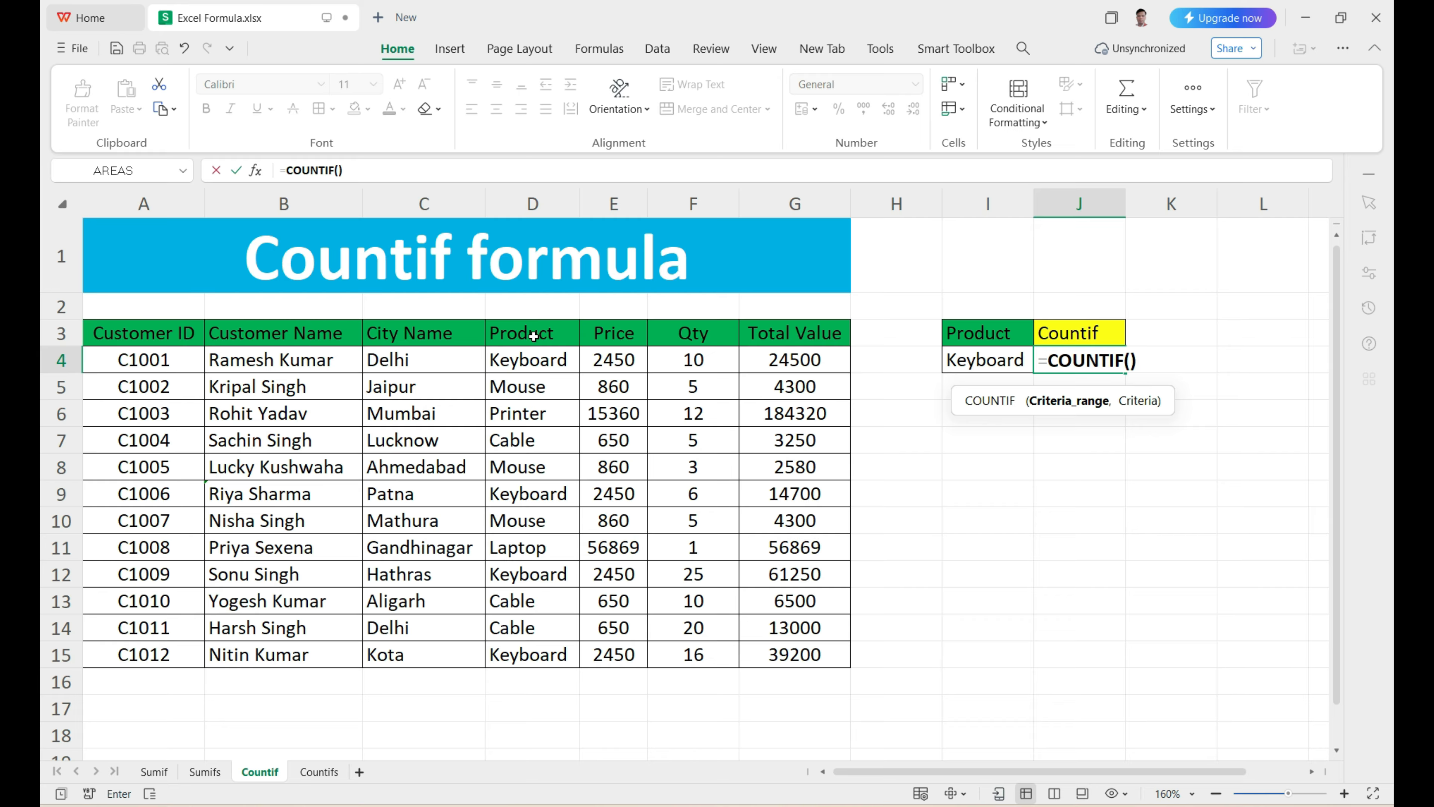
{"action": "left_click_drag", "start_coordinate": [530, 333], "coordinate": [548, 652]}
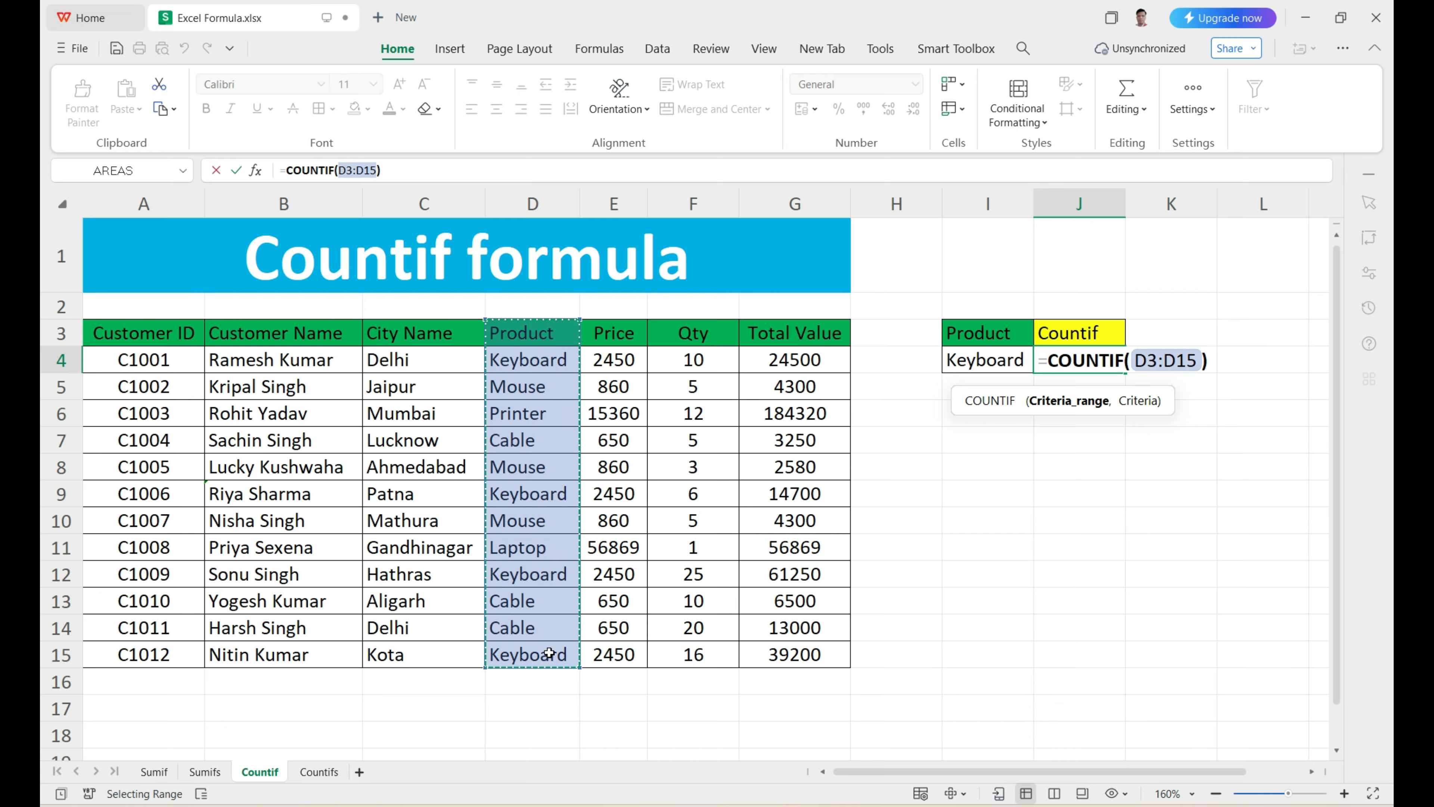
{"action": "type", "text": ","}
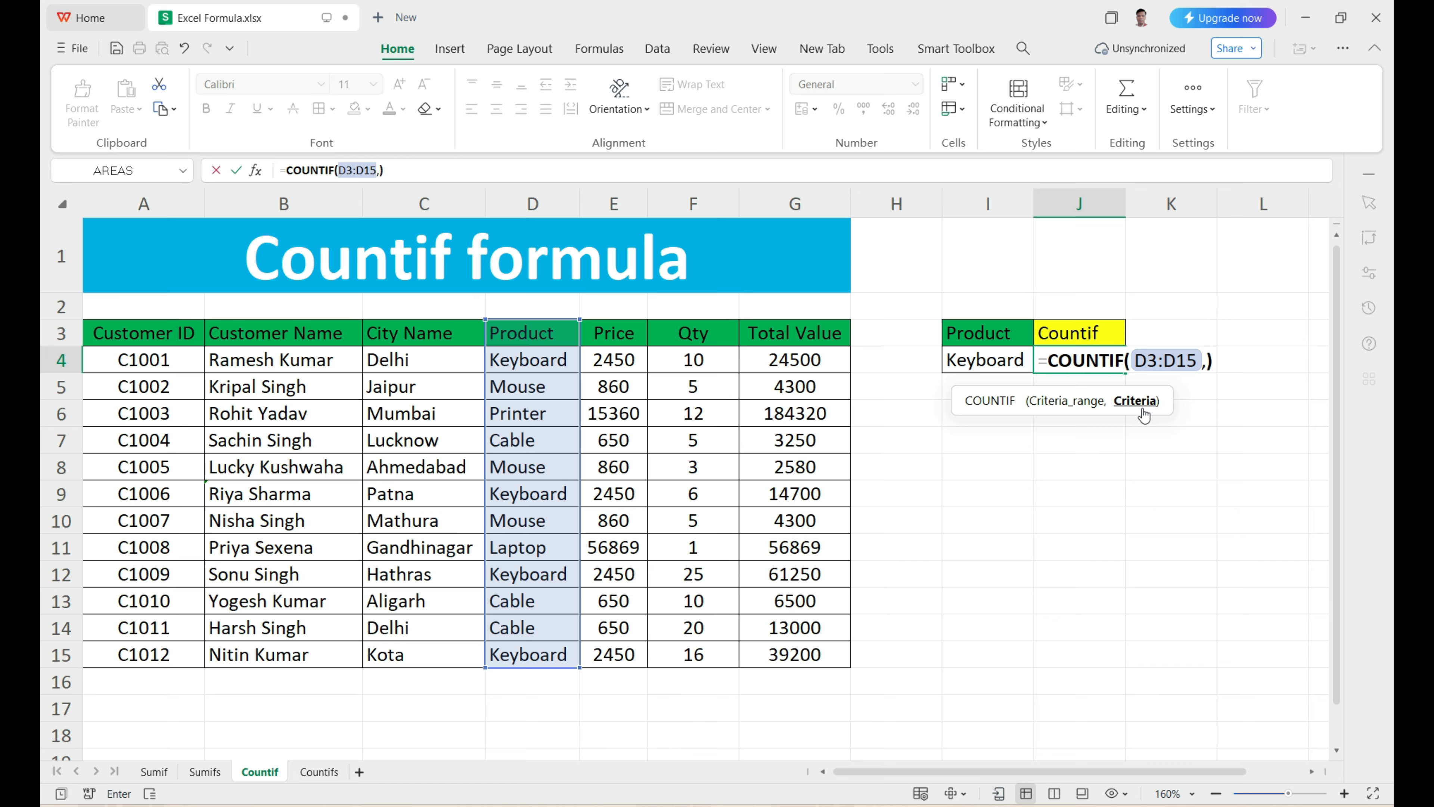
{"action": "left_click", "coordinate": [1004, 370]}
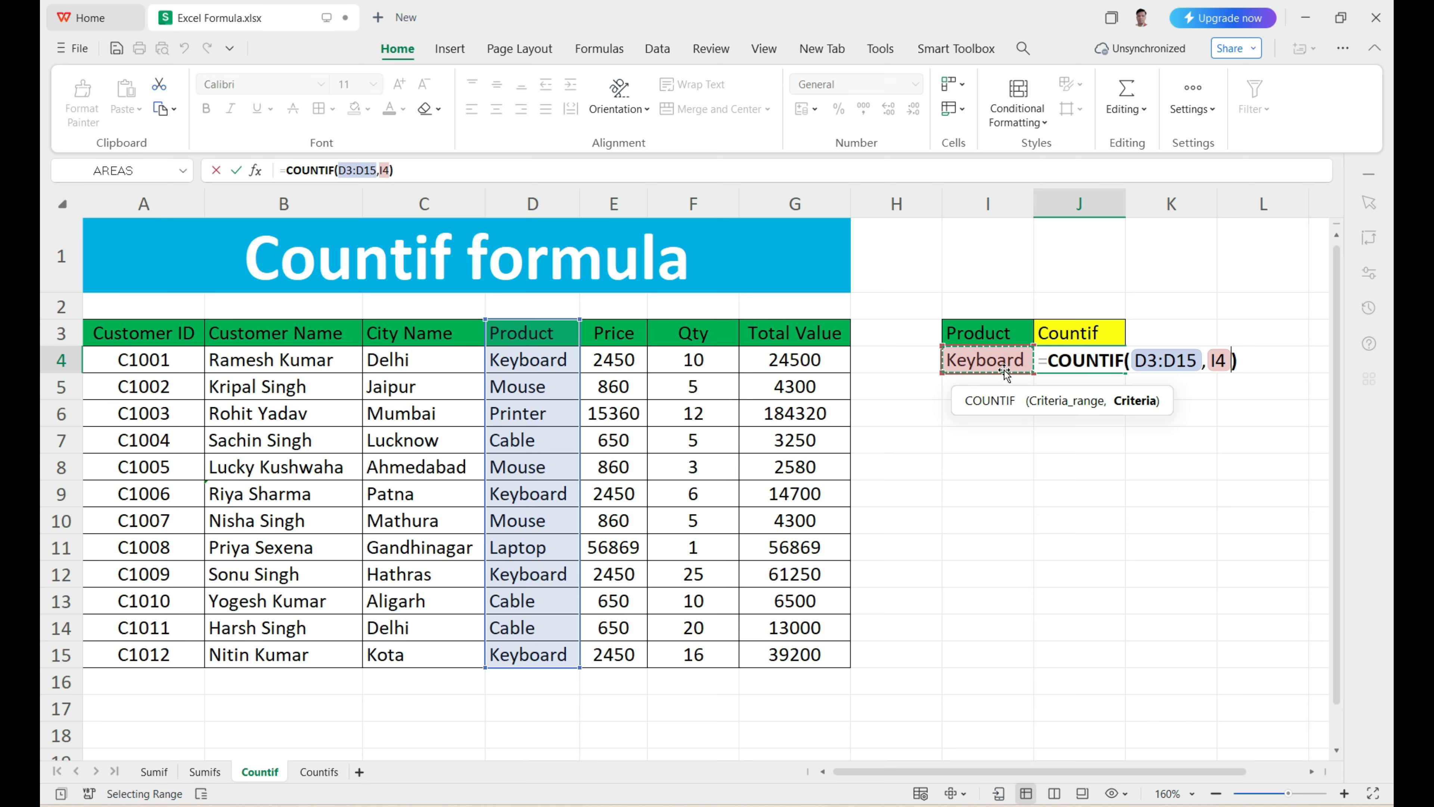
{"action": "key", "text": "Return"}
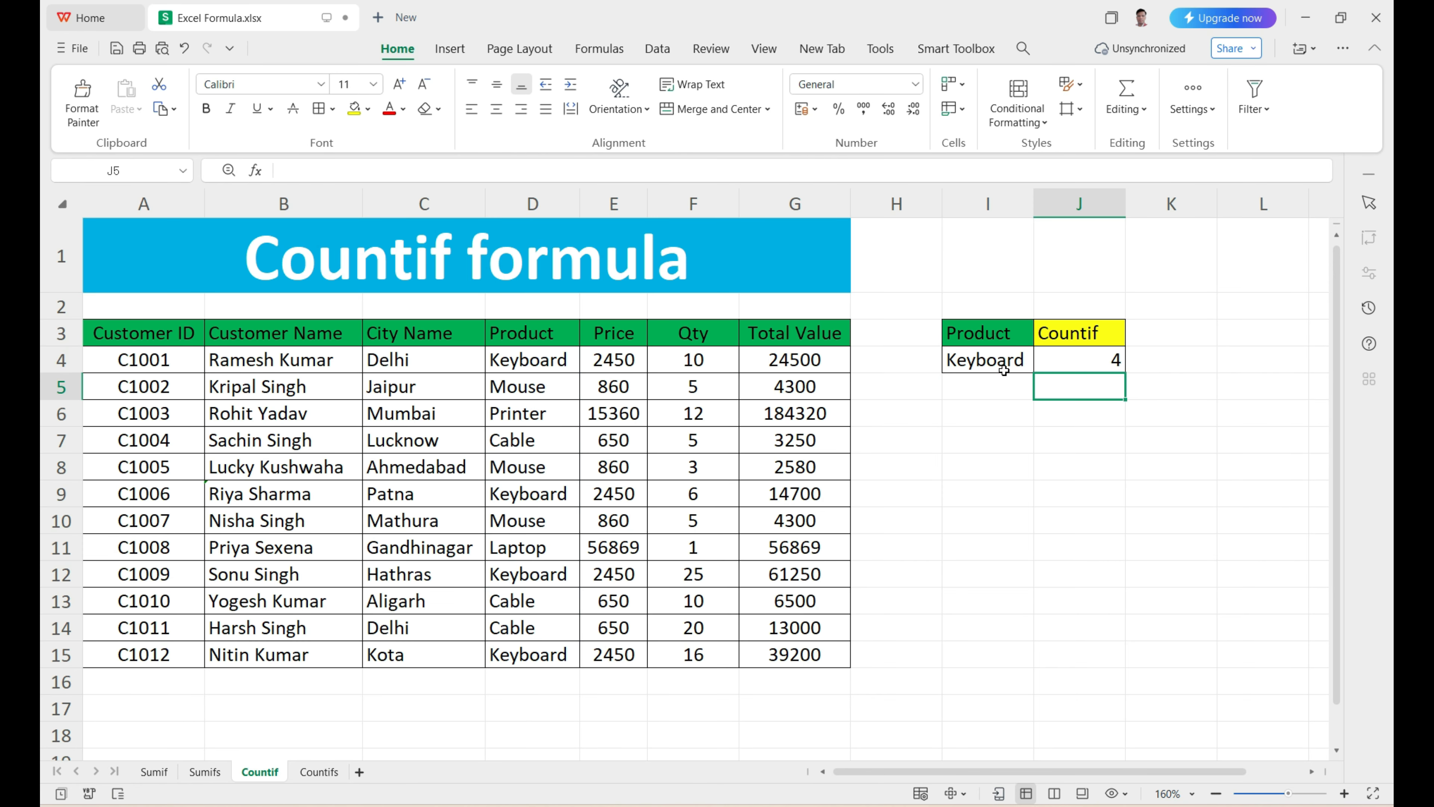
Step: Check the J4 count against the Keyboard entries in the Product column
{"action": "left_click", "coordinate": [1091, 358]}
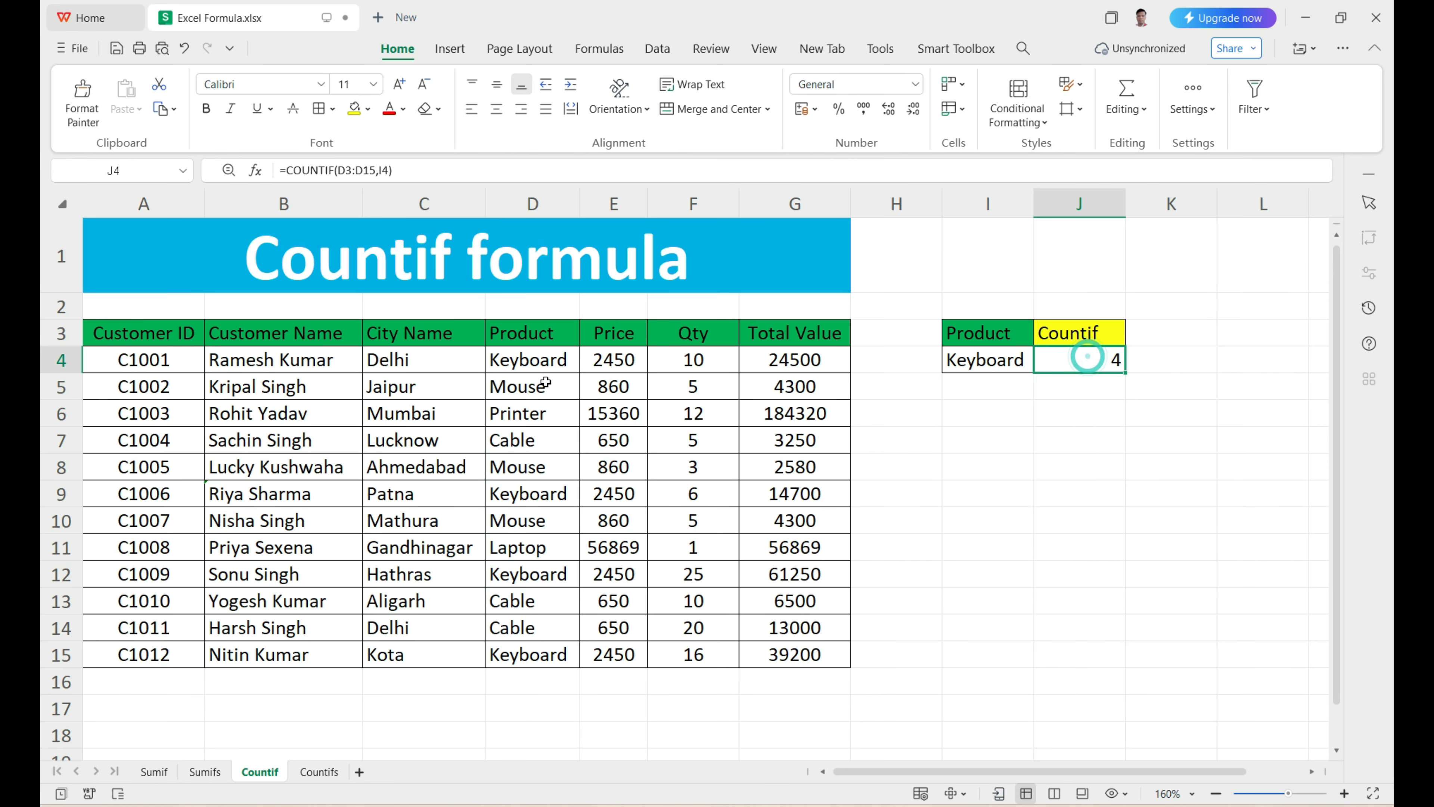
{"action": "left_click", "coordinate": [534, 367]}
{"action": "left_click_drag", "start_coordinate": [531, 382], "coordinate": [533, 655]}
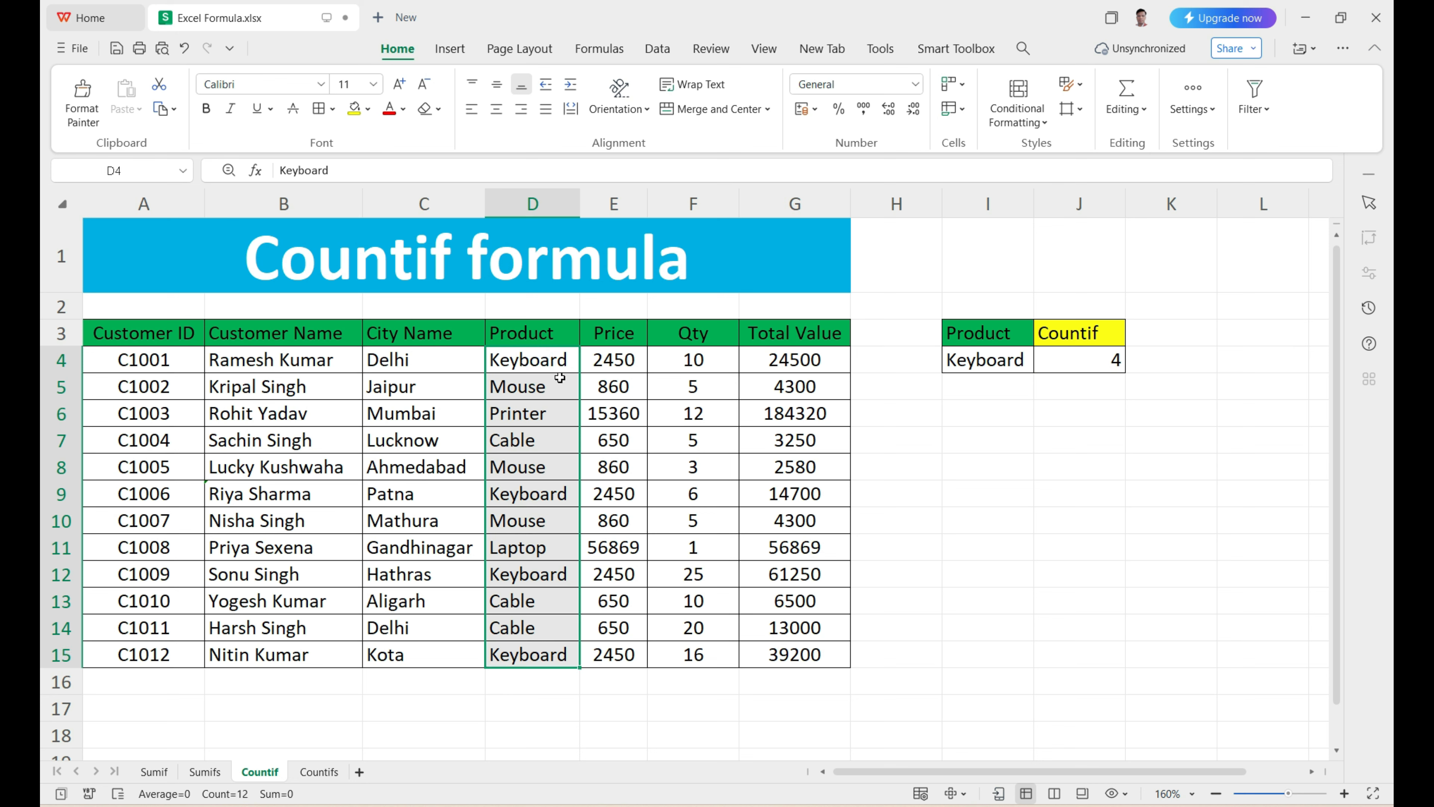
{"action": "left_click", "coordinate": [561, 367]}
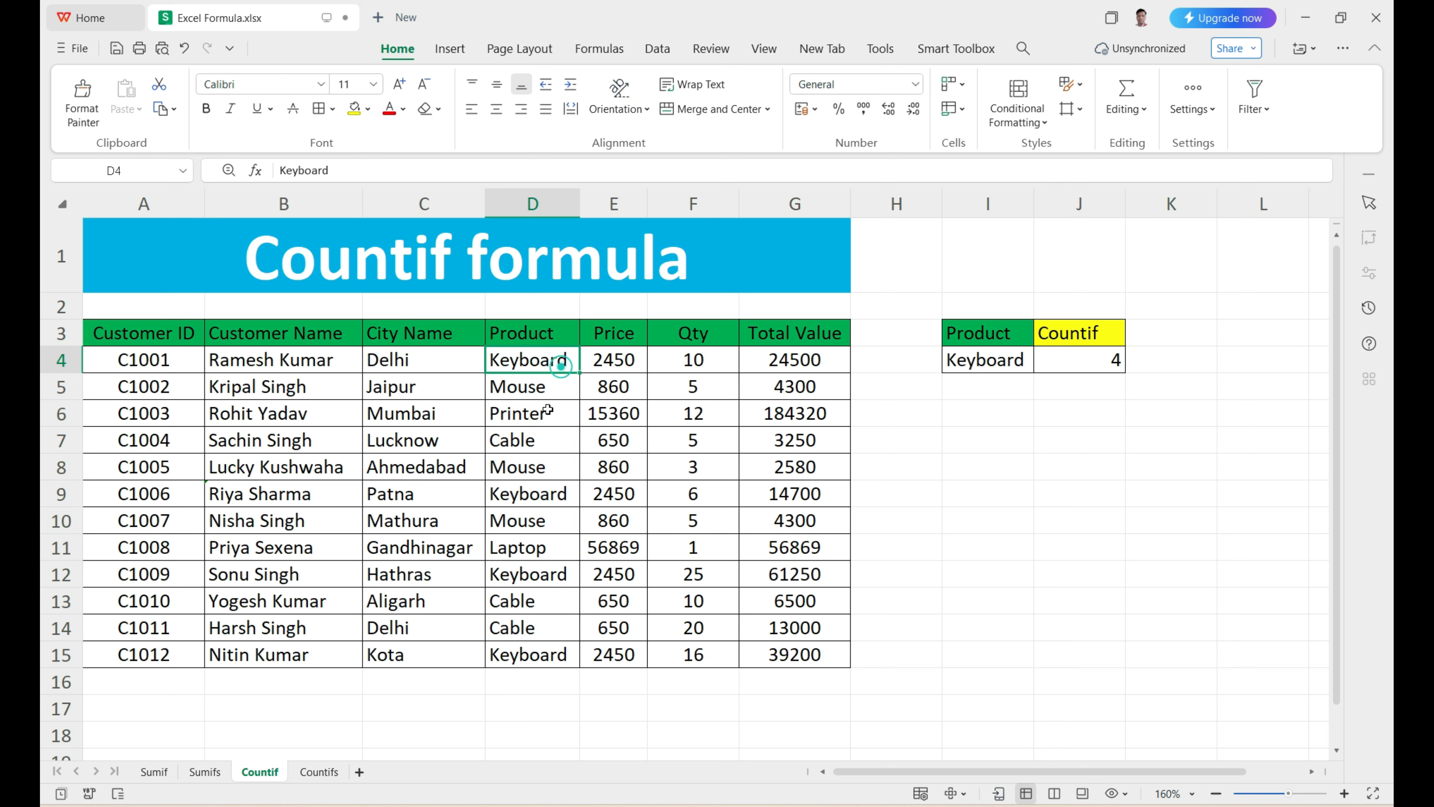
{"action": "left_click", "coordinate": [537, 495]}
{"action": "left_click", "coordinate": [527, 572]}
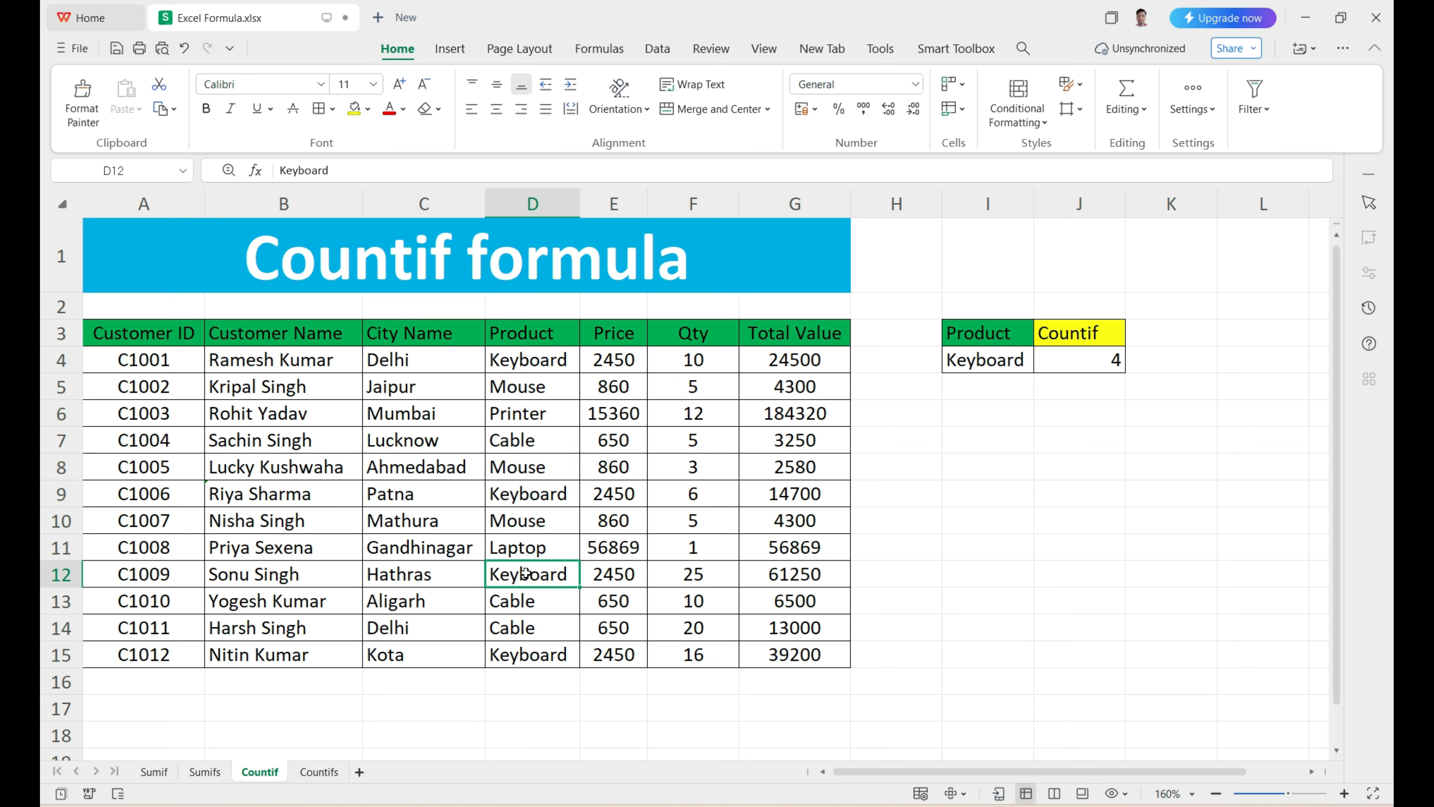
{"action": "left_click", "coordinate": [525, 651]}
{"action": "left_click", "coordinate": [1067, 368]}
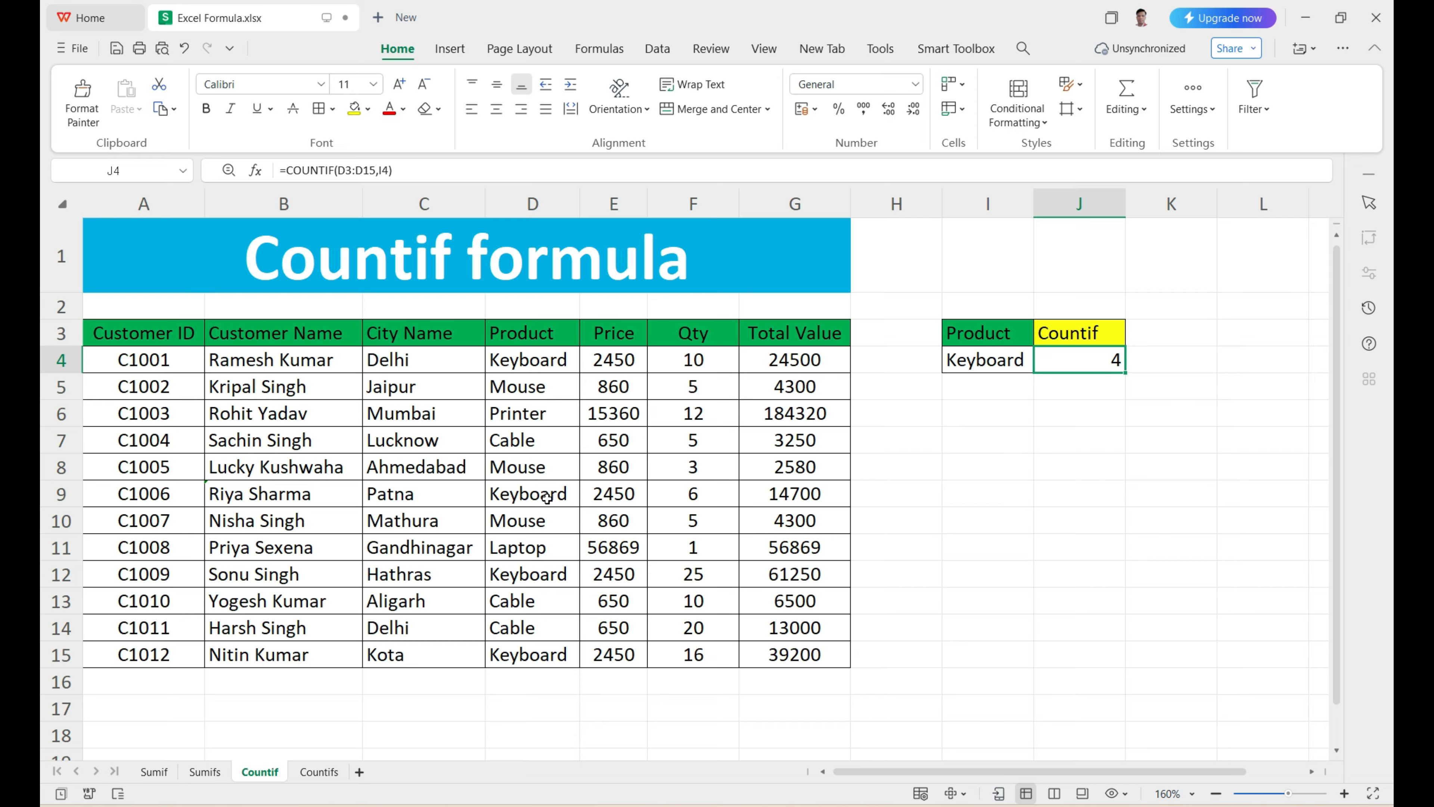
Step: Change the product criterion in I4 to Cable by copying the entry from D13
{"action": "left_click", "coordinate": [517, 613]}
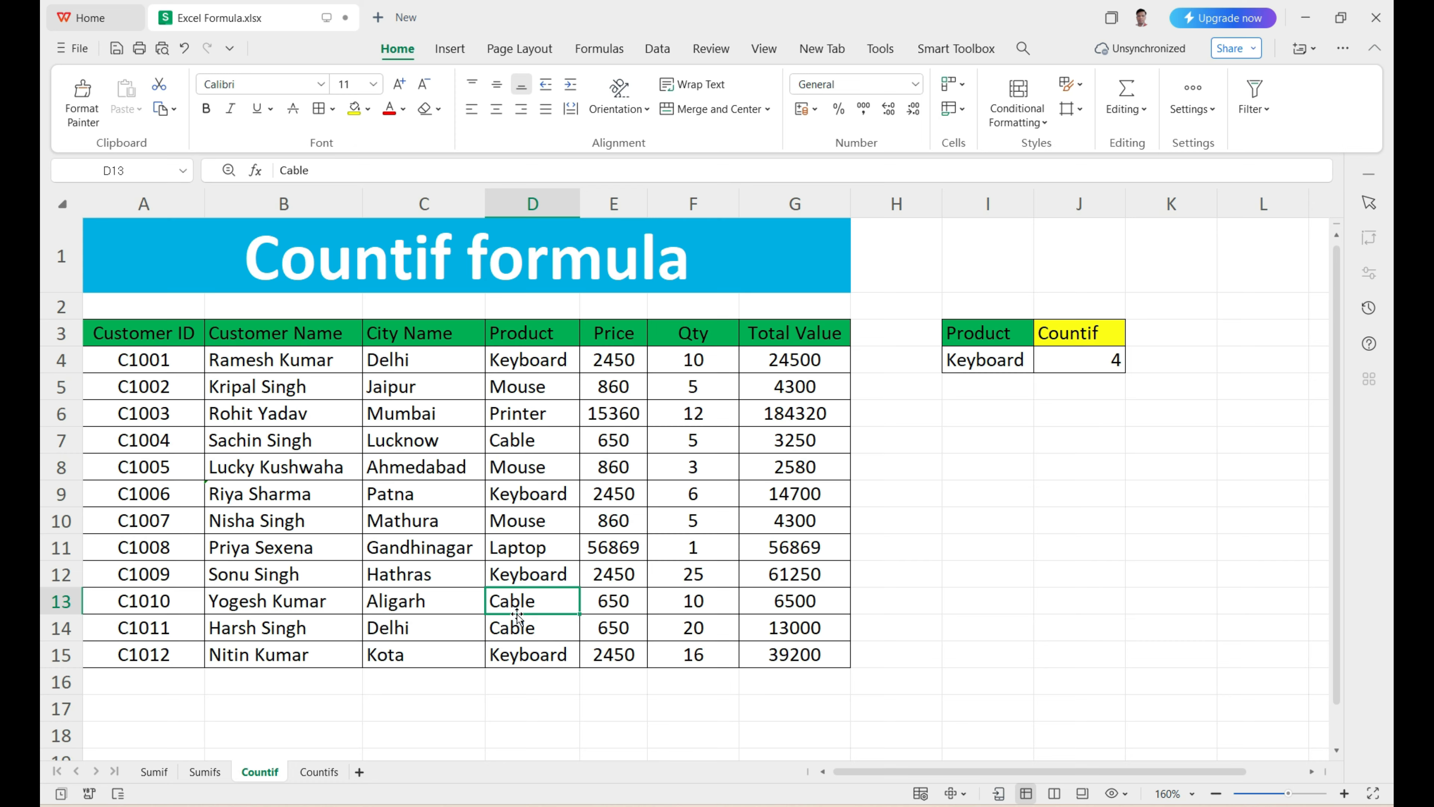
{"action": "key", "text": "ctrl+c"}
{"action": "left_click", "coordinate": [988, 368]}
{"action": "key", "text": "ctrl+v"}
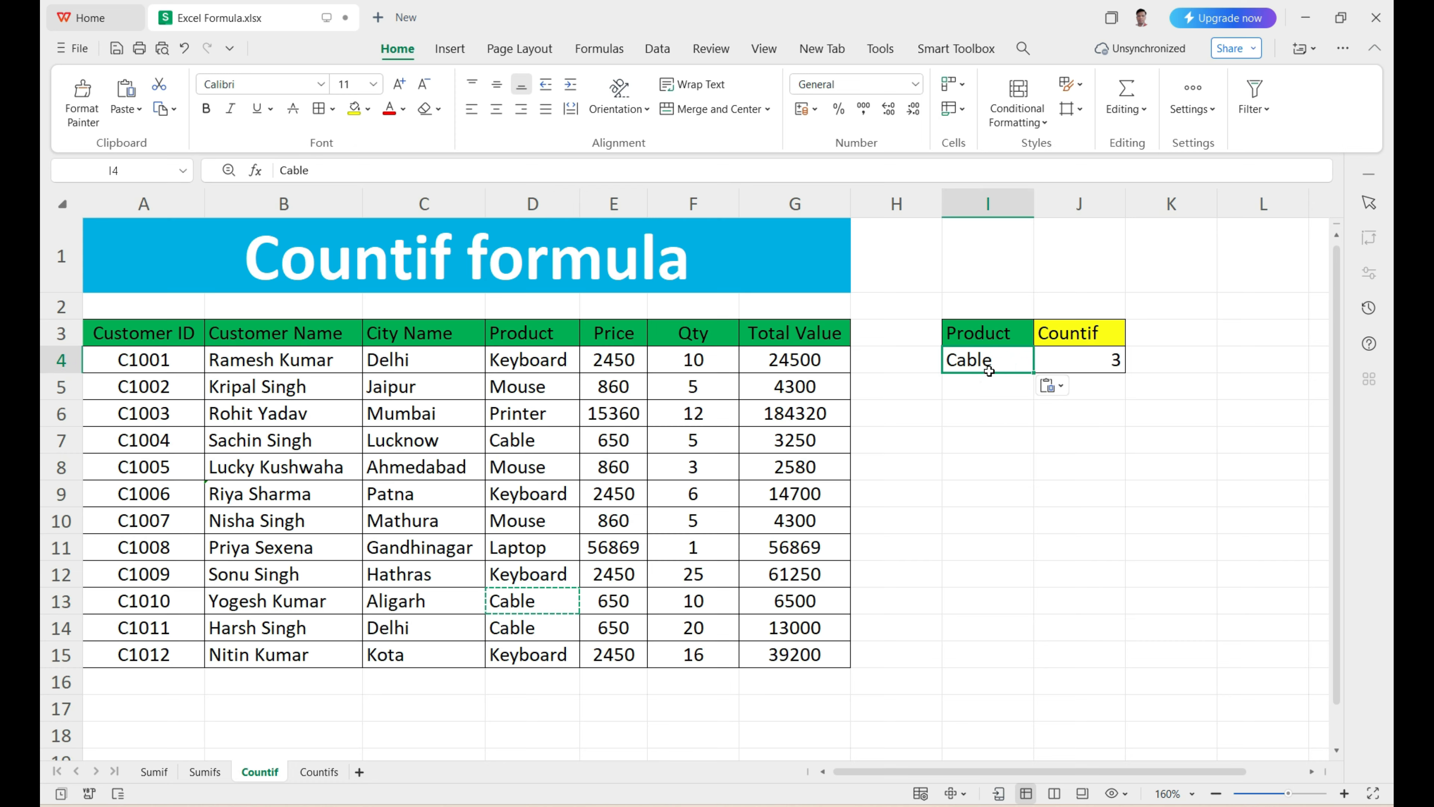
Step: Check the J4 count against the Cable entries in D7, D13 and D14
{"action": "left_click", "coordinate": [1074, 361]}
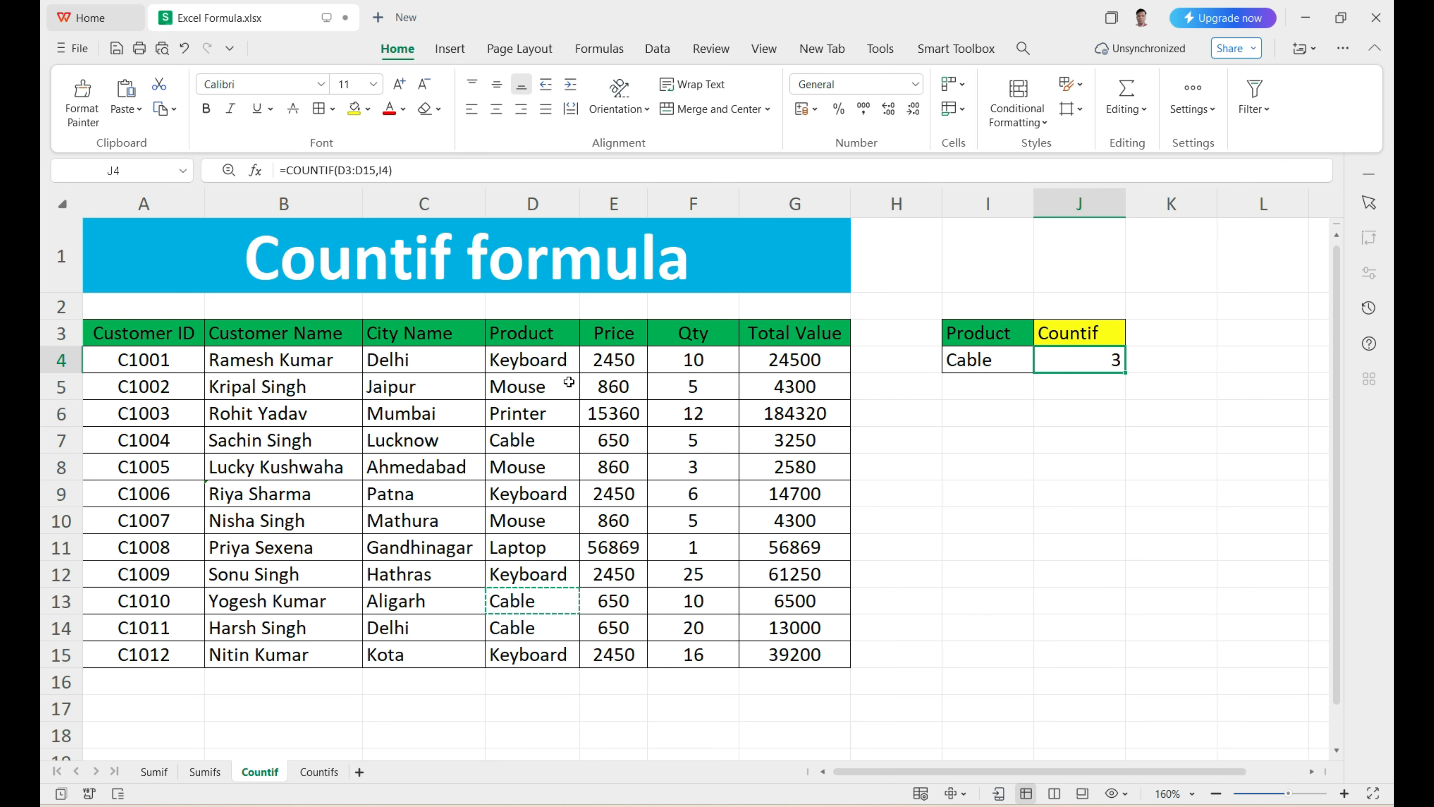
{"action": "left_click", "coordinate": [530, 441]}
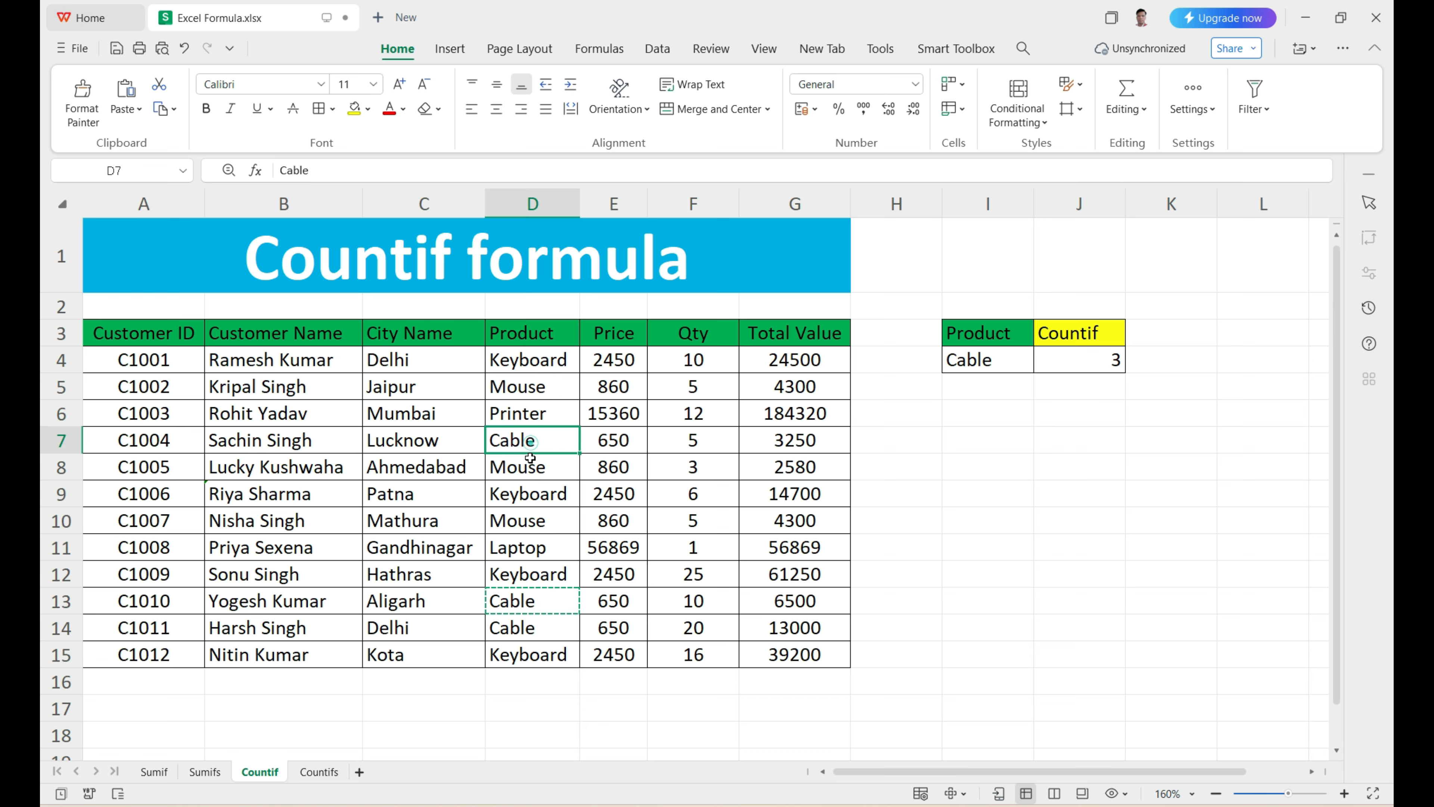
{"action": "left_click", "coordinate": [528, 598]}
{"action": "left_click", "coordinate": [519, 627]}
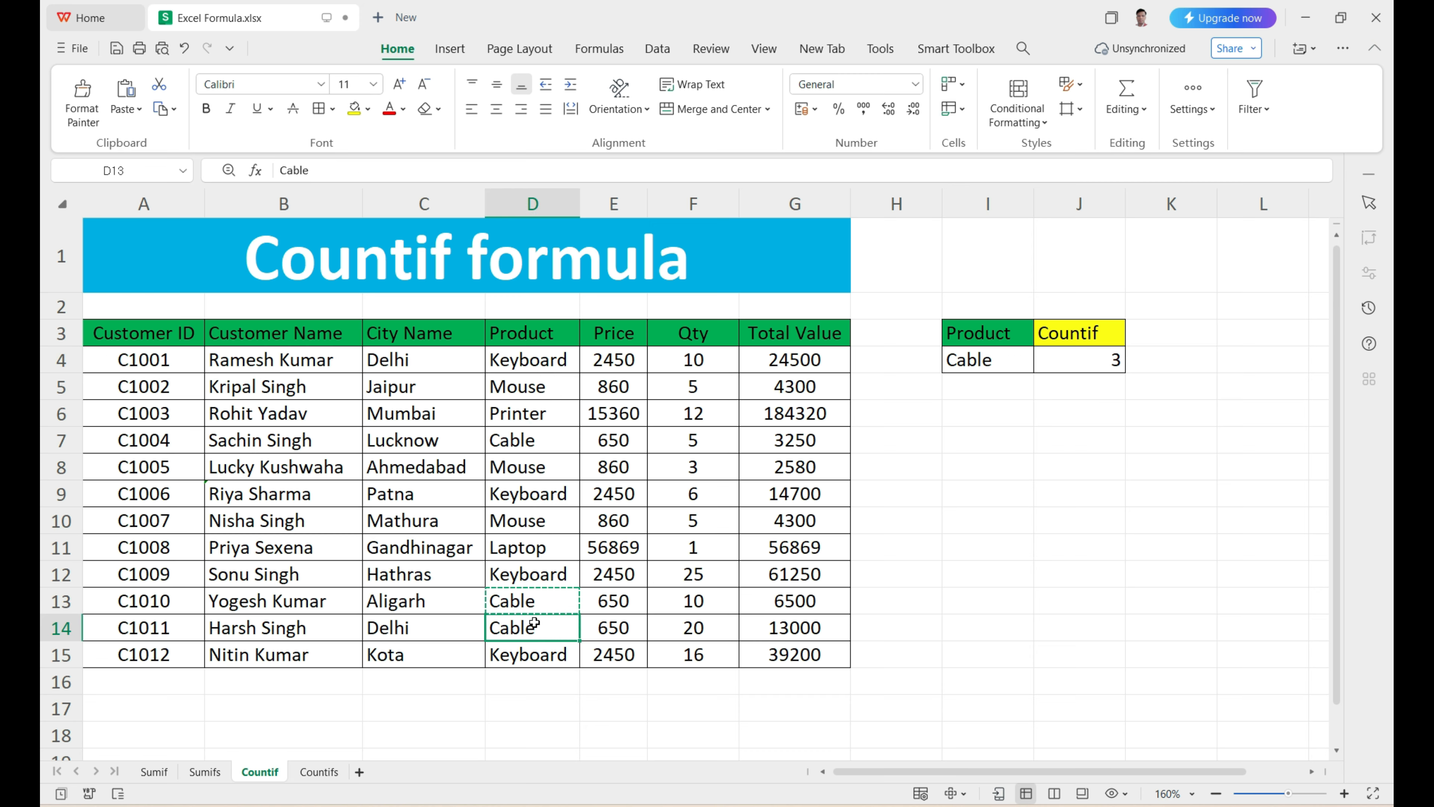
{"action": "left_click", "coordinate": [1080, 364]}
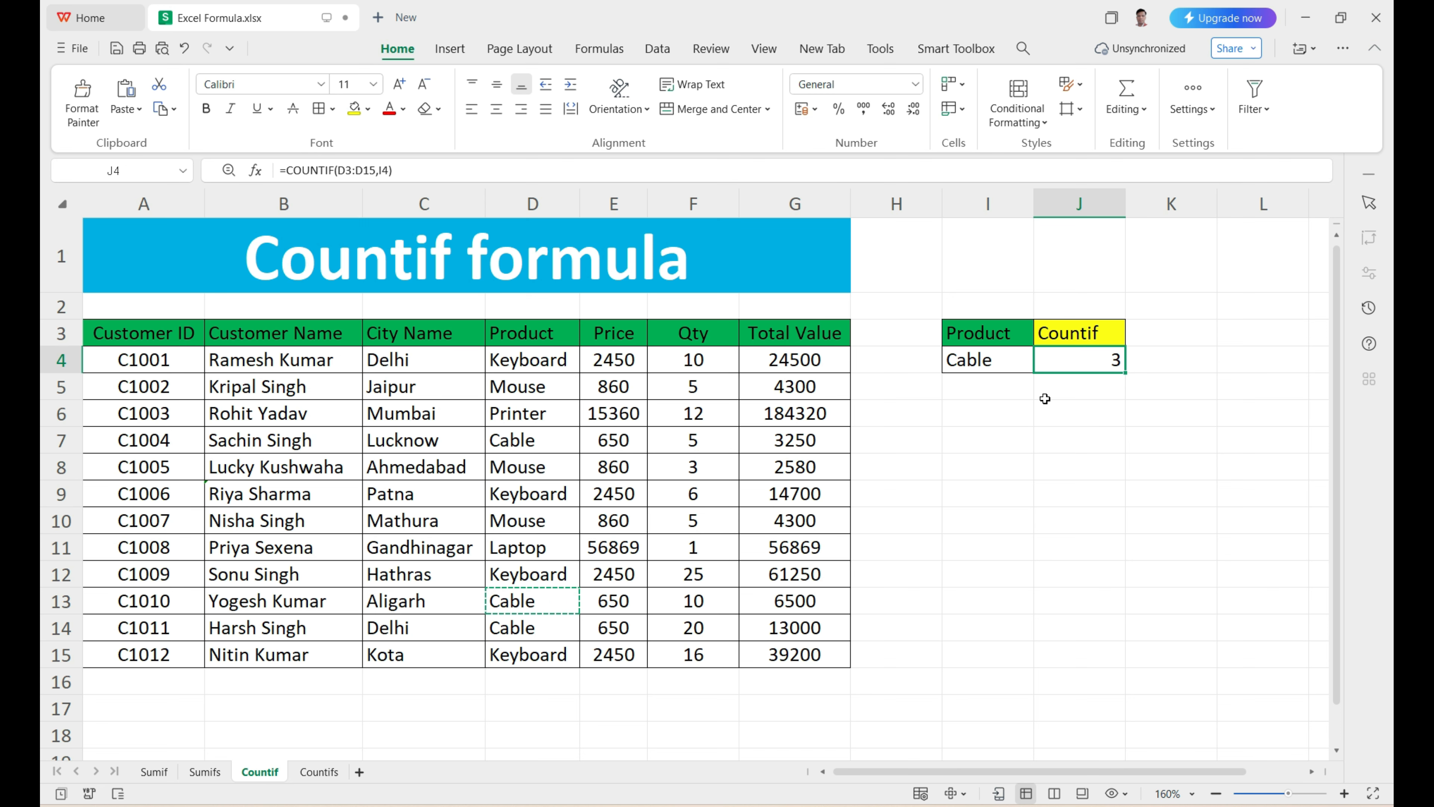
Step: Switch to the Countifs sheet and review the product criterion in I4 and the city criterion in J4
{"action": "left_click", "coordinate": [331, 775]}
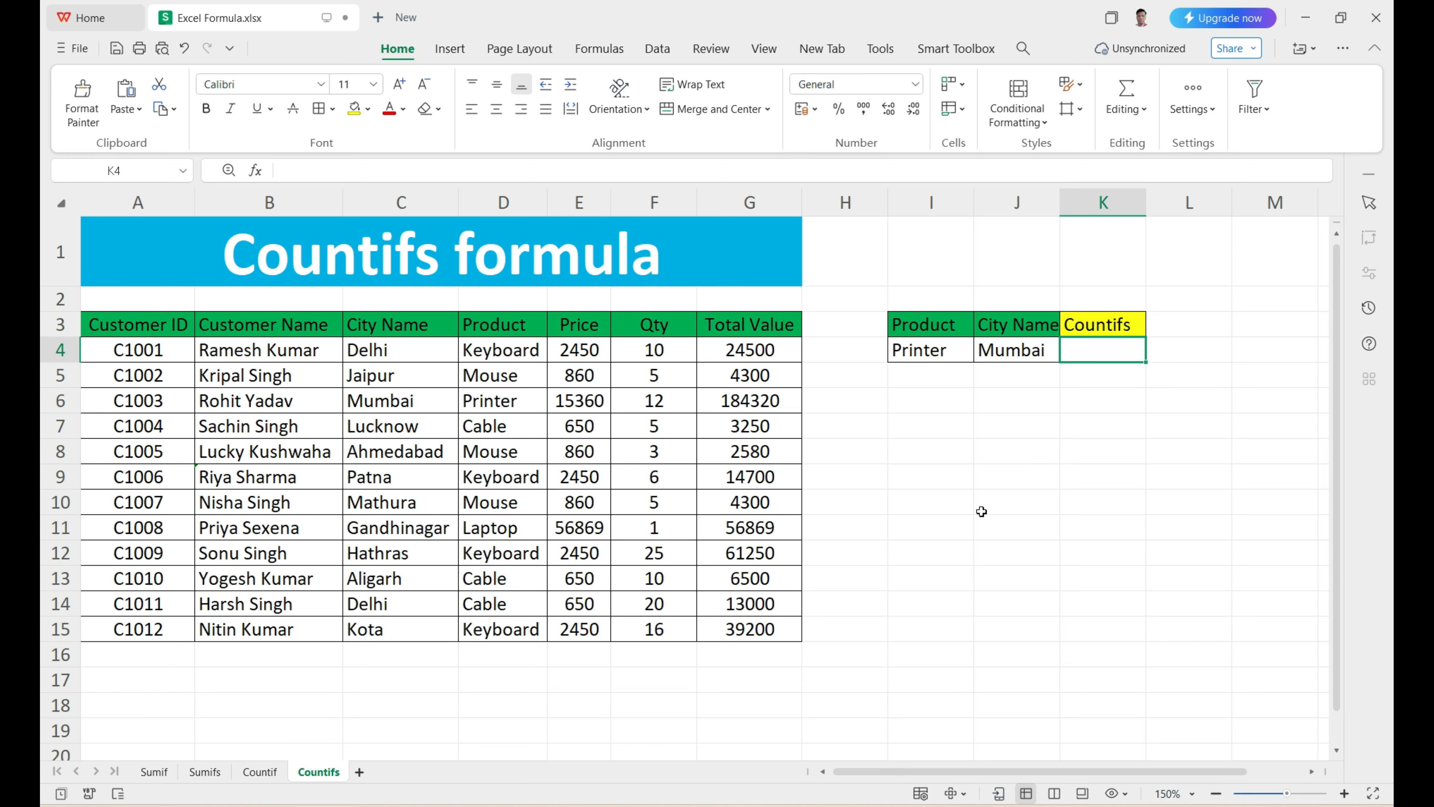
{"action": "left_click", "coordinate": [954, 379]}
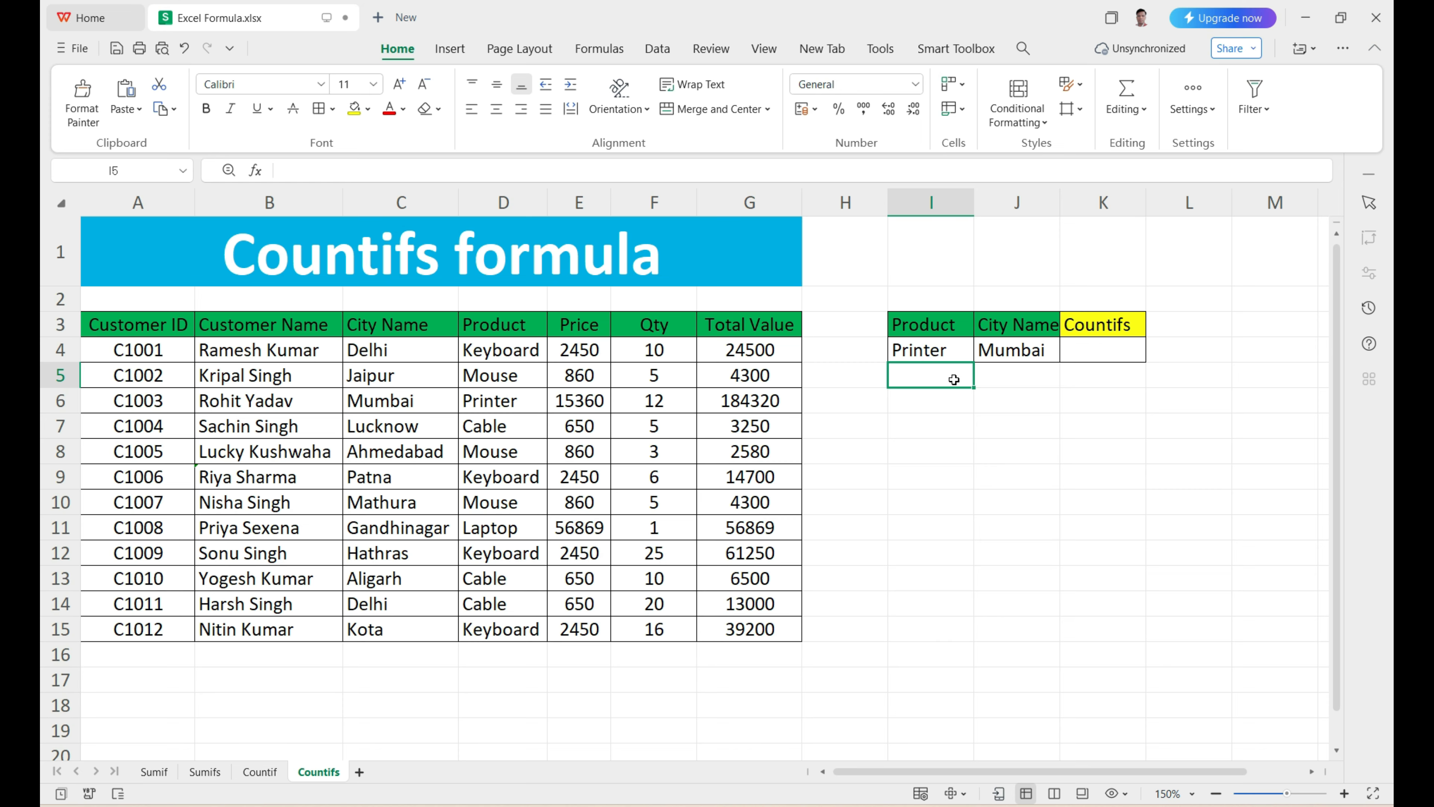
{"action": "left_click", "coordinate": [934, 353]}
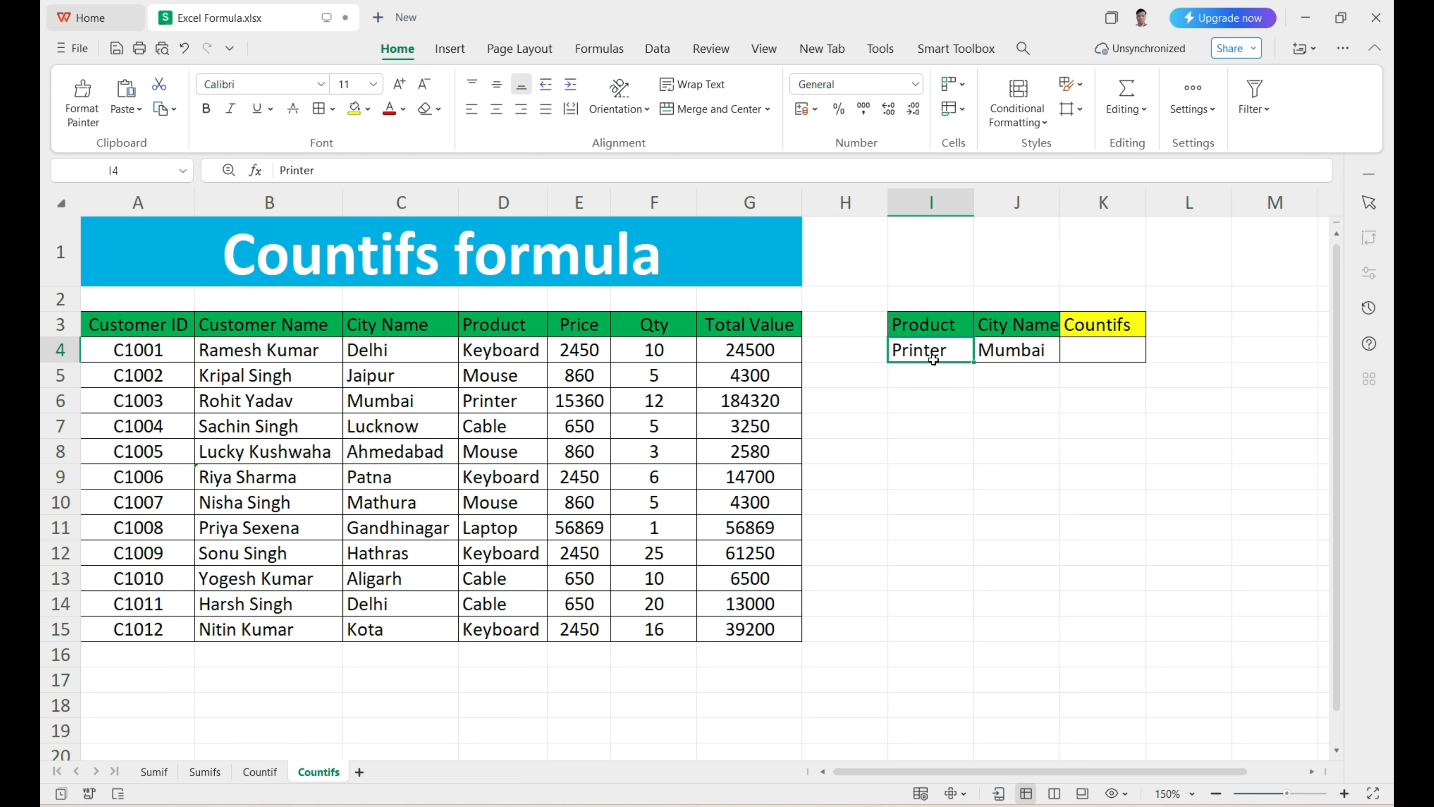
{"action": "left_click", "coordinate": [987, 356]}
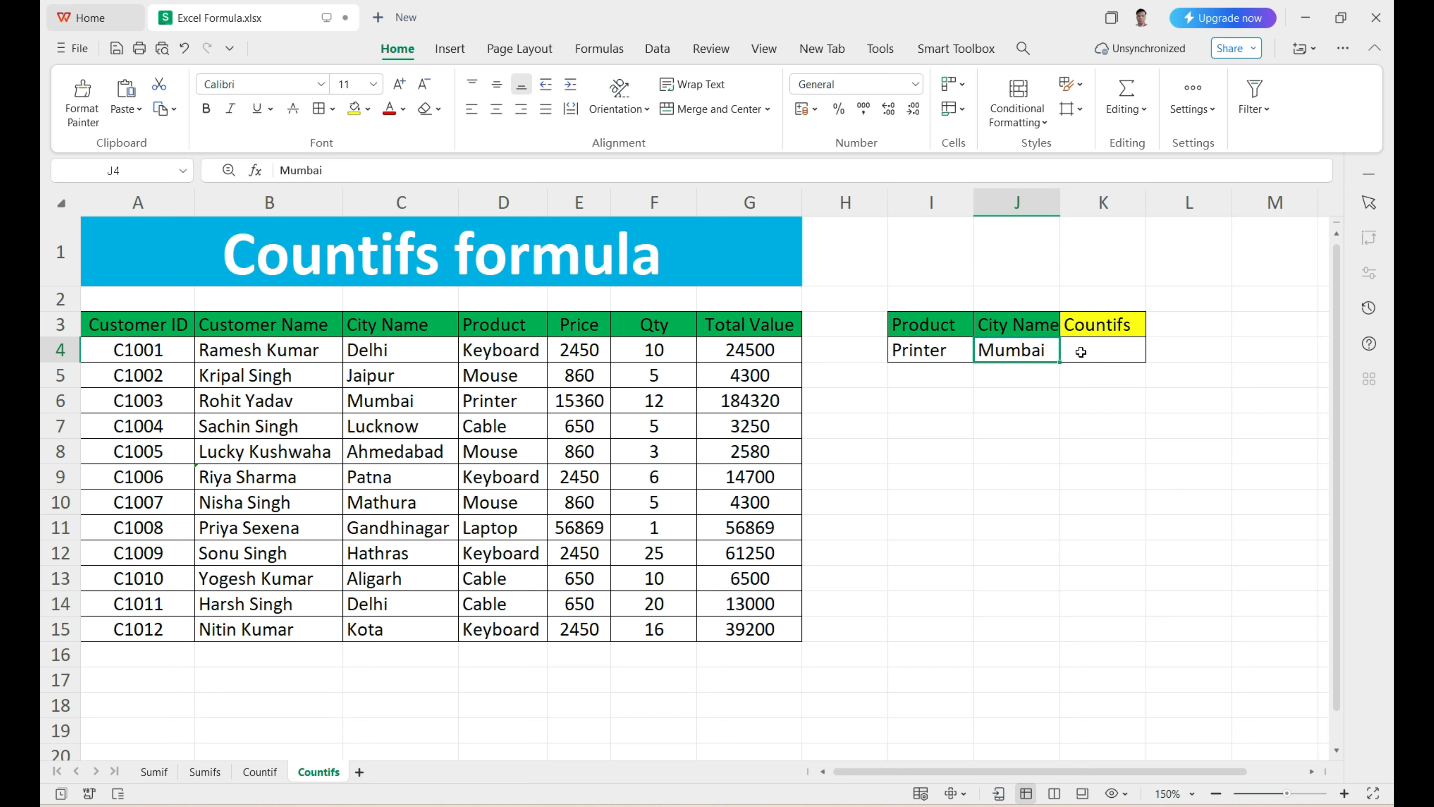
{"action": "left_click_drag", "start_coordinate": [480, 355], "coordinate": [572, 516]}
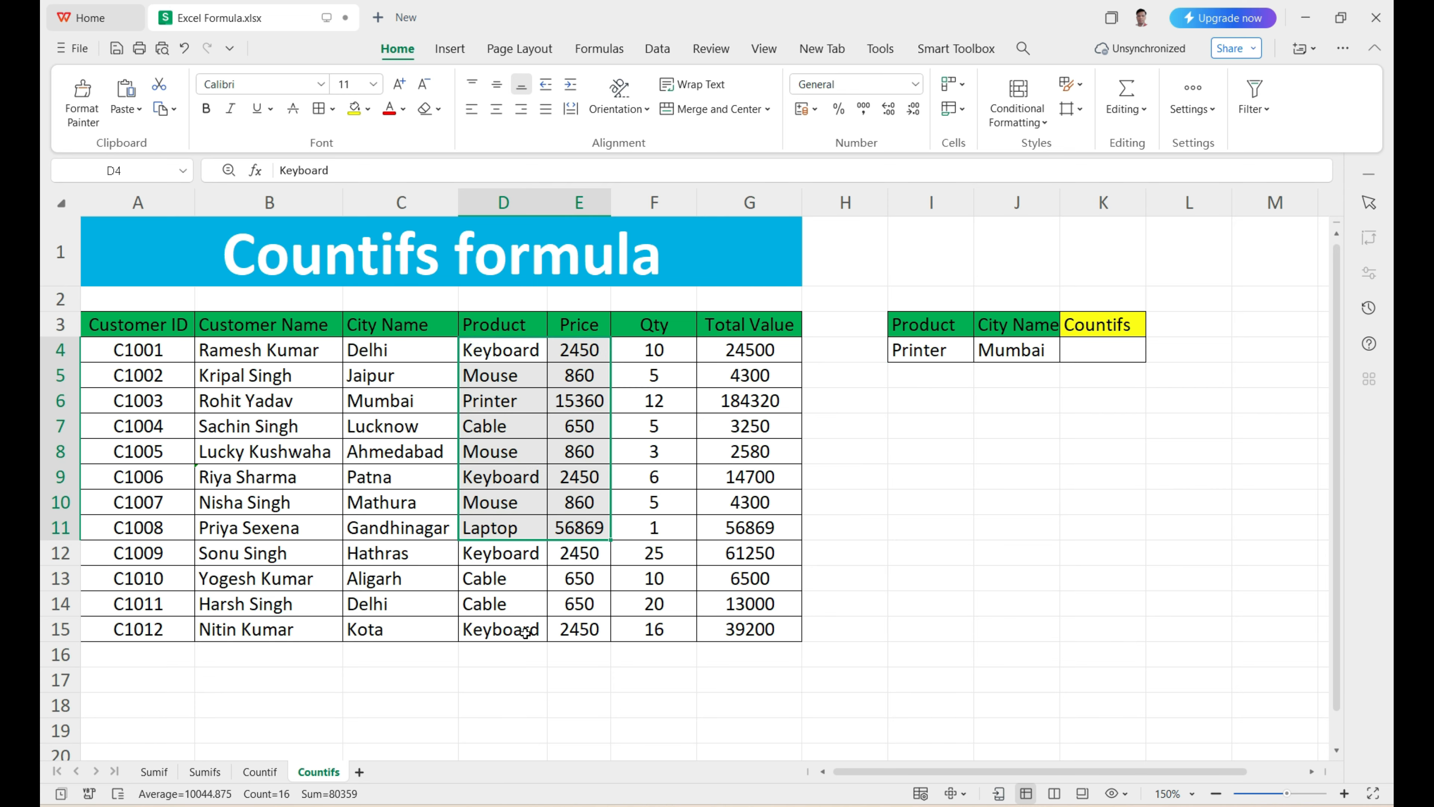
Step: Start a COUNTIFS formula in K4 with the Product column D3:D15 as the first criteria range and I4 as its criterion
{"action": "left_click", "coordinate": [1093, 346]}
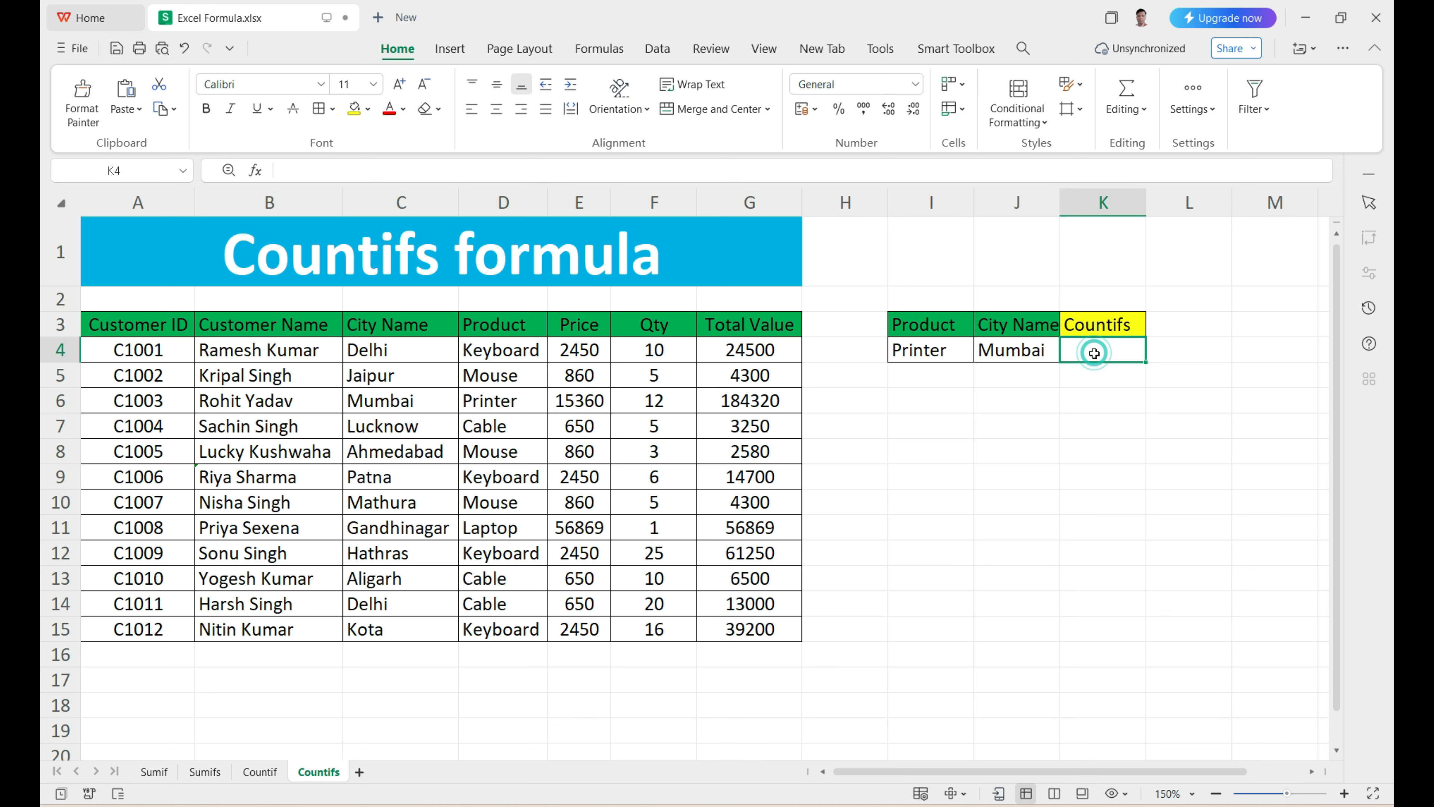
{"action": "type", "text": "="}
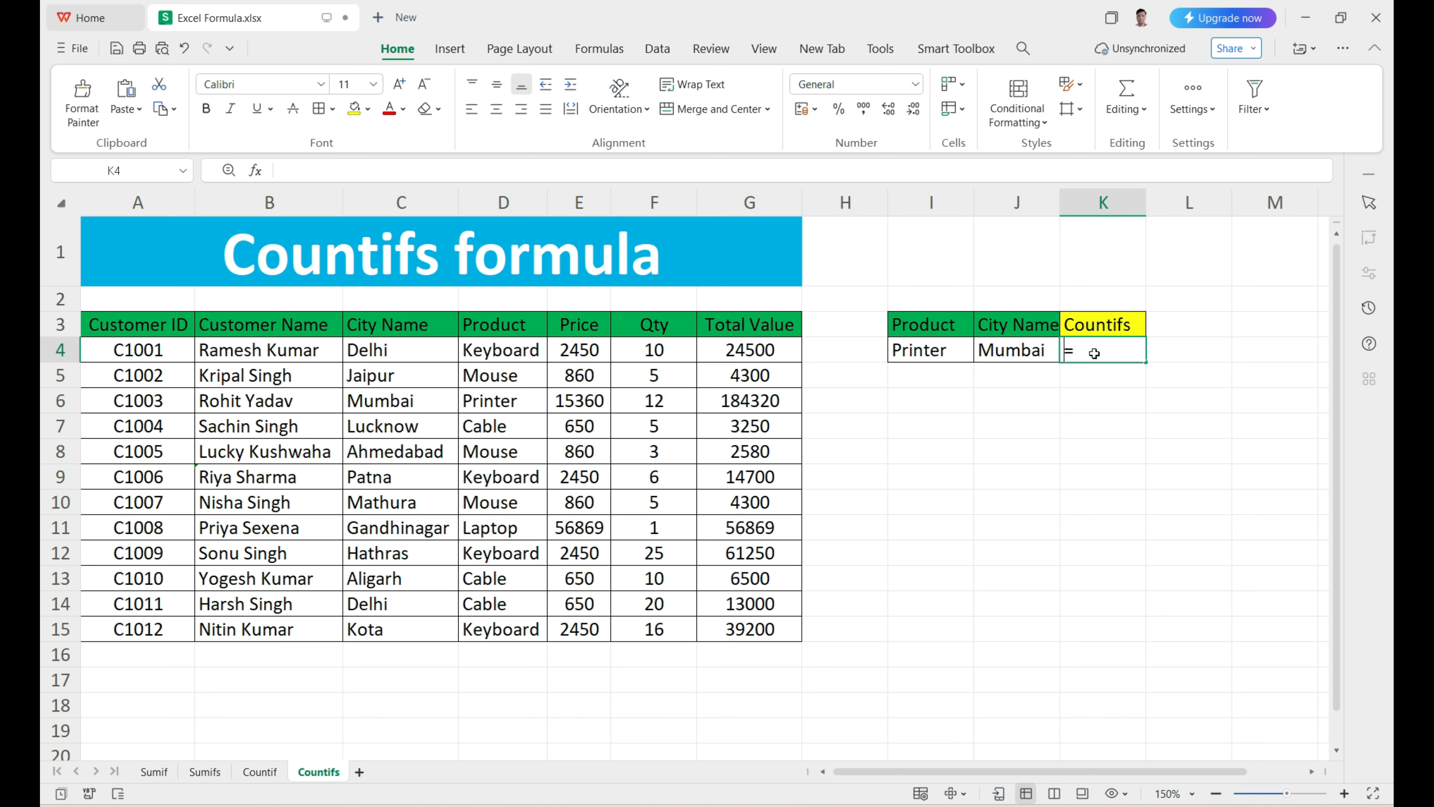
{"action": "type", "text": "co"}
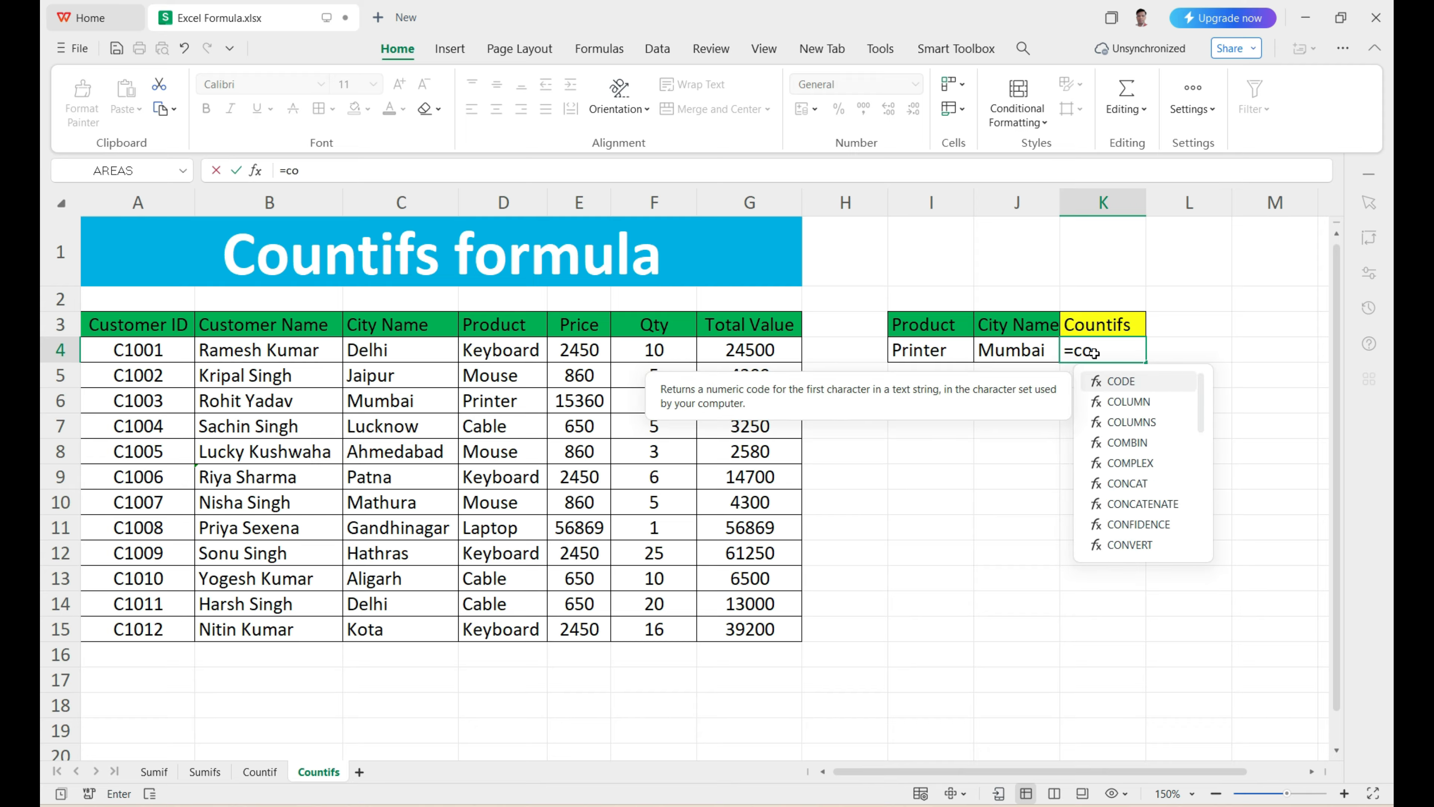
{"action": "type", "text": "untifs("}
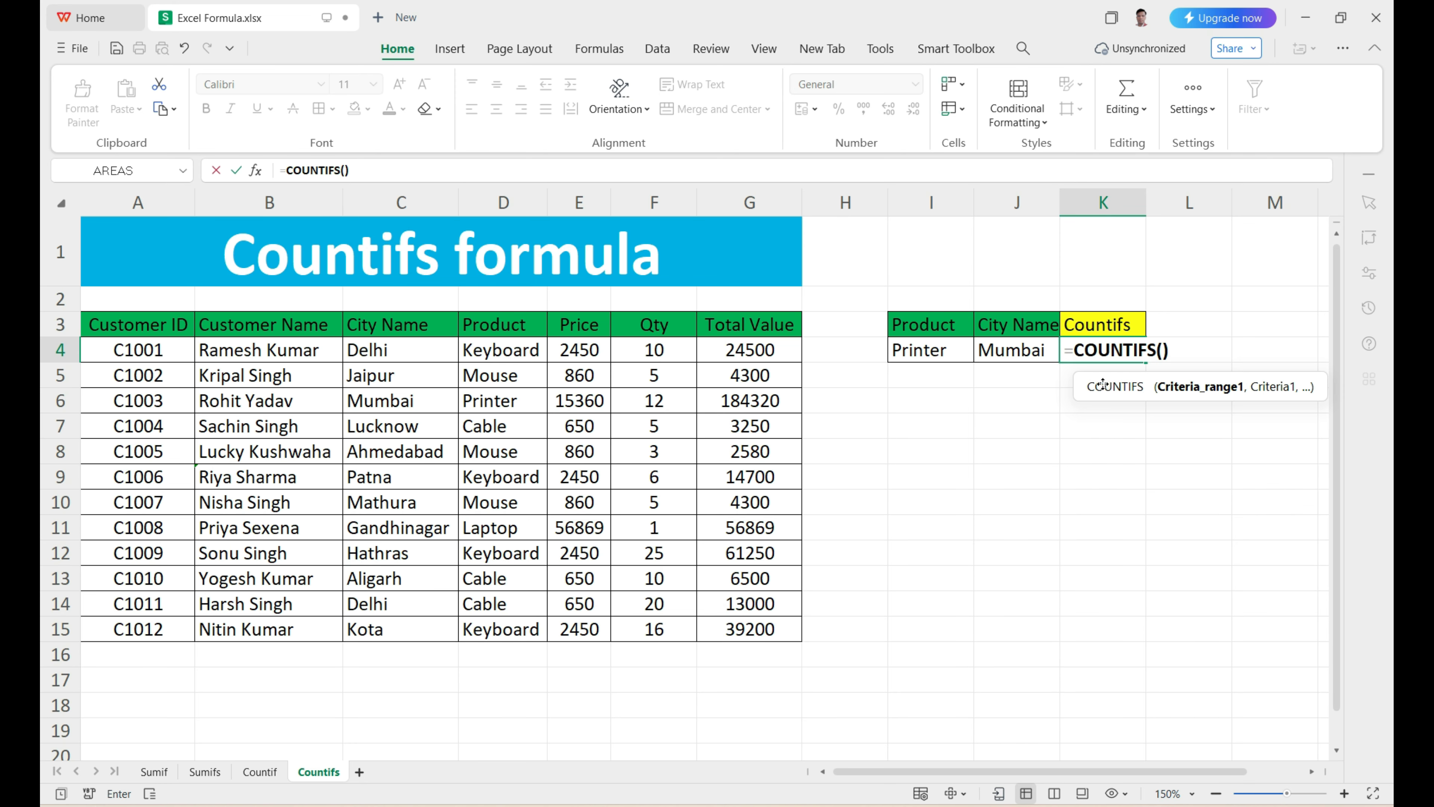
{"action": "left_click_drag", "start_coordinate": [1101, 382], "coordinate": [999, 403]}
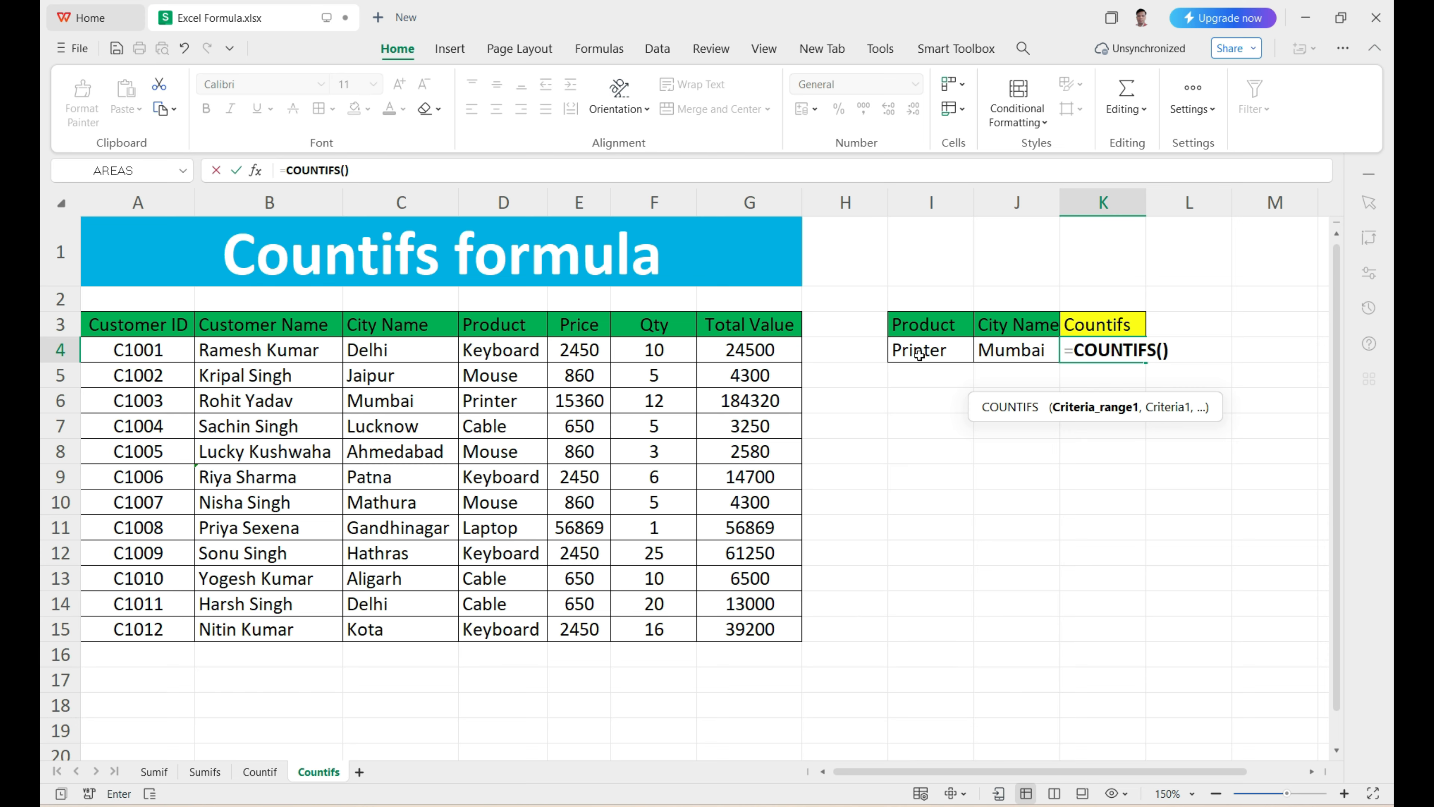
{"action": "left_click_drag", "start_coordinate": [506, 327], "coordinate": [495, 619]}
{"action": "type", "text": ","}
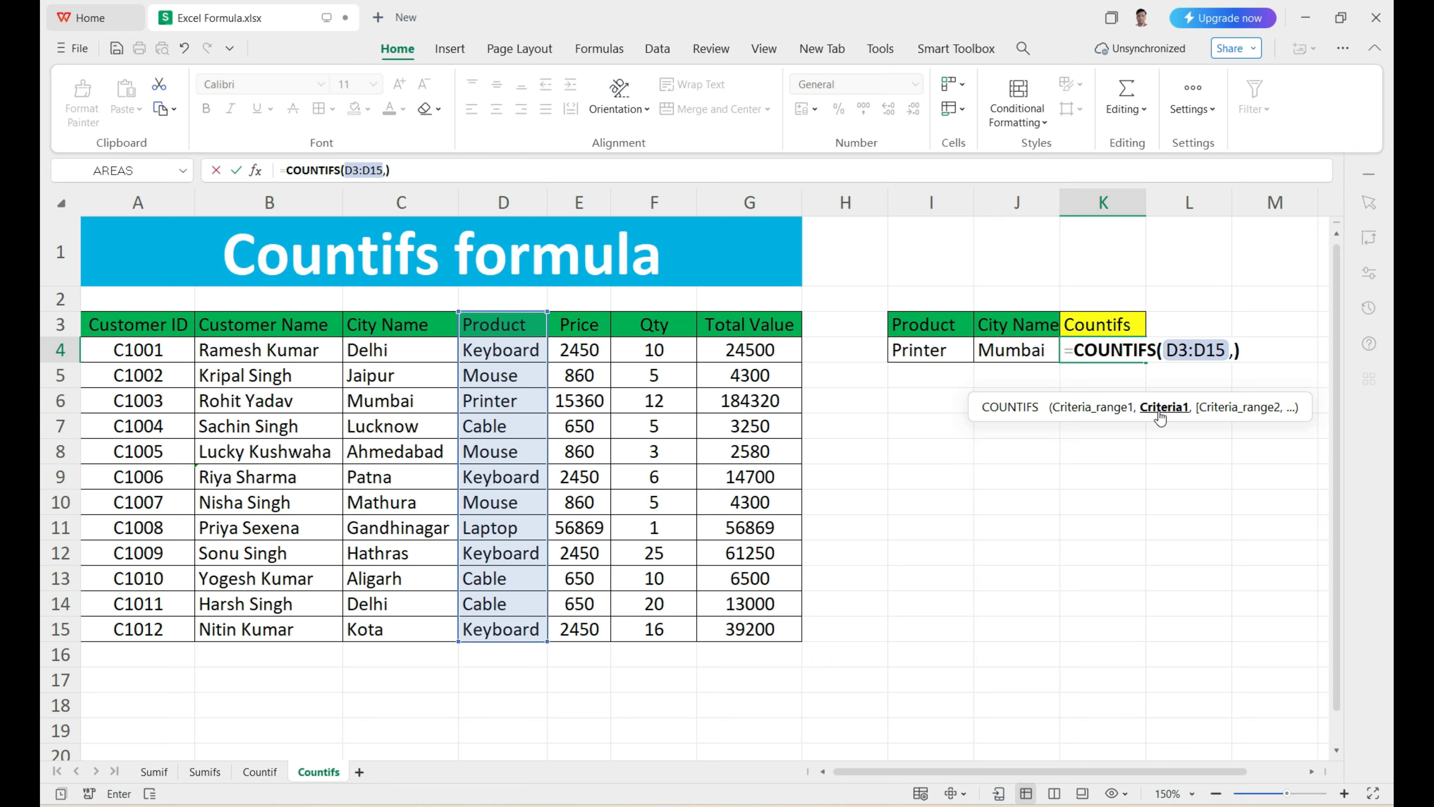
{"action": "left_click", "coordinate": [942, 355]}
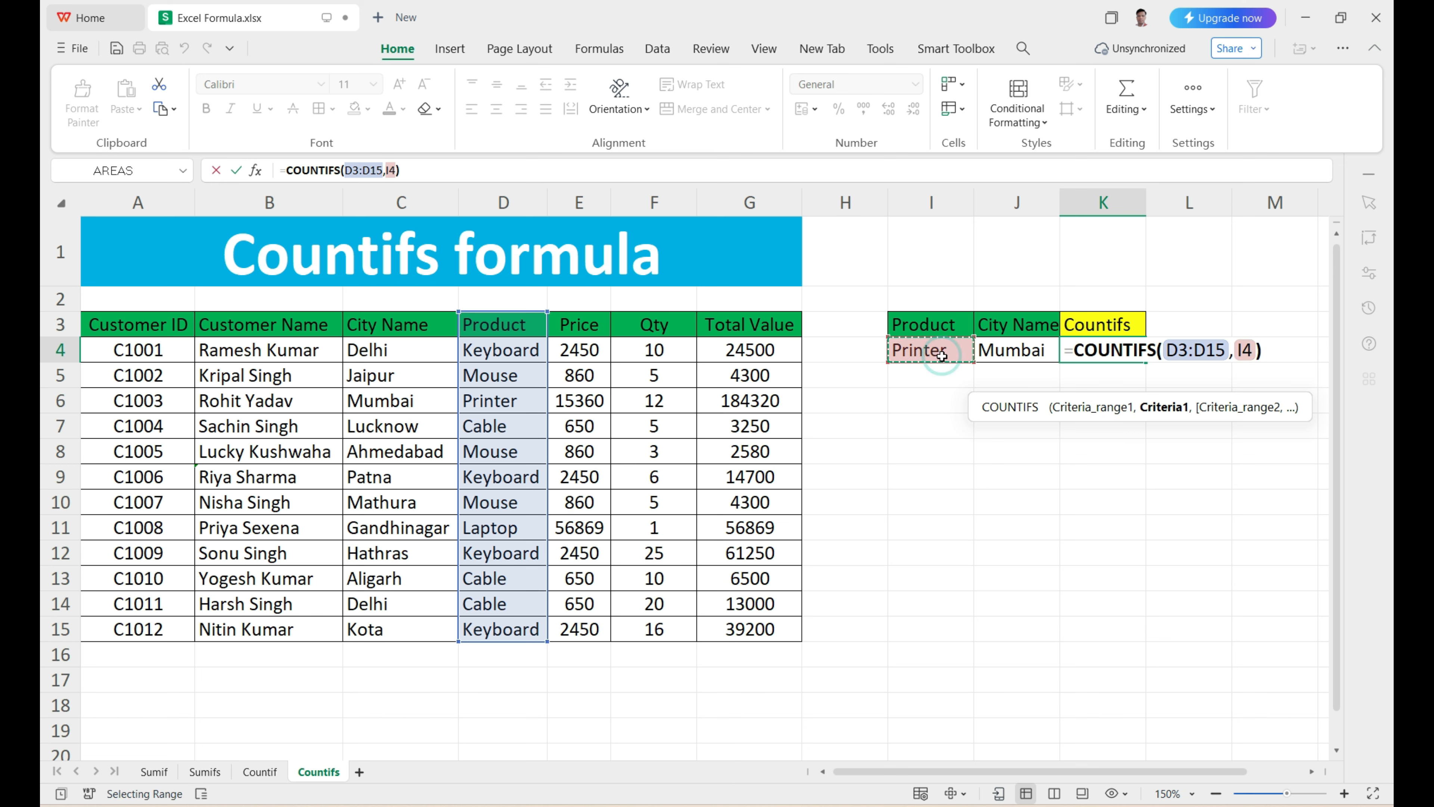
{"action": "type", "text": ","}
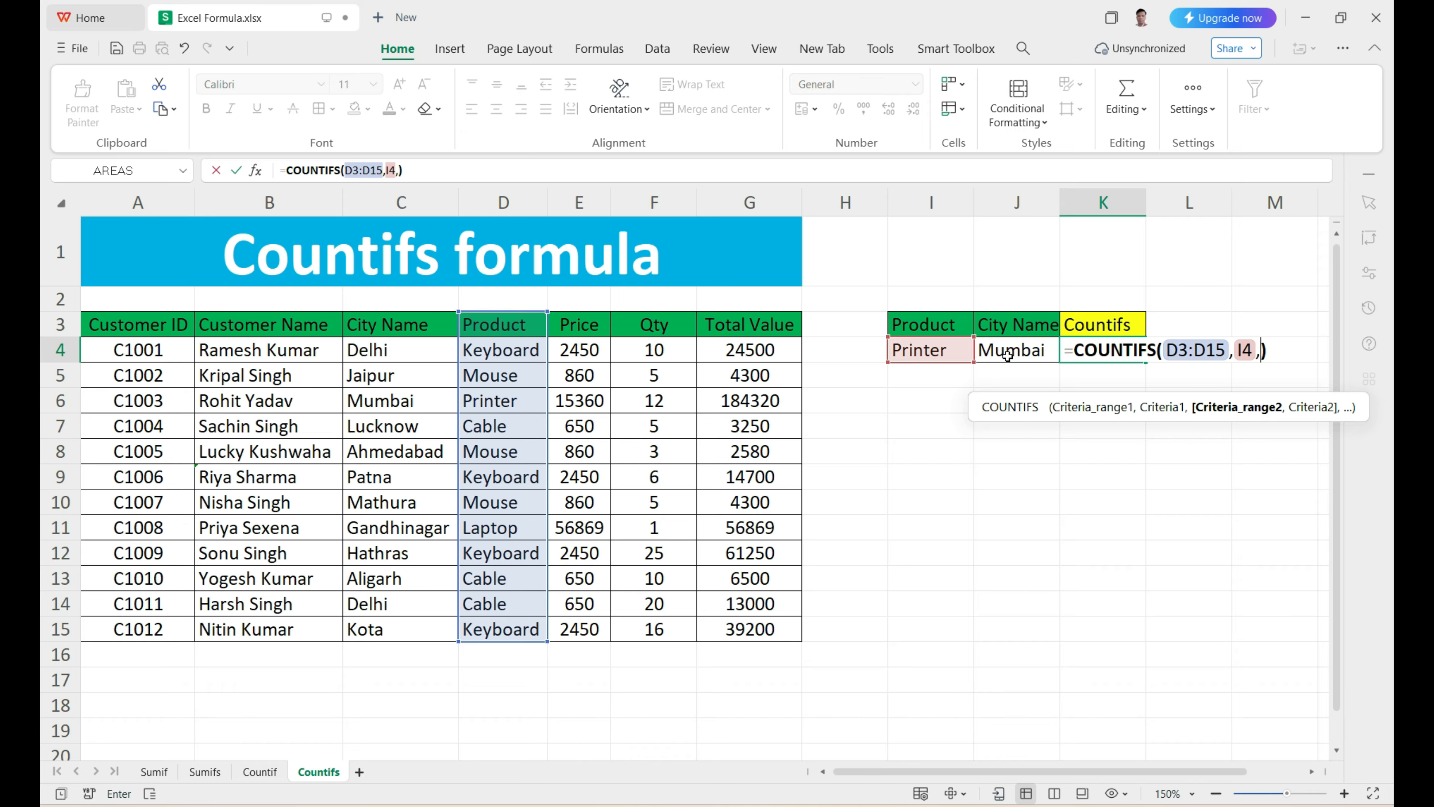
Step: Complete the K4 formula with the City Name column C3:C15 as the second criteria range and J4 as its criterion
{"action": "left_click_drag", "start_coordinate": [390, 325], "coordinate": [390, 626]}
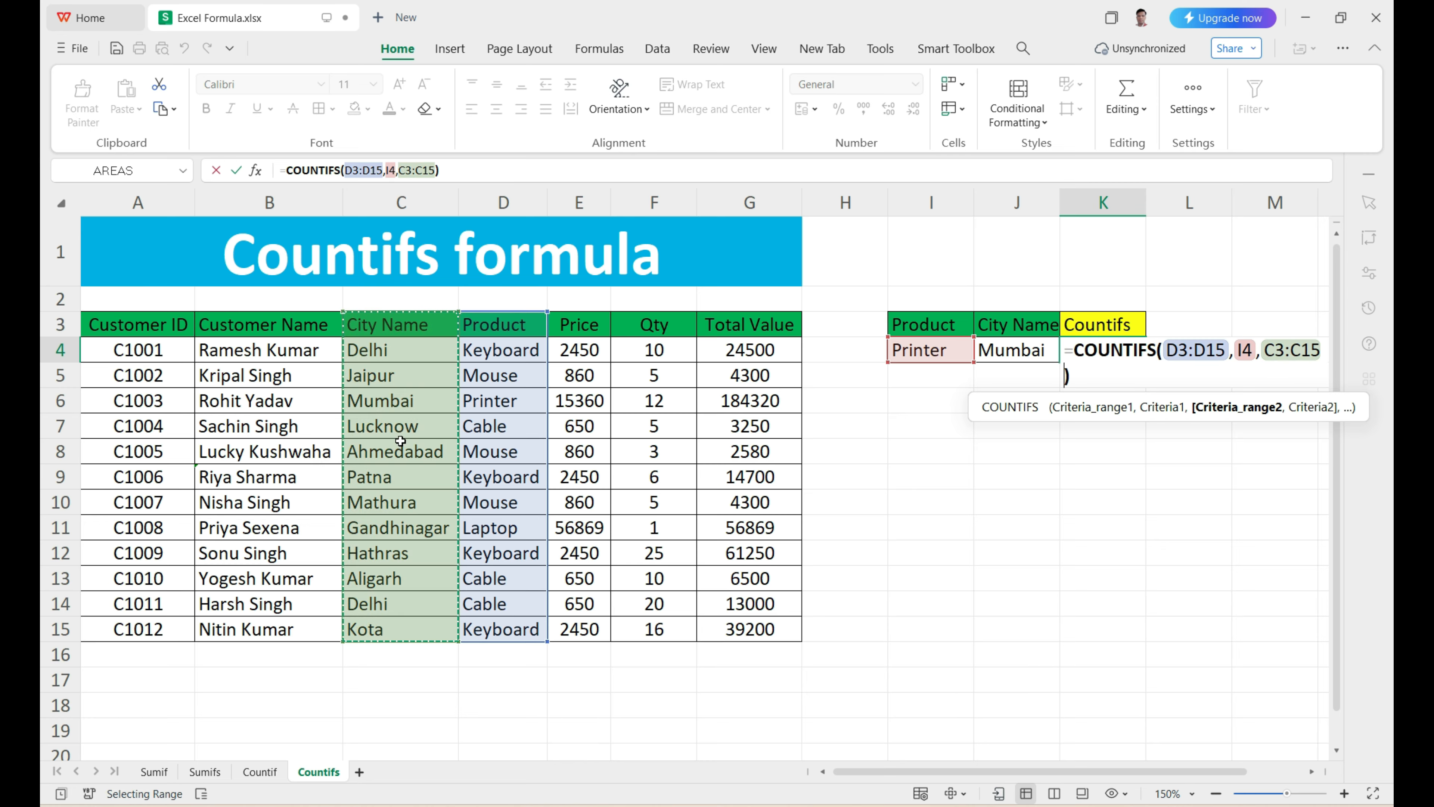
{"action": "type", "text": ","}
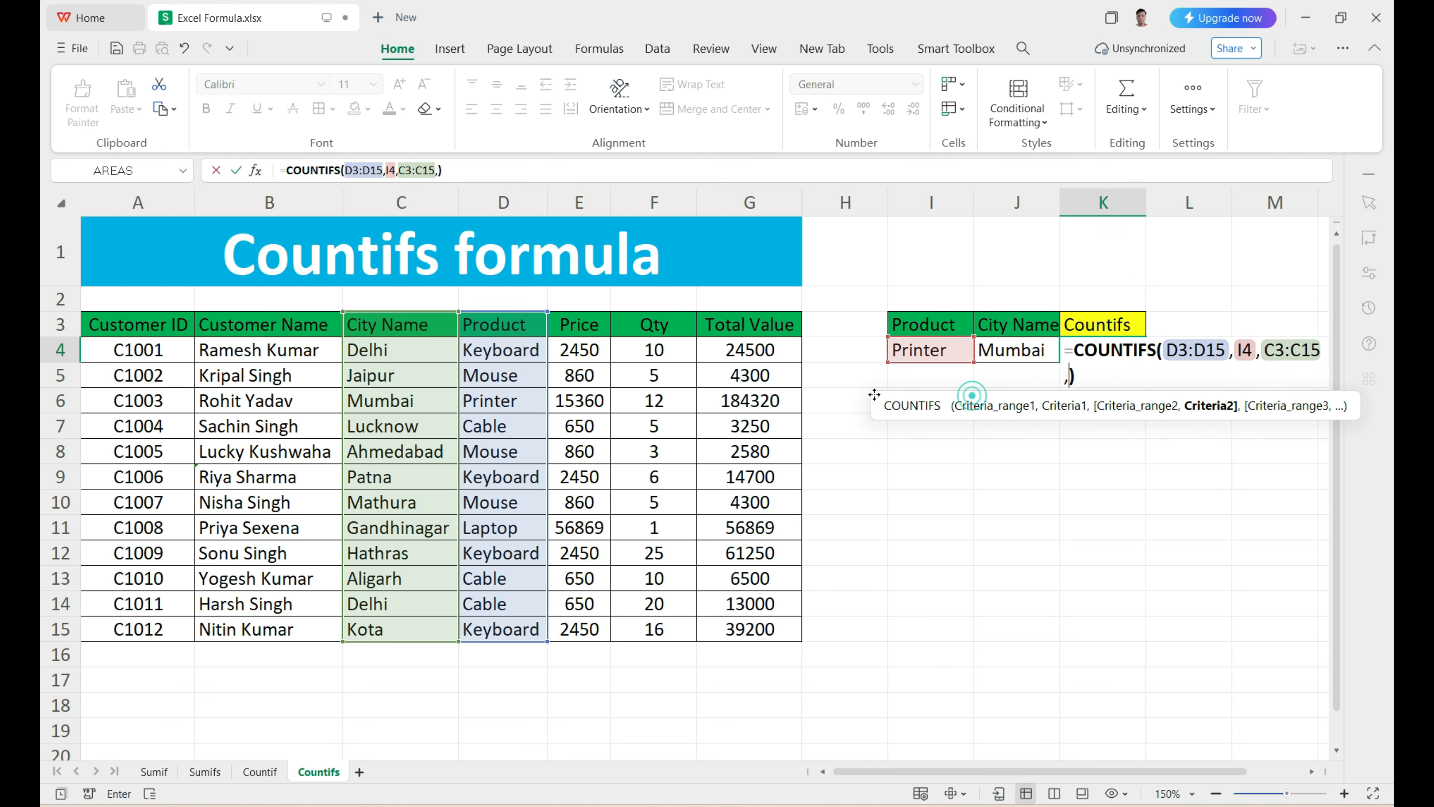
{"action": "left_click", "coordinate": [1312, 773]}
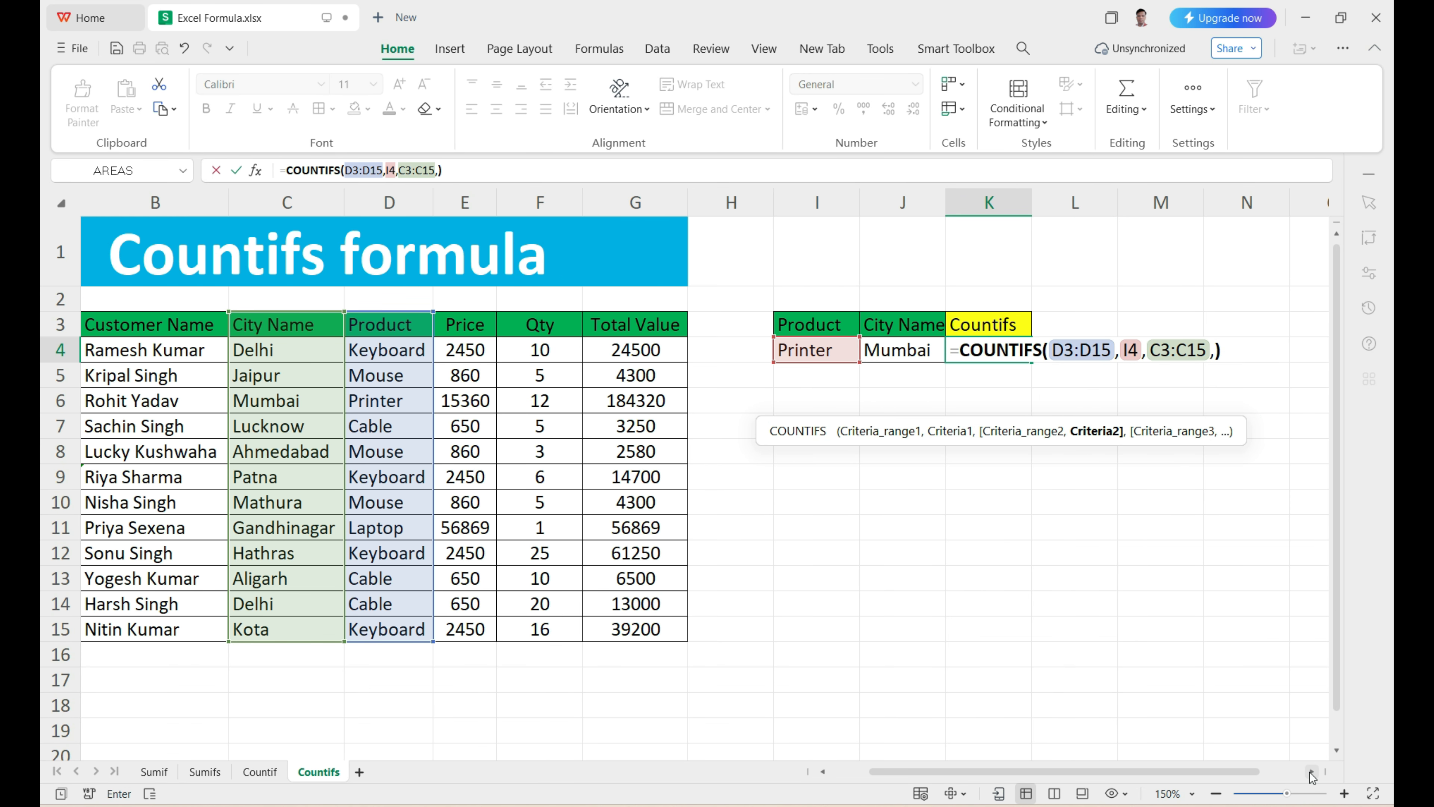
{"action": "left_click", "coordinate": [922, 354]}
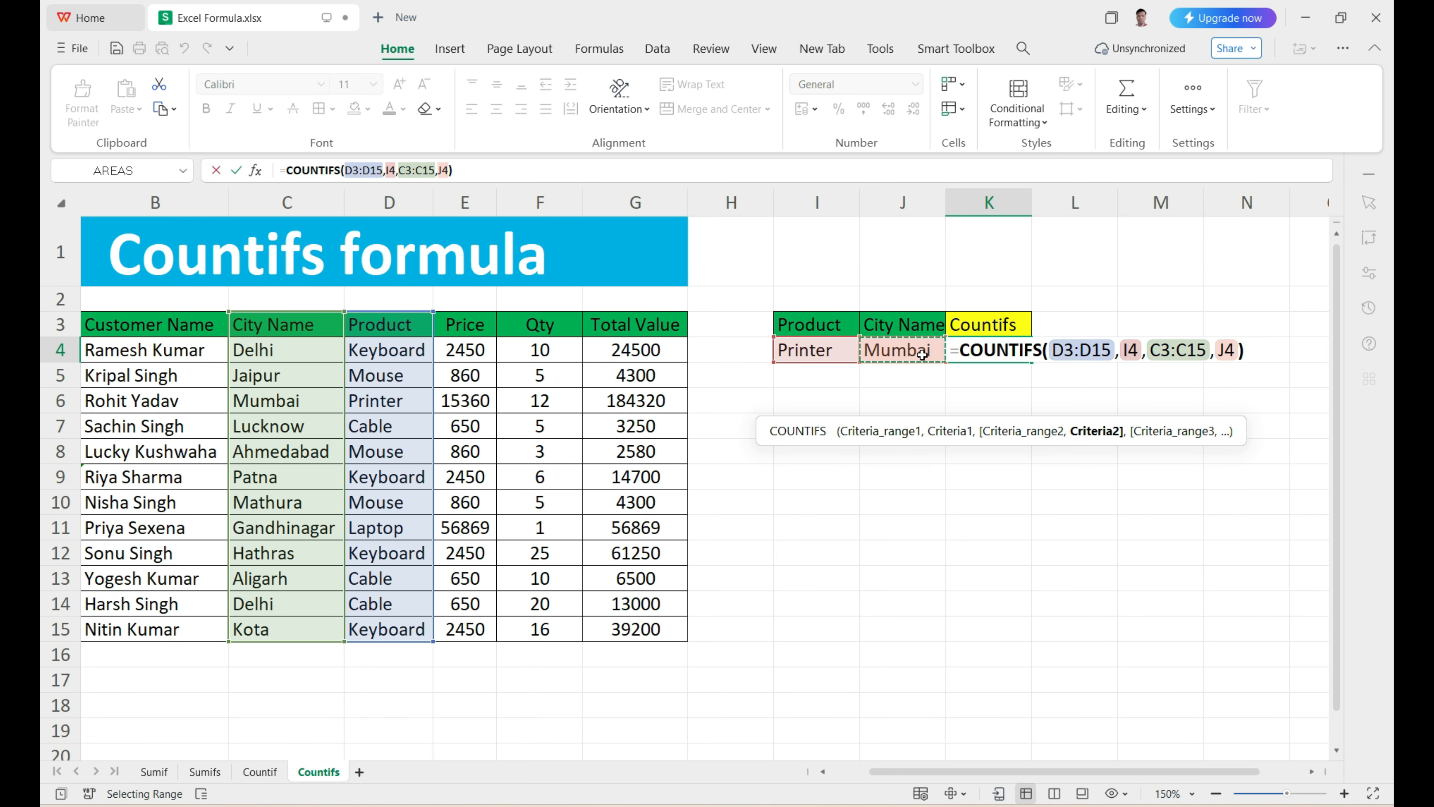
{"action": "key", "text": "Return"}
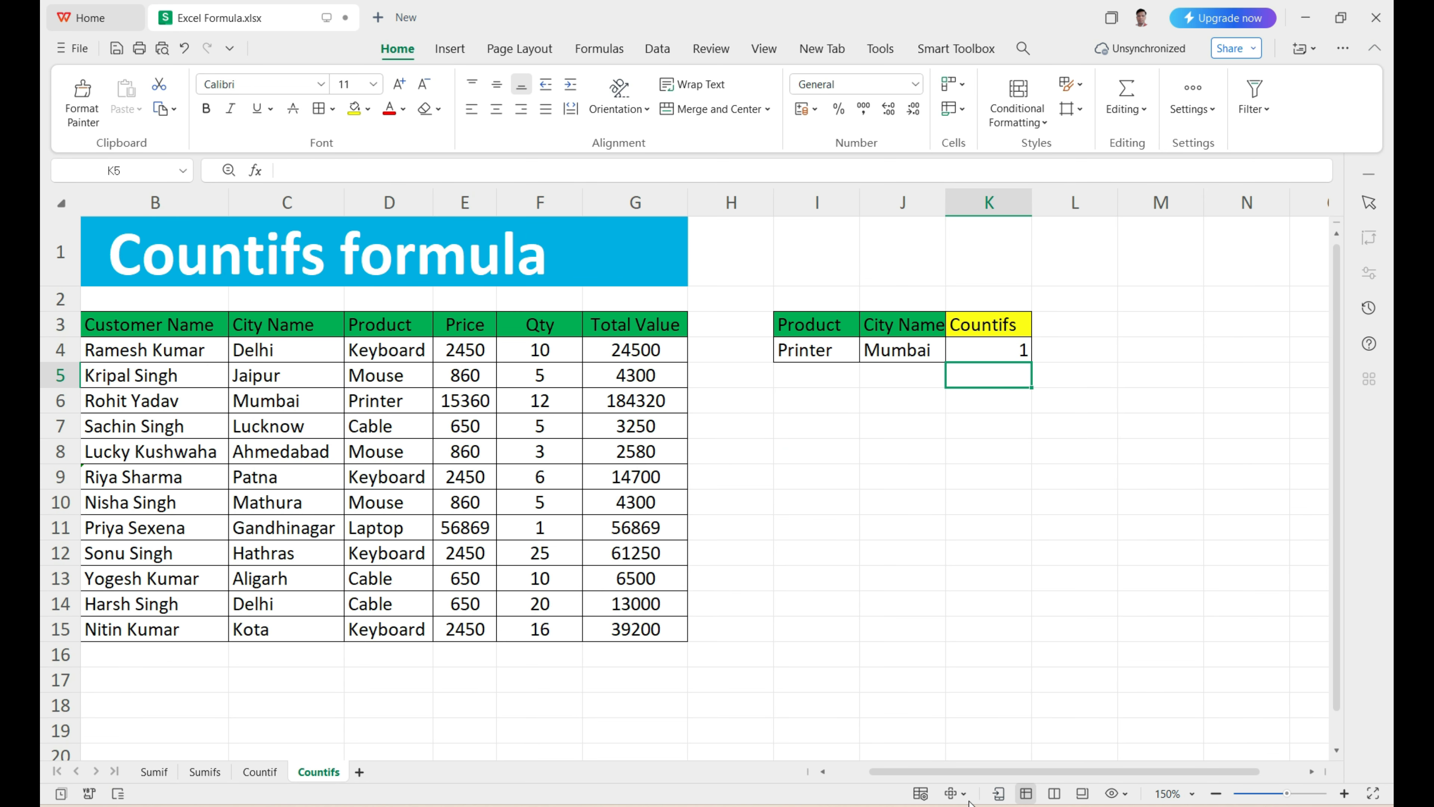
Step: Check the K4 count against the Printer and Mumbai entries in row 6 of the table
{"action": "left_click_drag", "start_coordinate": [975, 772], "coordinate": [886, 772]}
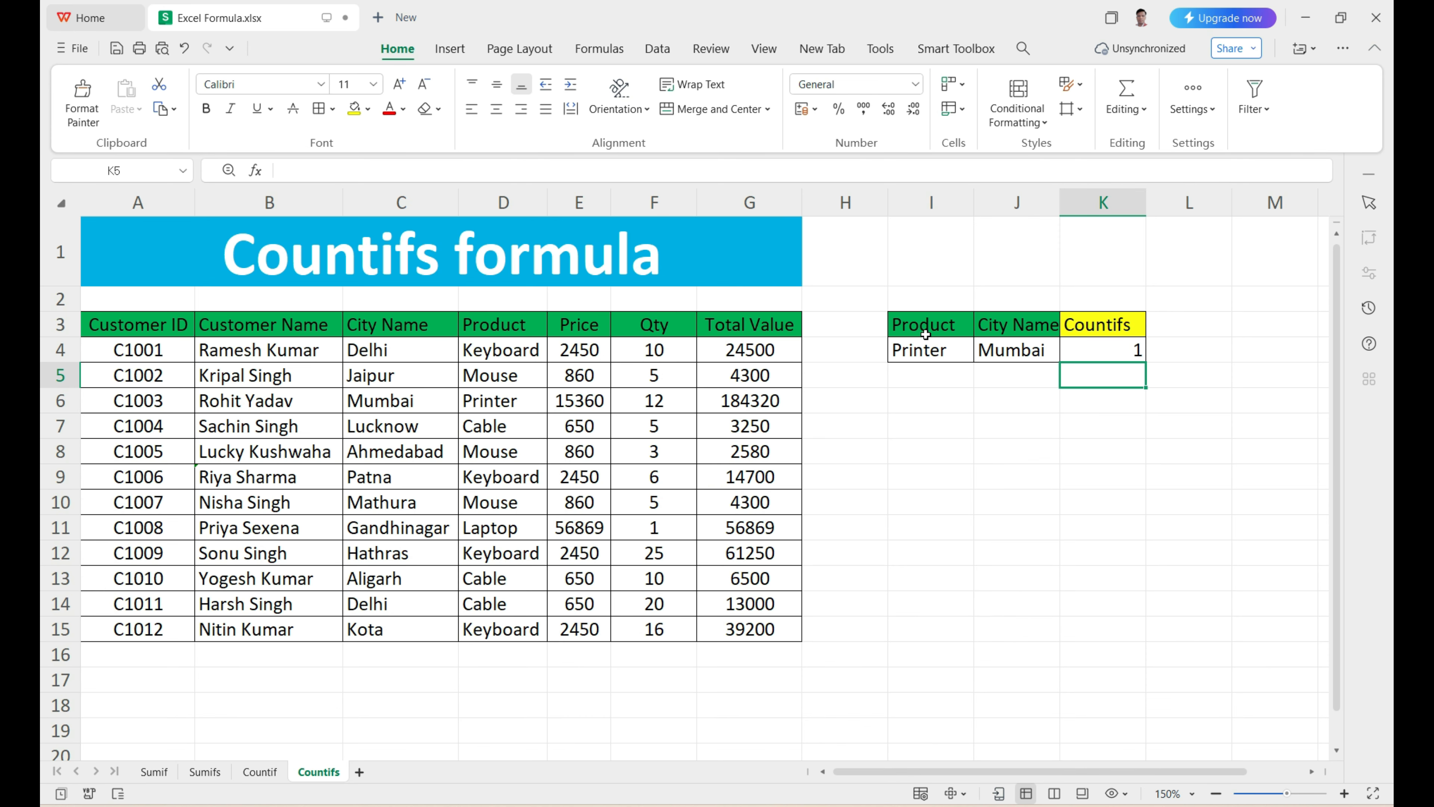
{"action": "left_click", "coordinate": [517, 356]}
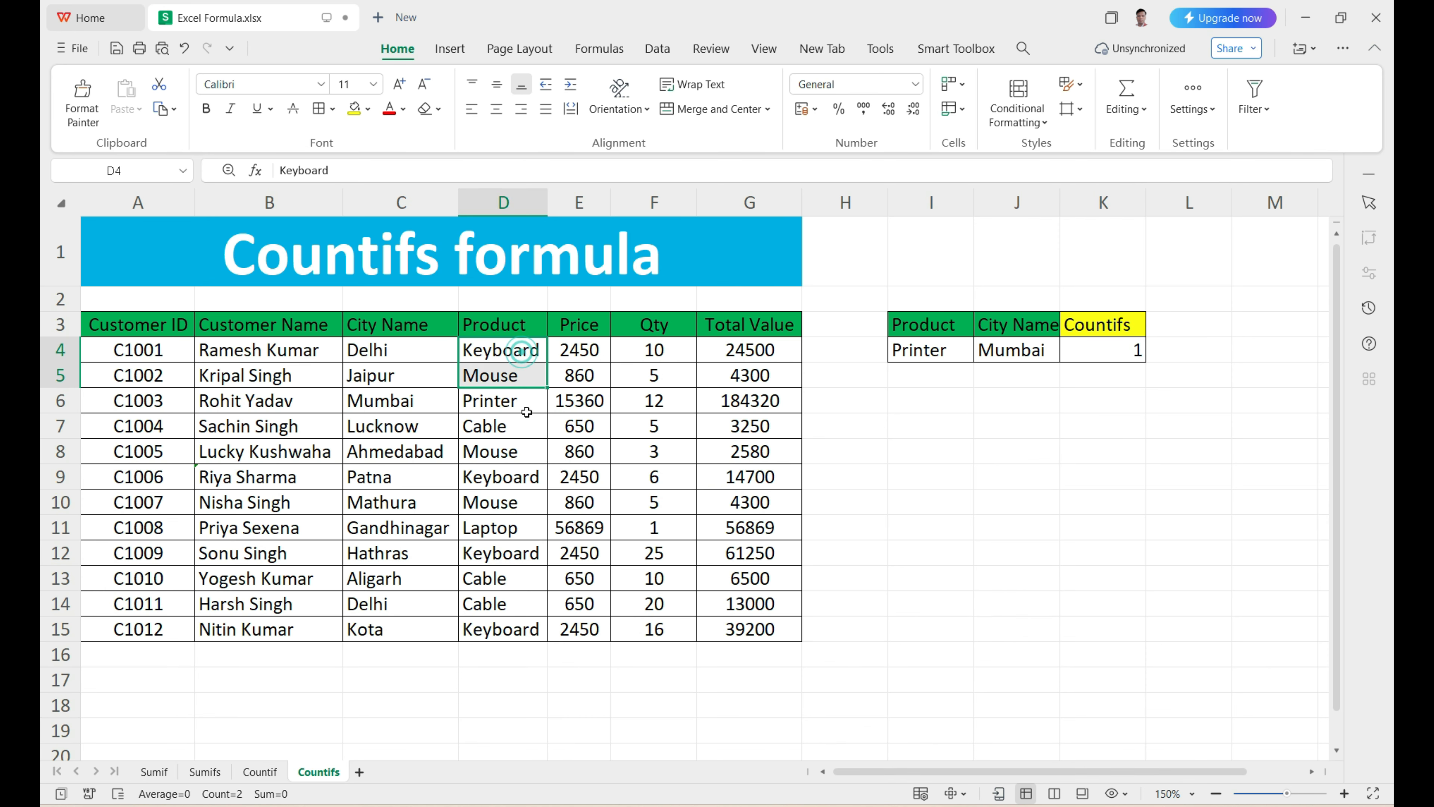
{"action": "left_click", "coordinate": [525, 400]}
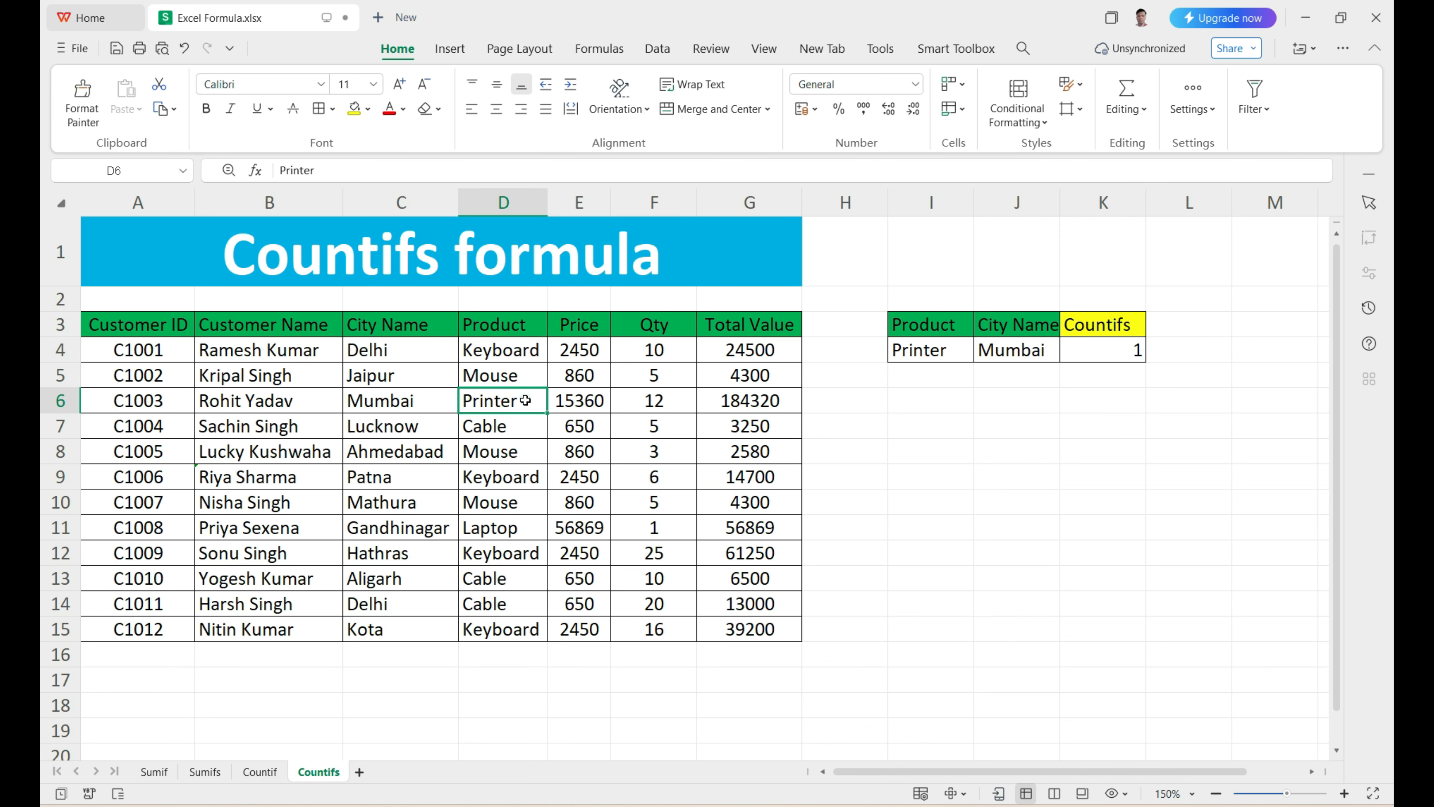
{"action": "left_click", "coordinate": [427, 402]}
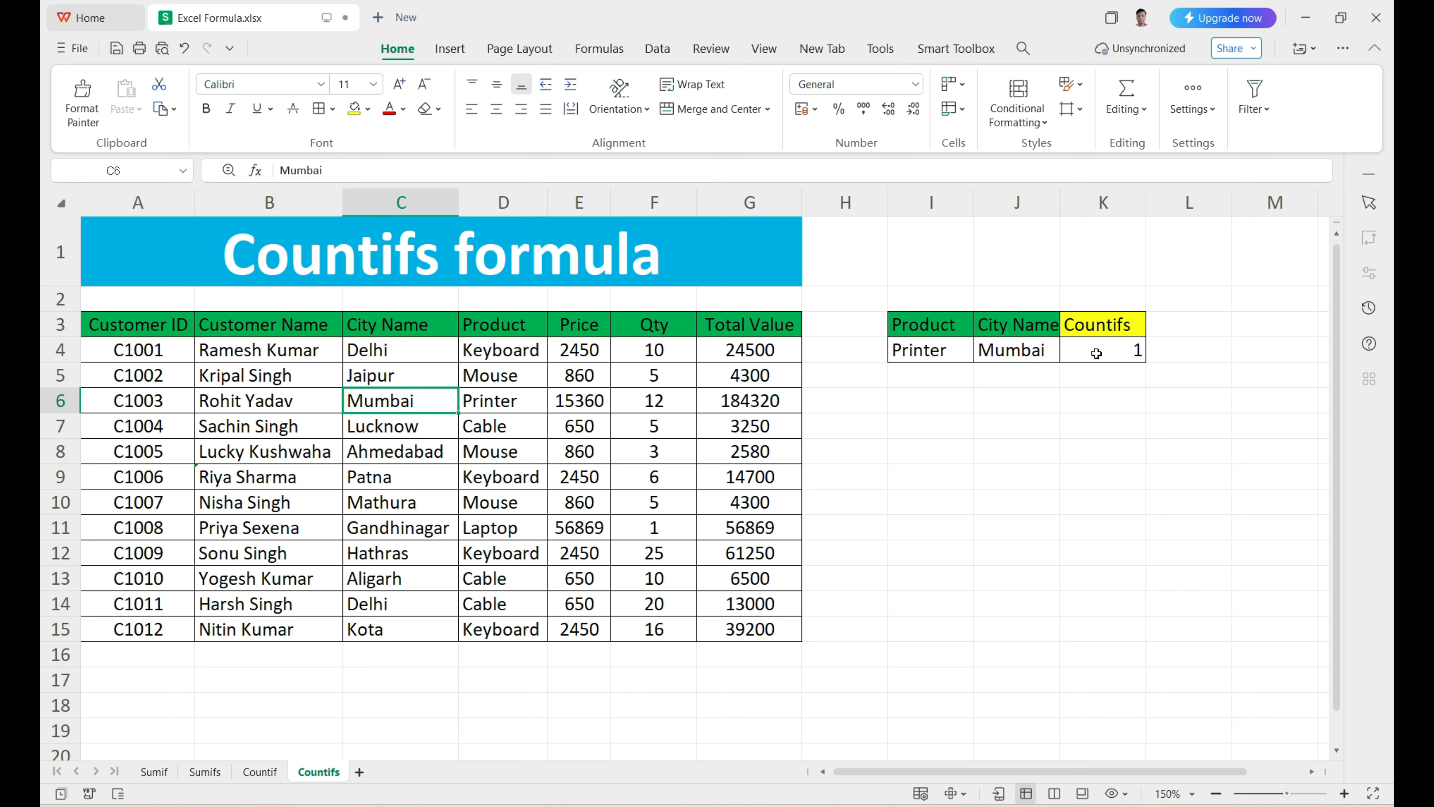
Step: Replace the product in D11 with Printer by copying the entry from D6
{"action": "left_click", "coordinate": [489, 402]}
{"action": "key", "text": "ctrl+c"}
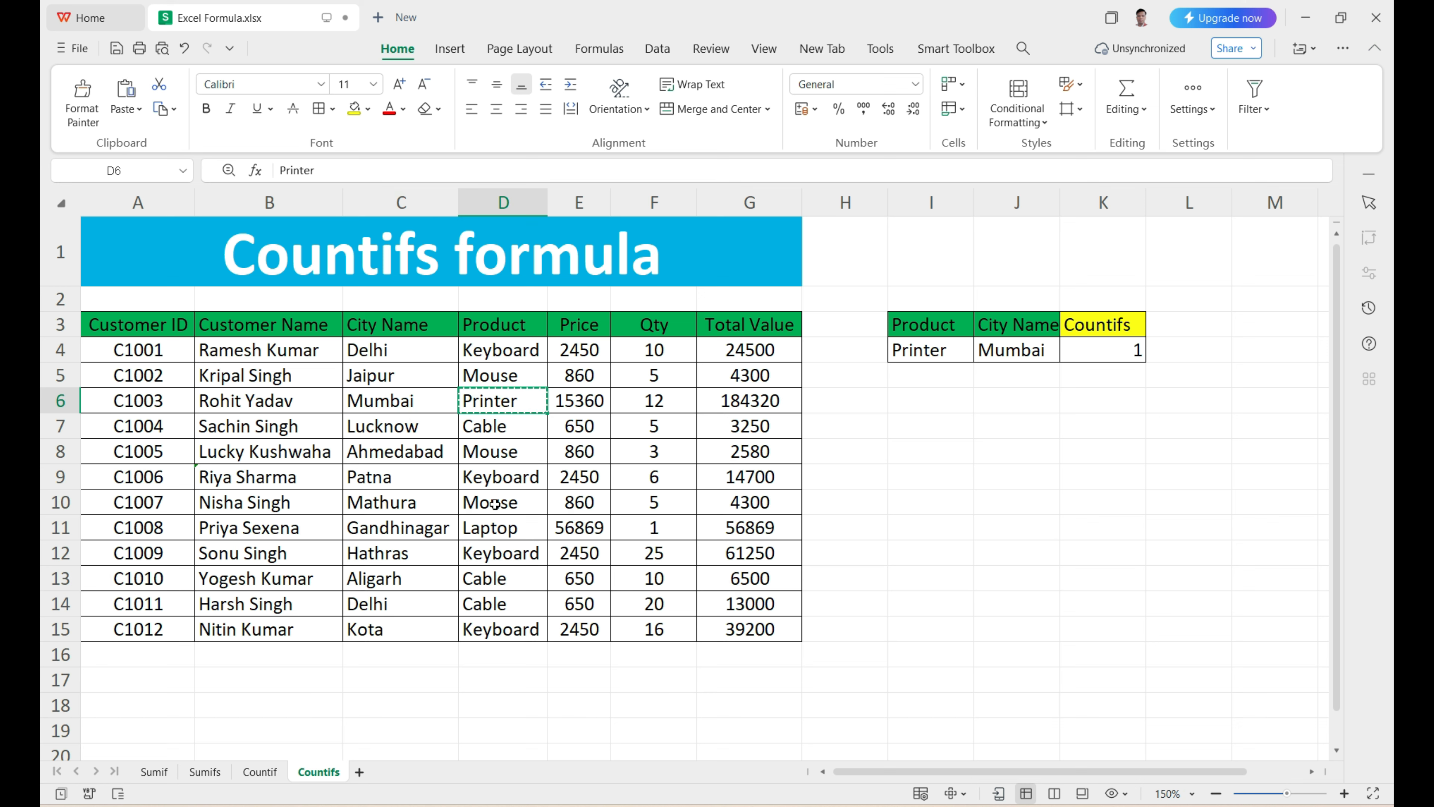
{"action": "left_click", "coordinate": [502, 530]}
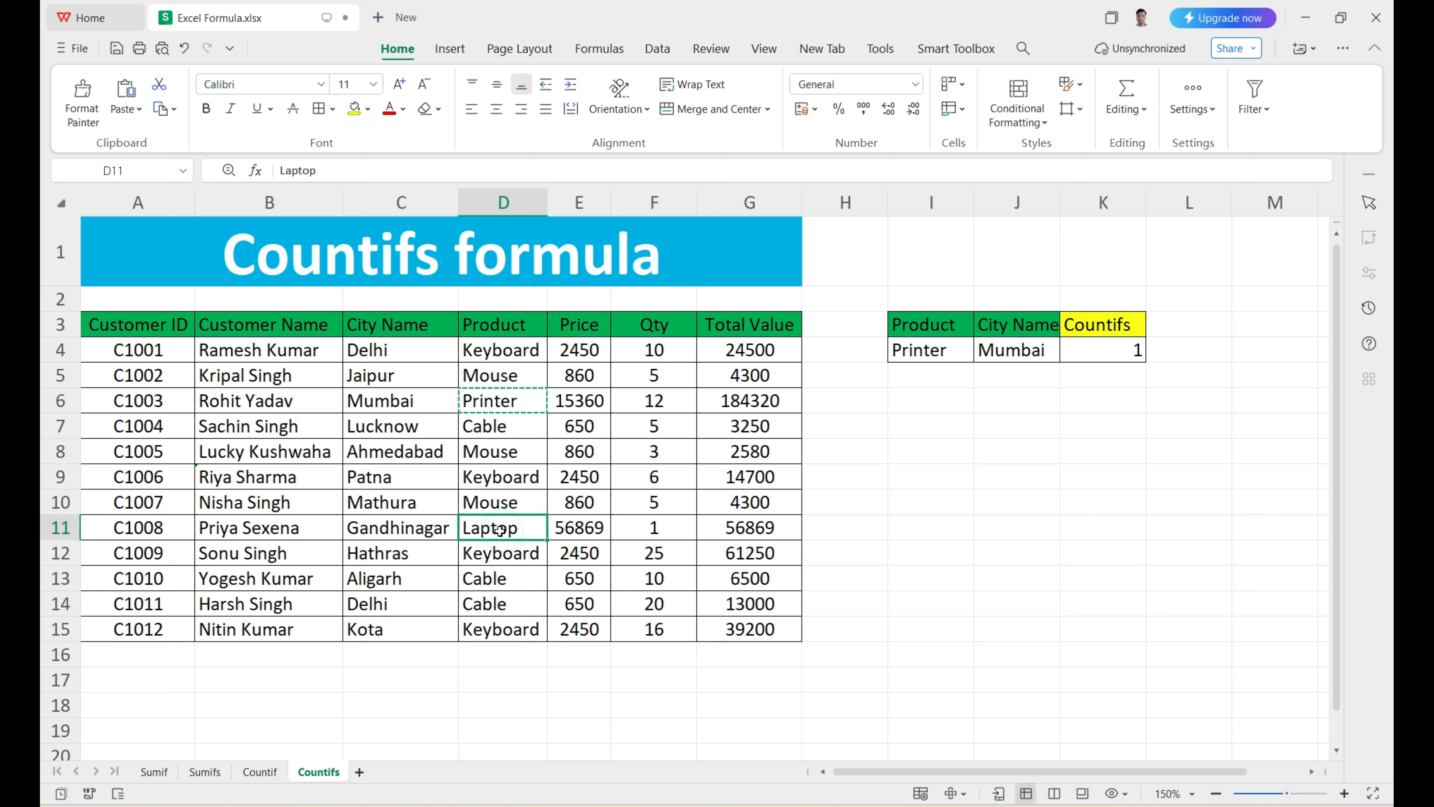
{"action": "key", "text": "ctrl+v"}
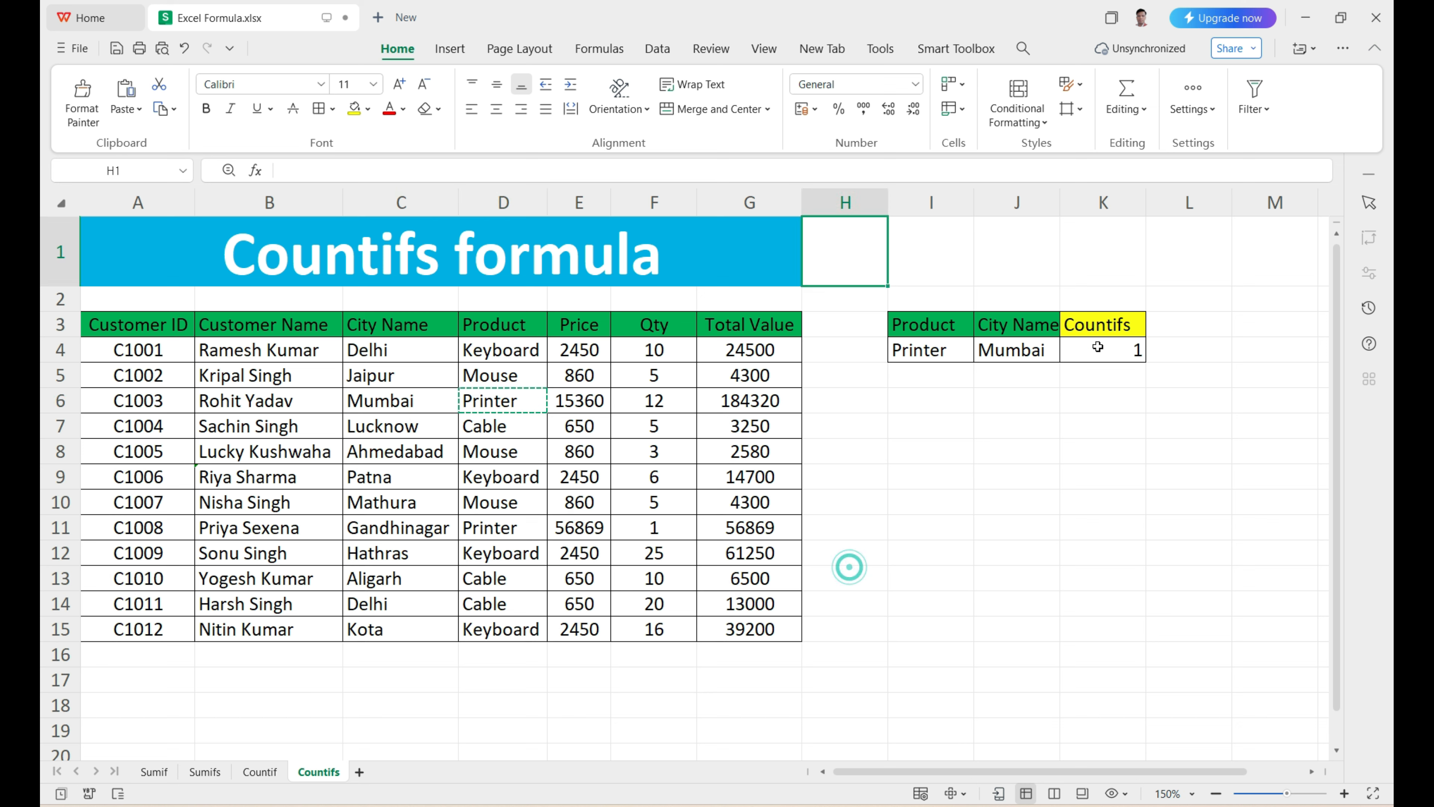
{"action": "left_click", "coordinate": [960, 483]}
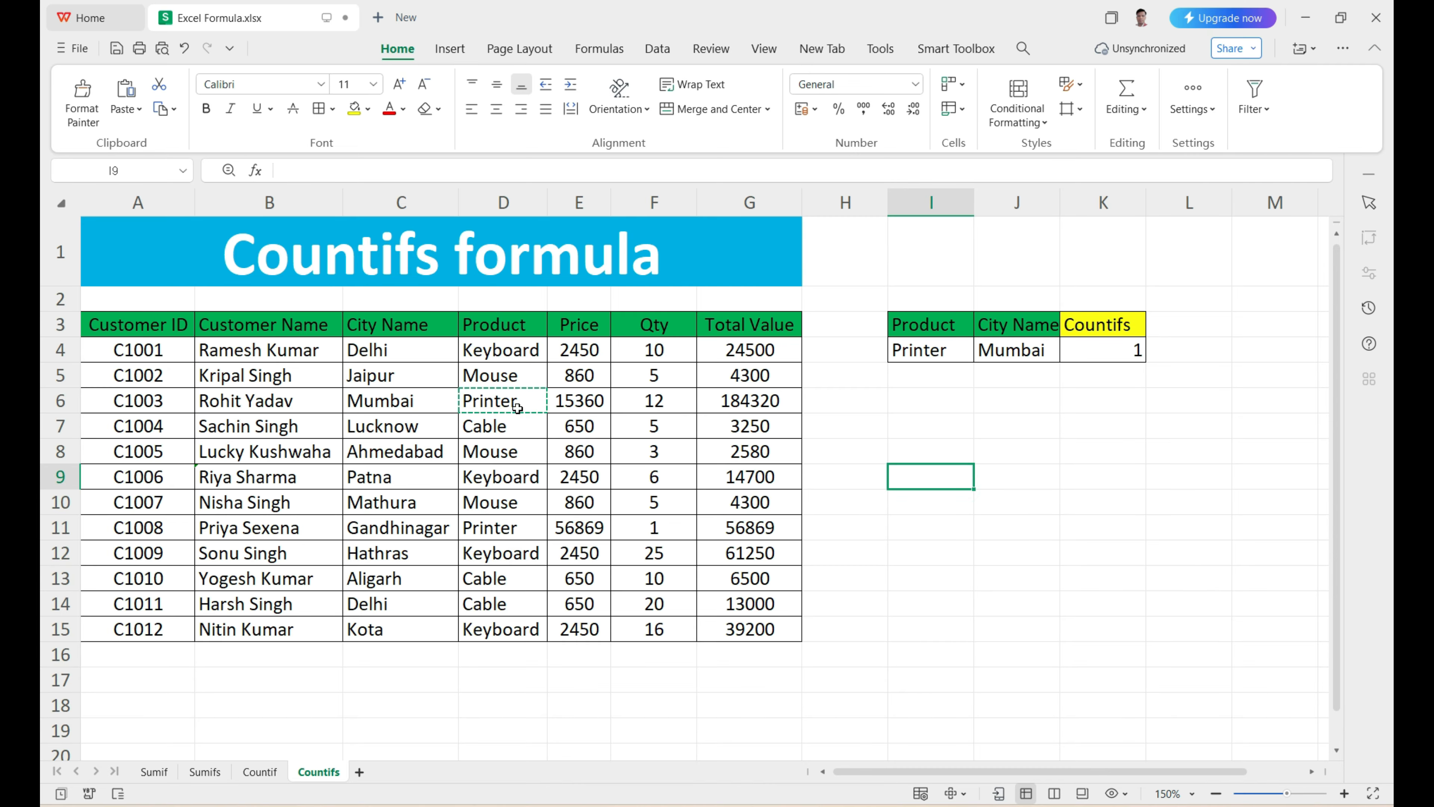
Step: Replace the city in C11 with Mumbai by copying the entry from C6
{"action": "left_click", "coordinate": [441, 527]}
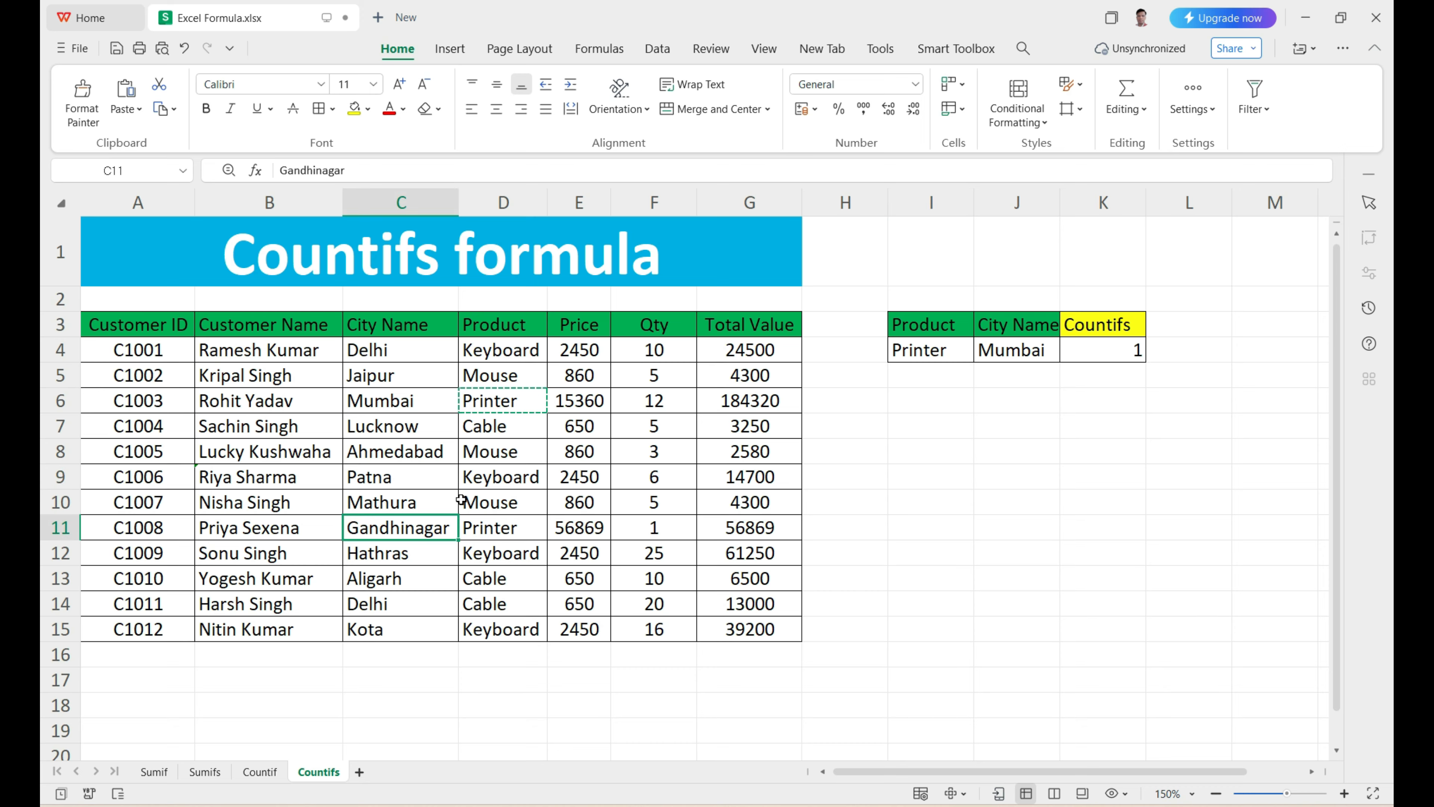
{"action": "left_click", "coordinate": [418, 407]}
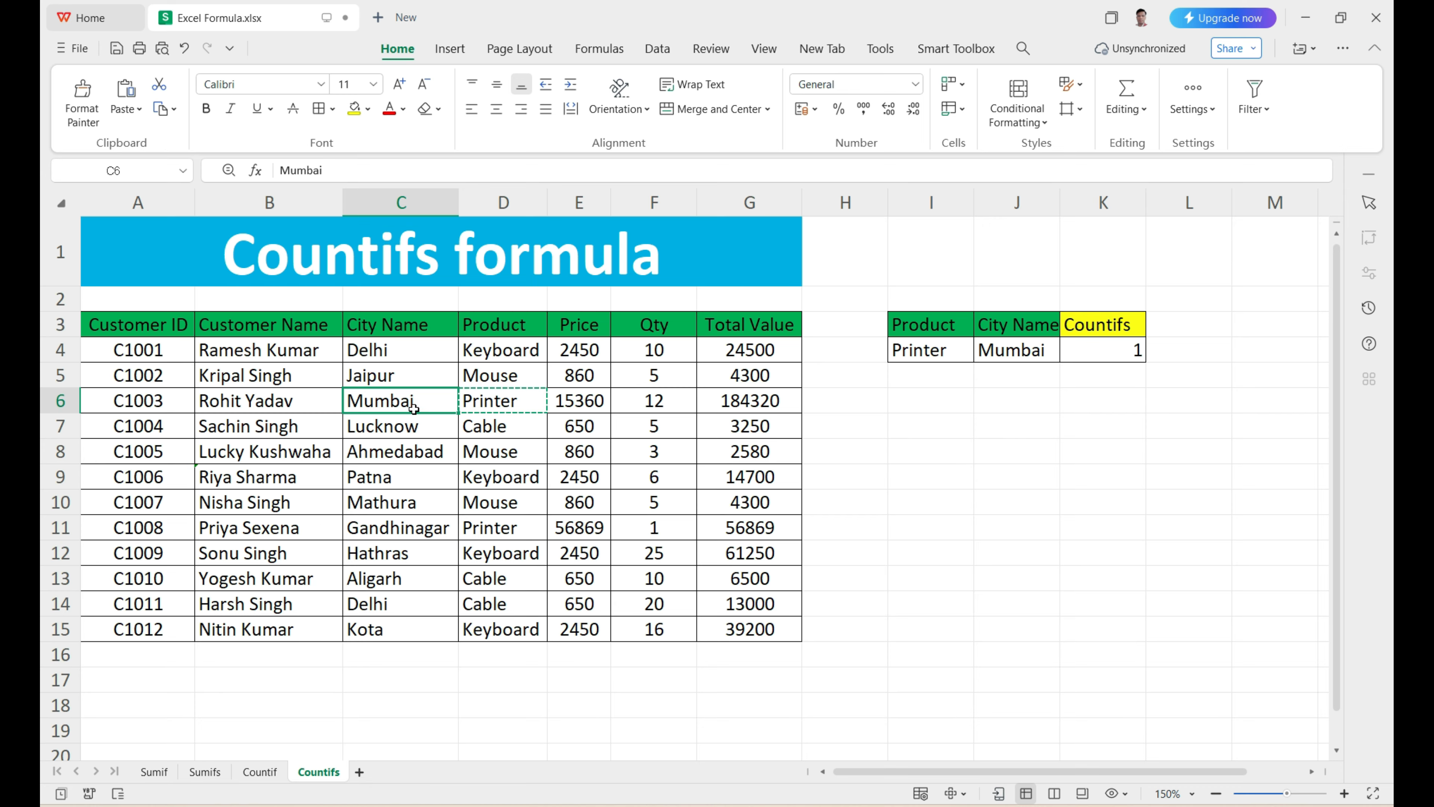
{"action": "key", "text": "ctrl+c"}
{"action": "left_click", "coordinate": [425, 518]}
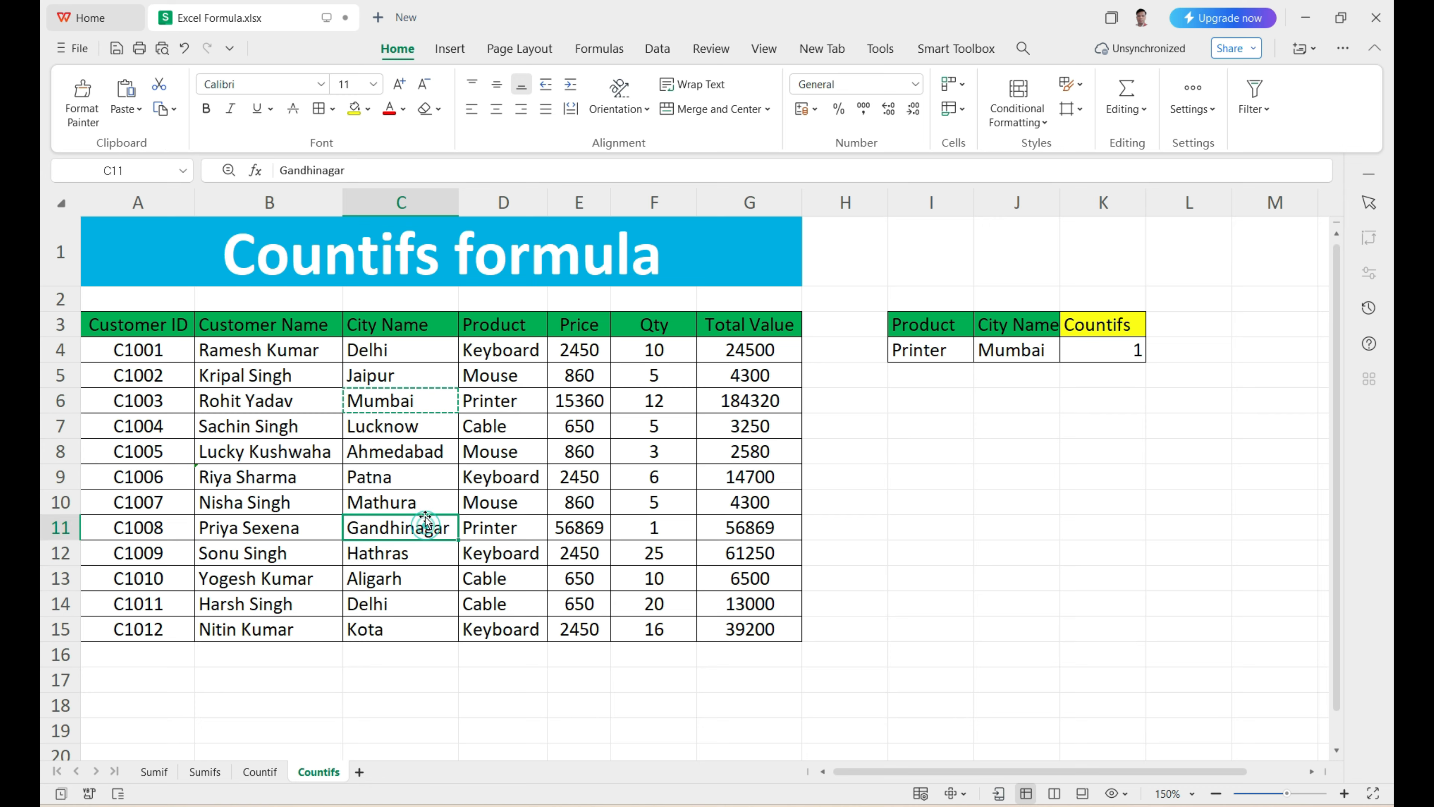
{"action": "key", "text": "ctrl+v"}
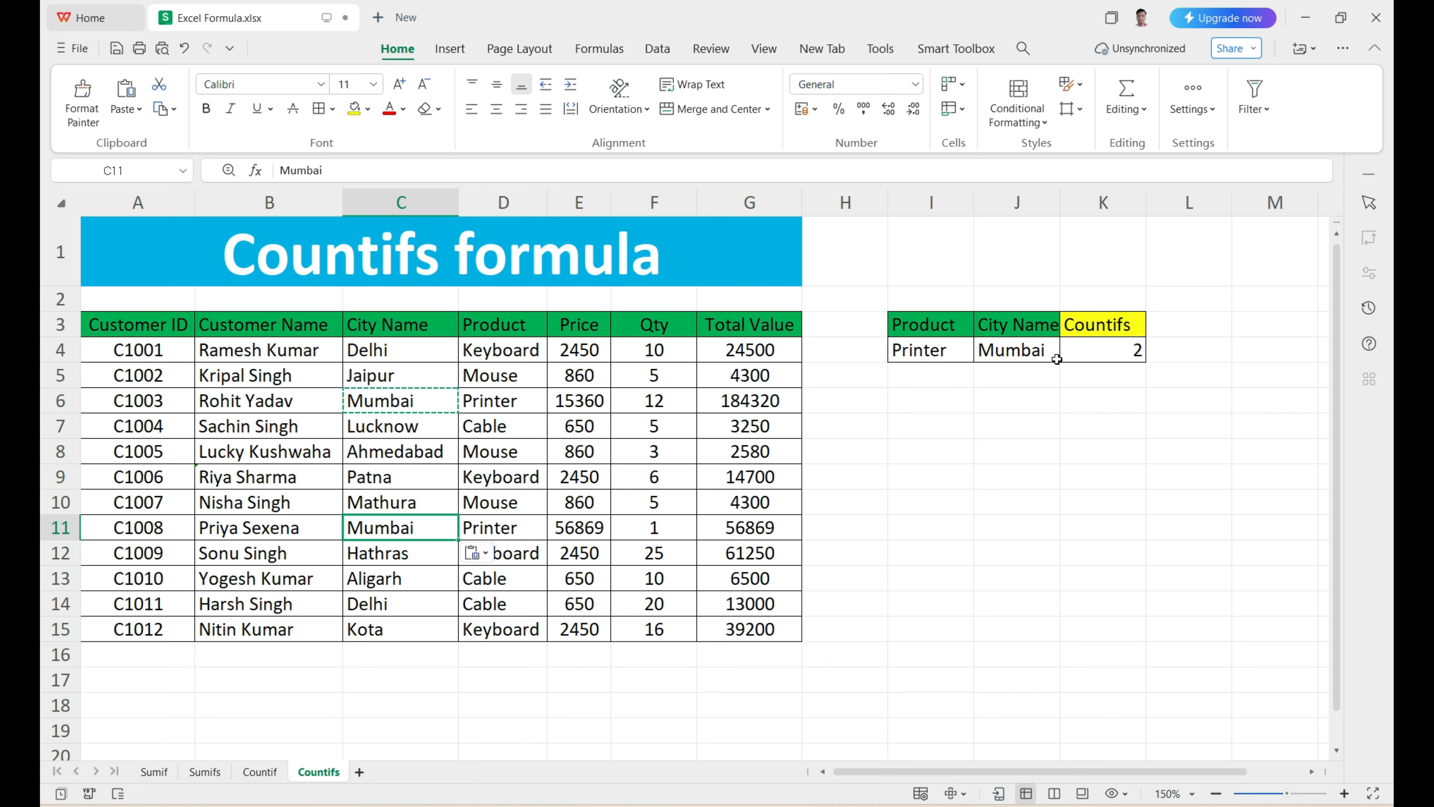
Step: Check the K4 count against the Printer and Mumbai entries in rows 6 and 11, reviewing the City Name and Product columns
{"action": "left_click", "coordinate": [1072, 354]}
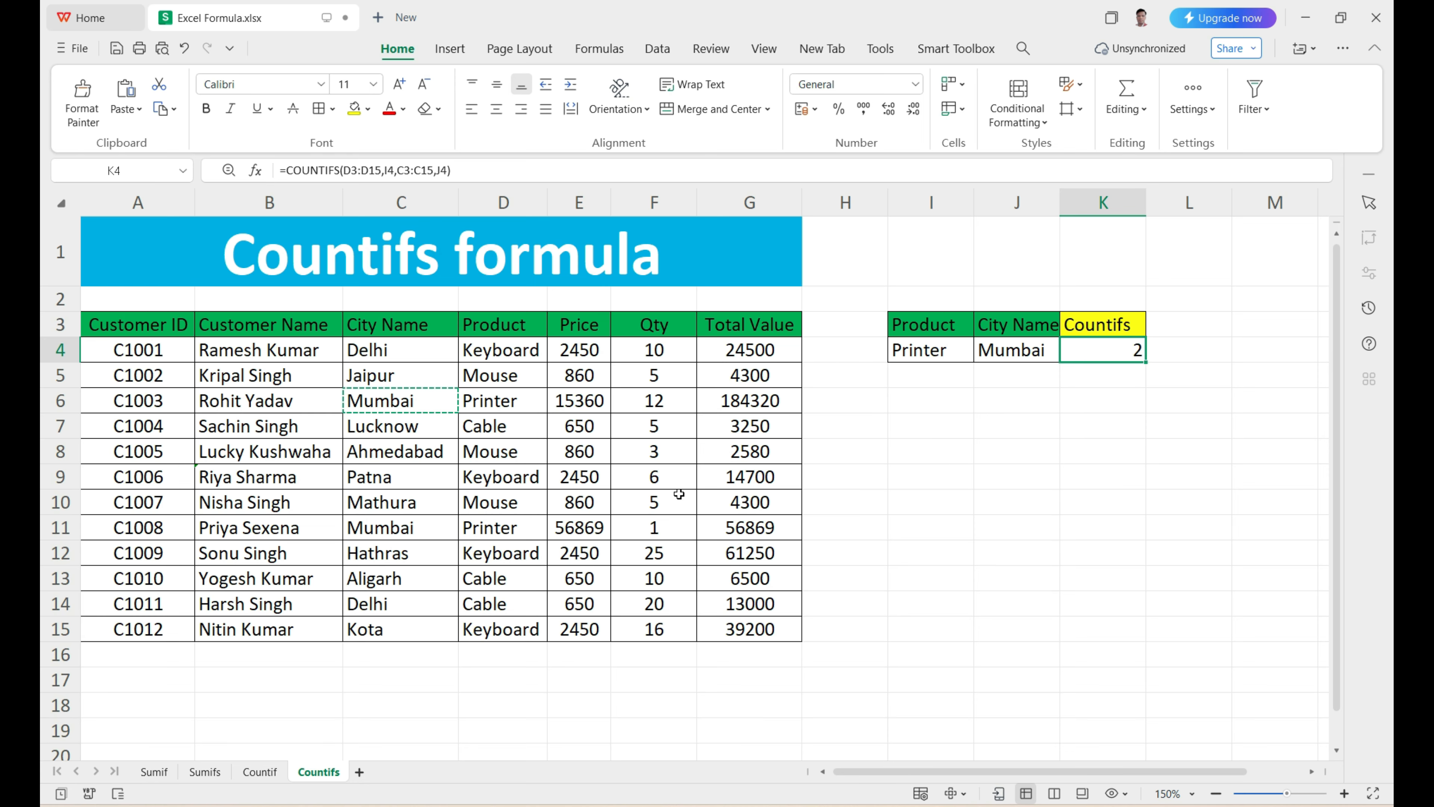
{"action": "left_click", "coordinate": [516, 404]}
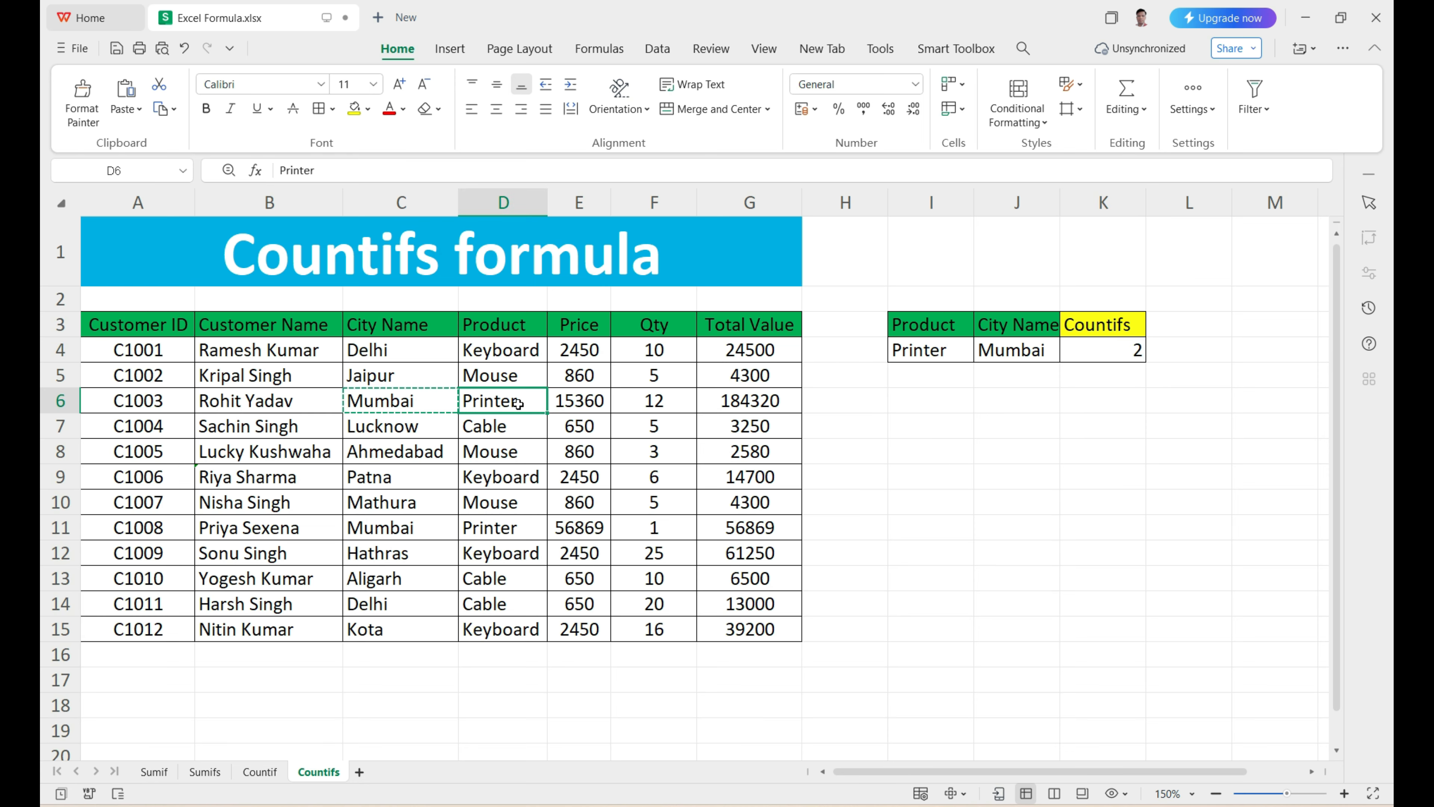
{"action": "left_click", "coordinate": [445, 399]}
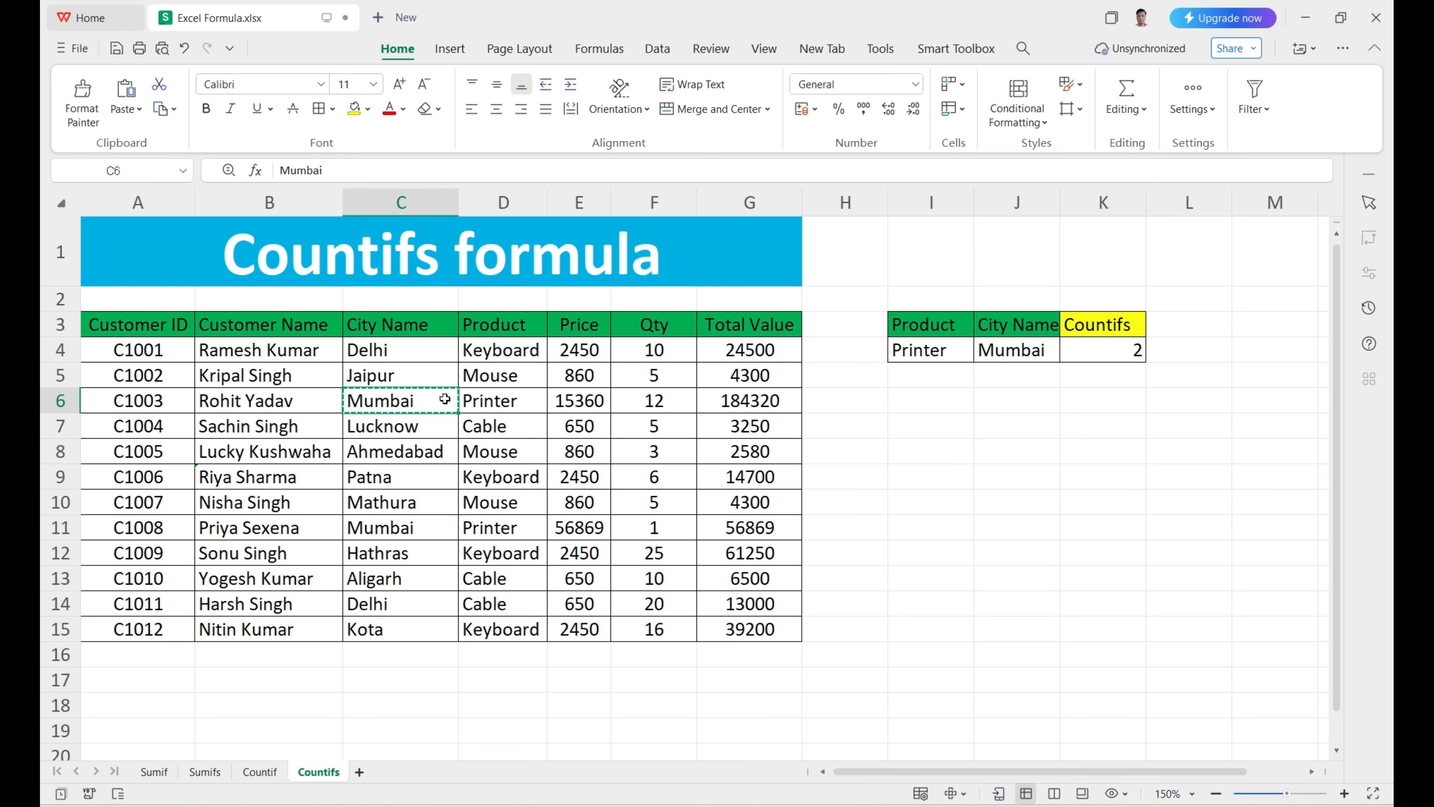
{"action": "left_click", "coordinate": [501, 526]}
{"action": "left_click", "coordinate": [438, 535]}
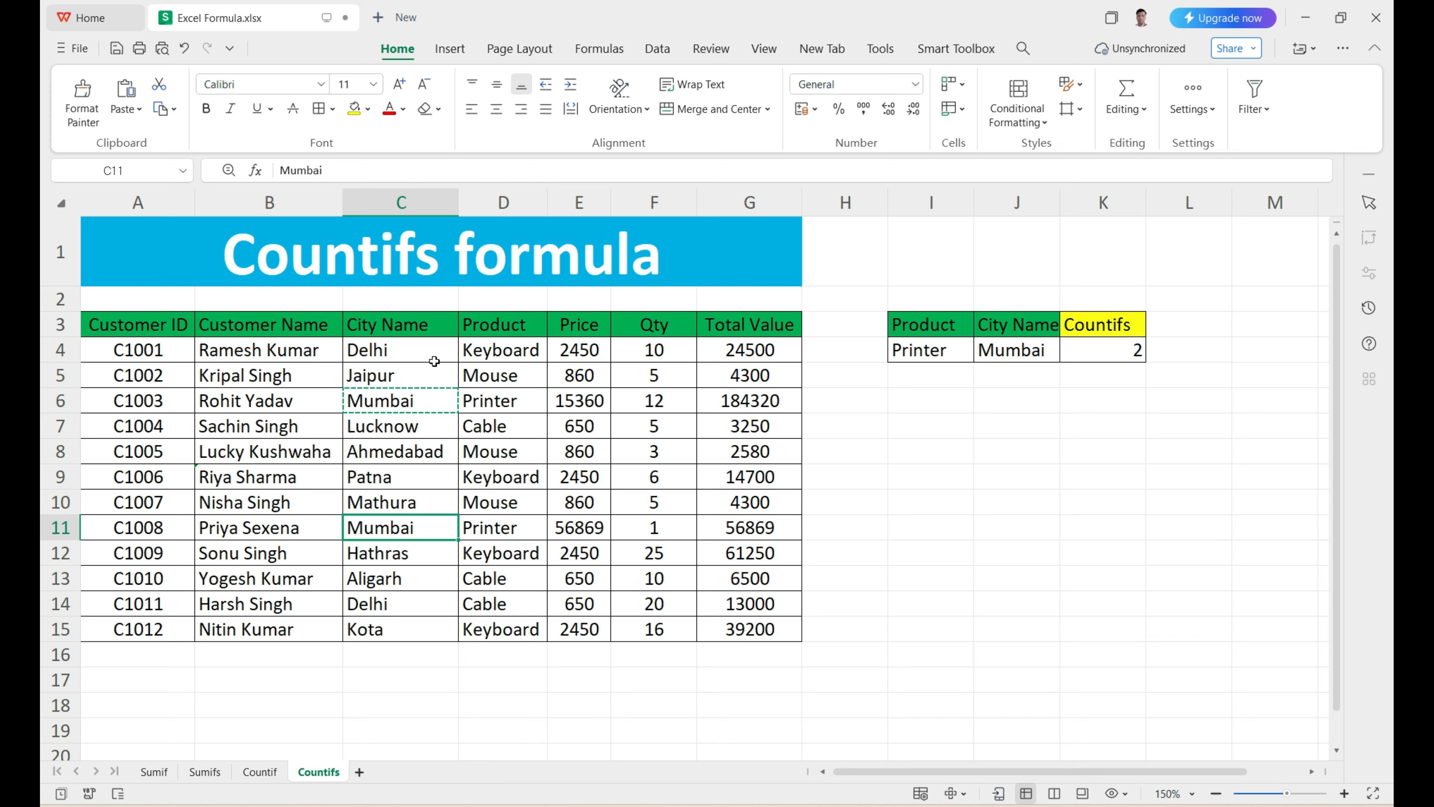
{"action": "left_click_drag", "start_coordinate": [448, 359], "coordinate": [467, 629]}
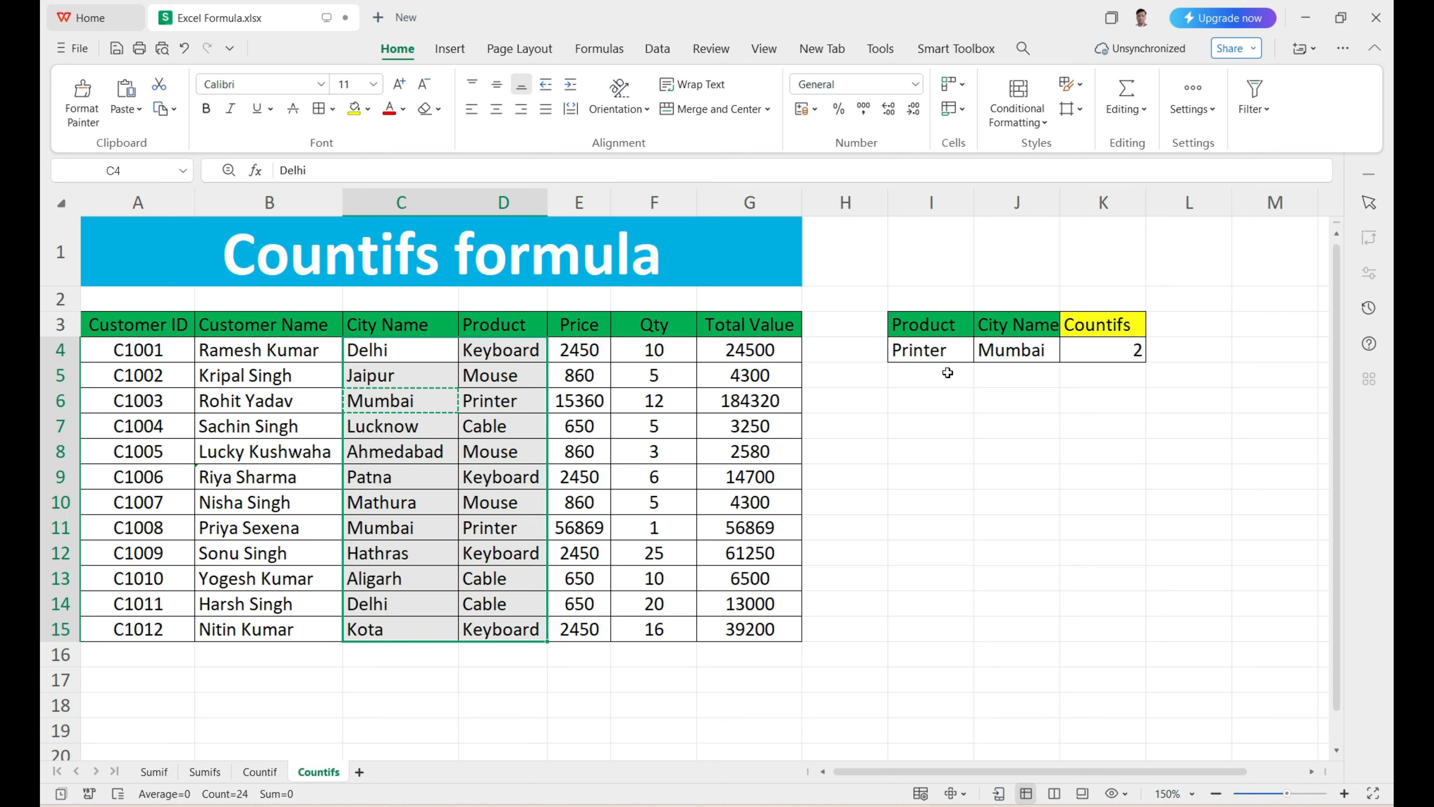
Step: Change the product criterion in I4 to Mouse
{"action": "left_click", "coordinate": [949, 353]}
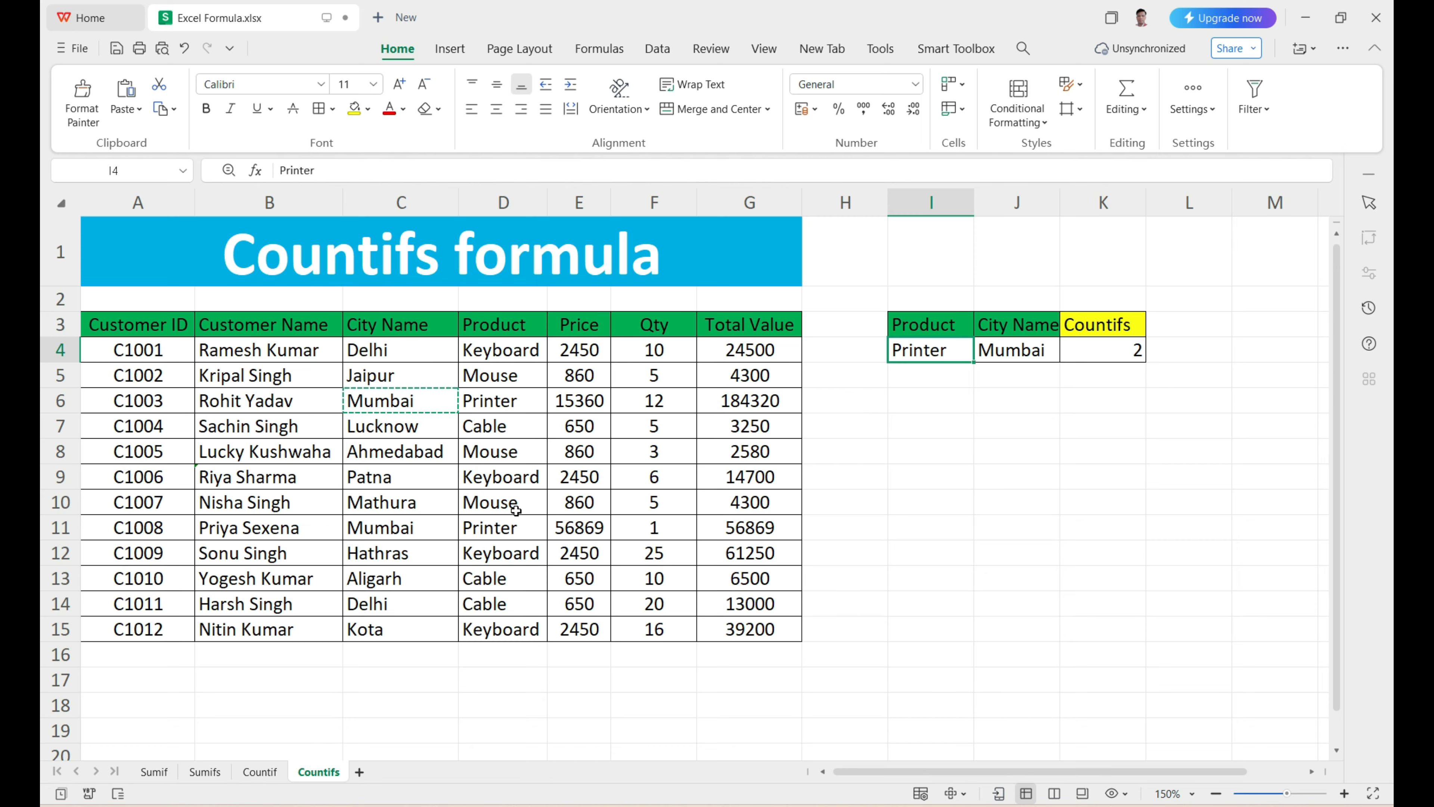
{"action": "type", "text": "Mouse"}
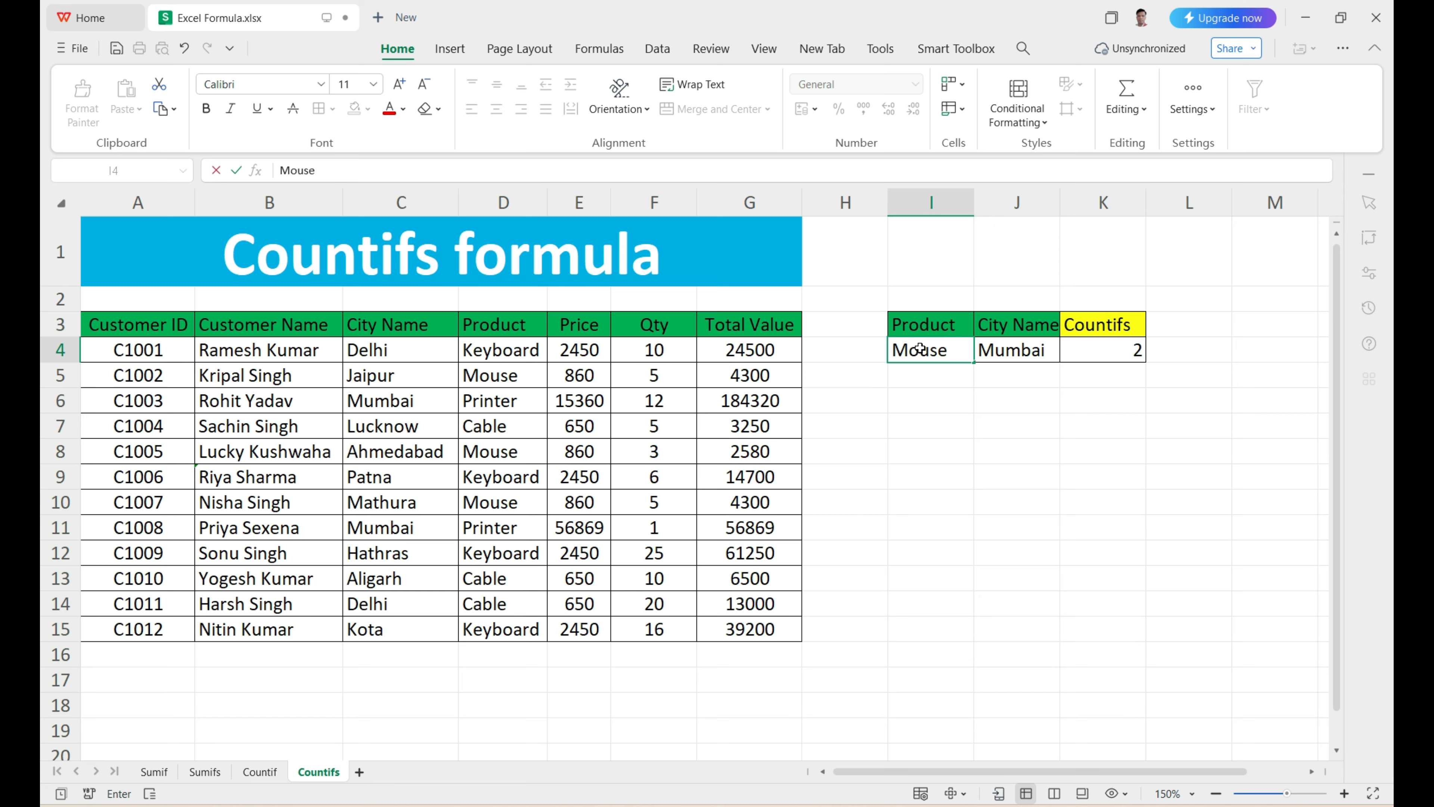
{"action": "left_click", "coordinate": [922, 395]}
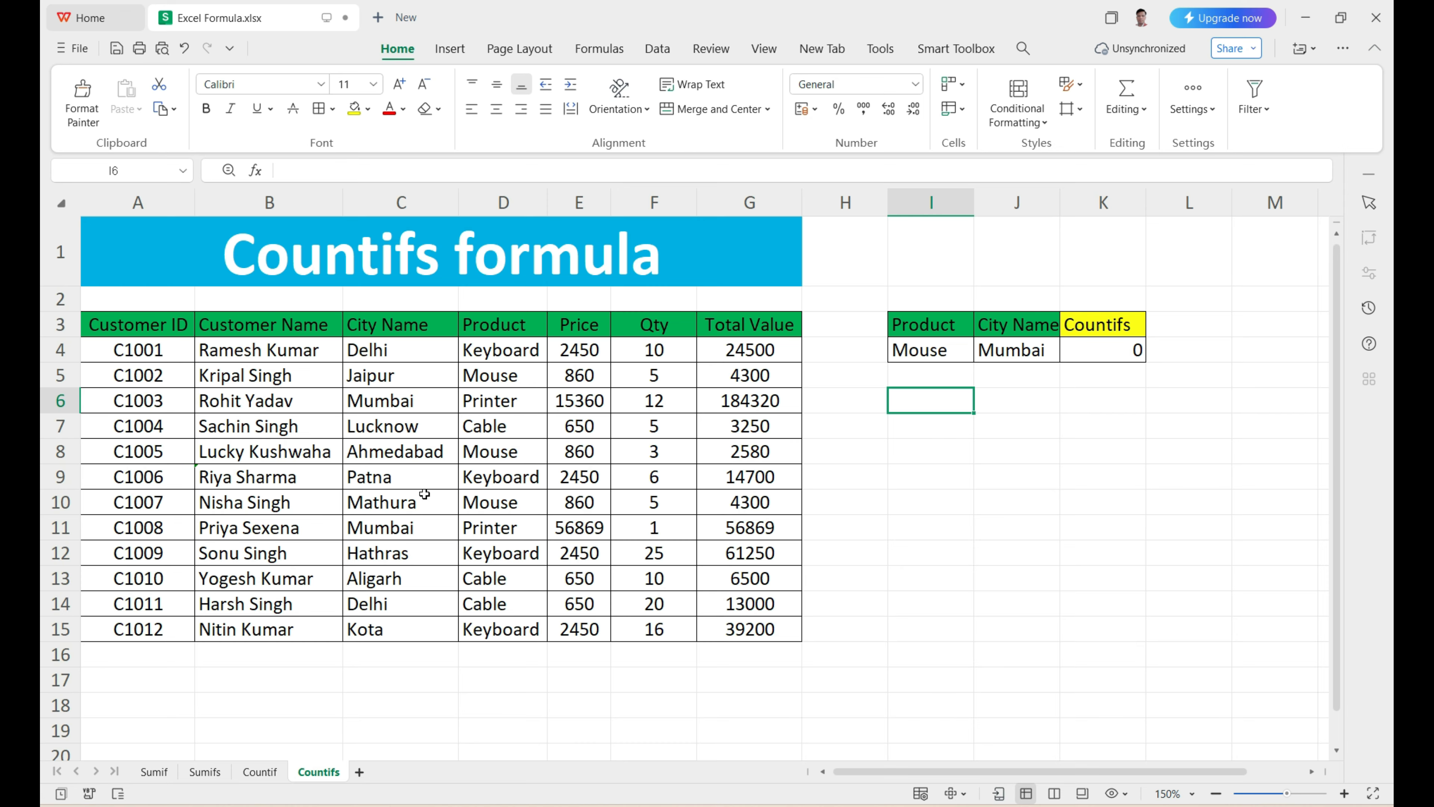
Step: Change the city criterion in J4 to Mathura, matching the city entry in row 10 of the table
{"action": "left_click", "coordinate": [413, 501]}
{"action": "left_click", "coordinate": [1057, 358]}
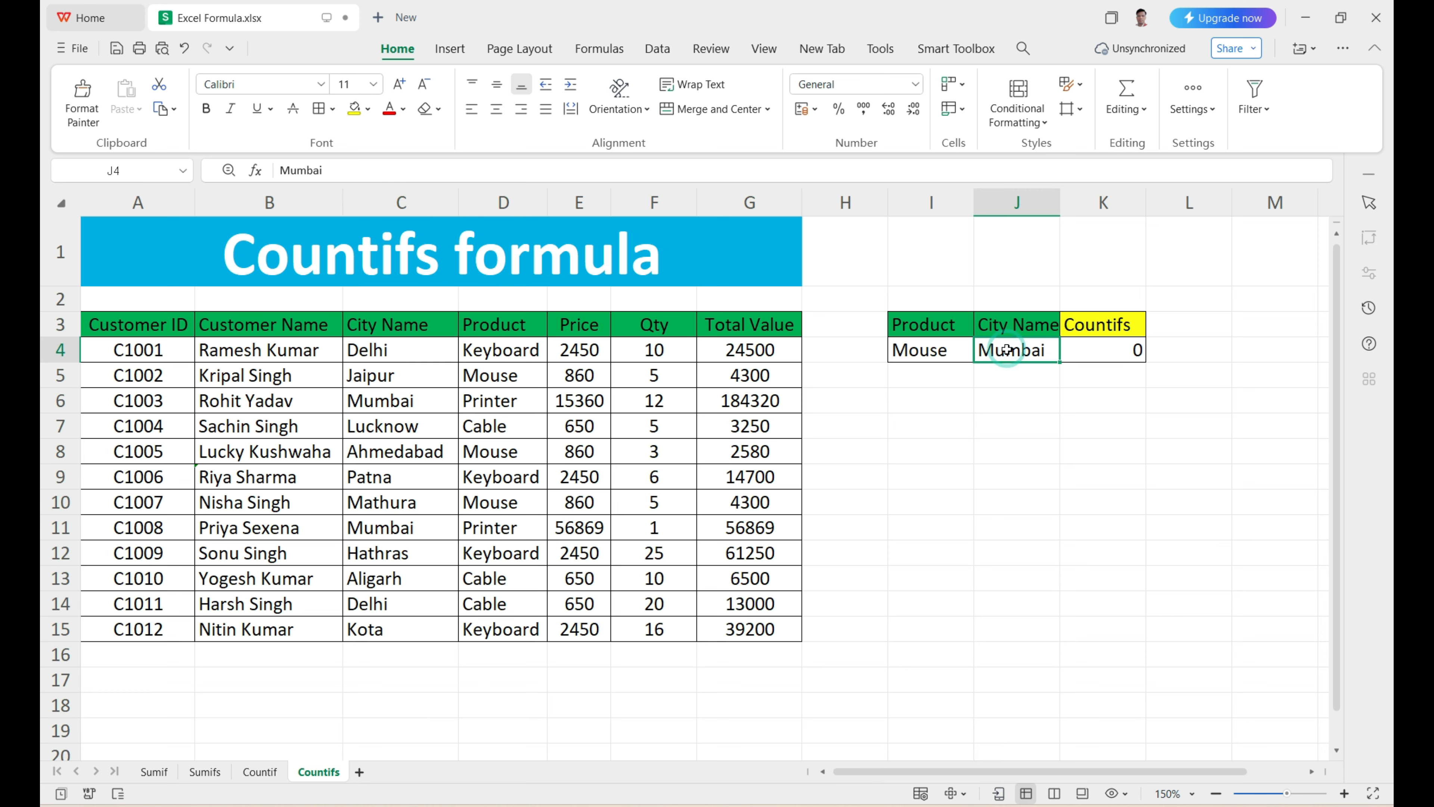
{"action": "type", "text": "Mathura"}
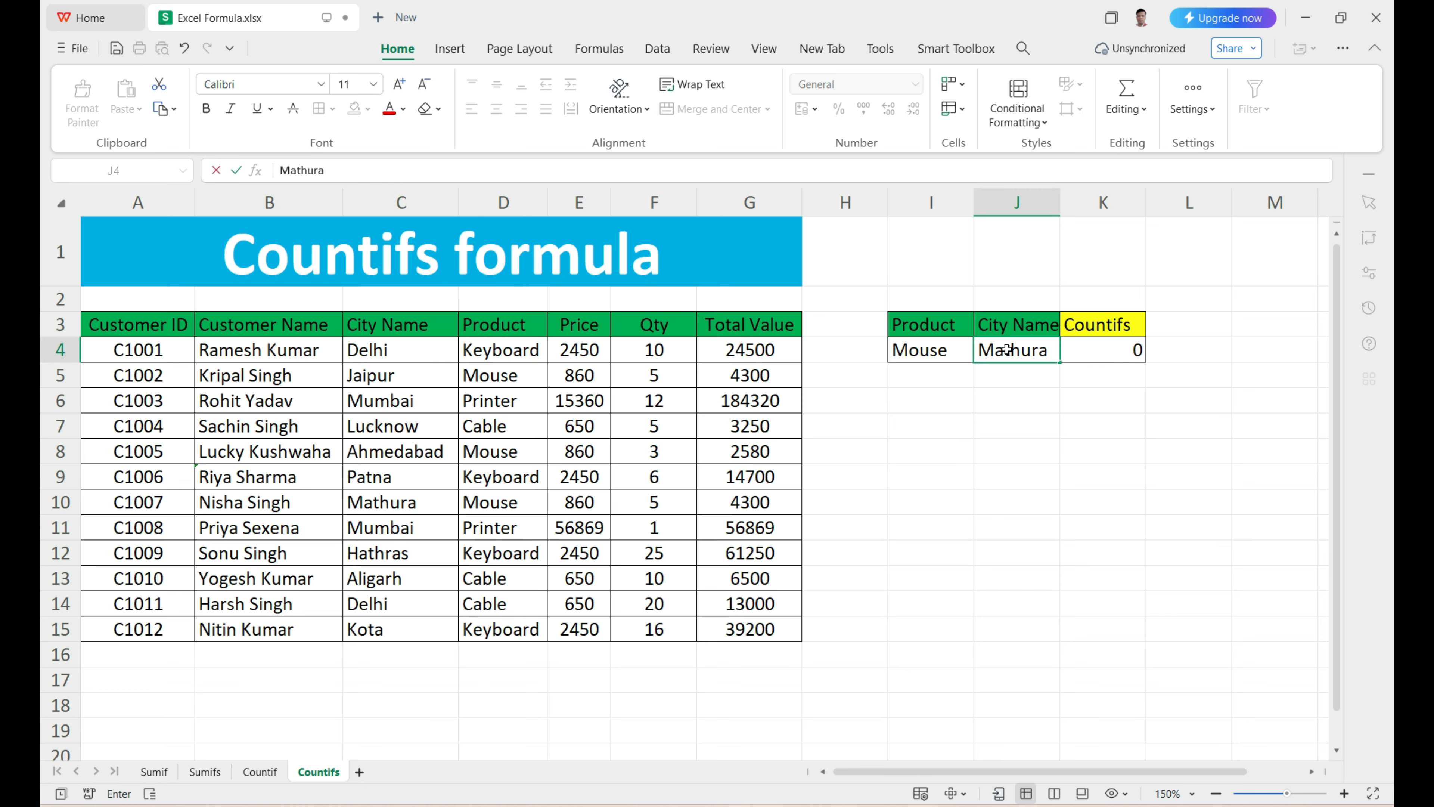
{"action": "key", "text": "Return"}
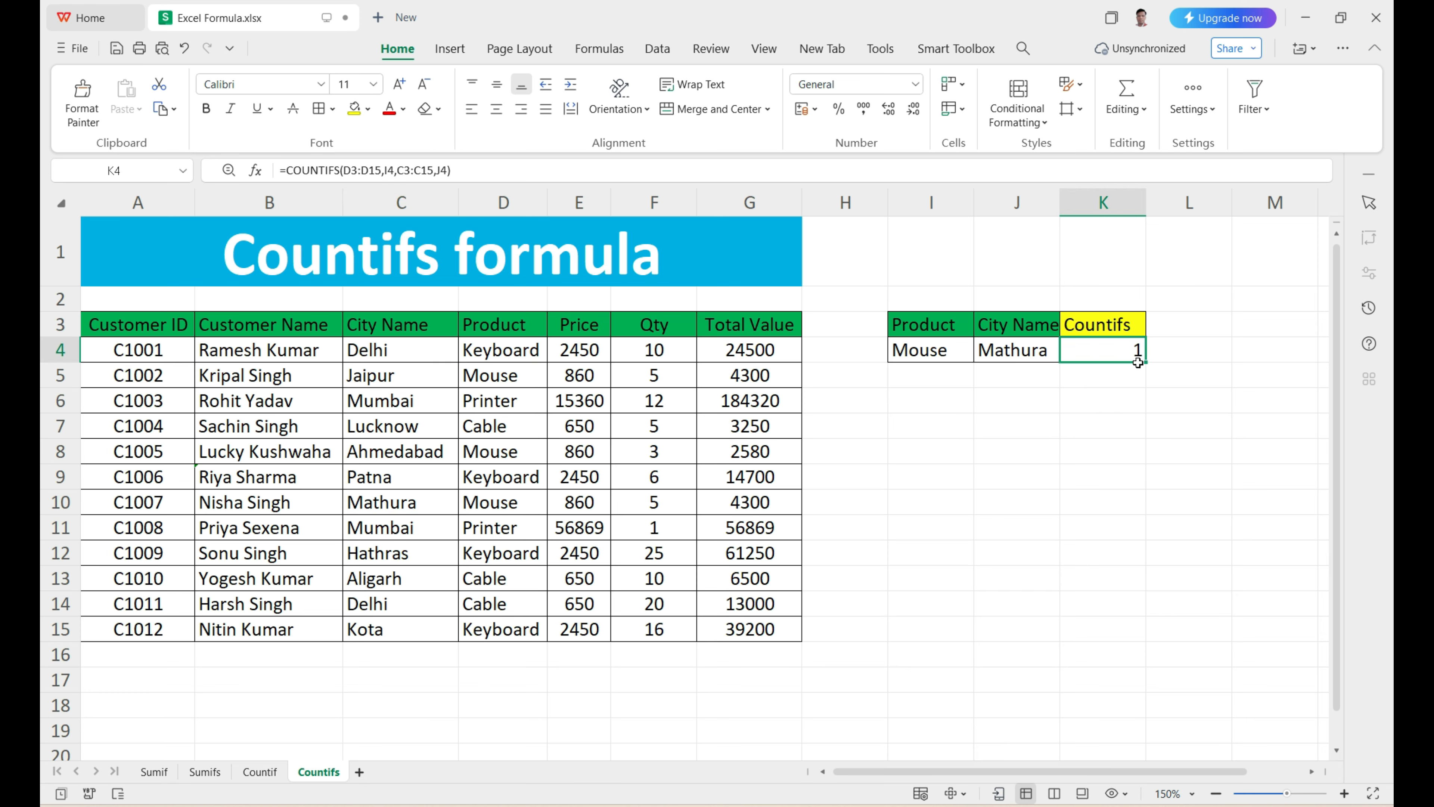
Step: Check the K4 count against the product and city entries of the Mouse rows 5, 8 and 10
{"action": "left_click", "coordinate": [1135, 353]}
{"action": "left_click", "coordinate": [487, 380]}
{"action": "left_click", "coordinate": [402, 379]}
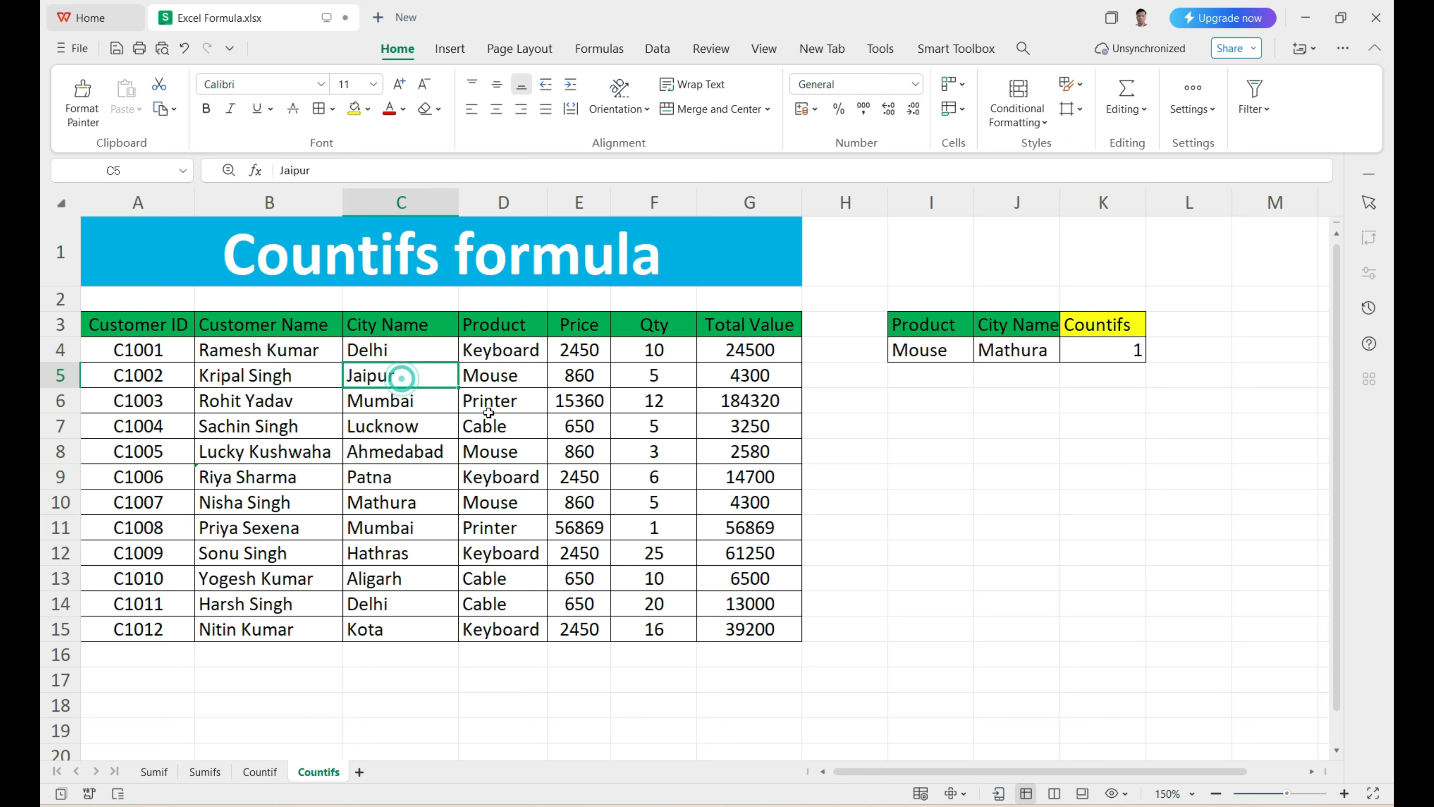
{"action": "left_click", "coordinate": [491, 452]}
{"action": "left_click", "coordinate": [400, 452]}
{"action": "left_click", "coordinate": [473, 502]}
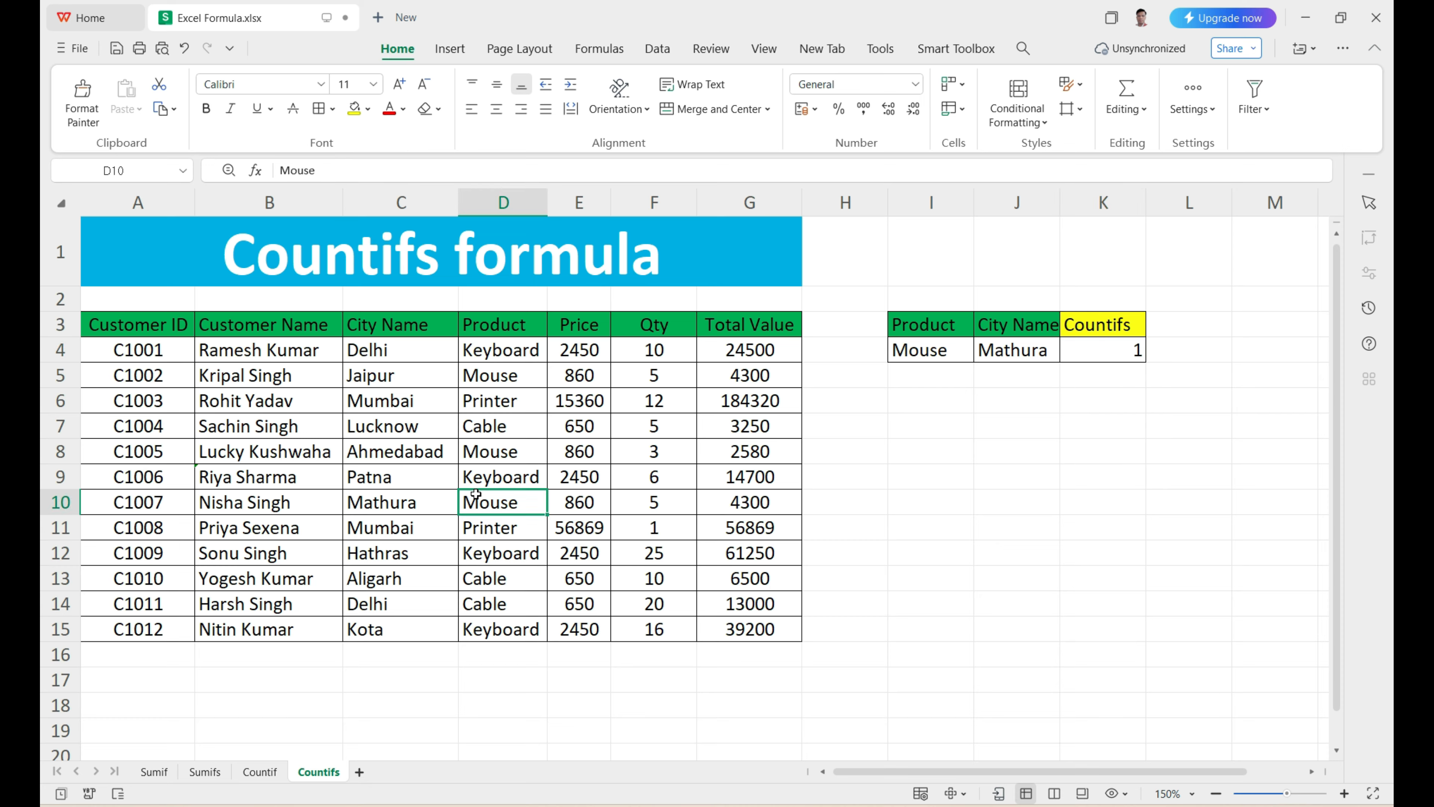
{"action": "left_click", "coordinate": [419, 502]}
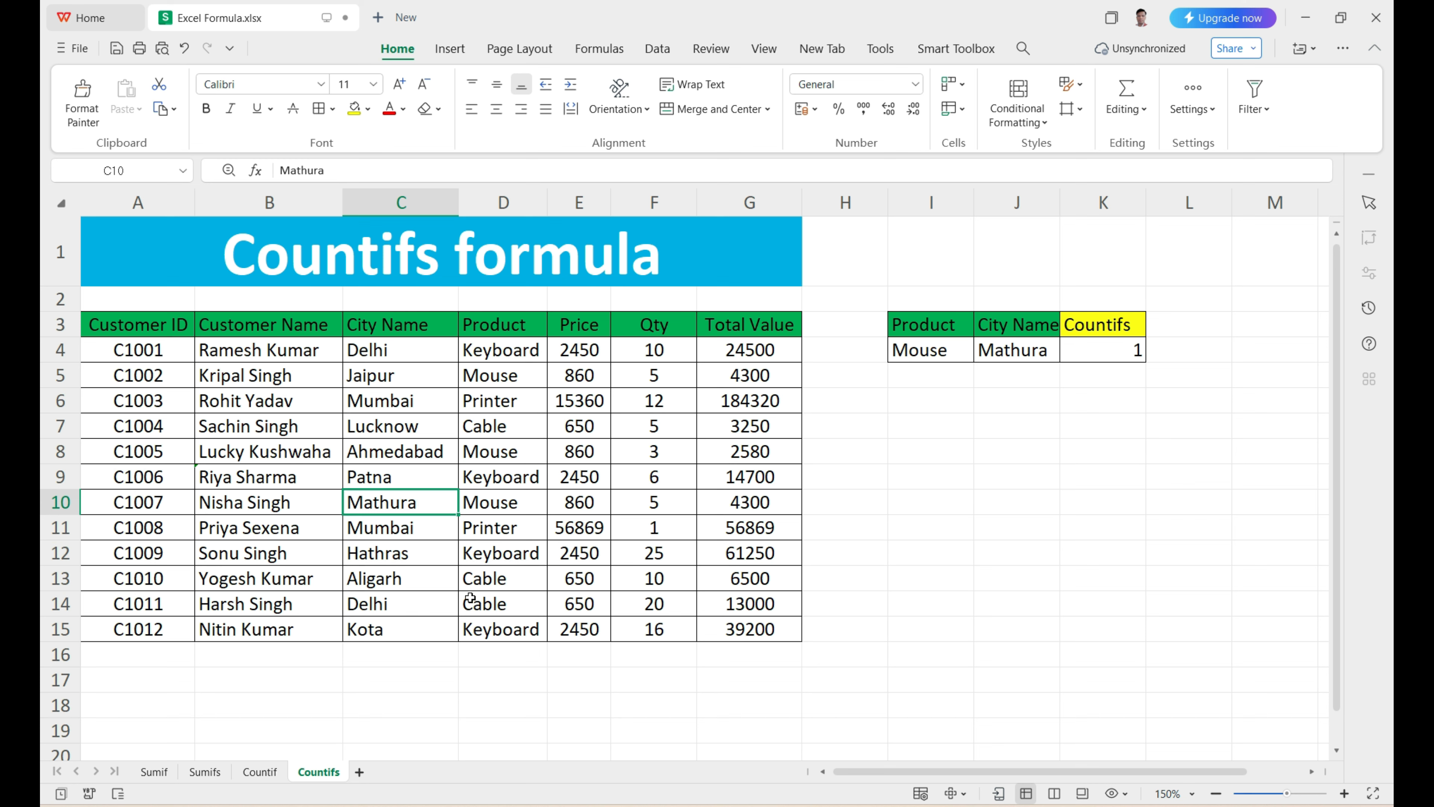